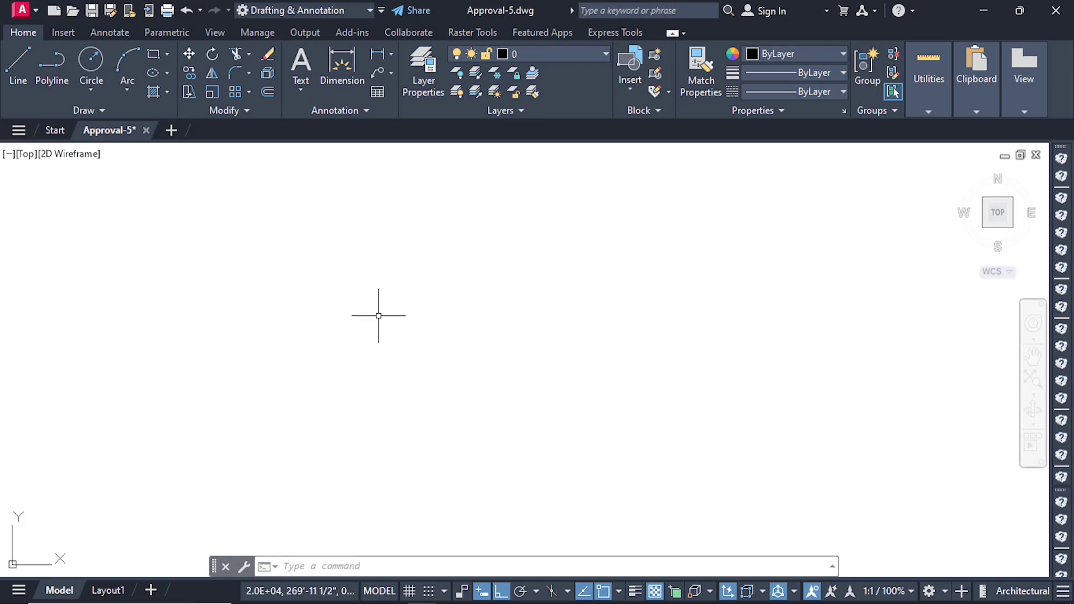
# Look through the drawing's layer list and examine the room layout and dimensions on the hand-drawn floor plan.
pyautogui.click(606, 55)
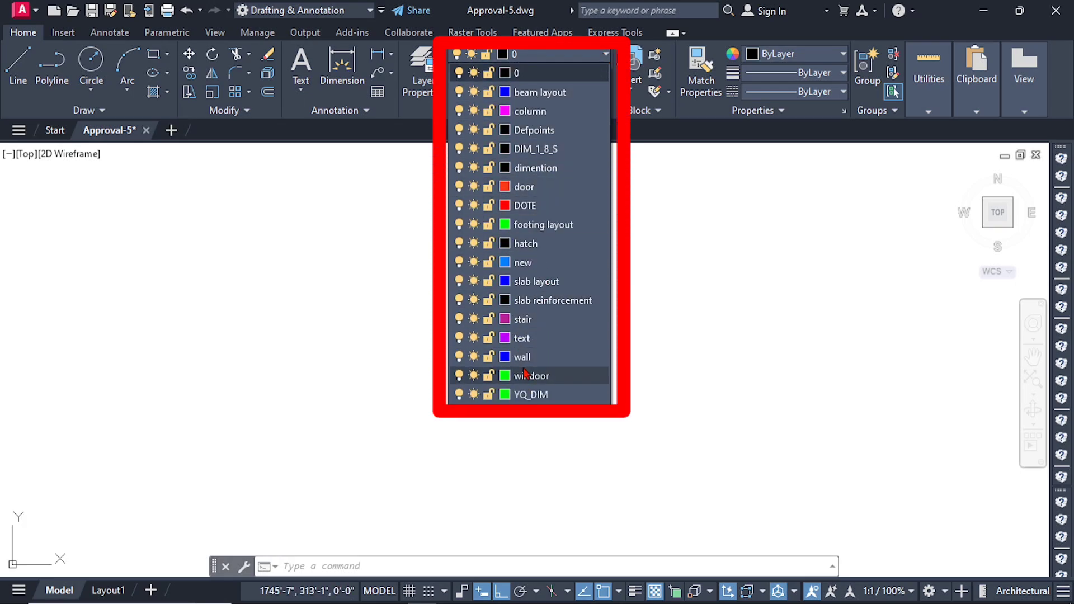
pyautogui.click(710, 351)
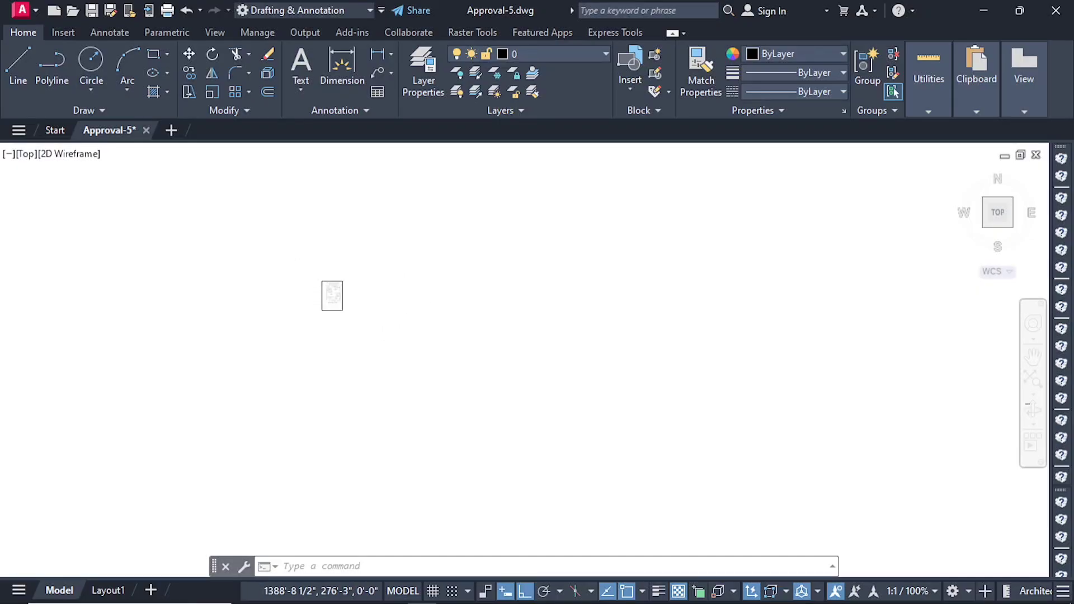
pyautogui.scroll(12, 371, 292)
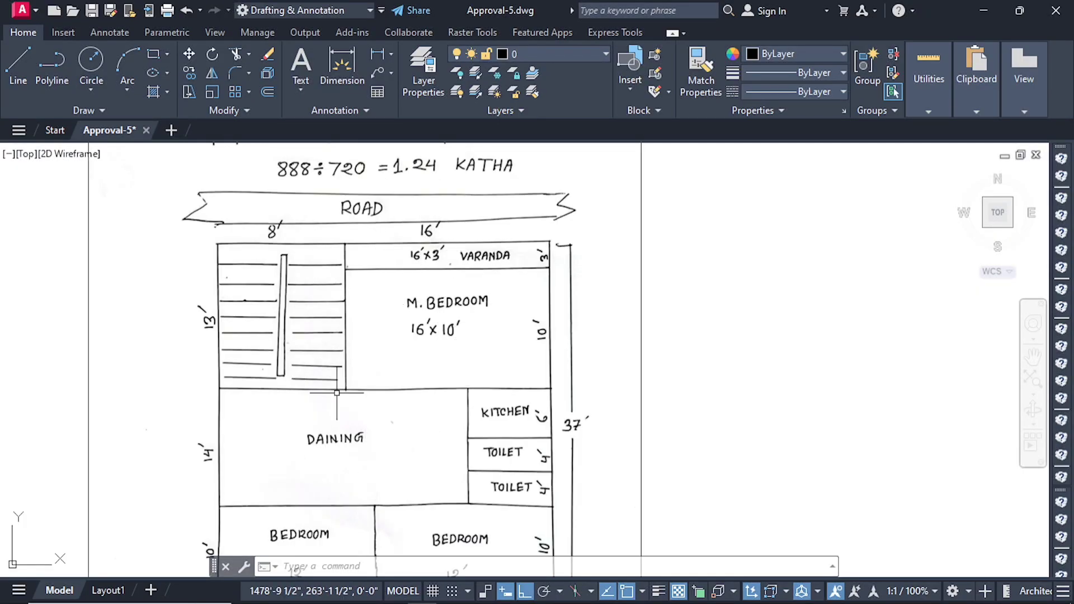
pyautogui.scroll(-2, 304, 298)
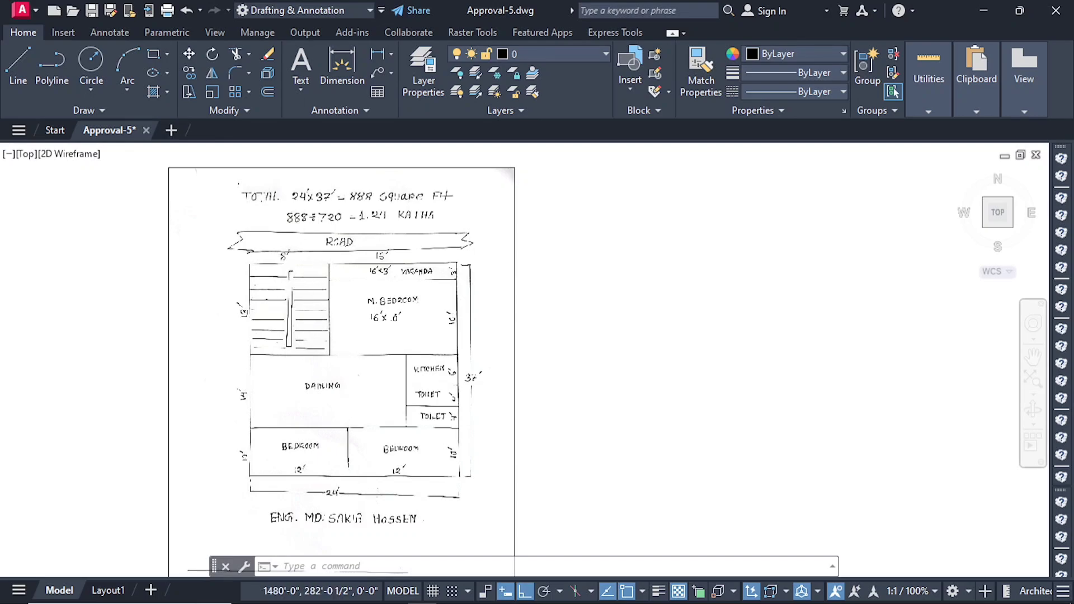
pyautogui.scroll(4, 328, 242)
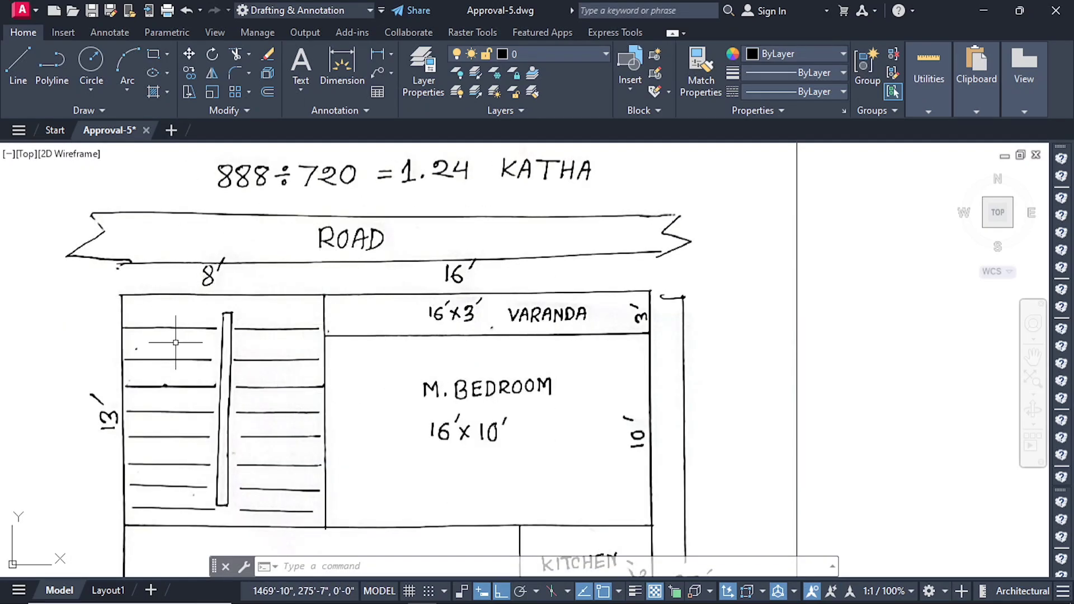
pyautogui.scroll(-2, 176, 342)
pyautogui.scroll(-3, 354, 330)
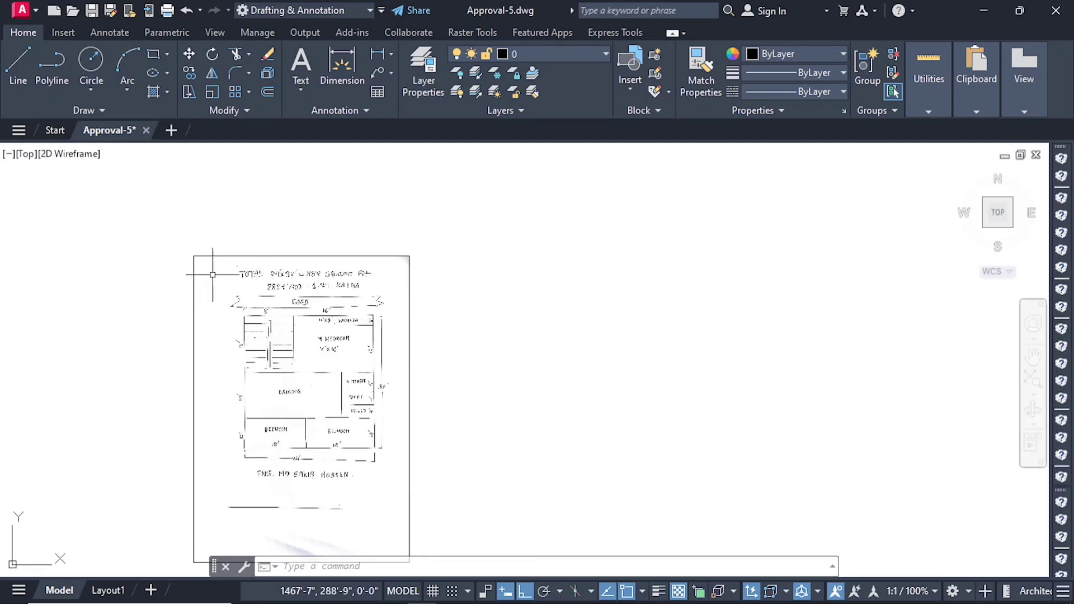
pyautogui.scroll(-2, 208, 274)
pyautogui.scroll(4, 240, 305)
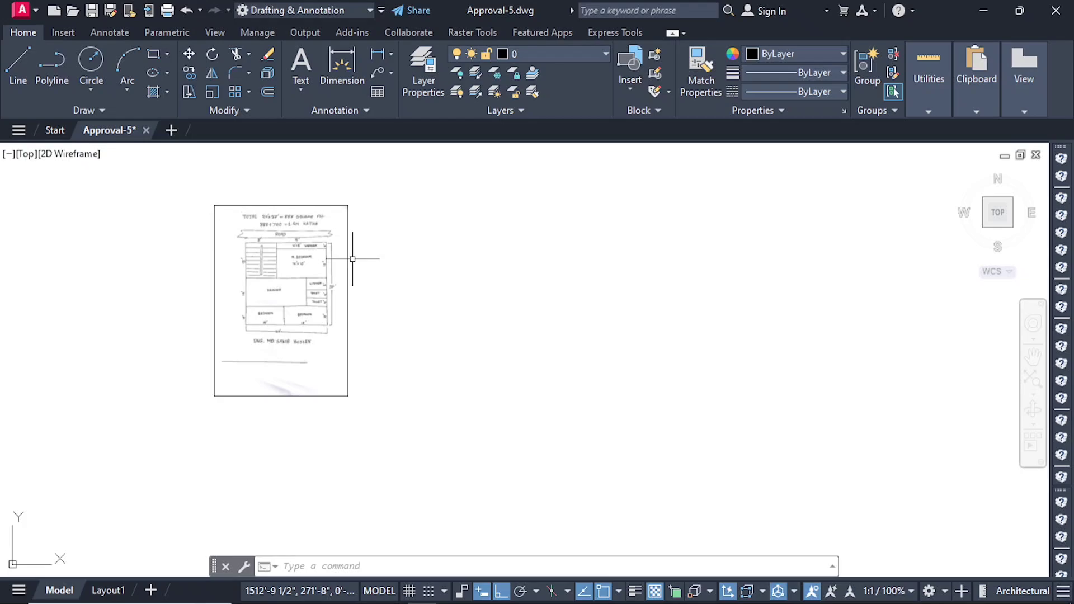
pyautogui.scroll(2, 364, 235)
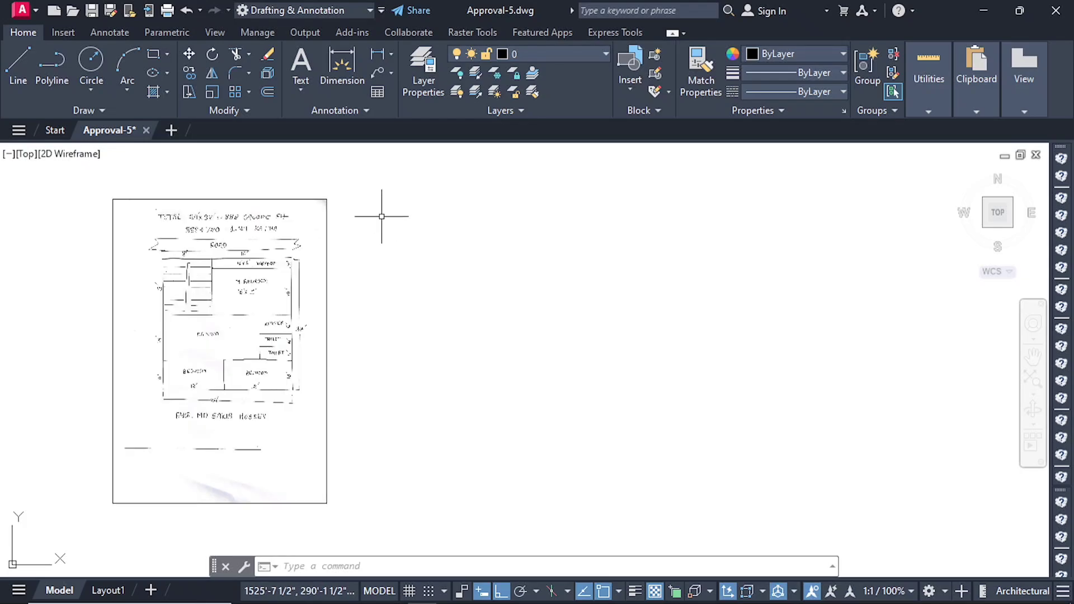
pyautogui.scroll(2, 381, 216)
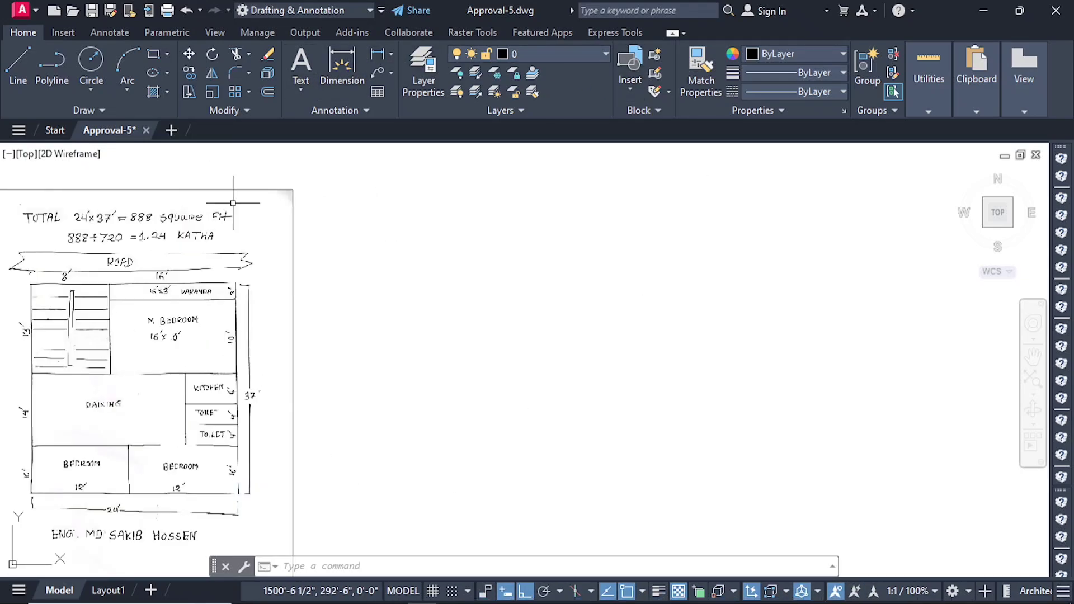
pyautogui.scroll(-2, 280, 318)
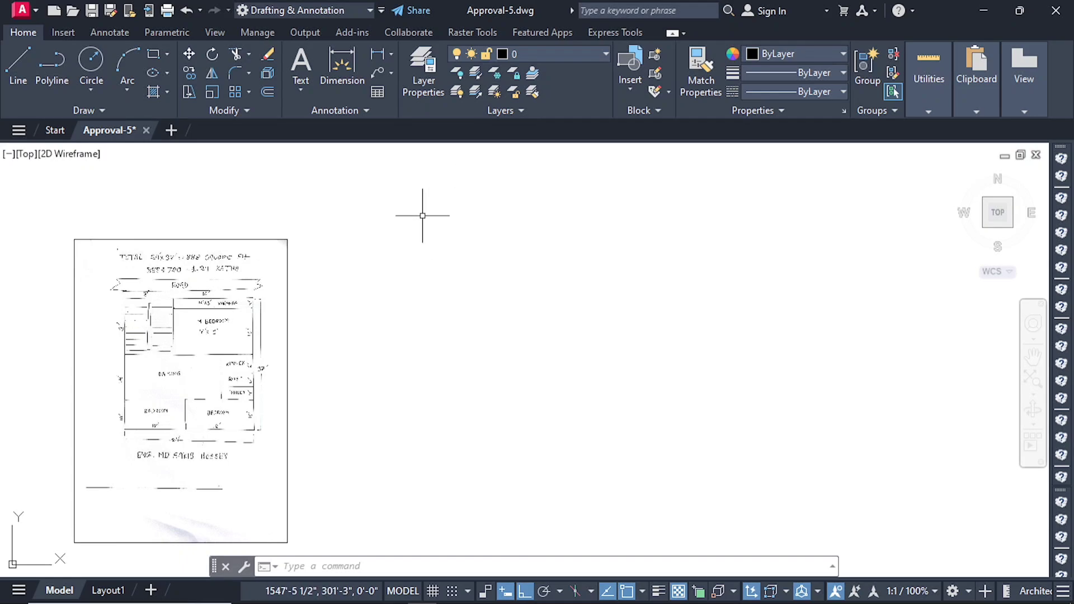
# Make the wall layer current.
pyautogui.click(567, 56)
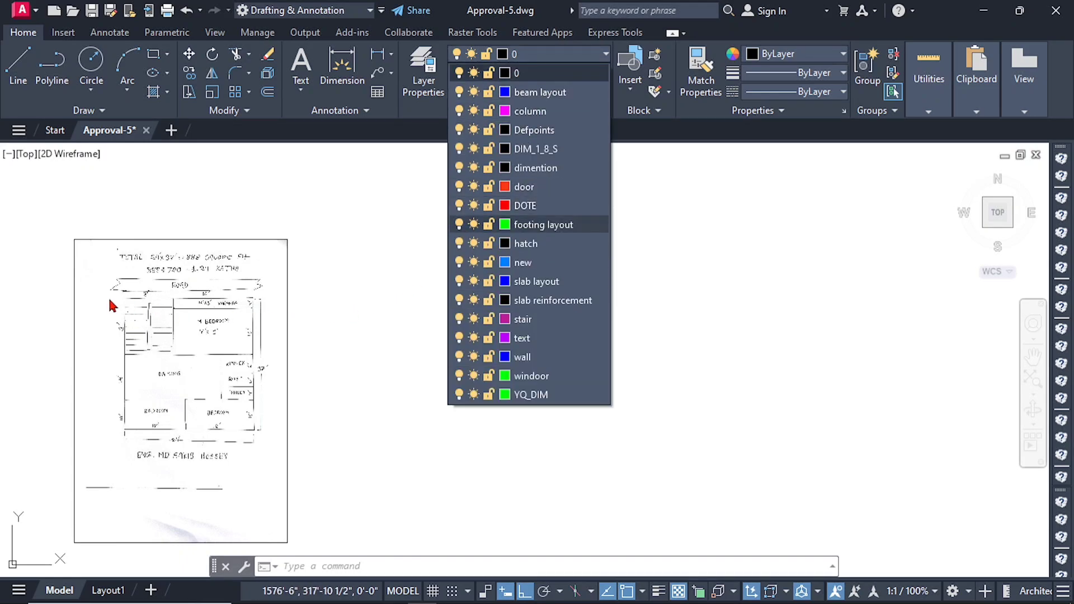
pyautogui.click(523, 357)
# Draw a trial horizontal line in the empty area beside the floor plan sketch and erase it.
pyautogui.click(18, 67)
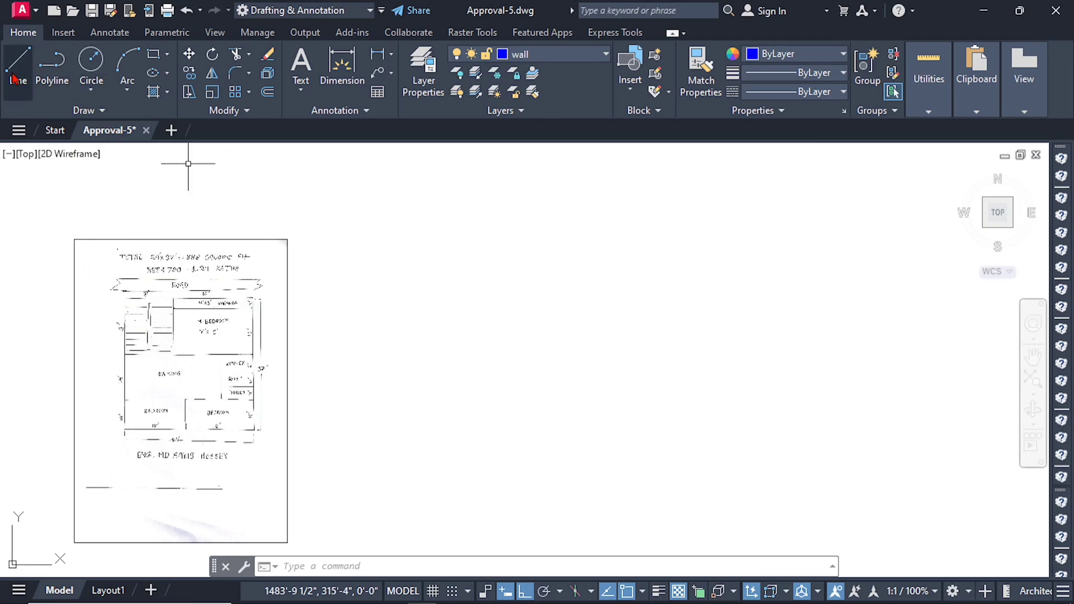
pyautogui.click(391, 310)
pyautogui.click(588, 297)
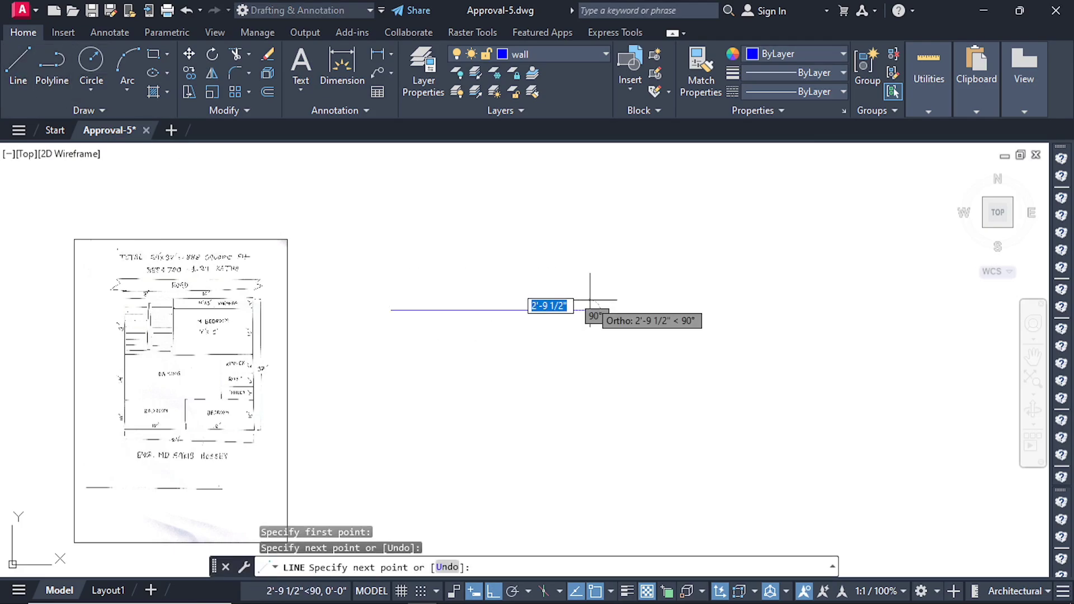
pyautogui.press('Return')
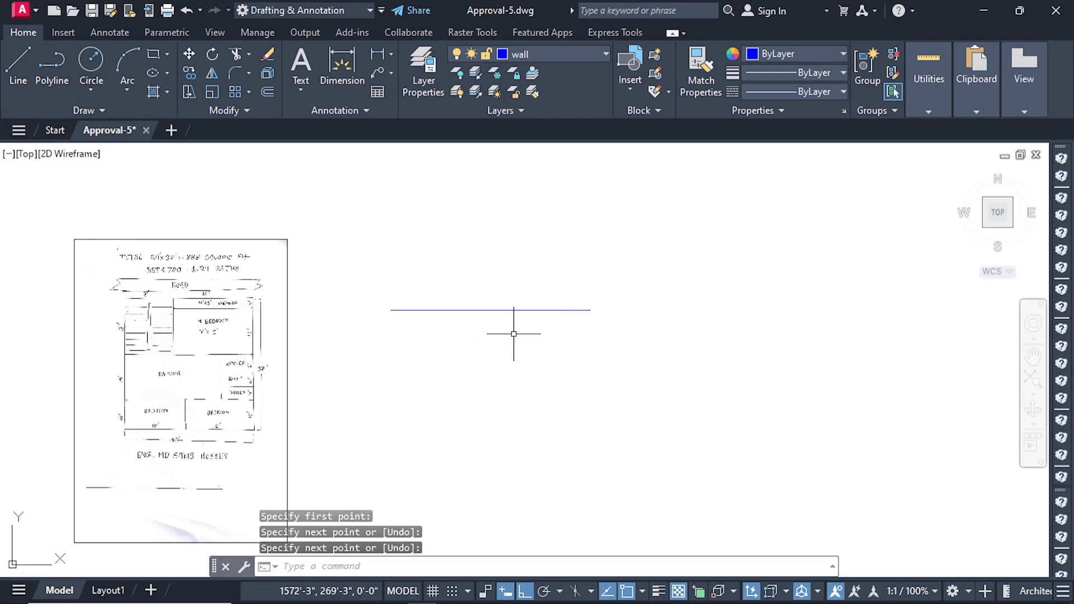
pyautogui.click(514, 307)
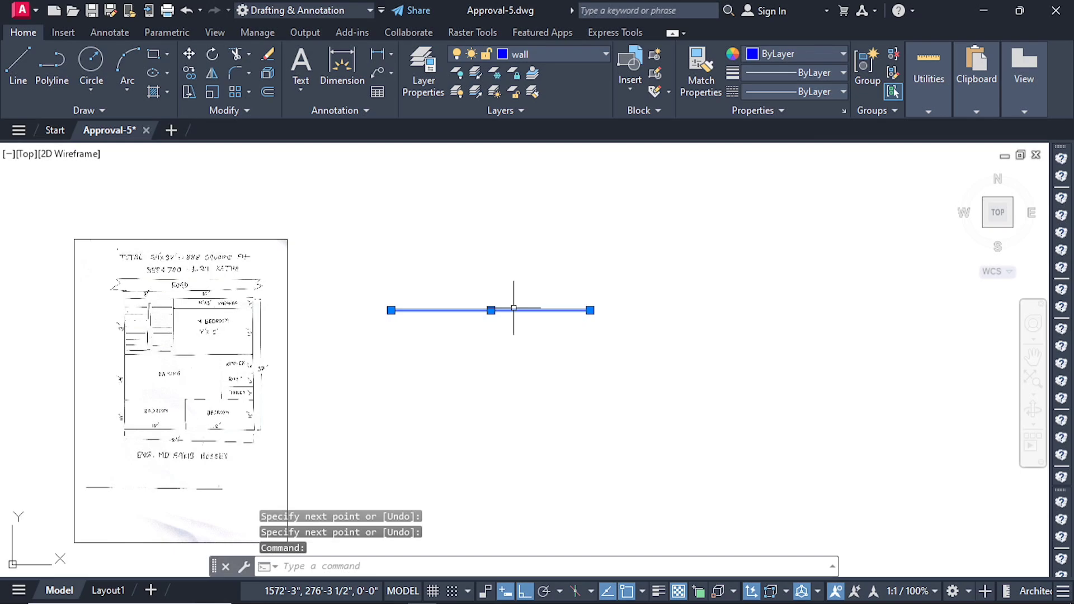
pyautogui.press('Delete')
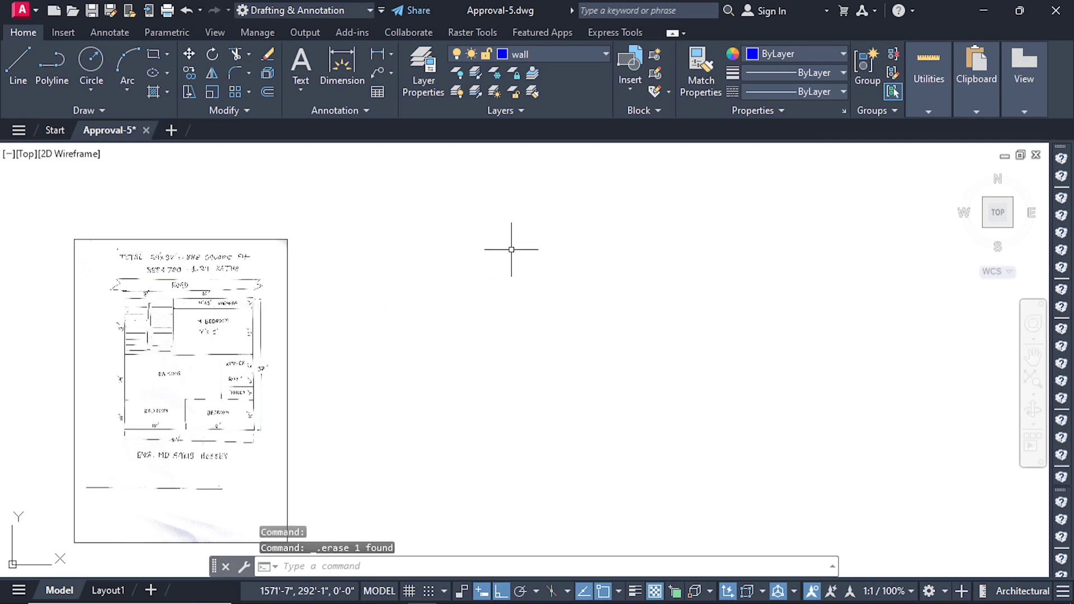
pyautogui.press('Escape')
pyautogui.press('Escape')
pyautogui.press('Escape')
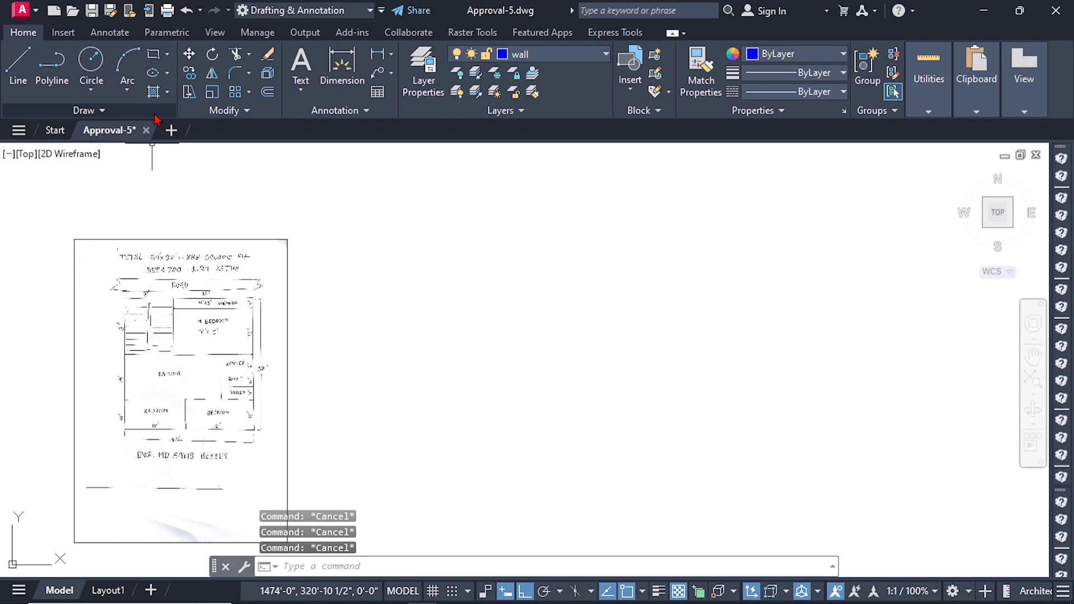
# Examine the overall plot dimensions and room sizes written on the hand-drawn floor plan.
pyautogui.scroll(4, 106, 315)
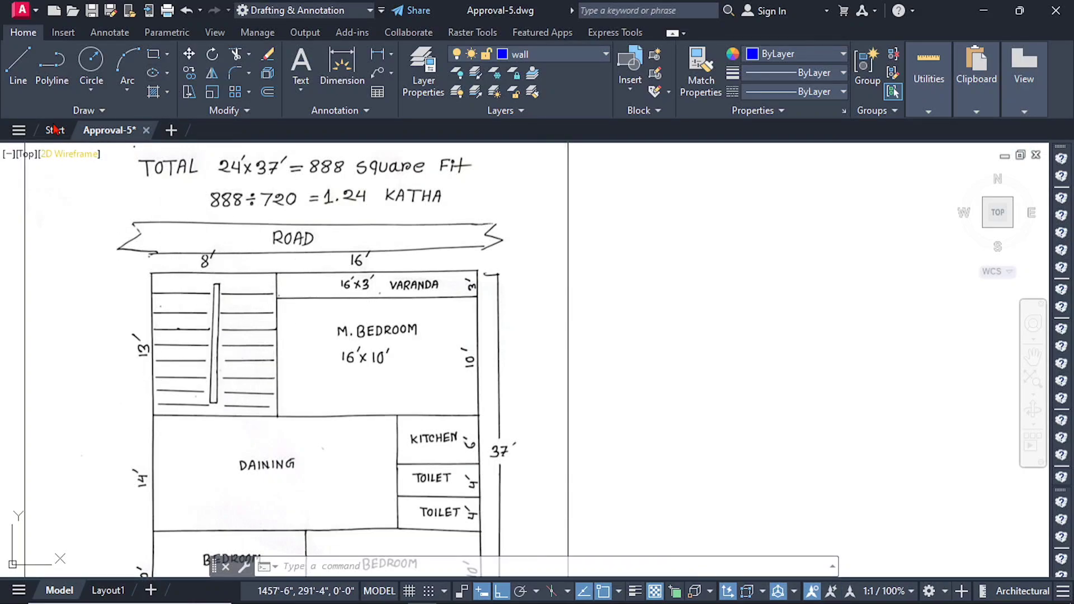
pyautogui.scroll(-5, 94, 290)
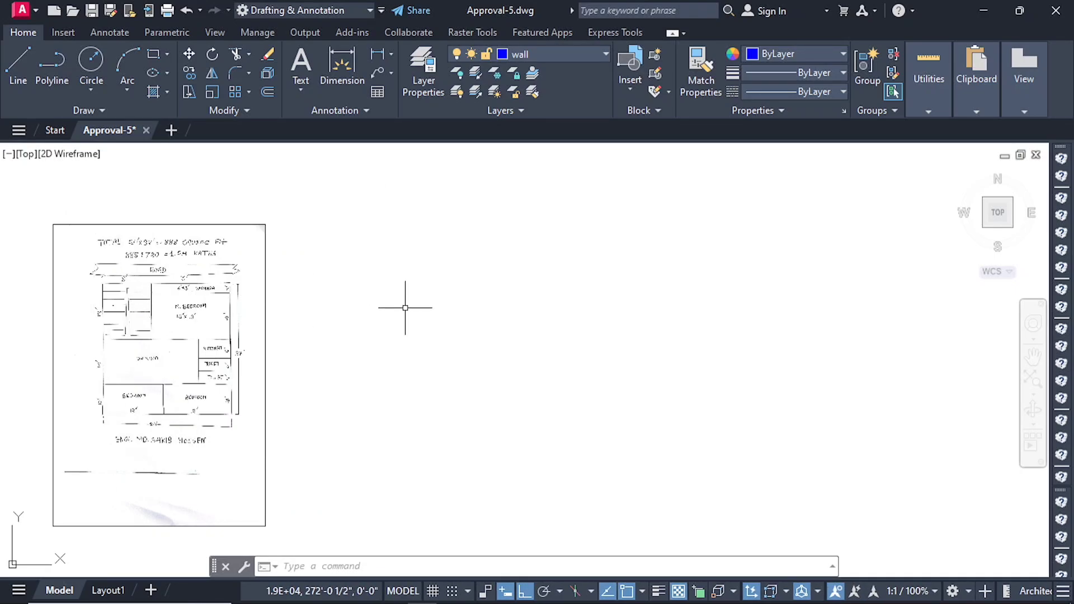
pyautogui.scroll(4, 67, 265)
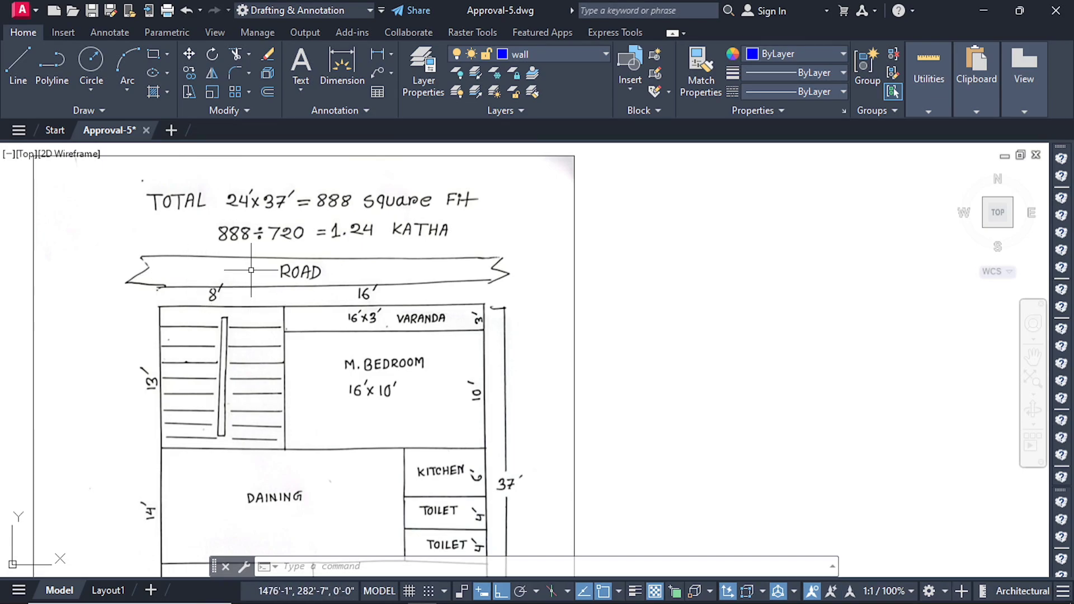
pyautogui.scroll(-3, 251, 270)
pyautogui.scroll(3, 249, 202)
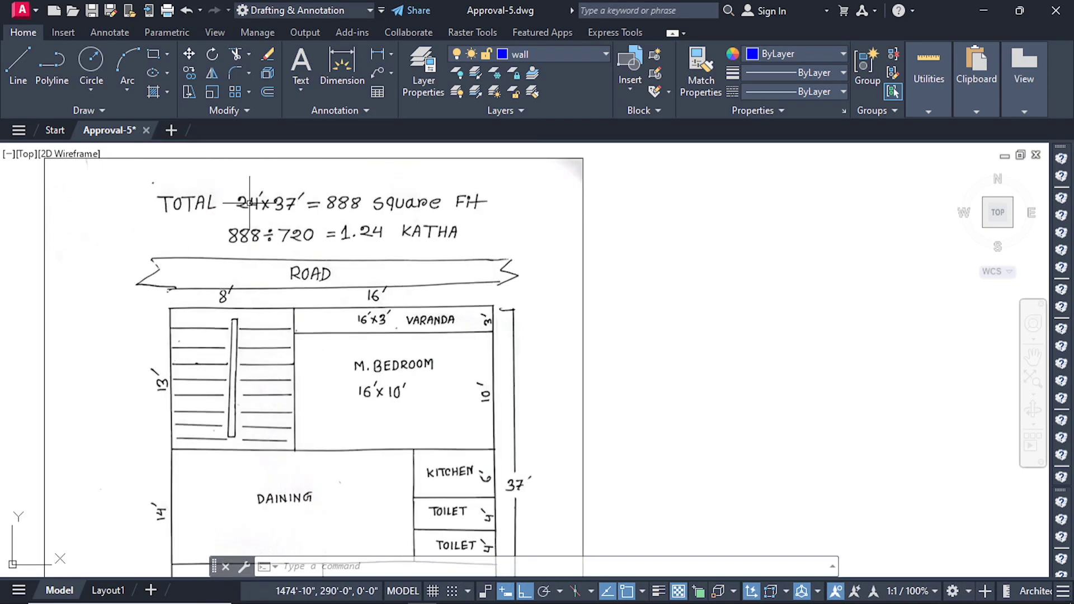
pyautogui.scroll(-2, 241, 221)
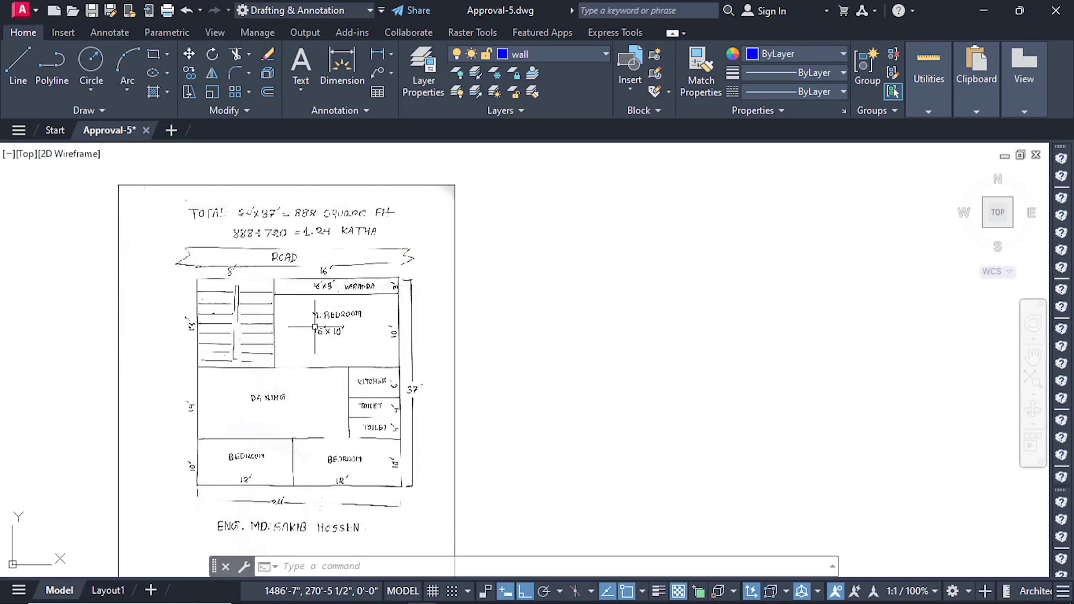
pyautogui.scroll(-2, 194, 301)
pyautogui.scroll(2, 542, 280)
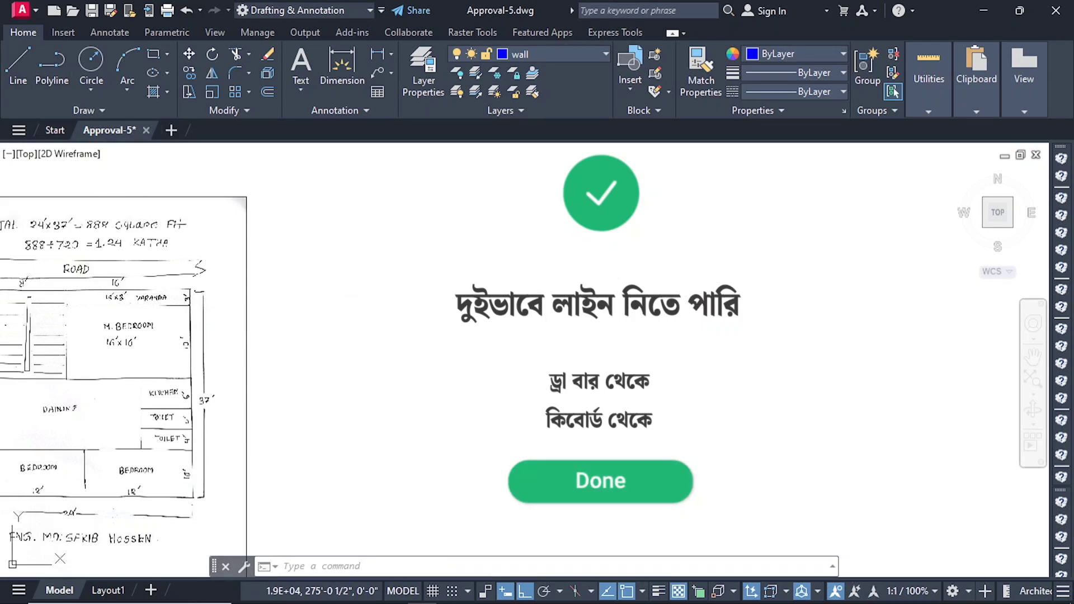
# Draw a horizontal line 24' long toward the right, beside the sketch, as the upper edge of the building outline.
pyautogui.write('l')
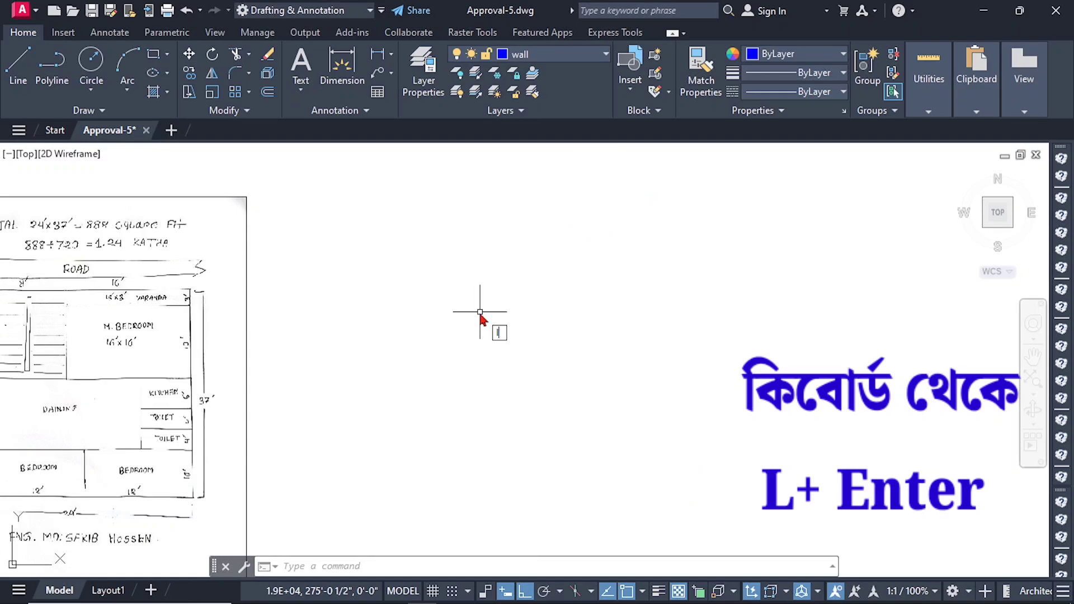
pyautogui.press('Return')
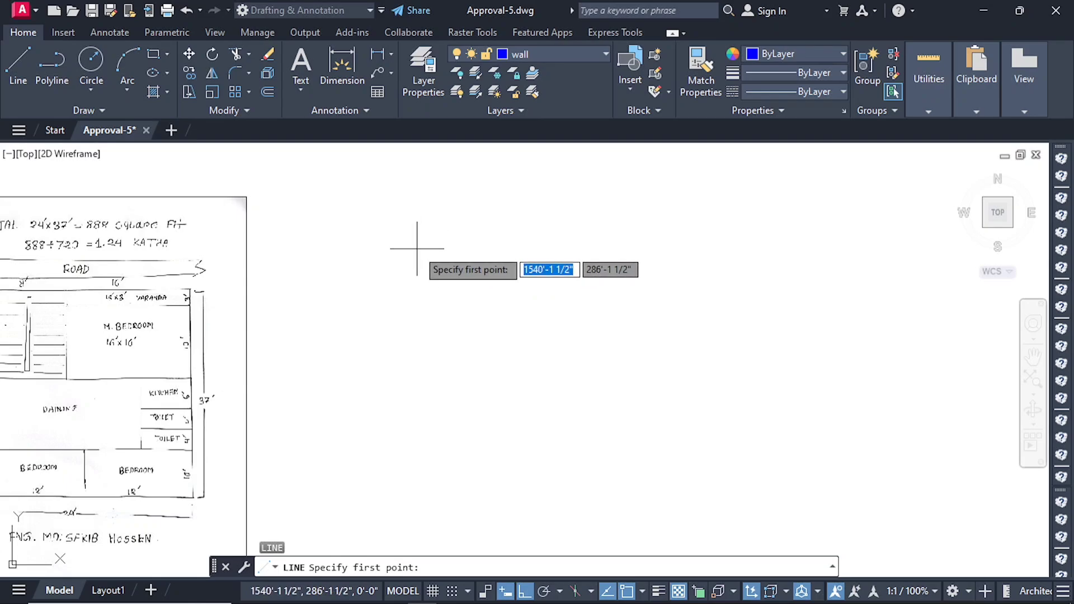
pyautogui.click(416, 230)
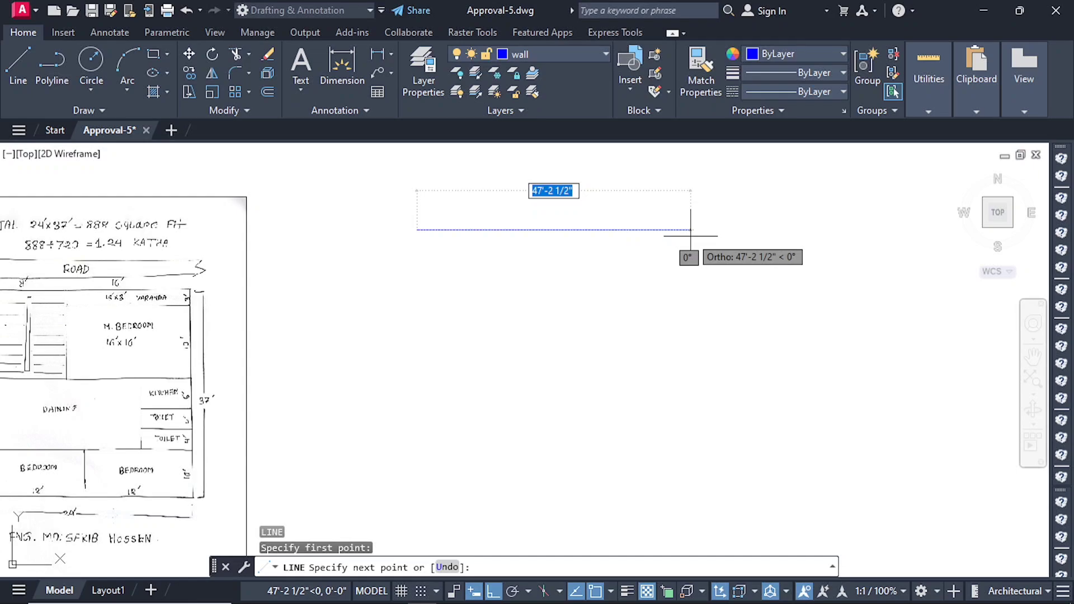
pyautogui.write('2')
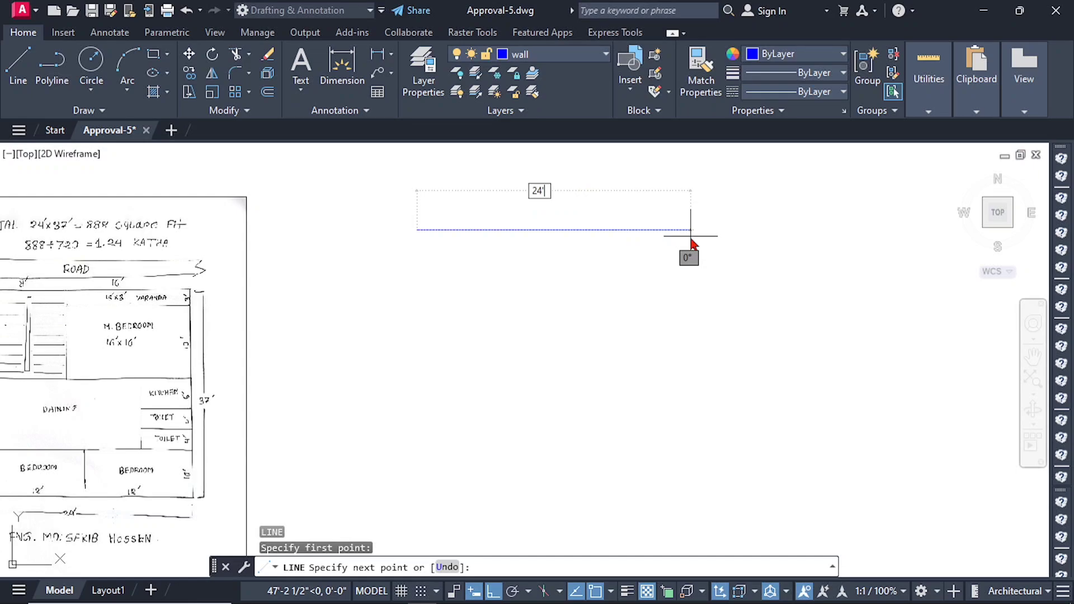
pyautogui.write("4'")
pyautogui.press('Return')
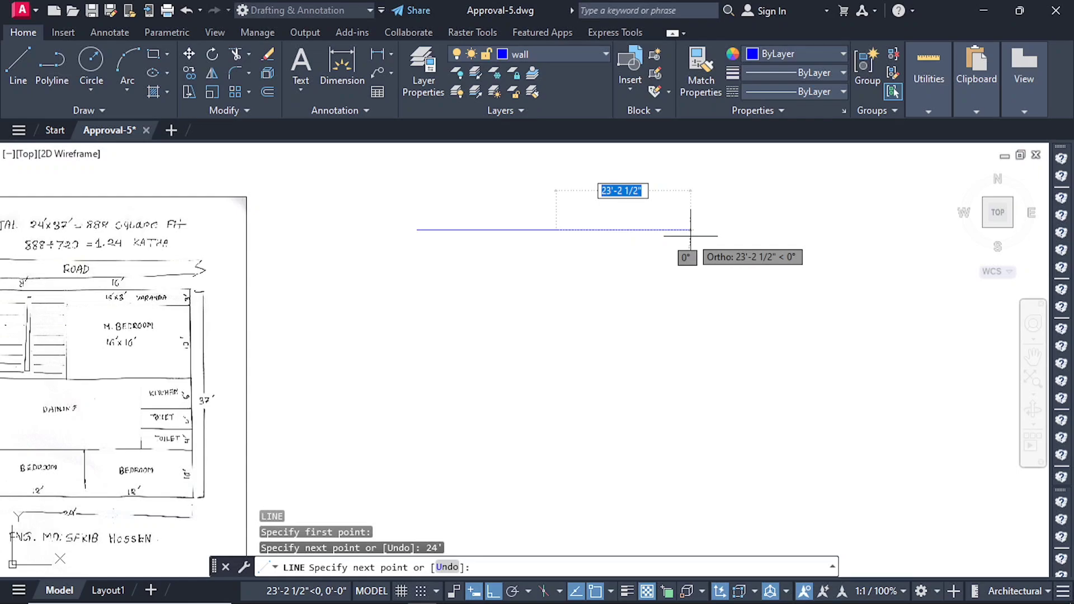
# Continue the outline from the upper edge's right end with a vertical segment 37' long going down.
pyautogui.scroll(3, 521, 251)
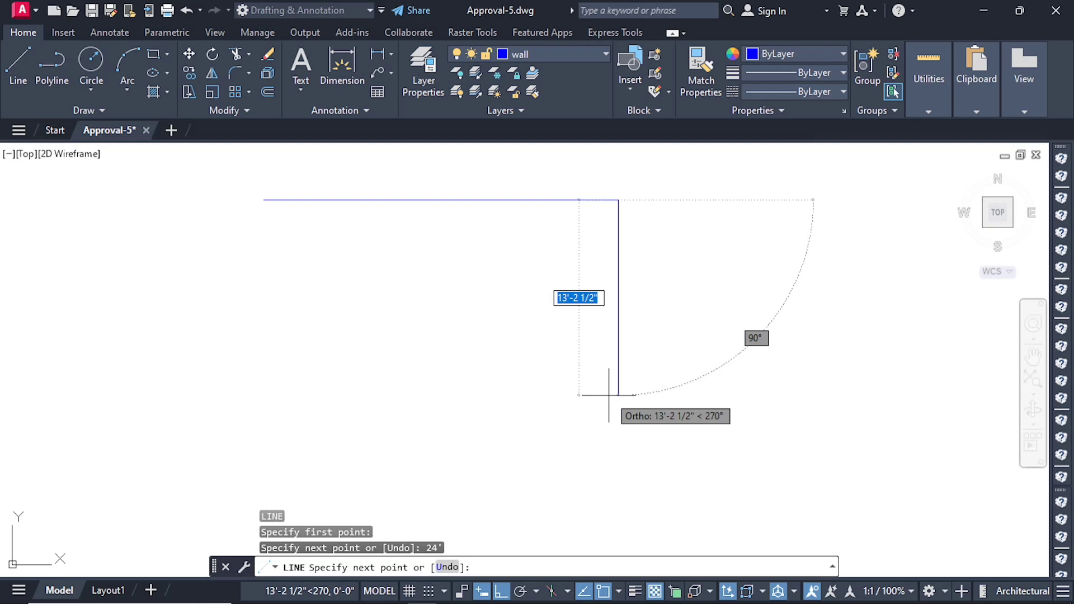
pyautogui.write("37'")
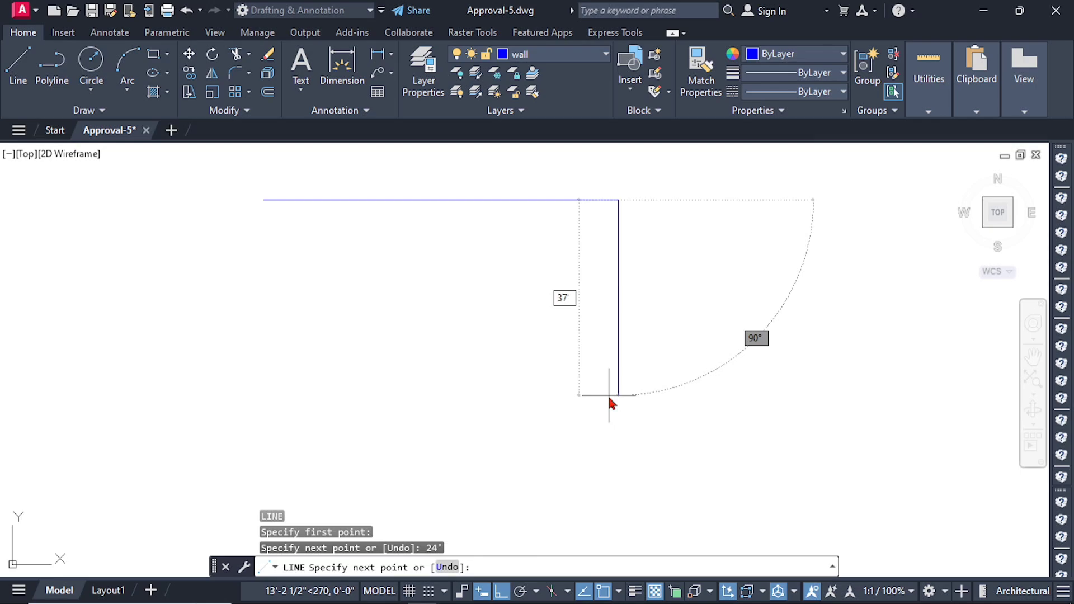
pyautogui.press('Return')
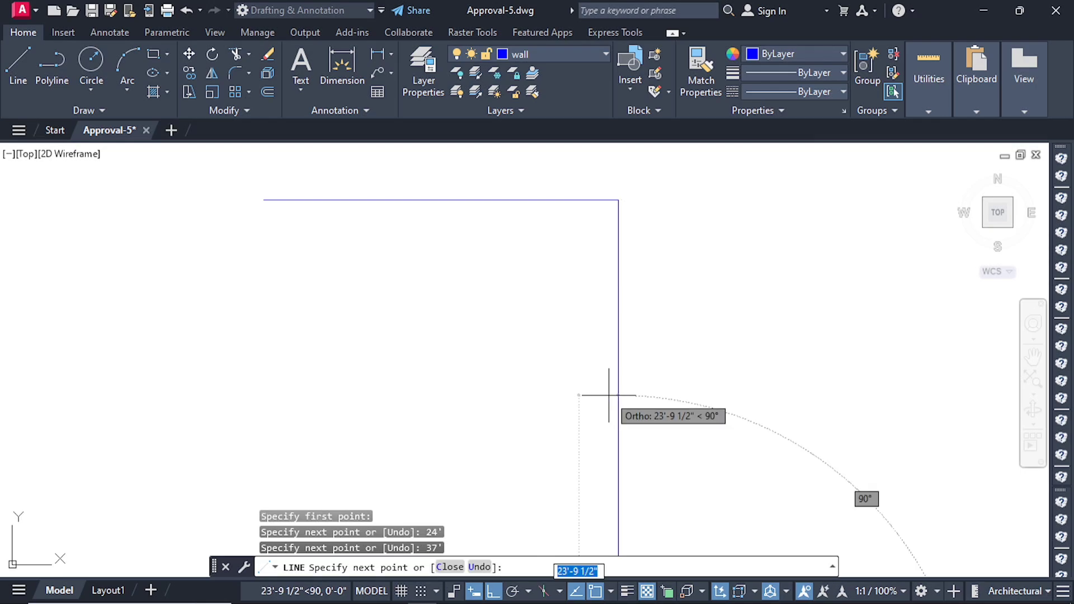
pyautogui.scroll(-2, 565, 321)
pyautogui.scroll(4, 583, 355)
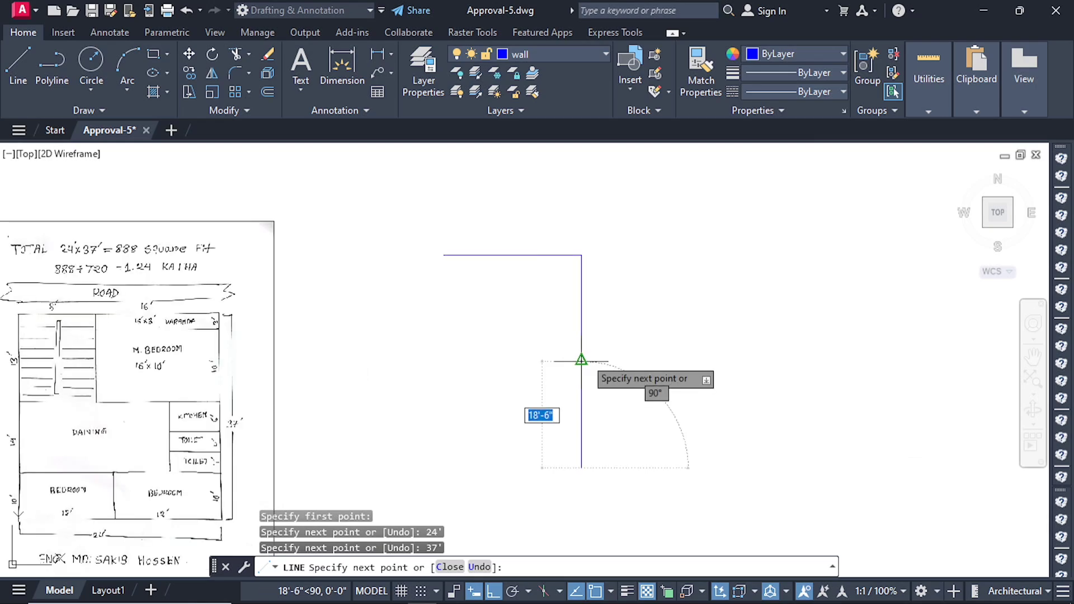
pyautogui.scroll(-6, 582, 354)
pyautogui.scroll(4, 584, 358)
pyautogui.scroll(-3, 582, 355)
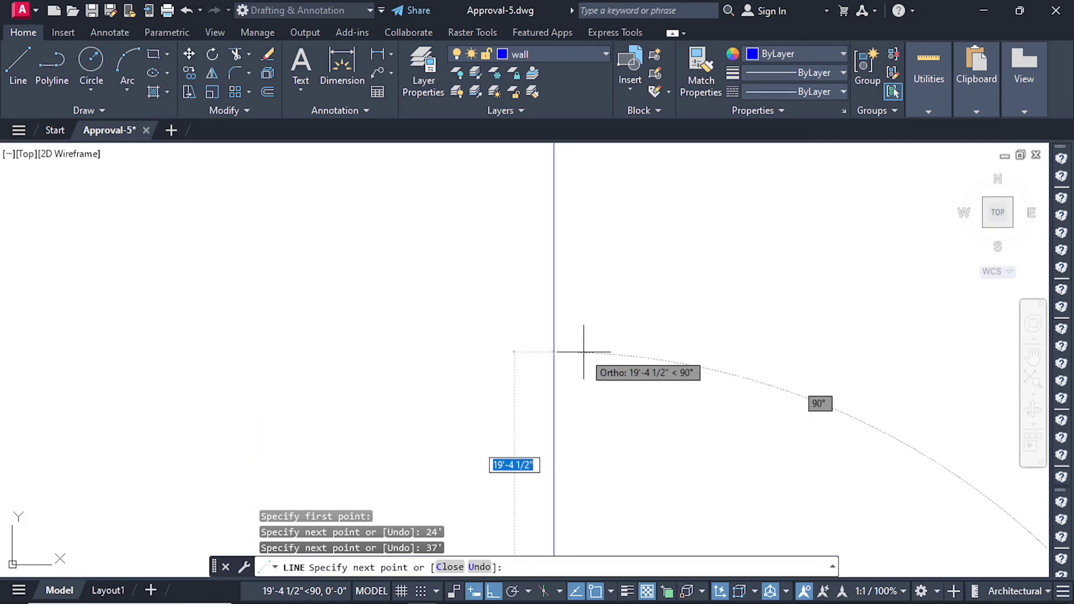
pyautogui.scroll(3, 583, 352)
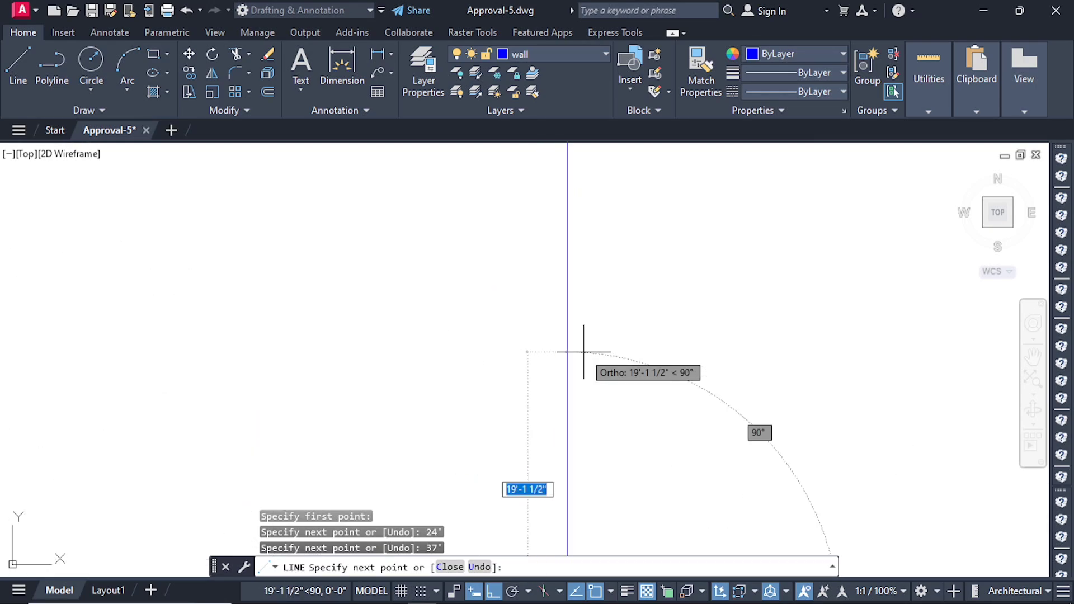
pyautogui.scroll(-2, 583, 353)
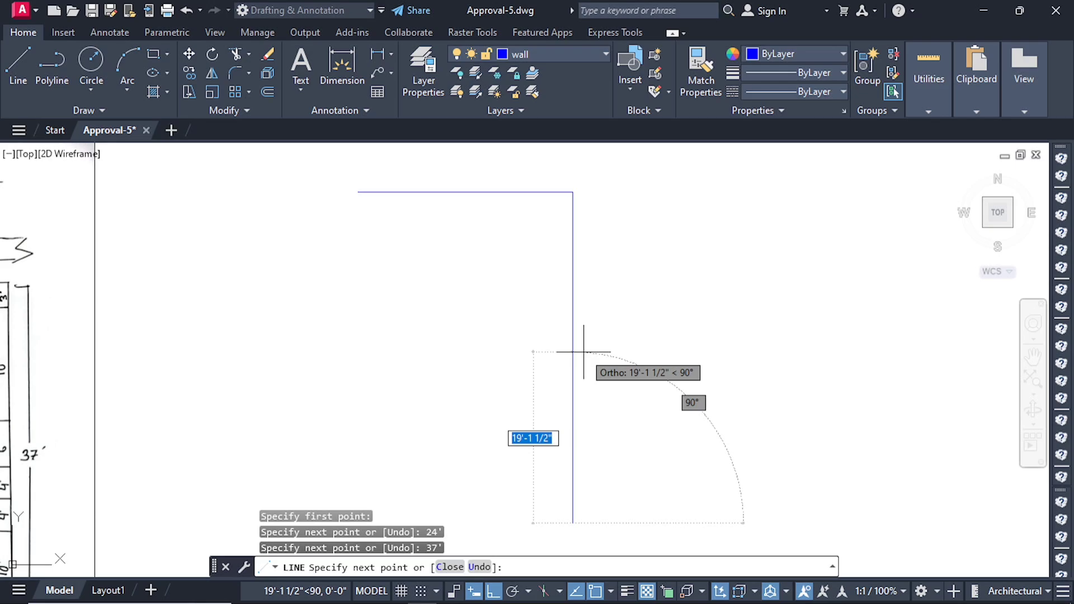
# Continue the outline from the lower end of the vertical segment with a horizontal segment 24' long toward the left.
pyautogui.scroll(-3, 575, 336)
pyautogui.scroll(3, 570, 384)
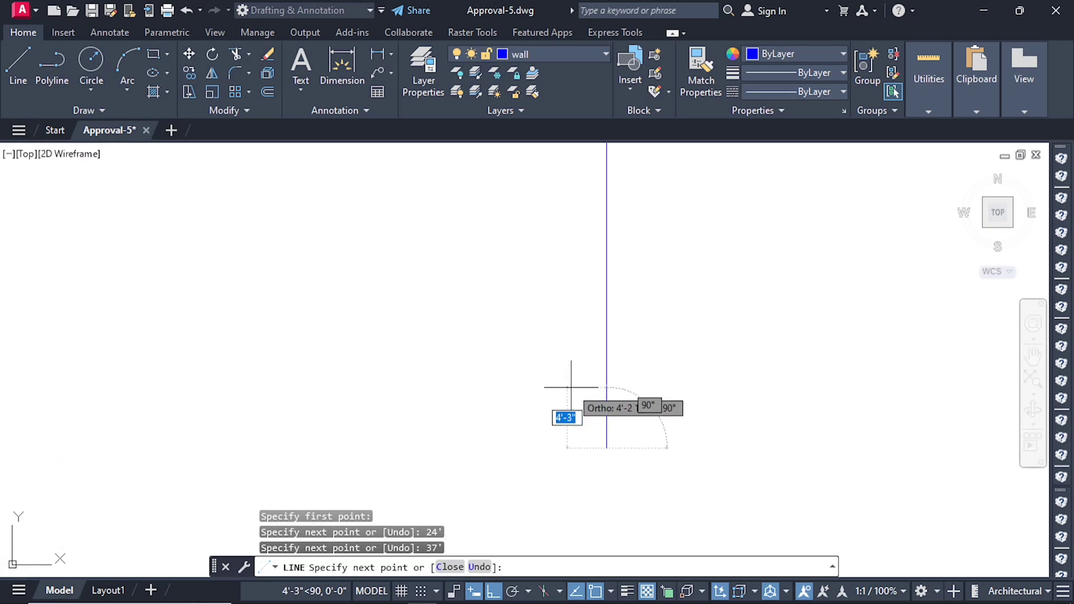
pyautogui.scroll(-3, 569, 414)
pyautogui.scroll(3, 568, 408)
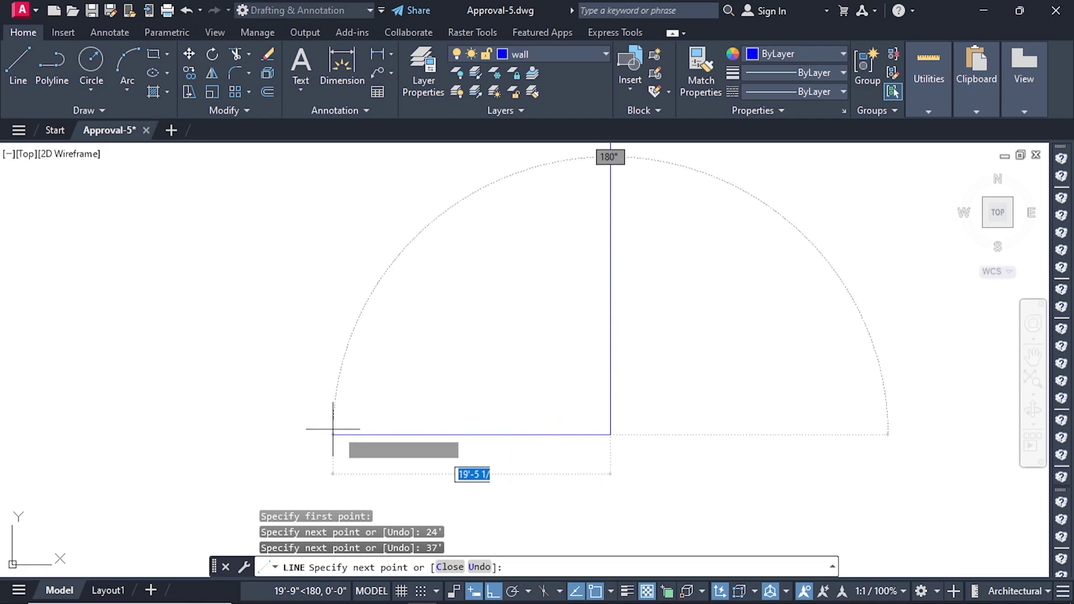
pyautogui.write('24')
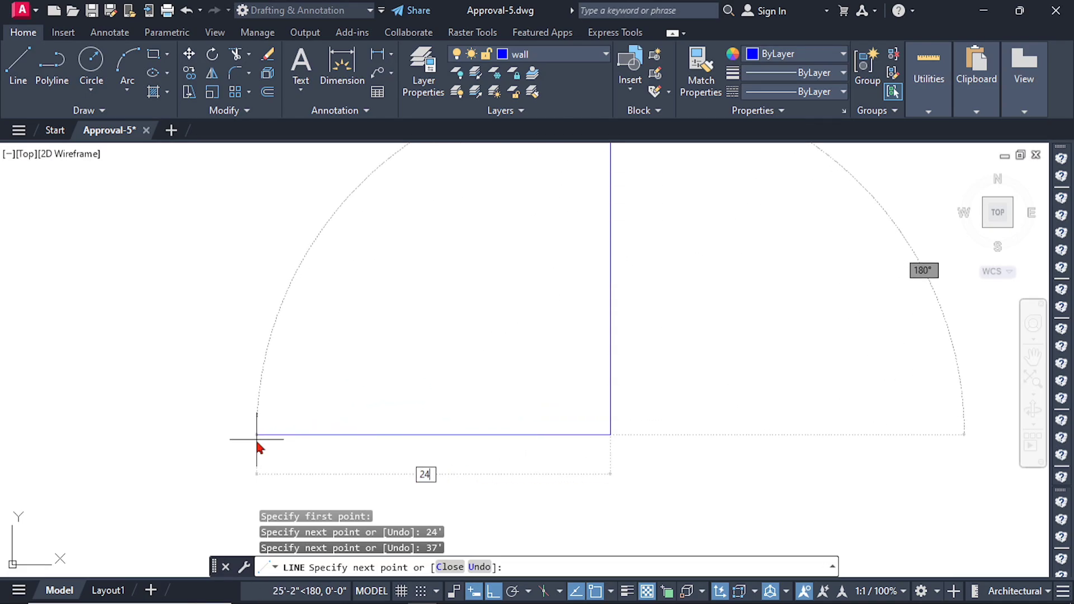
pyautogui.press('Return')
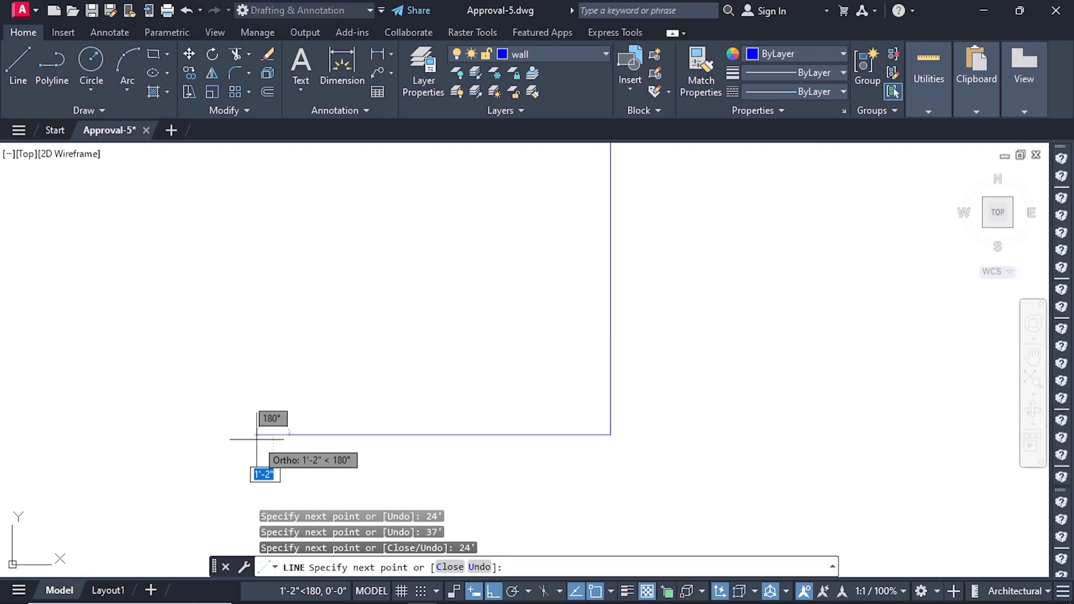
# Close the building outline with a vertical segment 37' long going up and finish the line.
pyautogui.scroll(-4, 354, 415)
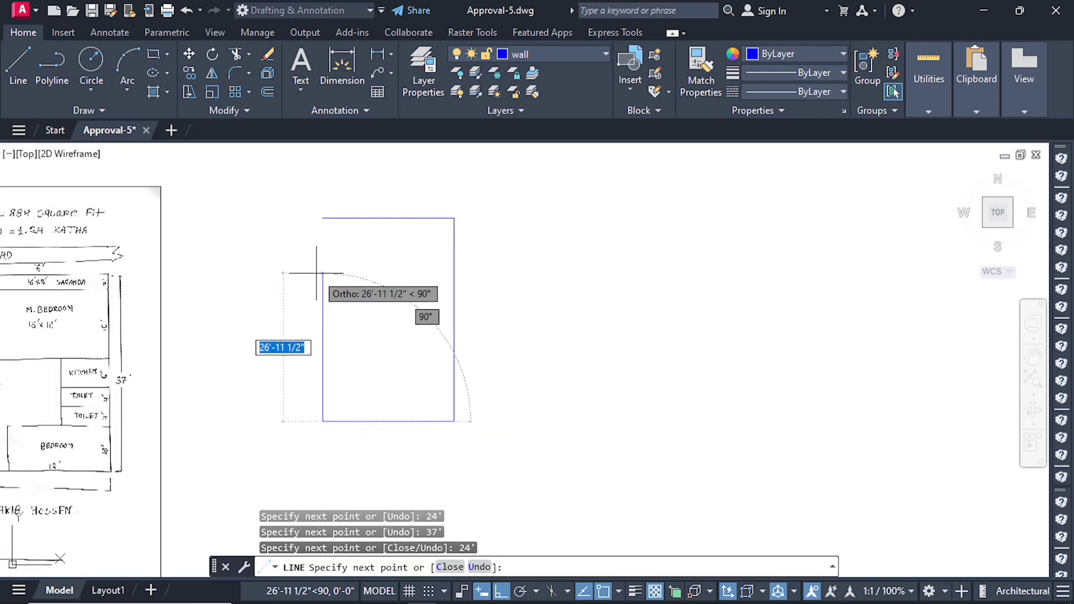
pyautogui.write('3')
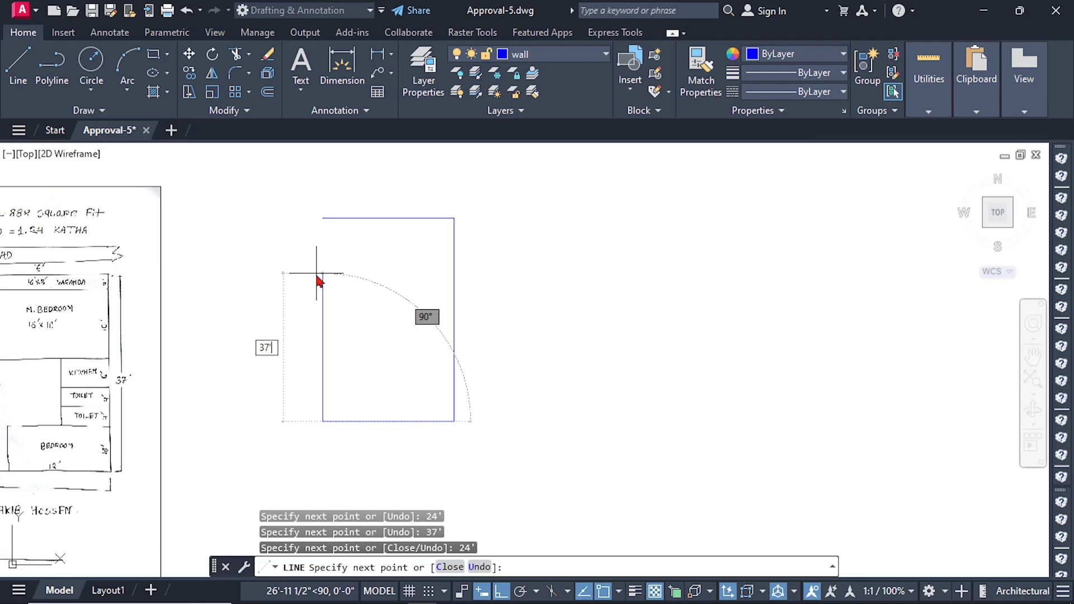
pyautogui.write("7'")
pyautogui.press('Return')
pyautogui.press('Return')
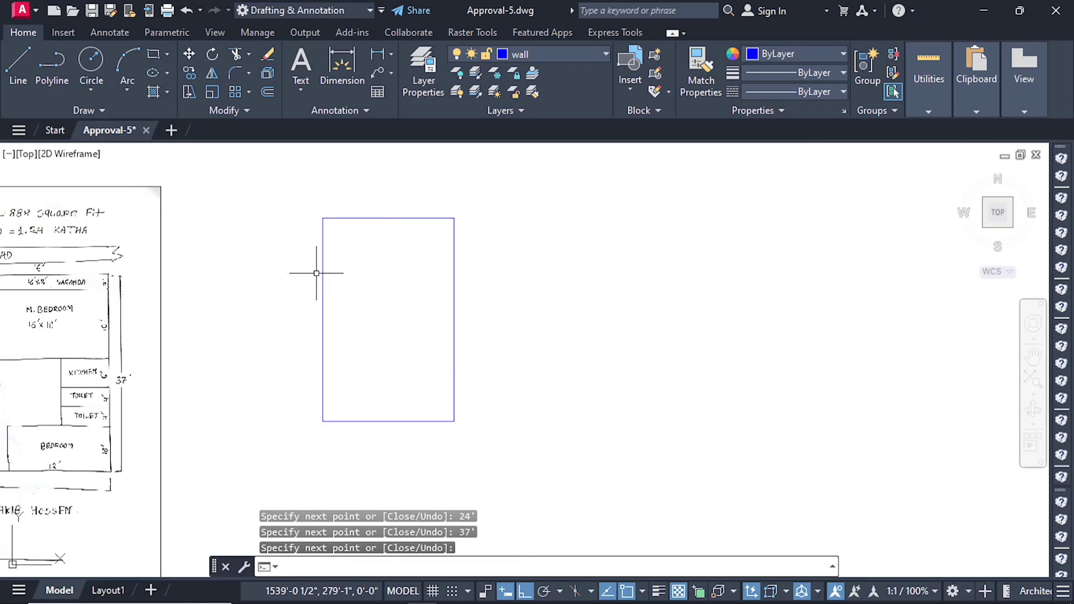
# Compare the closed rectangular outline with the overall width and height written on the hand-drawn floor plan.
pyautogui.scroll(2, 307, 209)
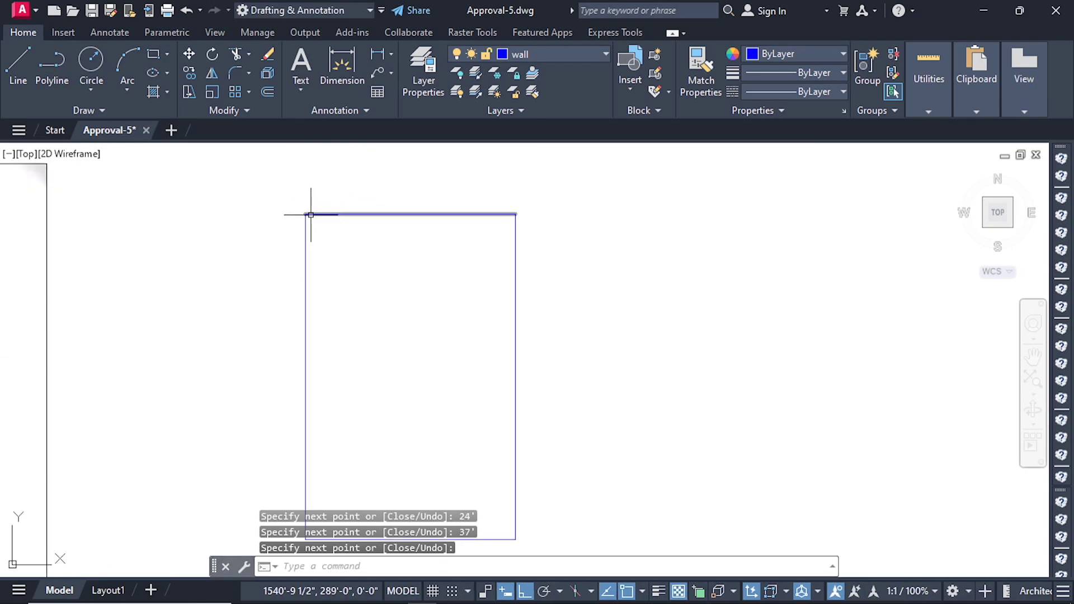
pyautogui.scroll(4, 302, 215)
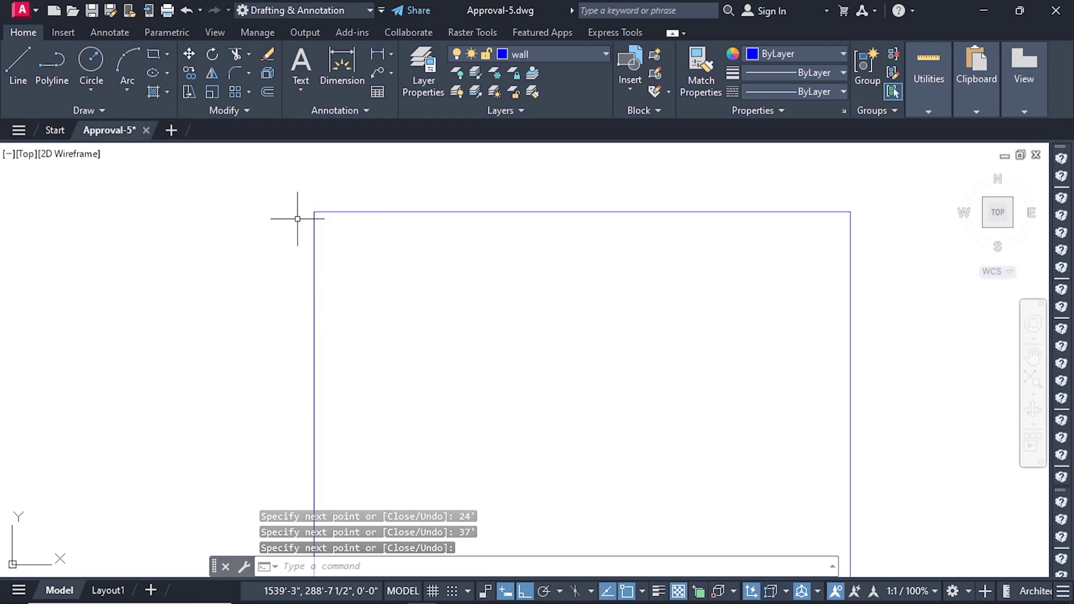
pyautogui.scroll(-2, 325, 223)
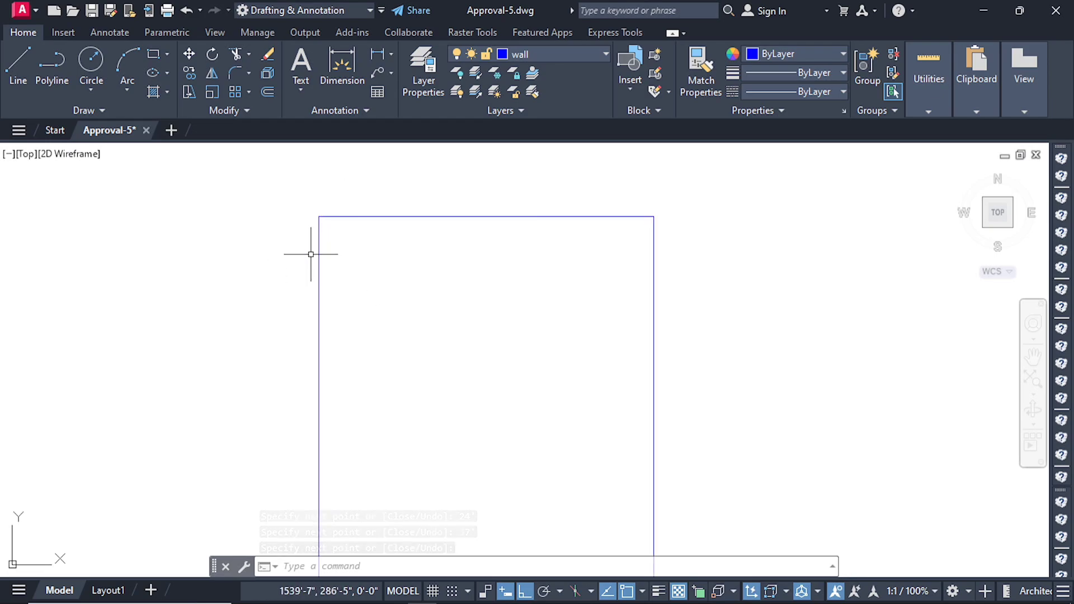
pyautogui.scroll(-2, 305, 247)
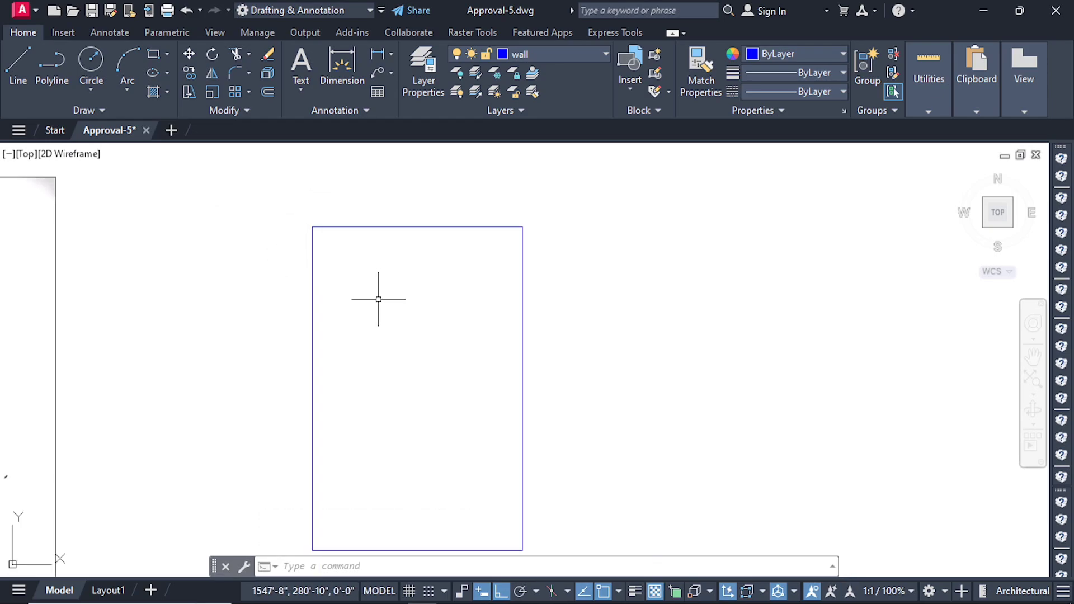
pyautogui.scroll(-3, 386, 245)
pyautogui.scroll(4, 117, 302)
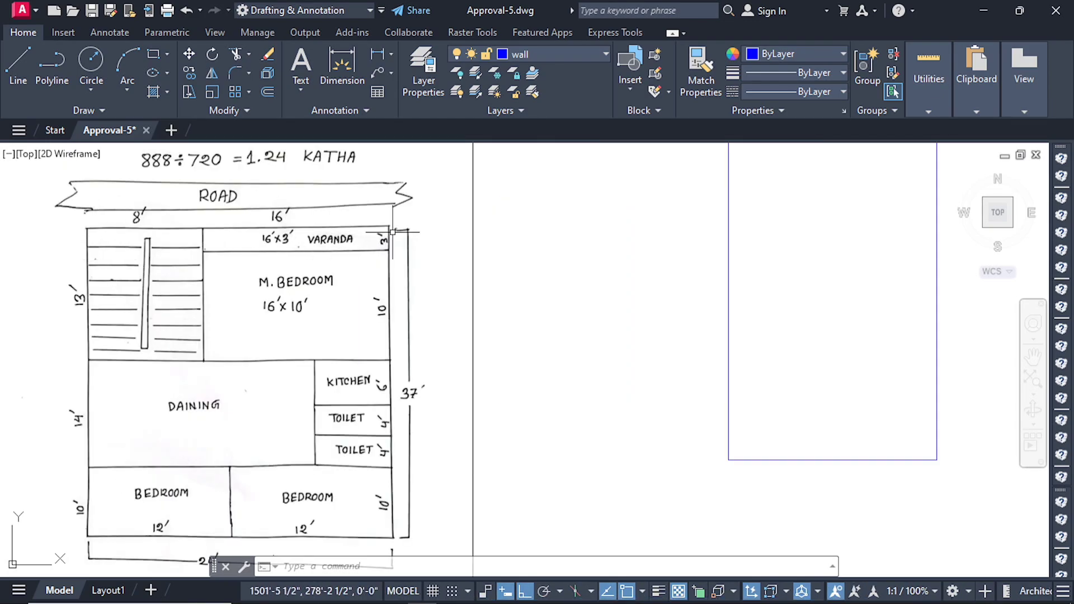
pyautogui.scroll(-2, 393, 231)
pyautogui.scroll(4, 270, 414)
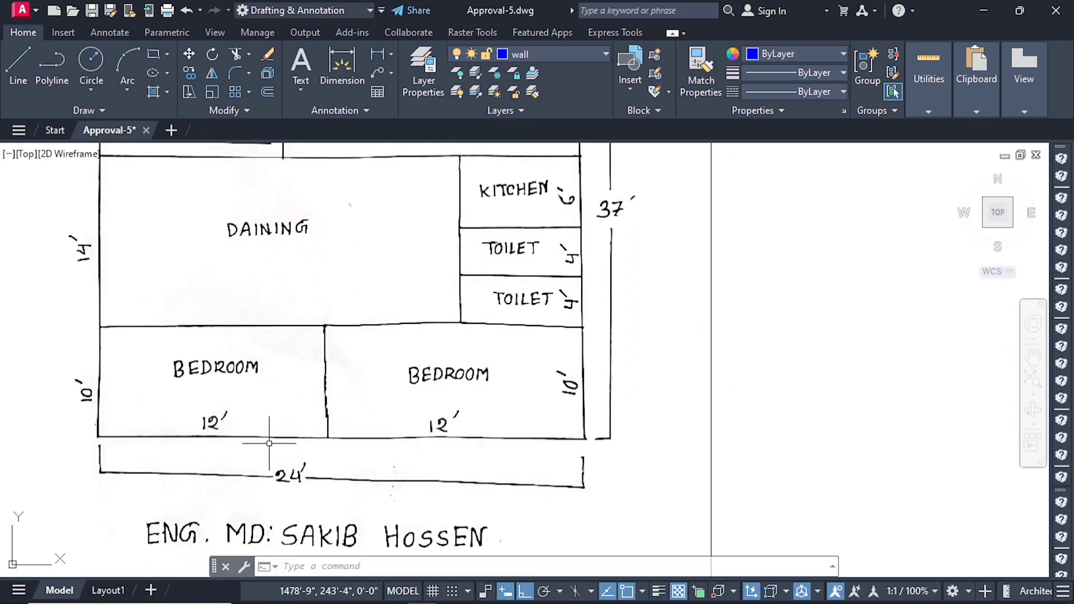
pyautogui.scroll(-4, 255, 475)
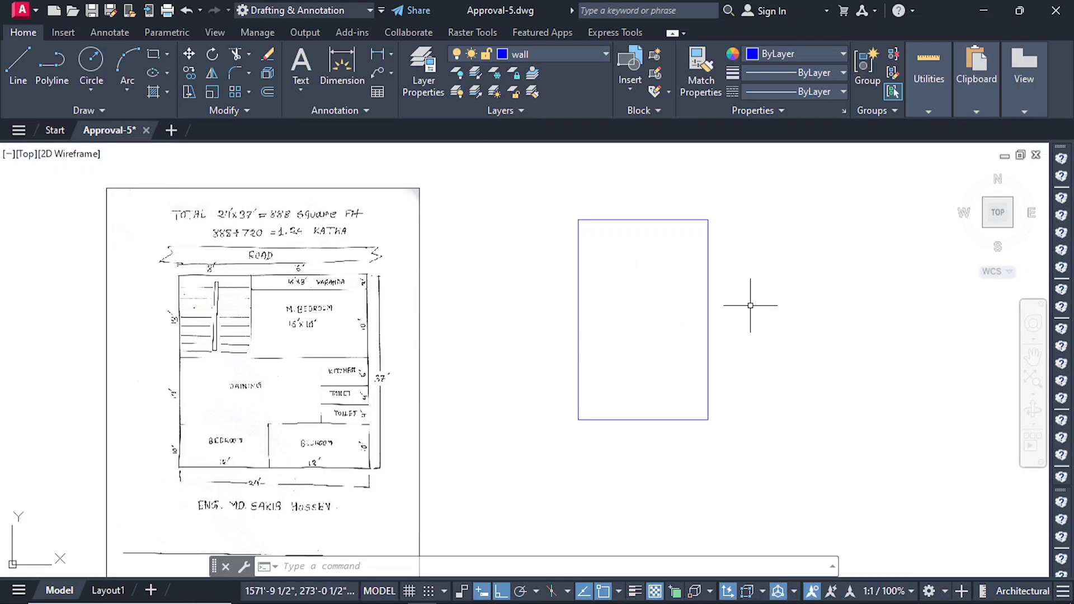
pyautogui.scroll(2, 753, 302)
pyautogui.scroll(-3, 384, 331)
pyautogui.scroll(4, 489, 308)
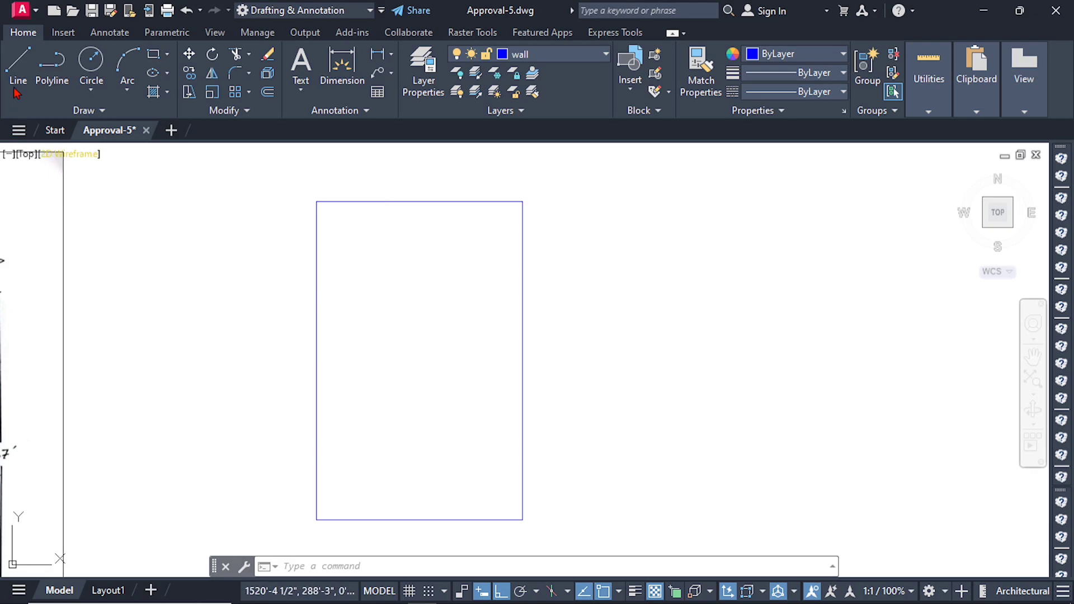
pyautogui.scroll(-5, 552, 259)
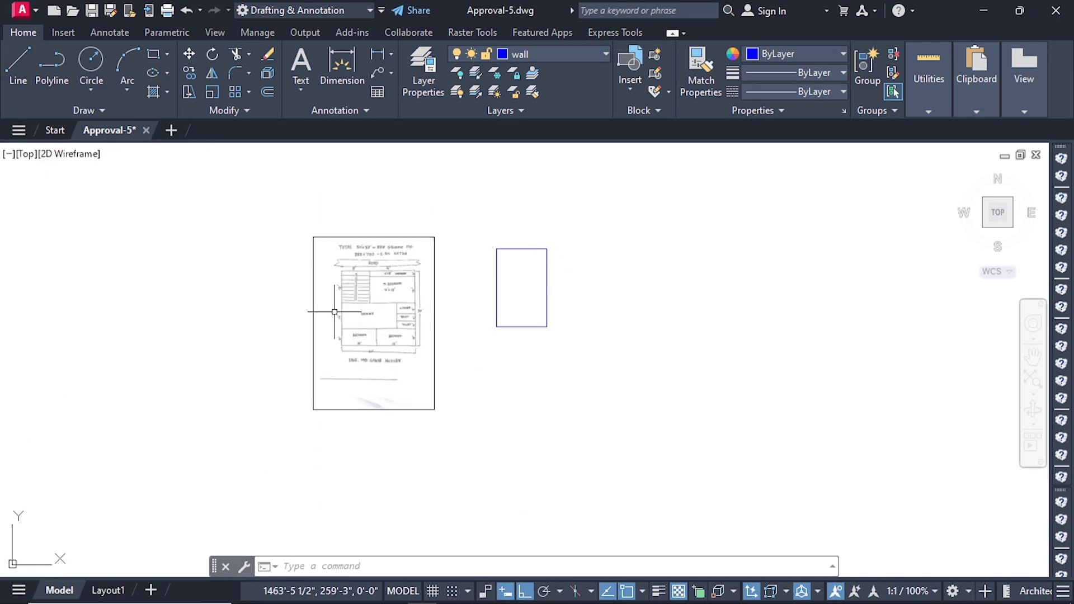
pyautogui.scroll(5, 336, 305)
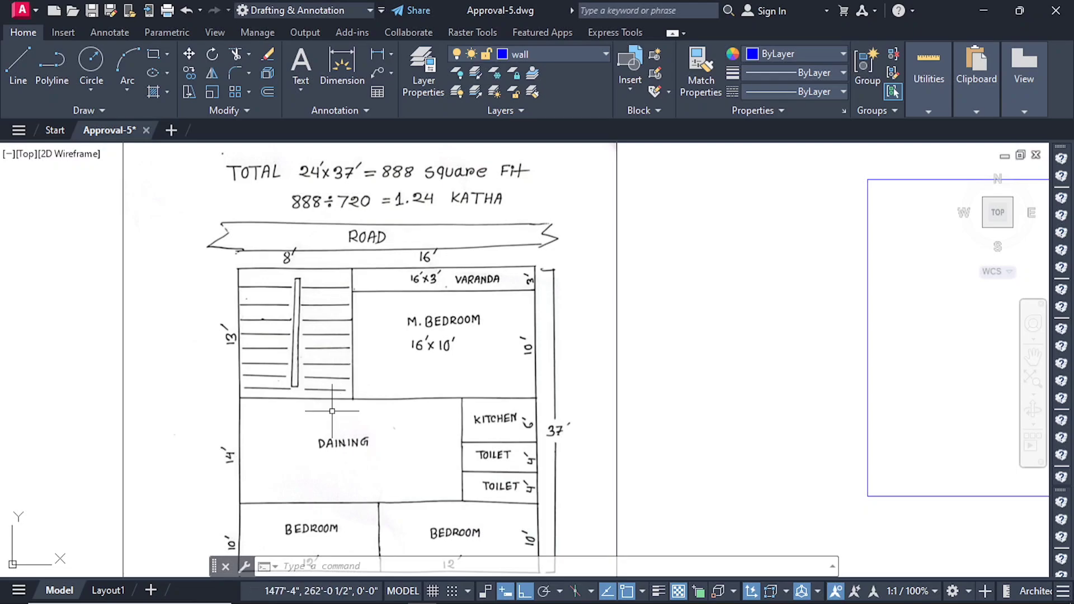
pyautogui.scroll(-2, 207, 351)
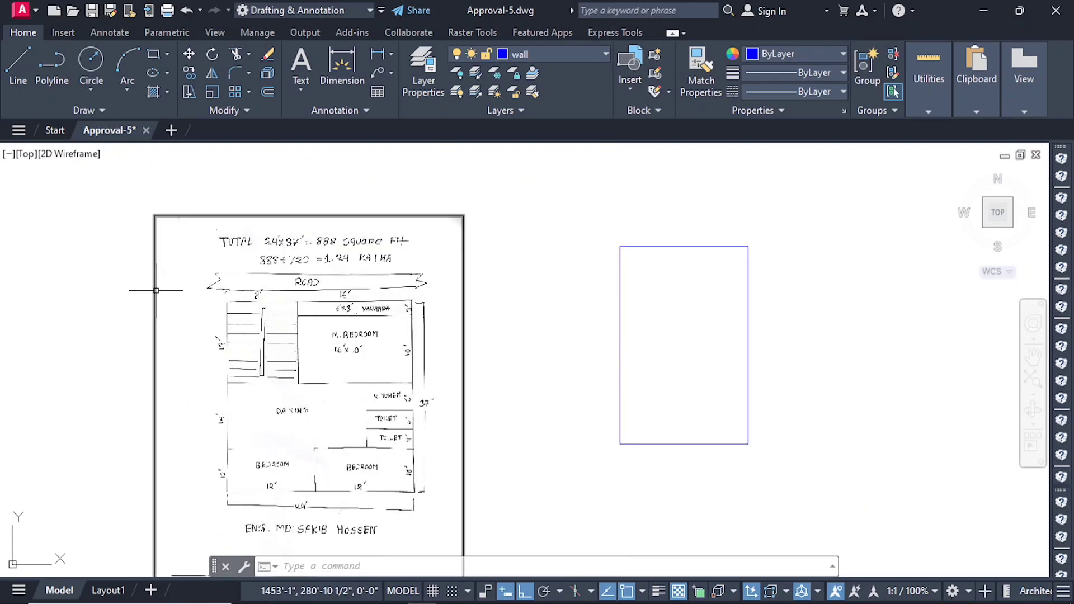
pyautogui.scroll(-1, 154, 279)
pyautogui.scroll(1, 432, 295)
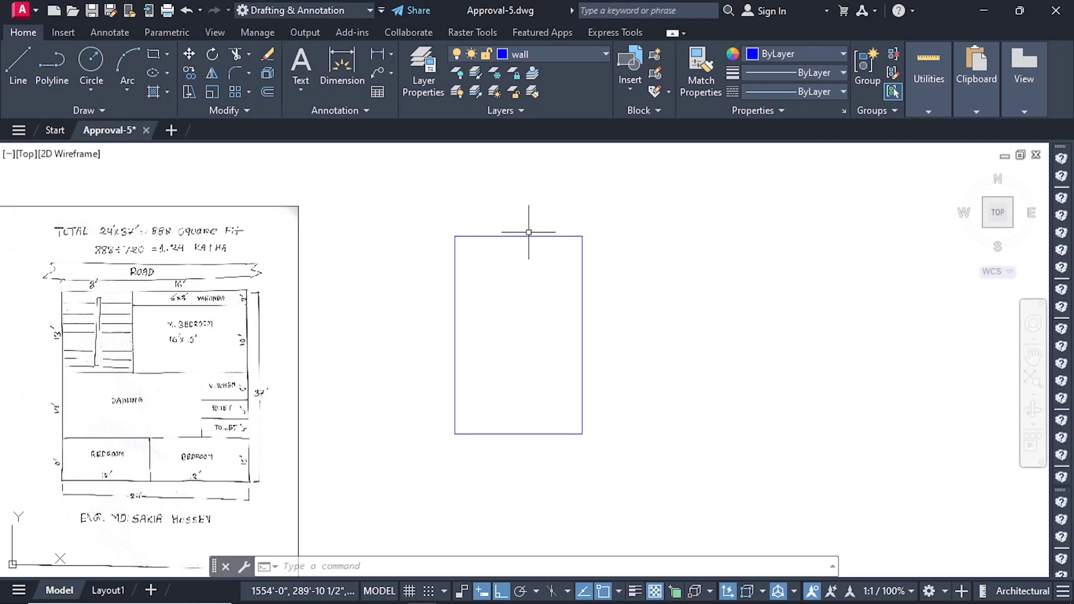
pyautogui.scroll(1, 529, 232)
pyautogui.scroll(-1, 305, 216)
pyautogui.scroll(1, 432, 237)
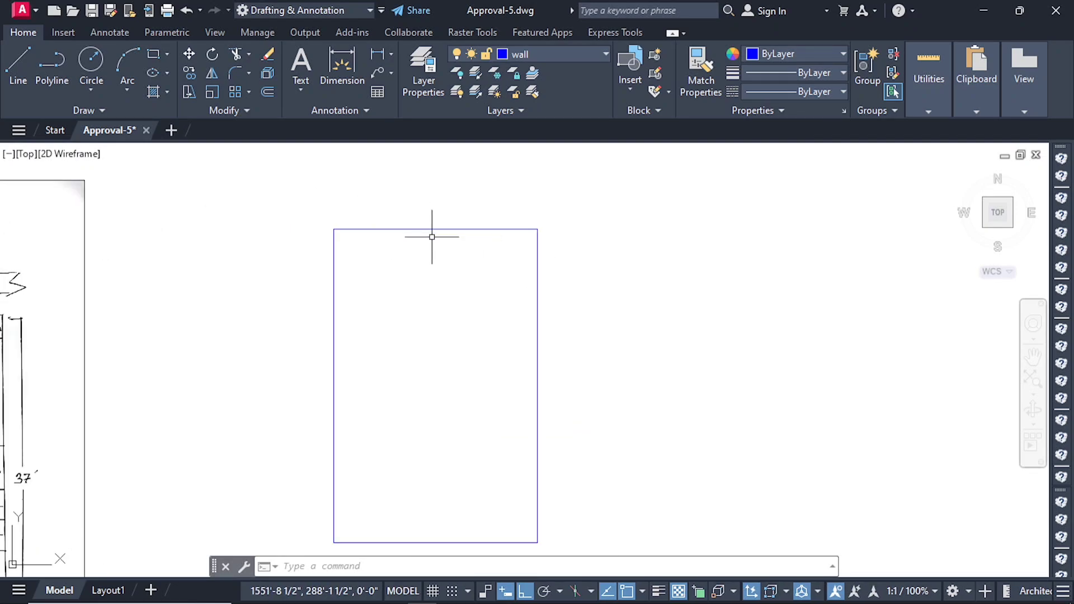
pyautogui.scroll(1, 432, 237)
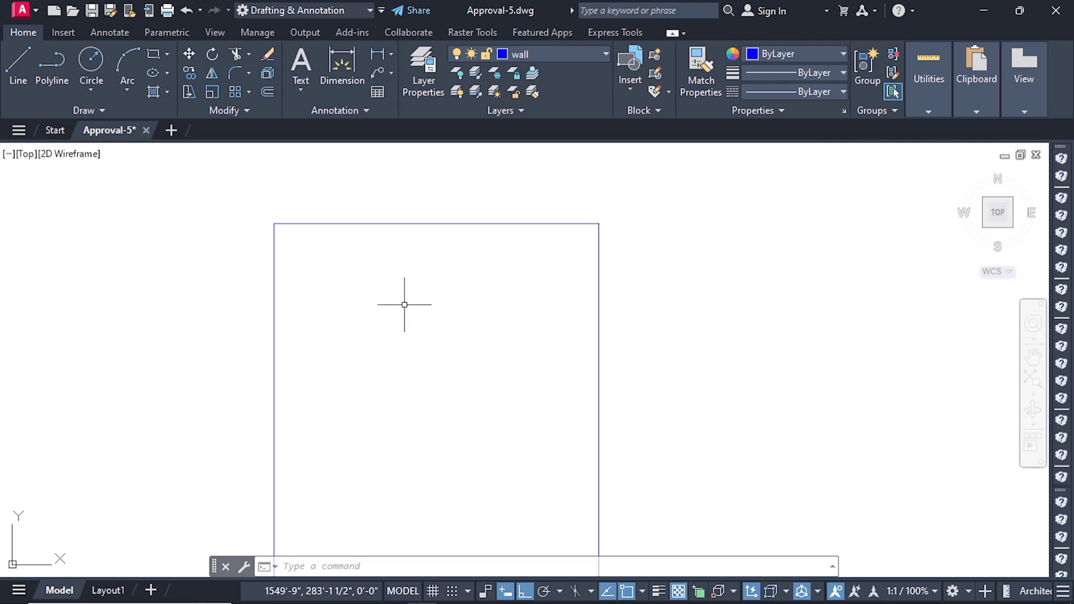
pyautogui.press('Escape')
pyautogui.press('Escape')
pyautogui.press('Escape')
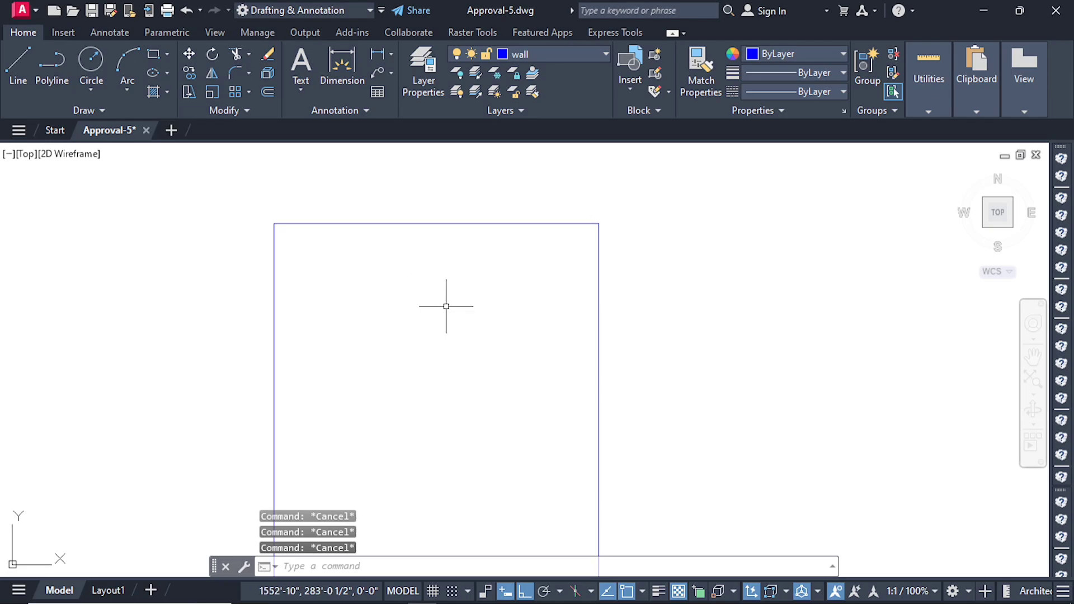
# Examine the room layout on the hand-drawn sketch alongside the upper edge of the drawn outline.
pyautogui.scroll(-6, 445, 305)
pyautogui.scroll(5, 218, 307)
pyautogui.scroll(-2, 235, 314)
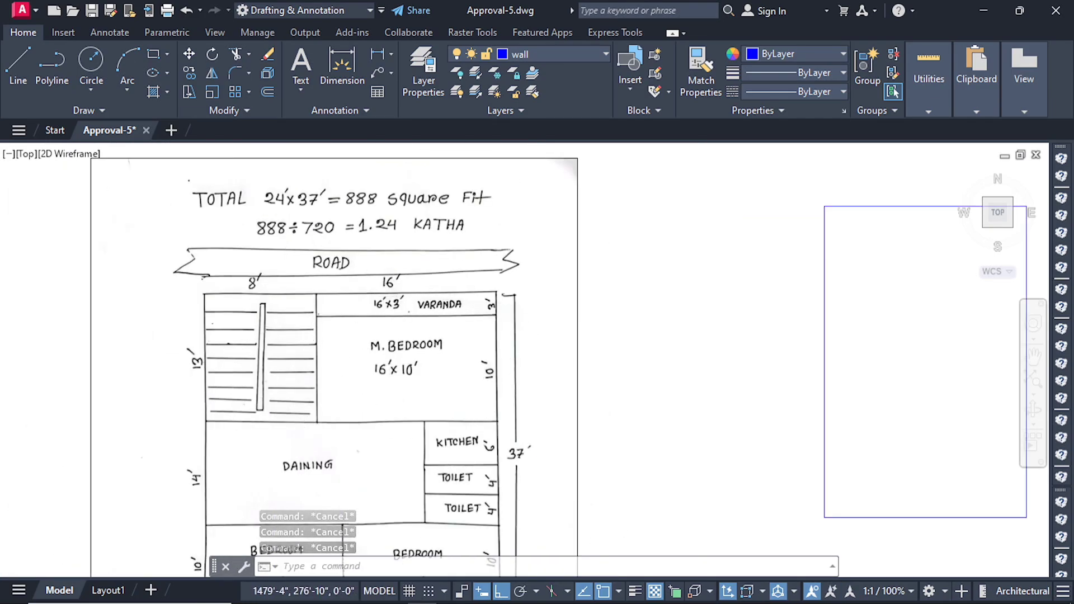
pyautogui.scroll(4, 296, 297)
pyautogui.scroll(-6, 269, 283)
pyautogui.scroll(2, 420, 255)
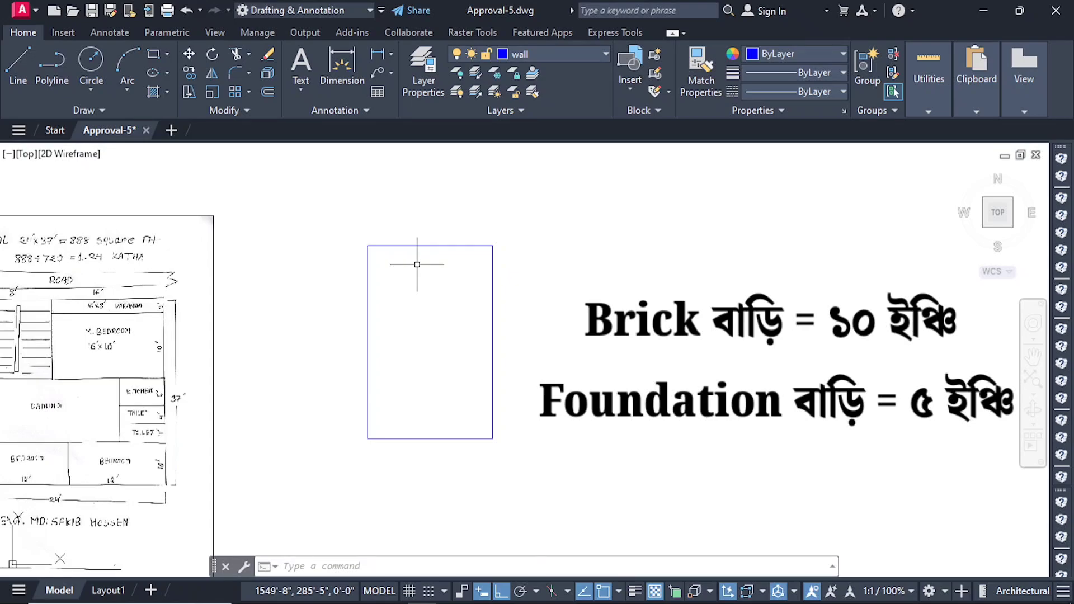
pyautogui.scroll(-2, 444, 301)
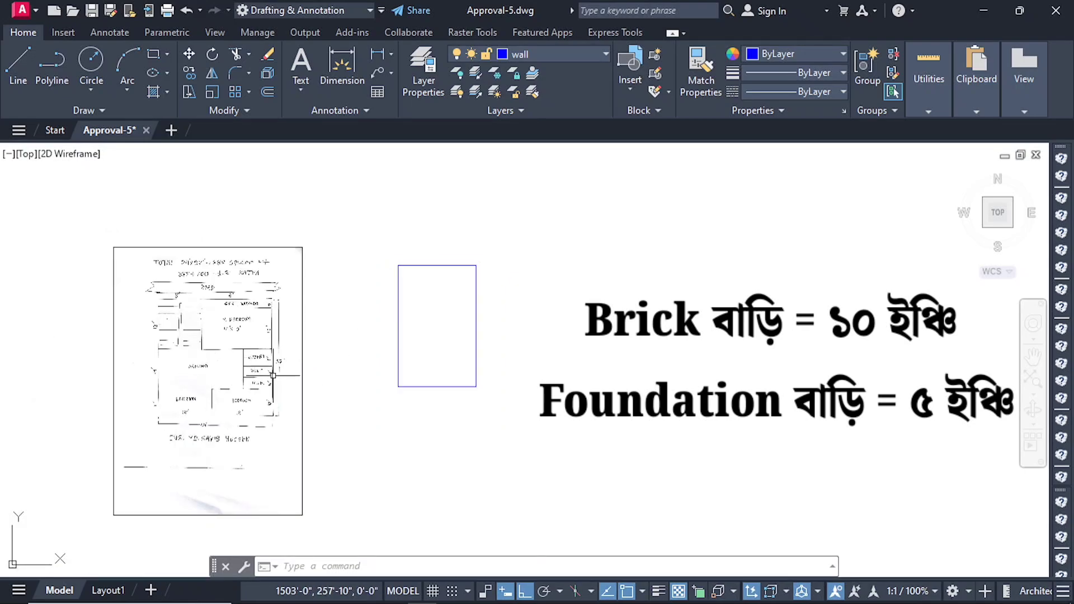
pyautogui.scroll(2, 426, 268)
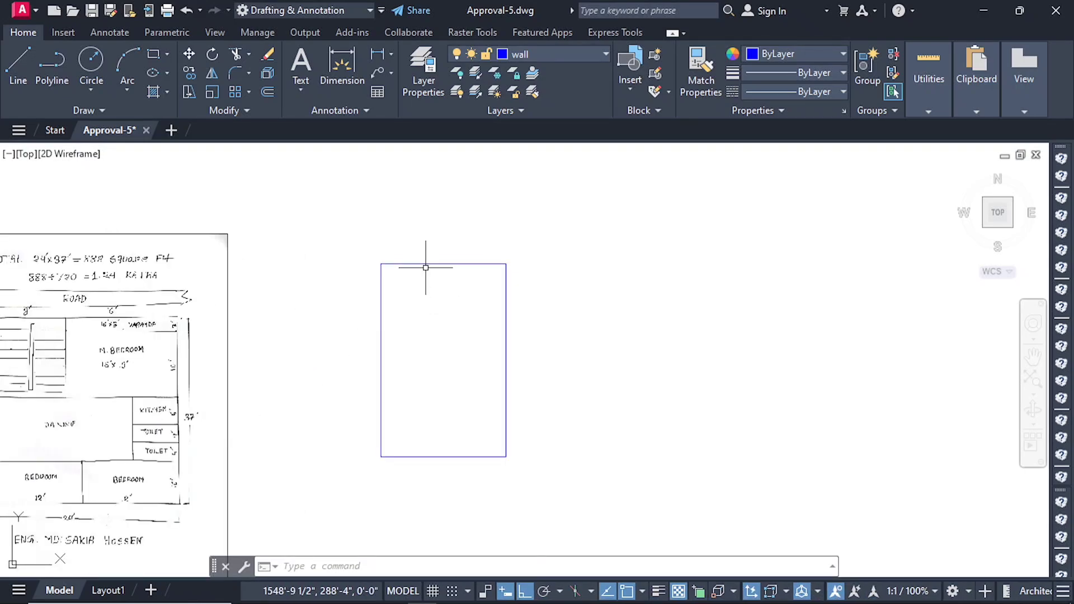
pyautogui.scroll(4, 411, 265)
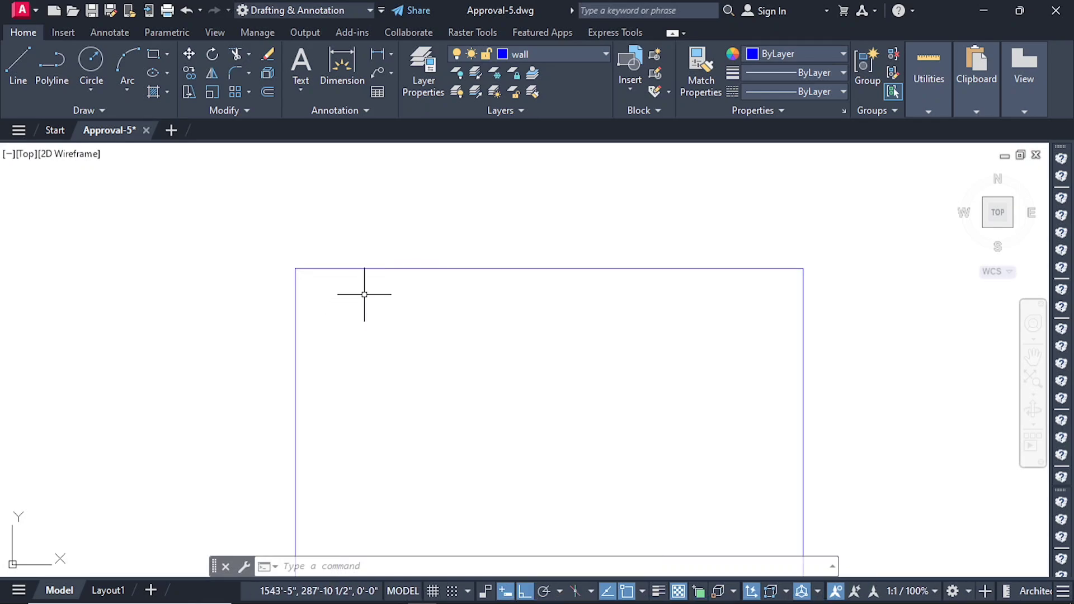
pyautogui.press('Escape')
pyautogui.press('Escape')
pyautogui.press('Escape')
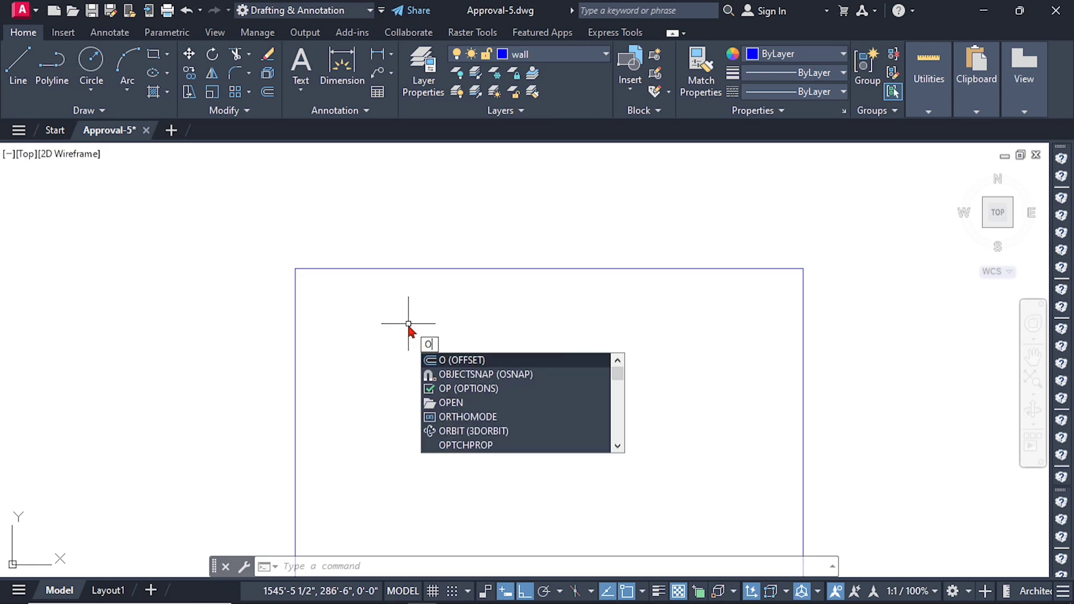
pyautogui.press('Return')
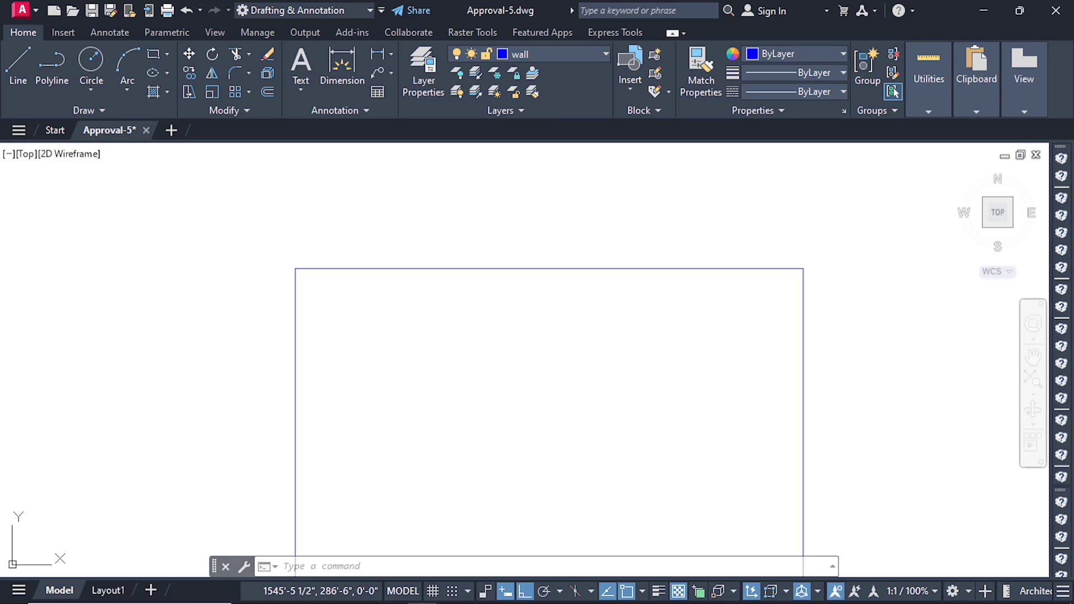
pyautogui.press('Escape')
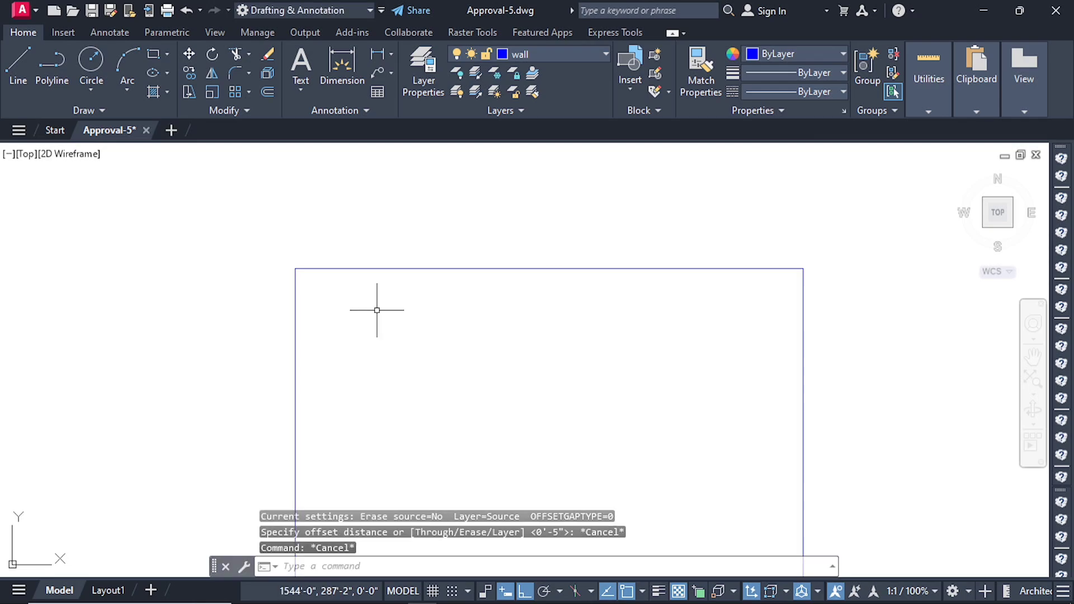
# Offset the outline's upper edge 5" inward to form the wall thickness.
pyautogui.click(268, 91)
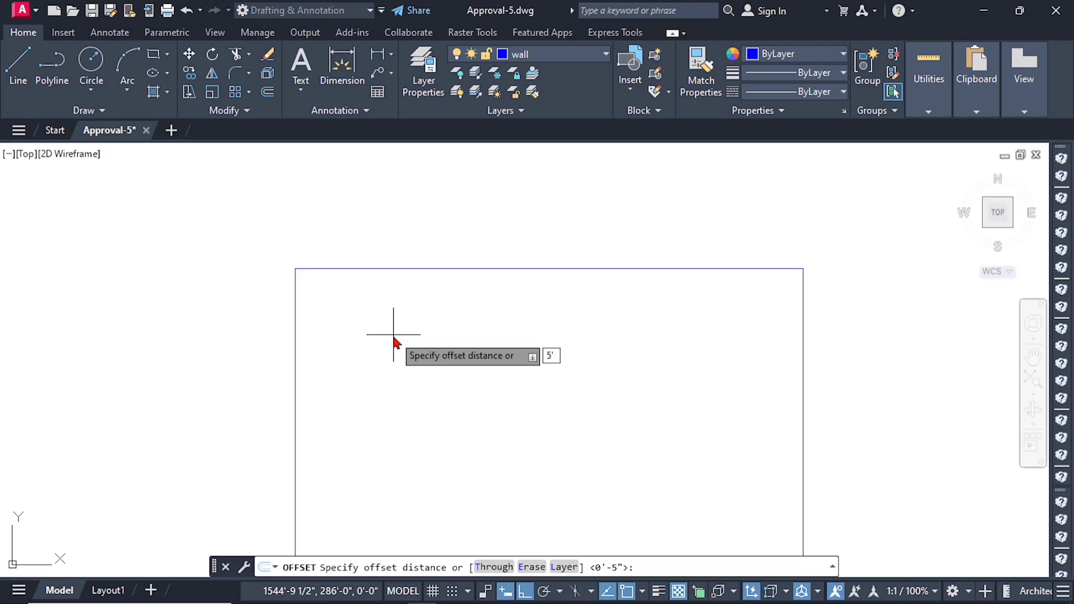
pyautogui.press('BackSpace')
pyautogui.write('"')
pyautogui.press('Return')
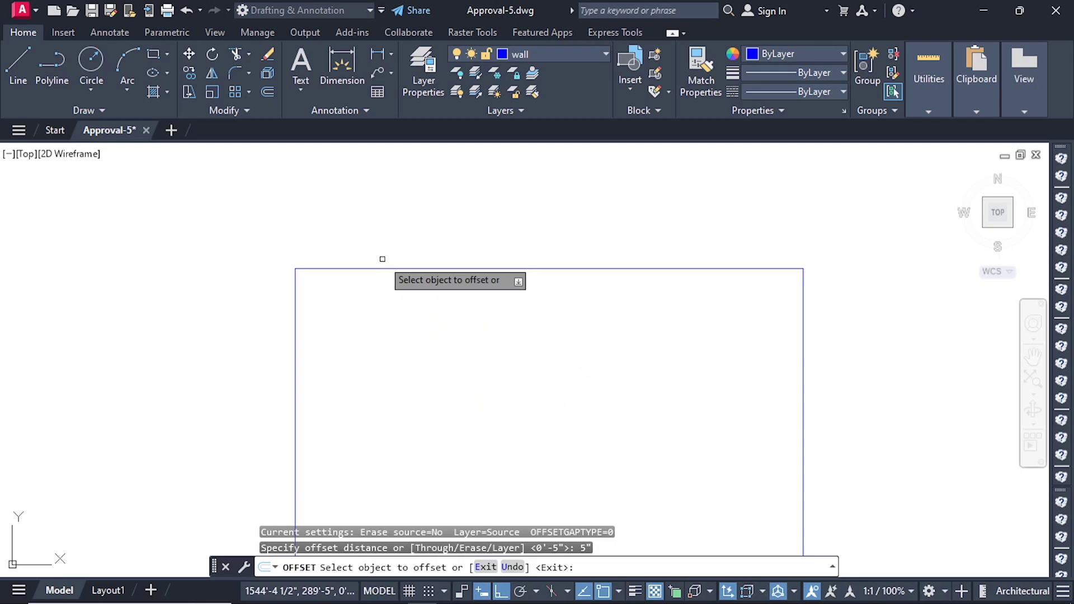
pyautogui.scroll(-2, 380, 259)
pyautogui.scroll(2, 439, 266)
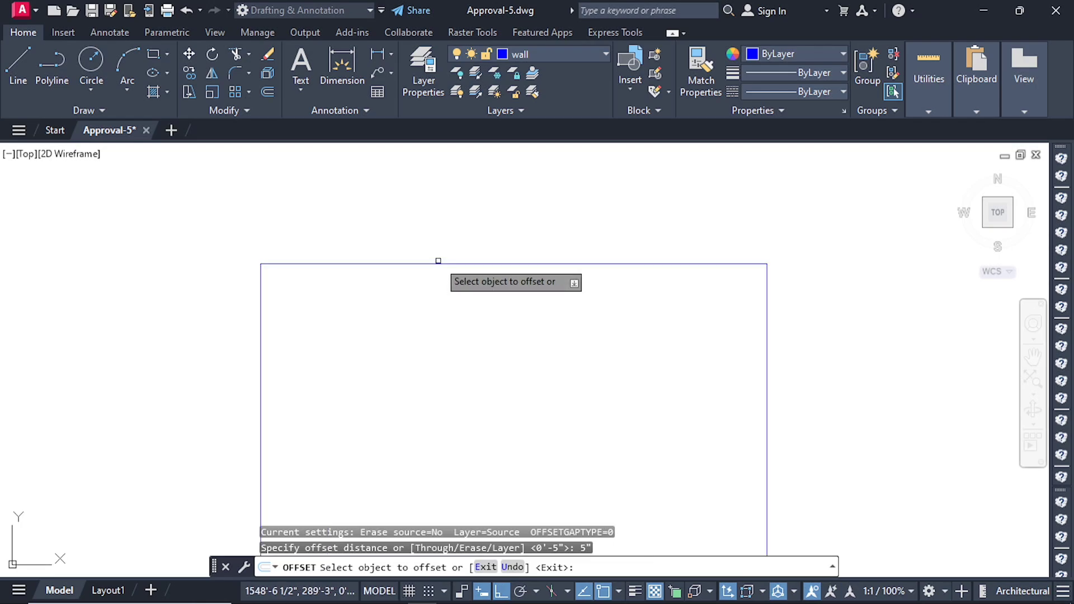
pyautogui.click(437, 265)
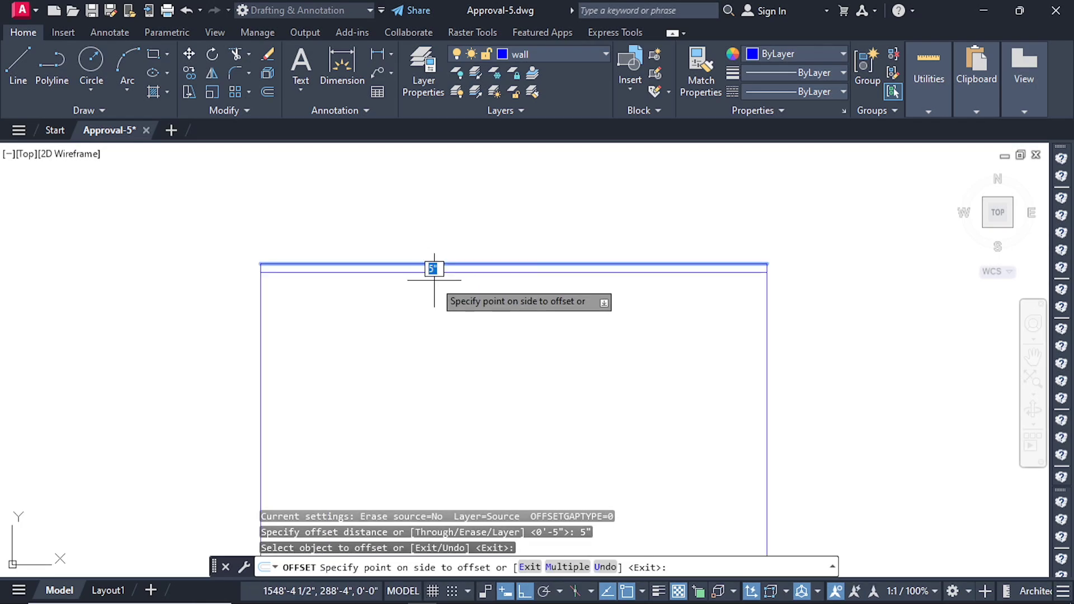
pyautogui.click(434, 269)
pyautogui.scroll(2, 393, 261)
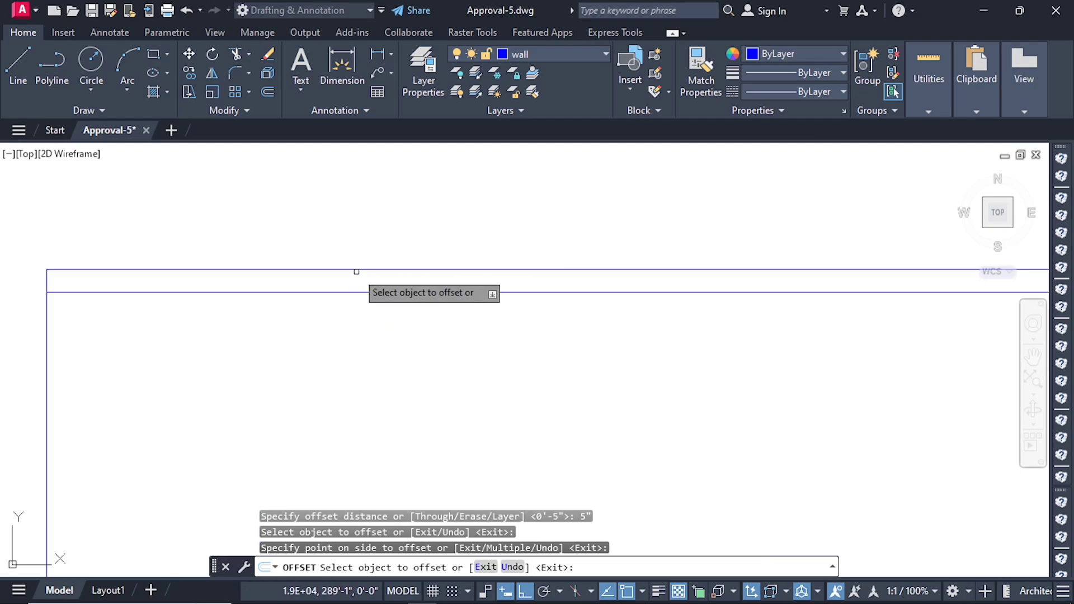
# Offset the outline's left and lower edges 5" inward to form the wall thickness on those sides.
pyautogui.scroll(-2, 429, 242)
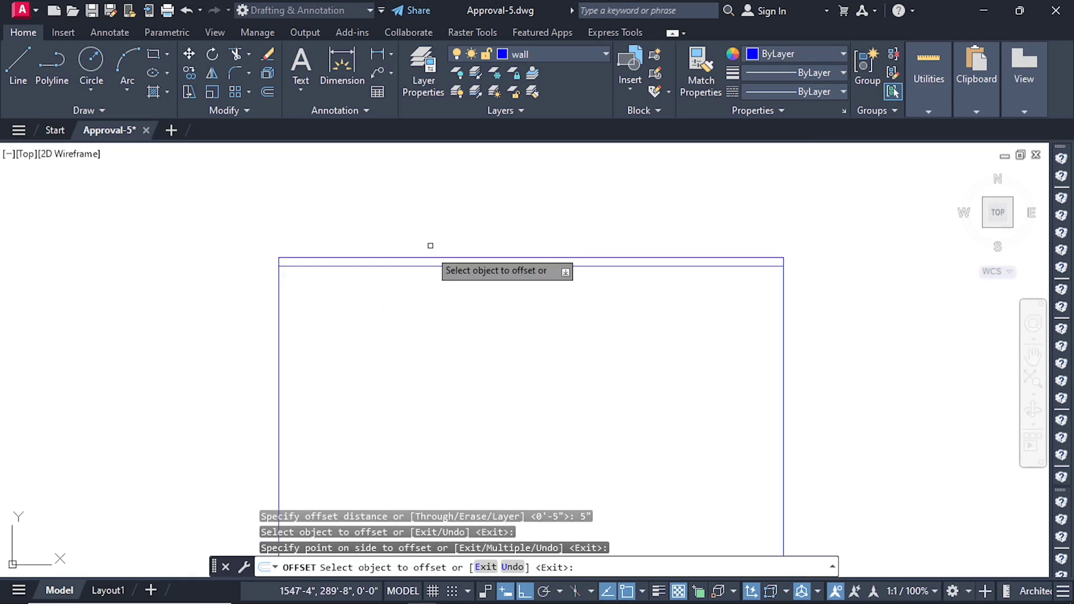
pyautogui.click(282, 330)
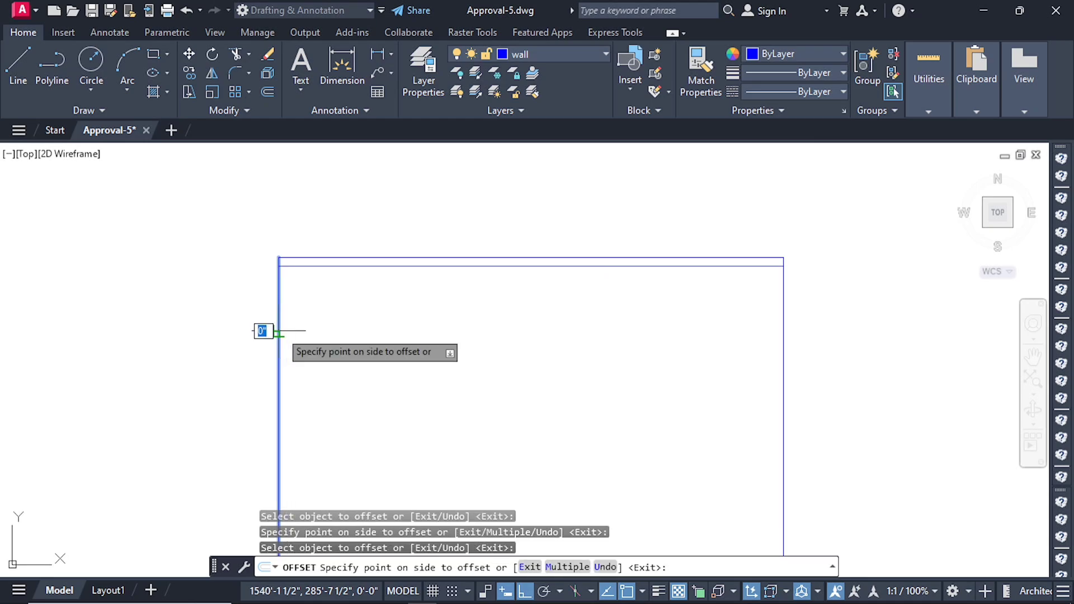
pyautogui.click(300, 330)
pyautogui.scroll(-4, 321, 270)
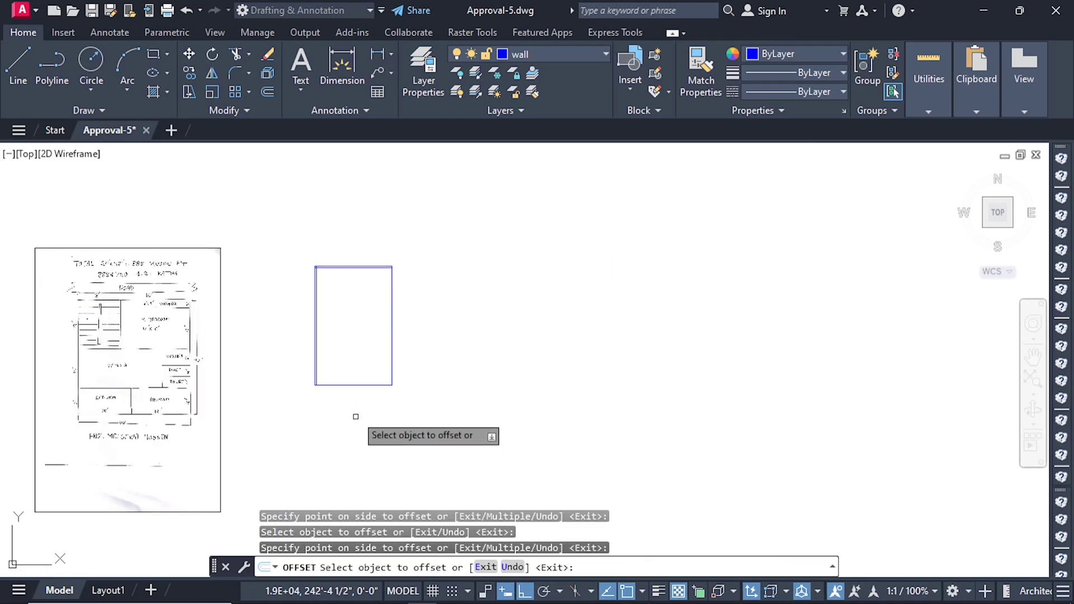
pyautogui.scroll(4, 349, 361)
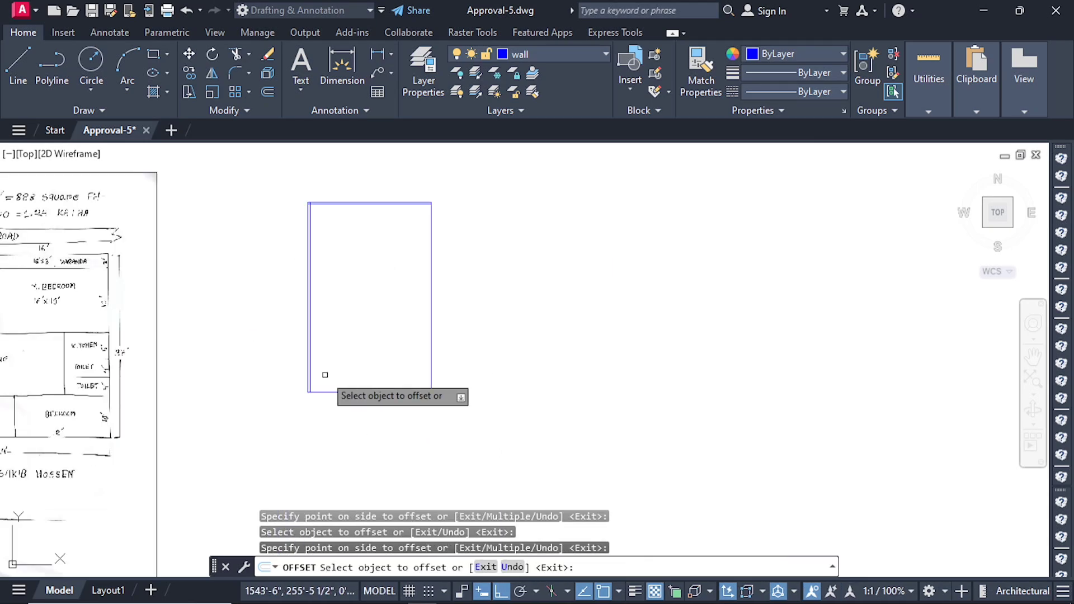
pyautogui.click(377, 411)
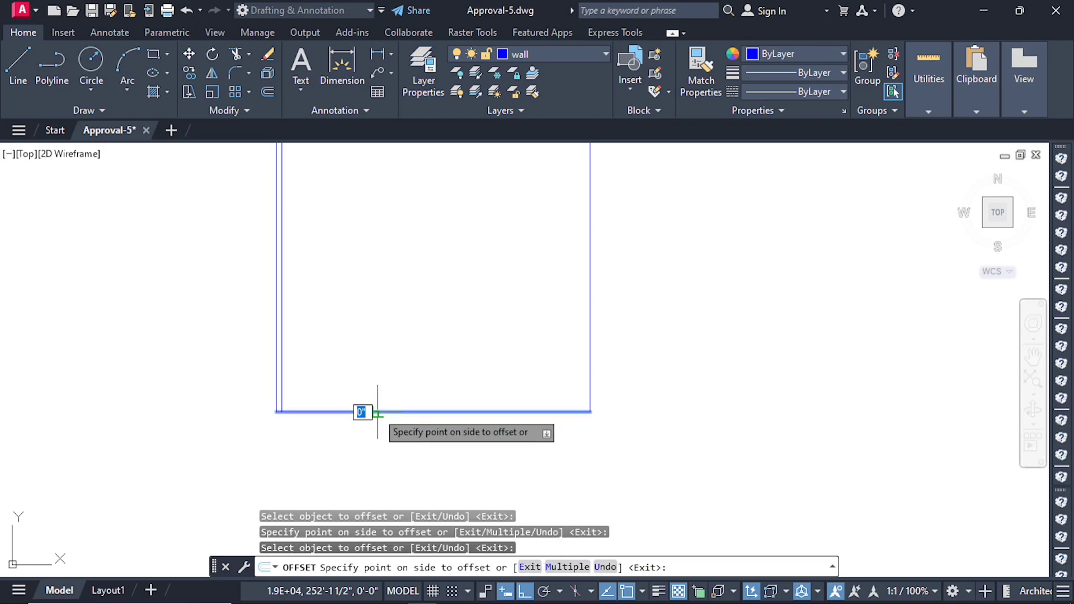
pyautogui.click(375, 391)
pyautogui.scroll(-4, 374, 465)
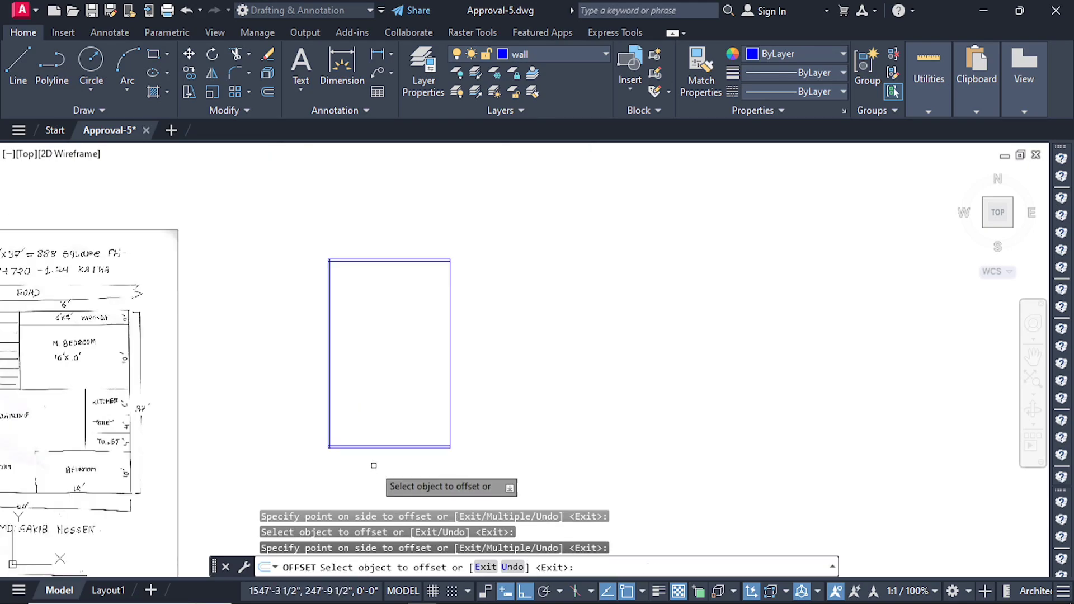
# Offset the outline's right edge 5" inward and end the Offset command.
pyautogui.scroll(2, 450, 402)
pyautogui.click(452, 398)
pyautogui.click(423, 402)
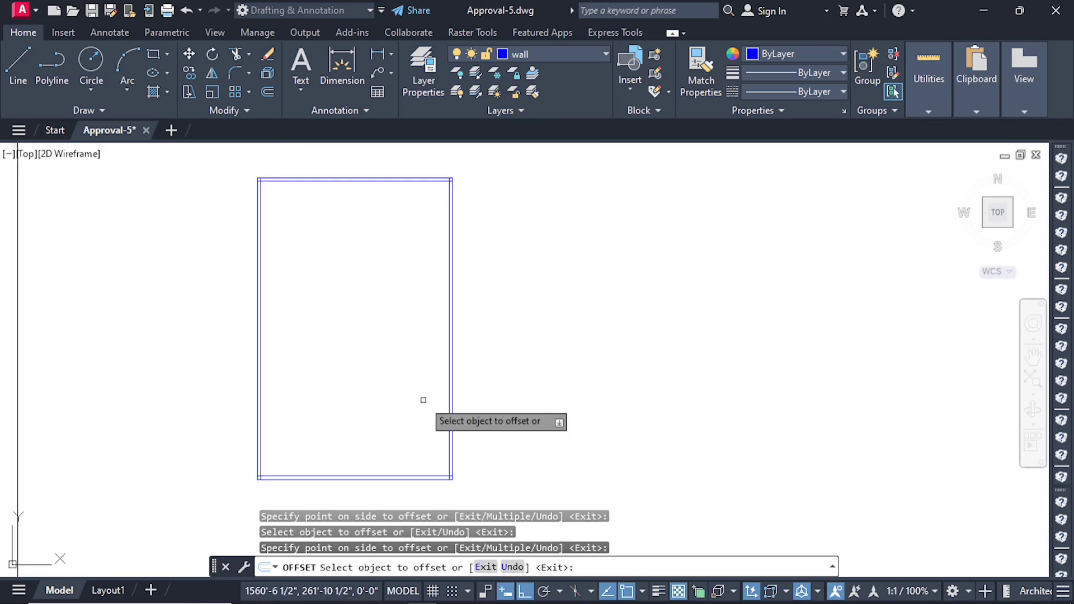
pyautogui.scroll(-4, 455, 384)
pyautogui.scroll(4, 392, 269)
pyautogui.scroll(4, 350, 383)
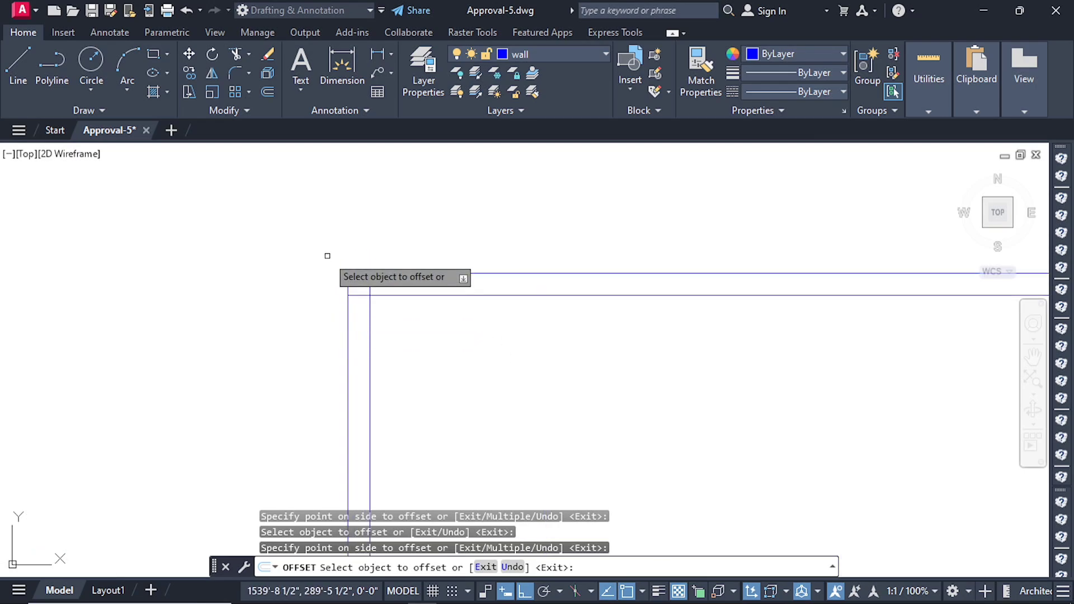
pyautogui.scroll(-4, 326, 258)
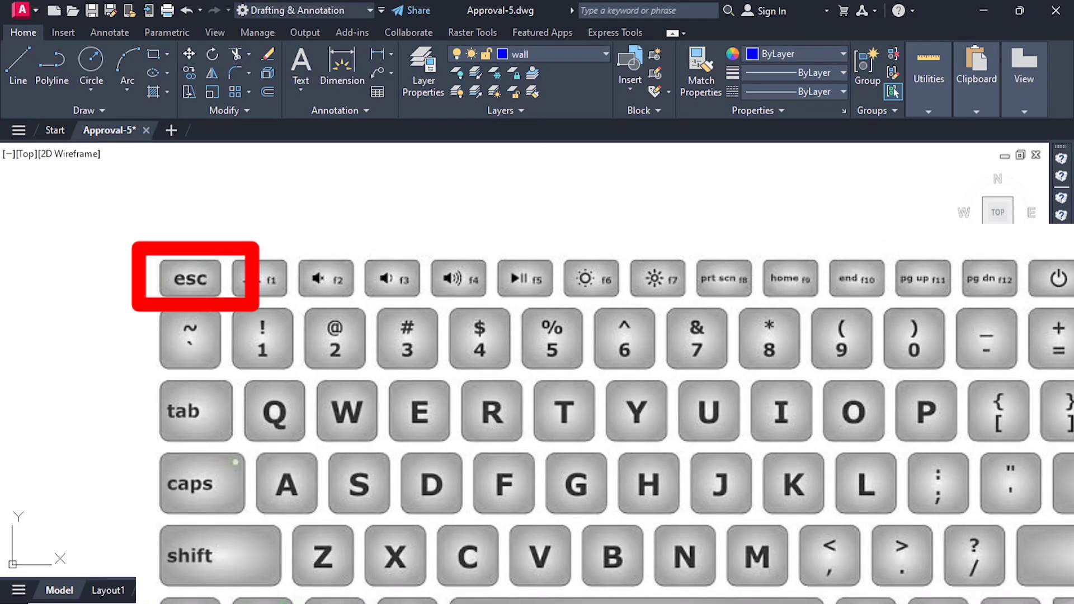
pyautogui.press('Escape')
pyautogui.press('Escape')
pyautogui.press('Escape')
# Dimension the building's overall width between the upper outer corners, placing the dimension line above the upper wall.
pyautogui.scroll(4, 373, 248)
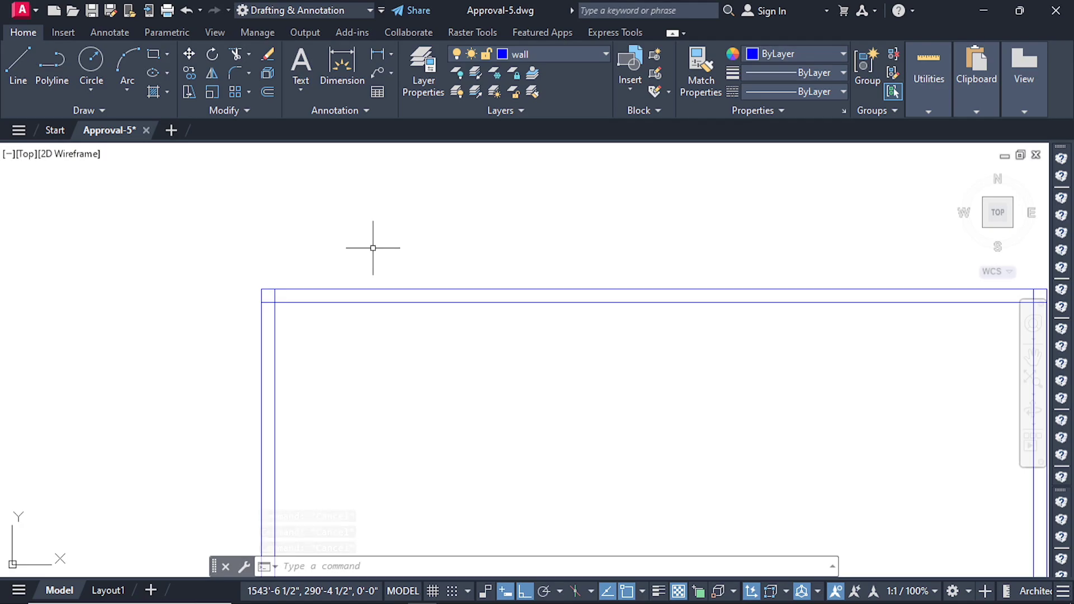
pyautogui.scroll(-4, 264, 297)
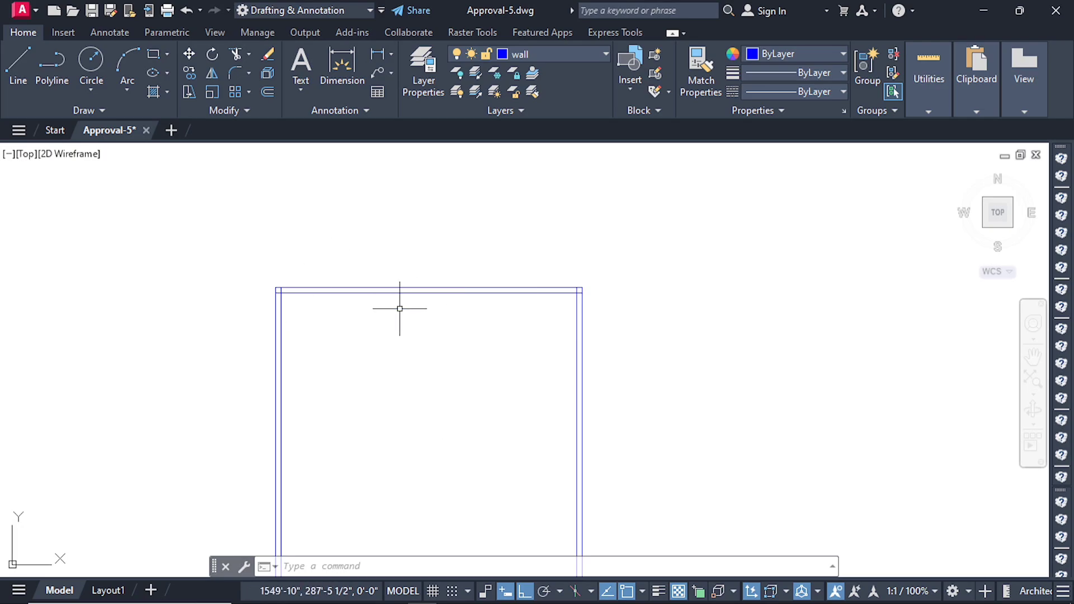
pyautogui.scroll(-3, 395, 284)
pyautogui.scroll(3, 371, 307)
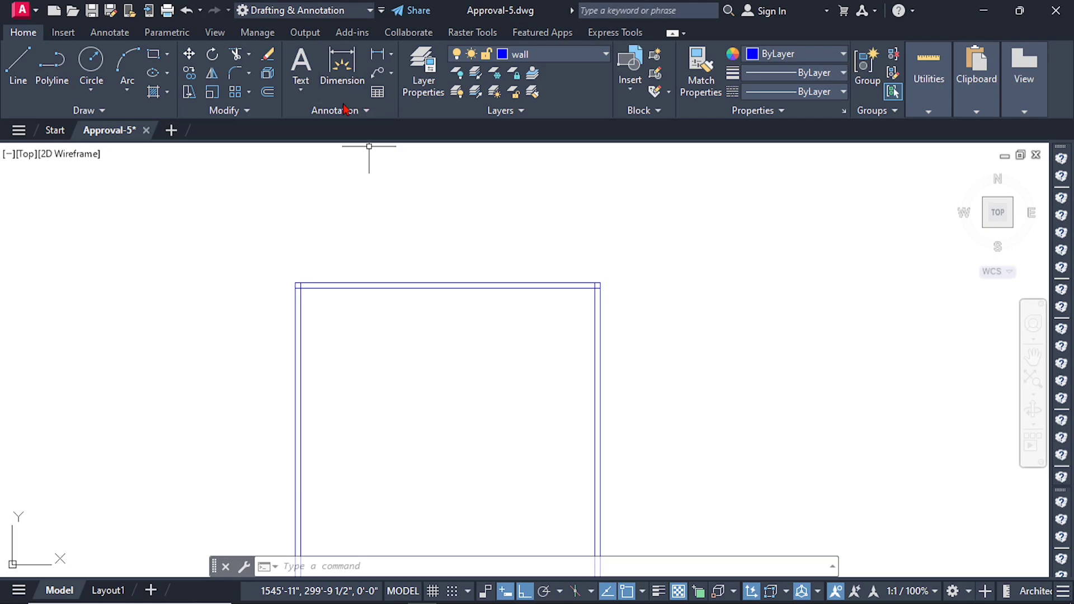
pyautogui.click(341, 67)
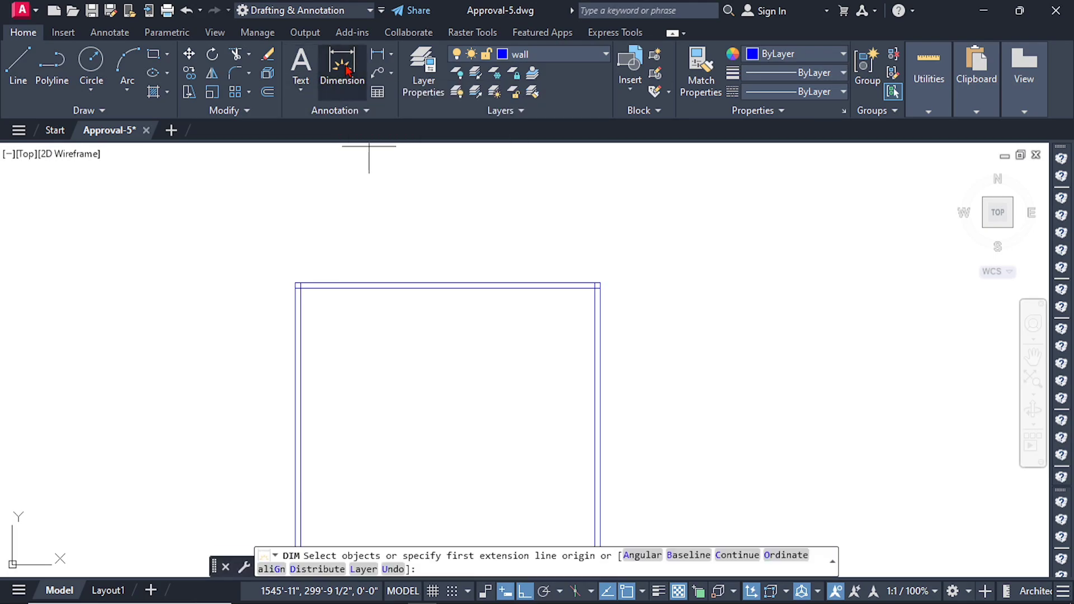
pyautogui.scroll(5, 324, 274)
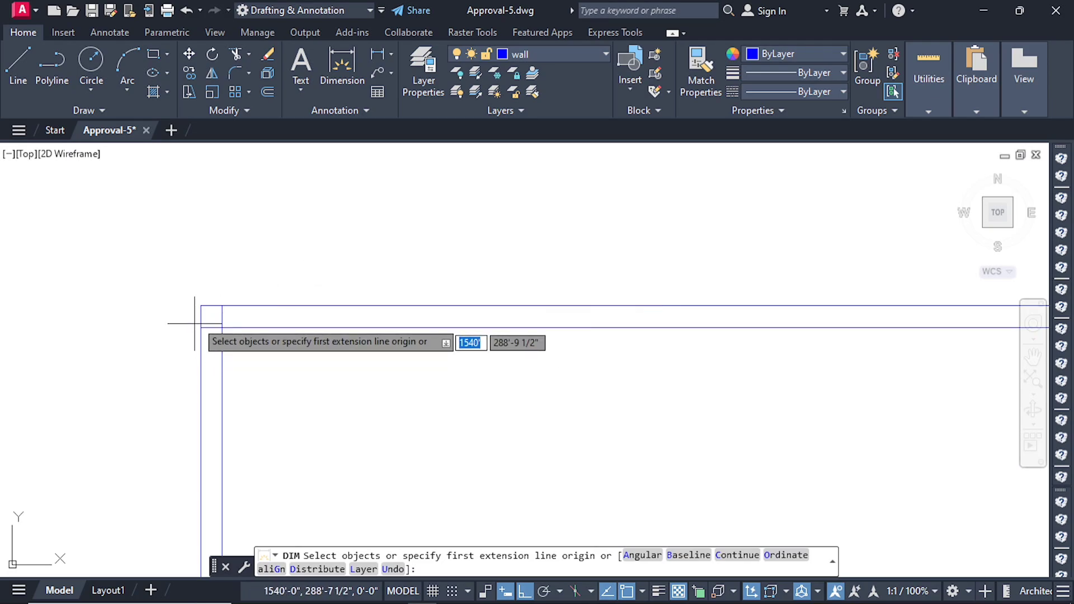
pyautogui.click(201, 305)
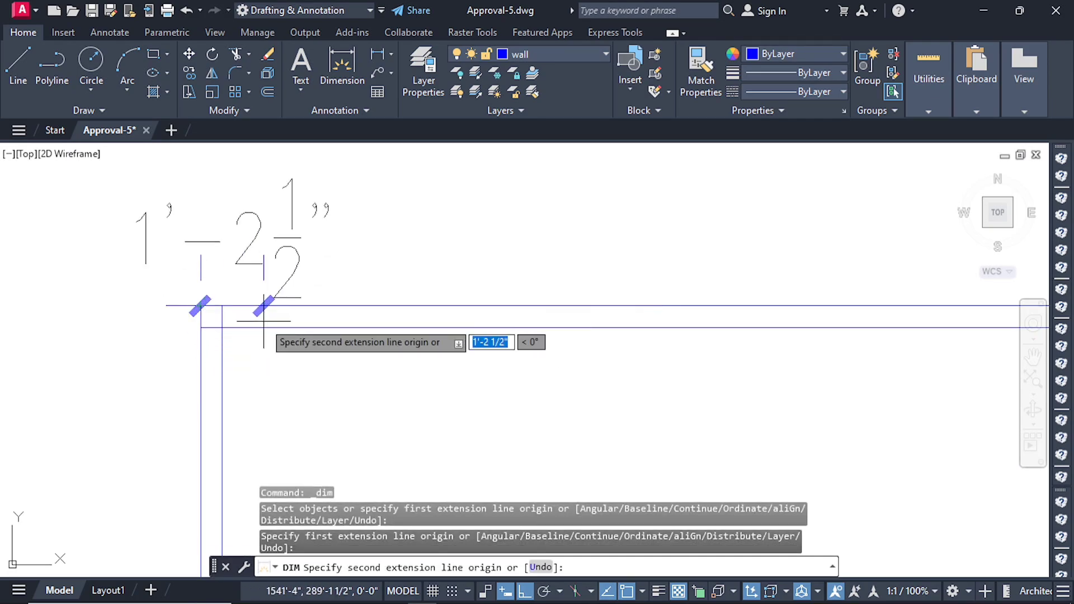
pyautogui.scroll(-4, 214, 332)
pyautogui.scroll(5, 327, 316)
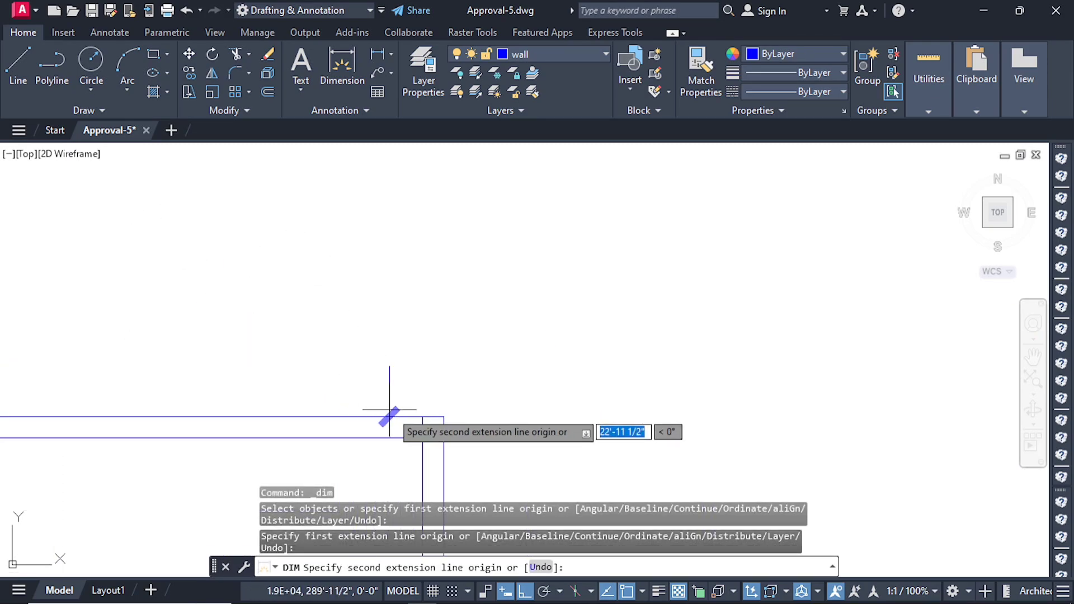
pyautogui.click(427, 416)
pyautogui.scroll(-4, 442, 348)
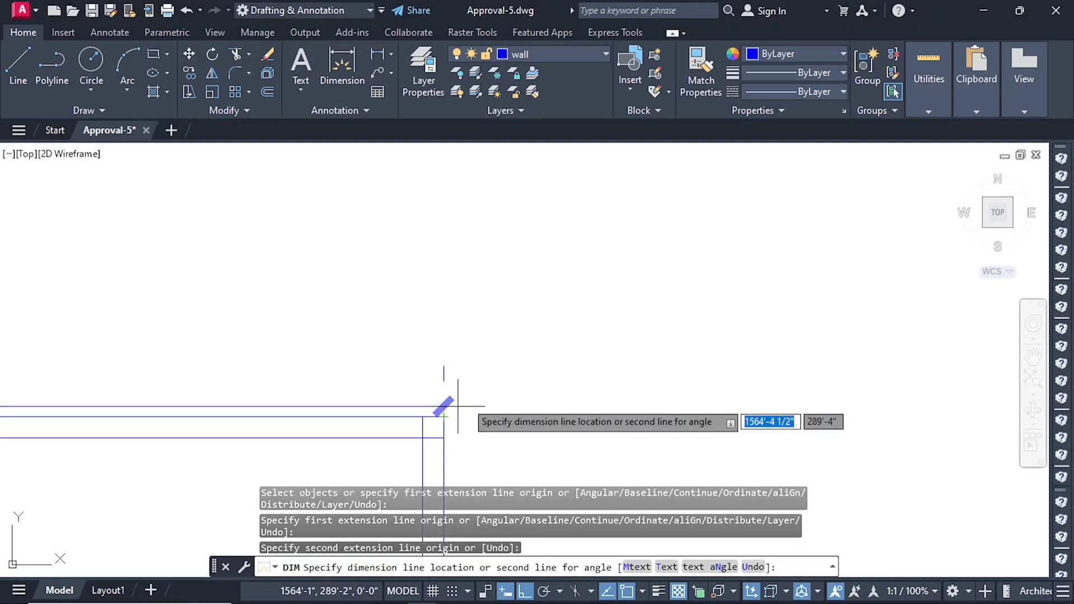
pyautogui.click(386, 366)
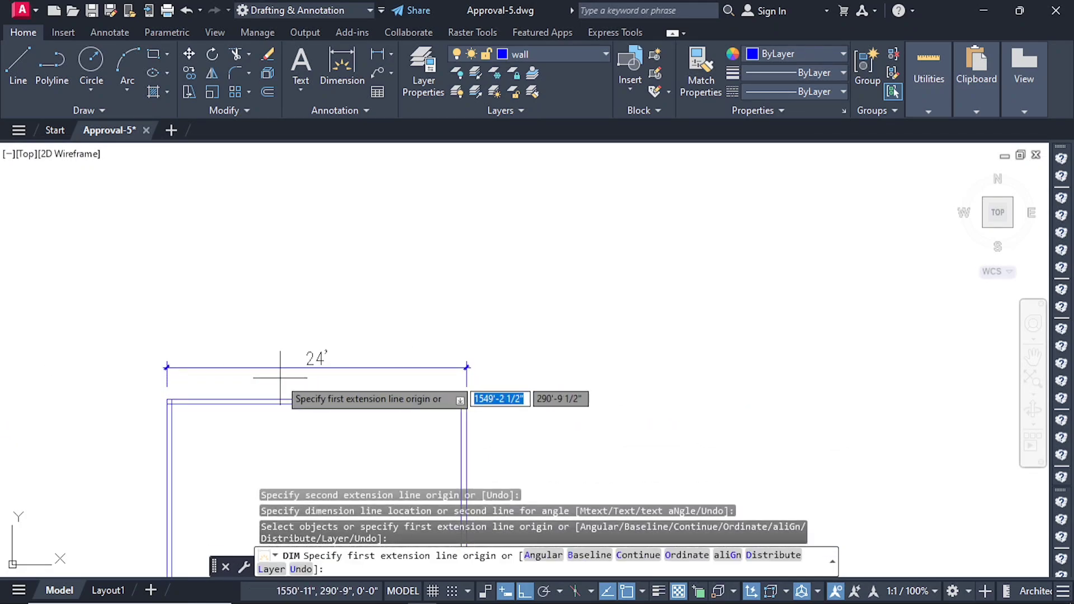
pyautogui.scroll(3, 307, 333)
pyautogui.scroll(-4, 336, 263)
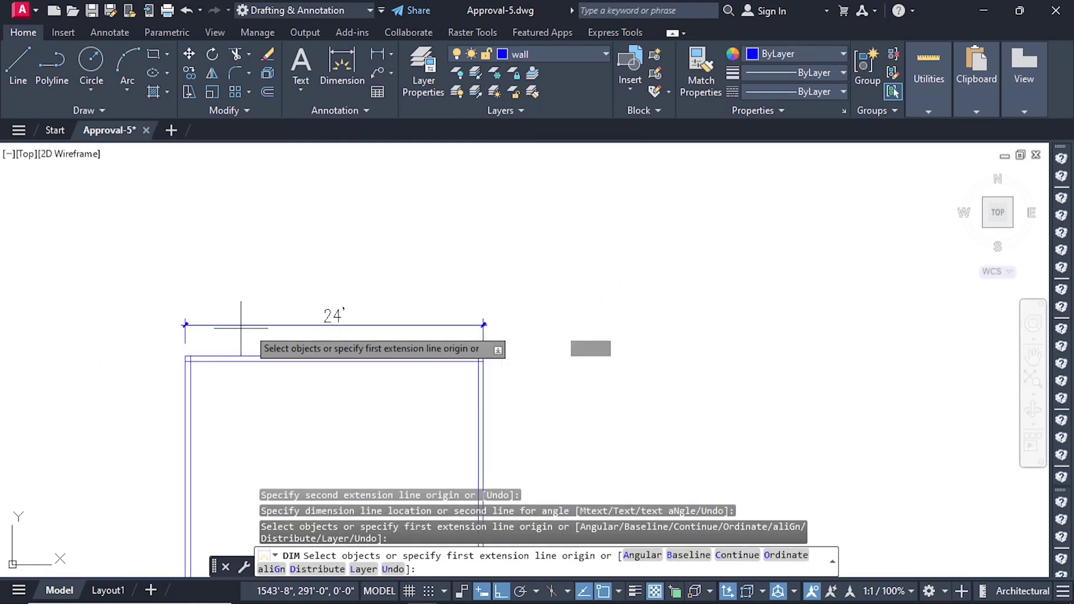
# Dimension the building's overall height between the right outer corners, placing the dimension line outside the right wall.
pyautogui.click(333, 71)
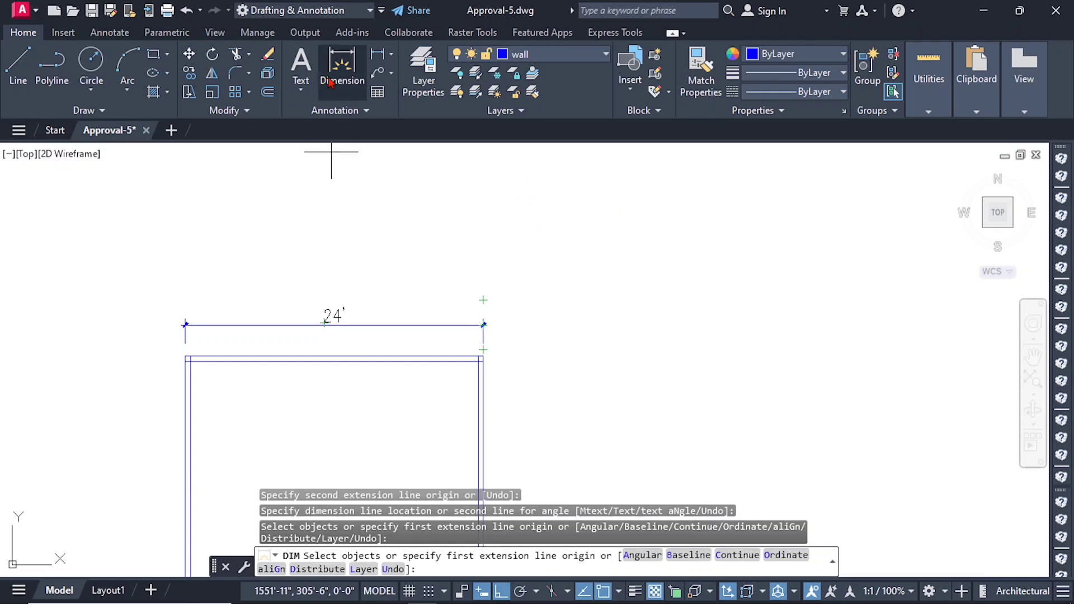
pyautogui.scroll(-2, 369, 213)
pyautogui.scroll(6, 455, 216)
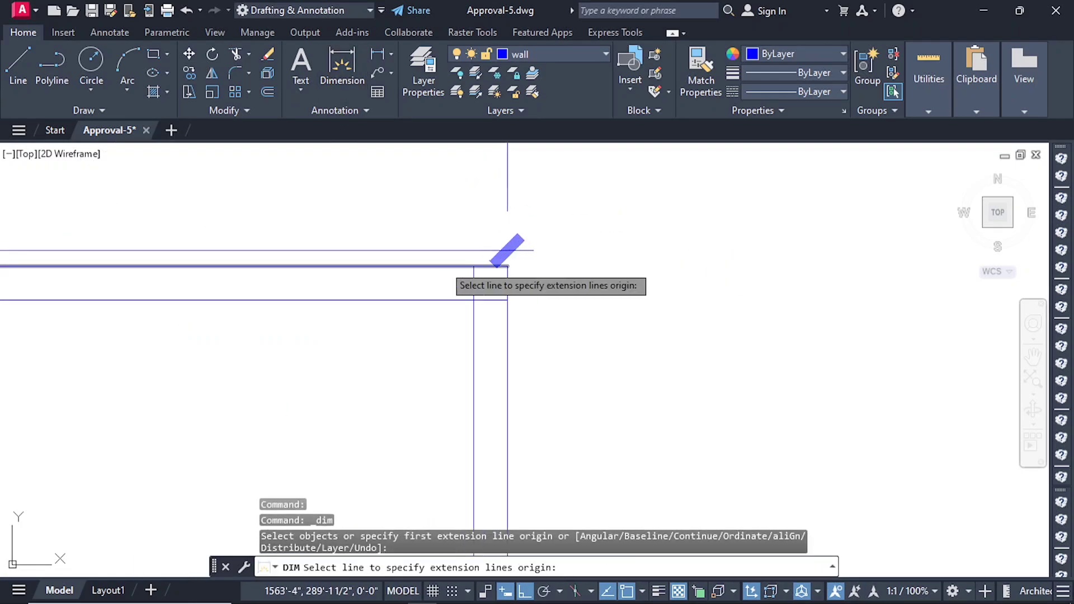
pyautogui.click(507, 267)
pyautogui.scroll(-8, 503, 263)
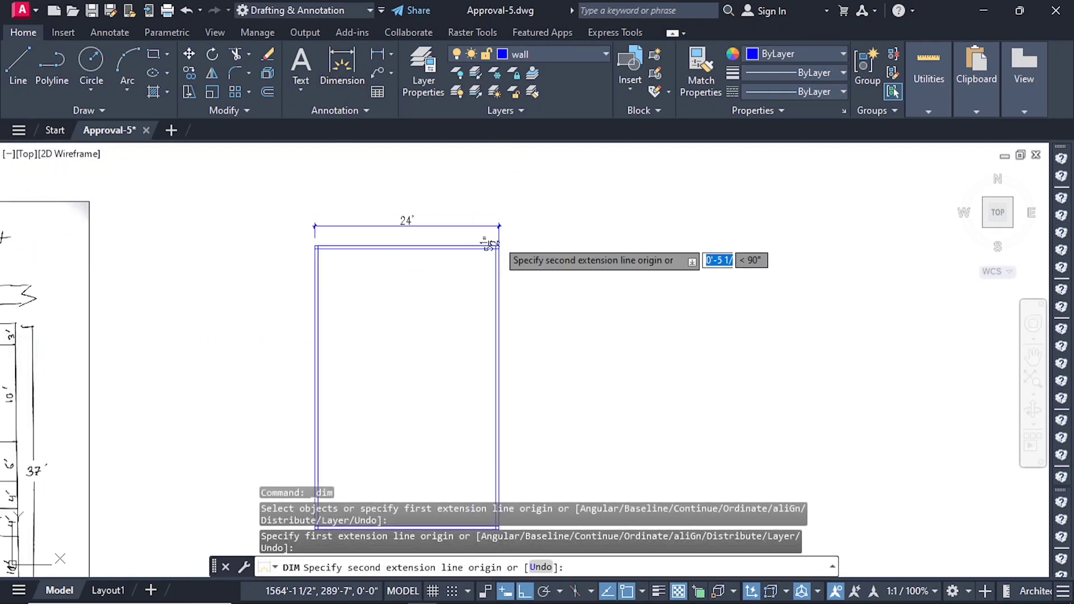
pyautogui.scroll(-4, 481, 381)
pyautogui.scroll(10, 520, 420)
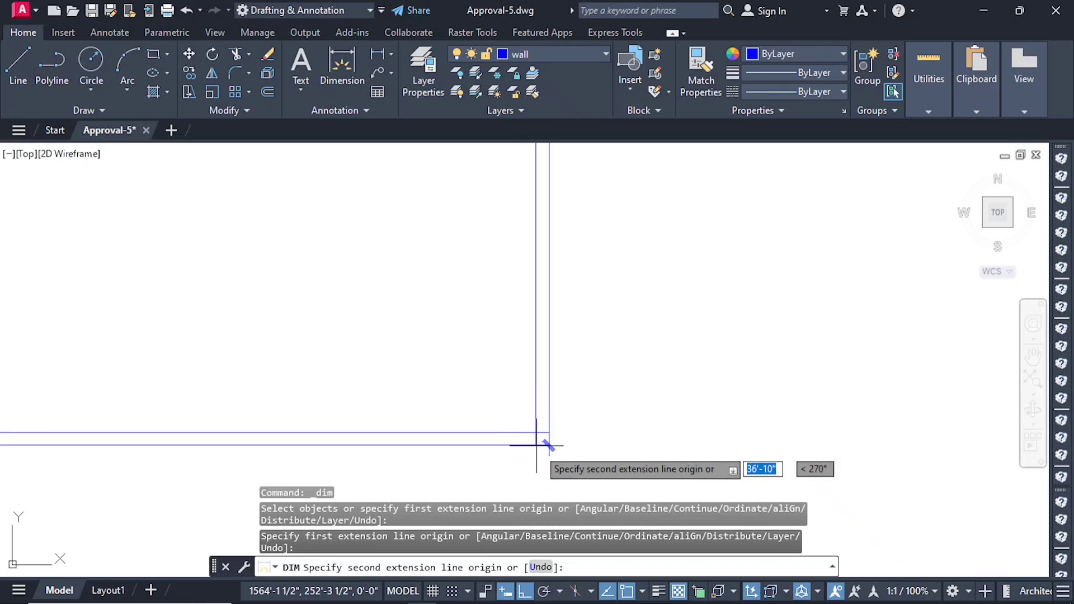
pyautogui.click(548, 445)
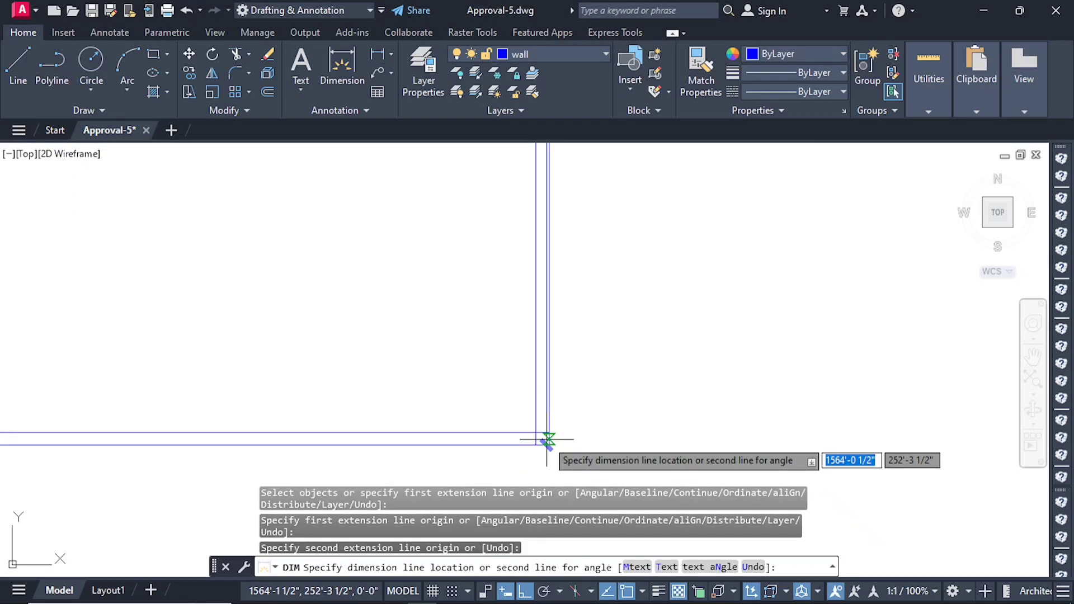
pyautogui.click(589, 446)
pyautogui.scroll(-4, 554, 455)
pyautogui.scroll(4, 525, 193)
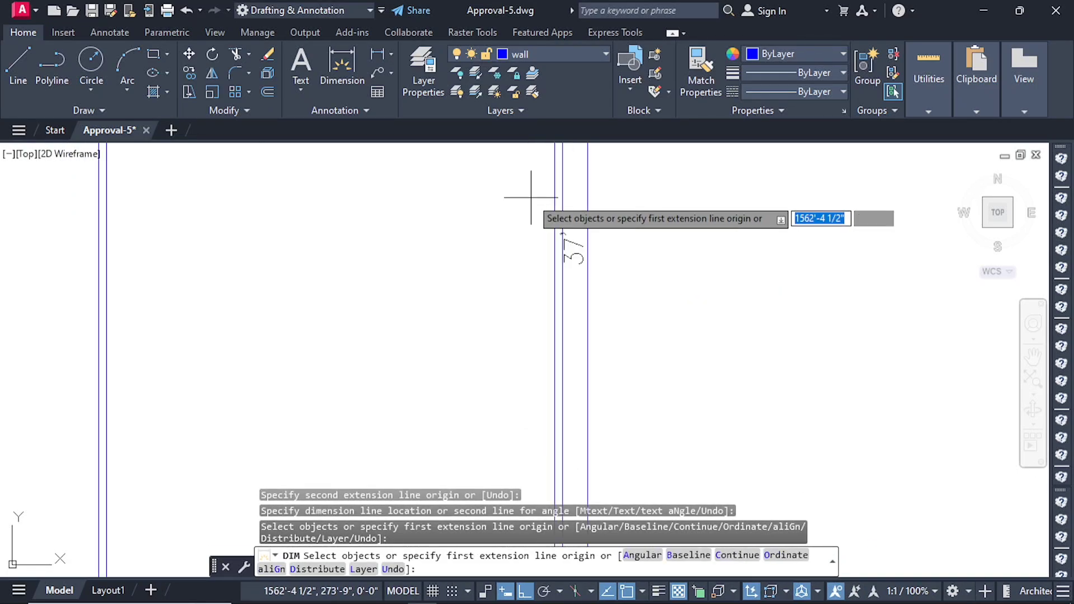
# Dimension the upper wall's thickness at the upper-left corner, placing it outside the left wall, and end the Dimension command.
pyautogui.scroll(-5, 576, 305)
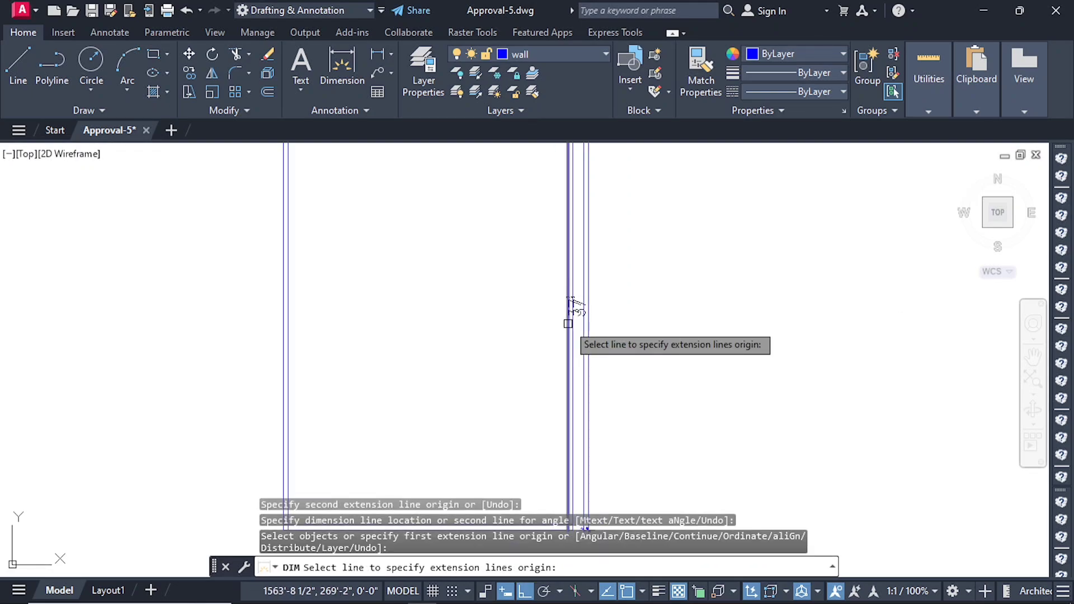
pyautogui.scroll(-3, 351, 272)
pyautogui.scroll(7, 408, 202)
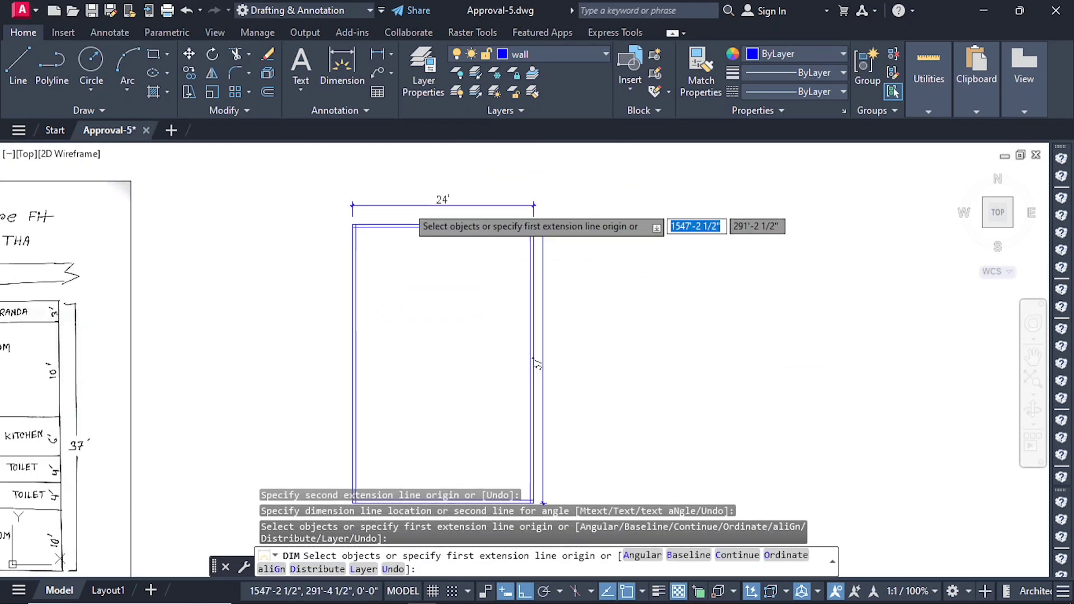
pyautogui.scroll(-4, 420, 278)
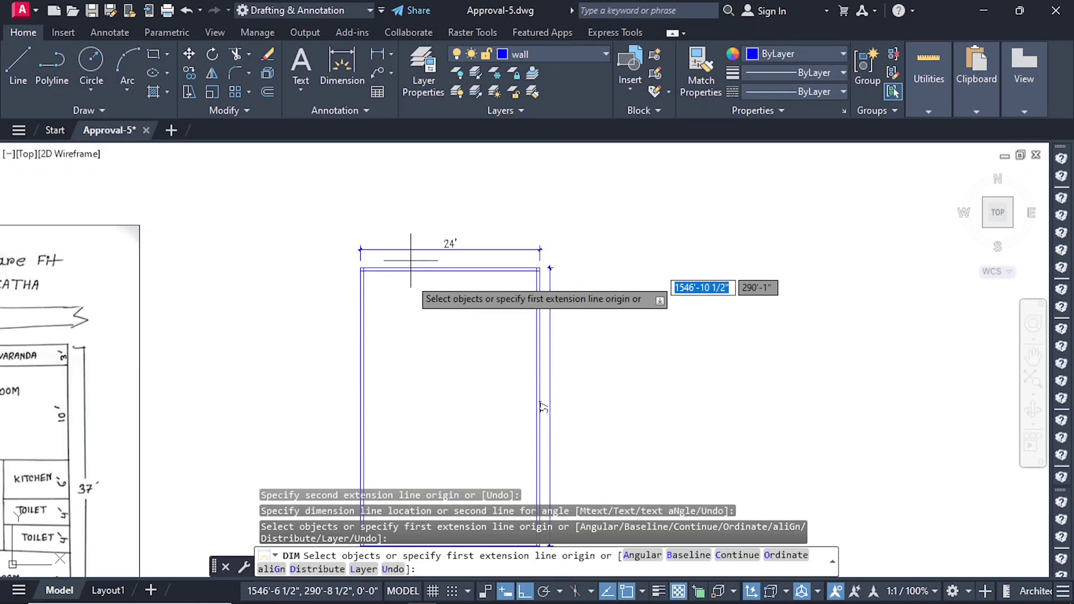
pyautogui.scroll(4, 383, 276)
pyautogui.scroll(8, 382, 276)
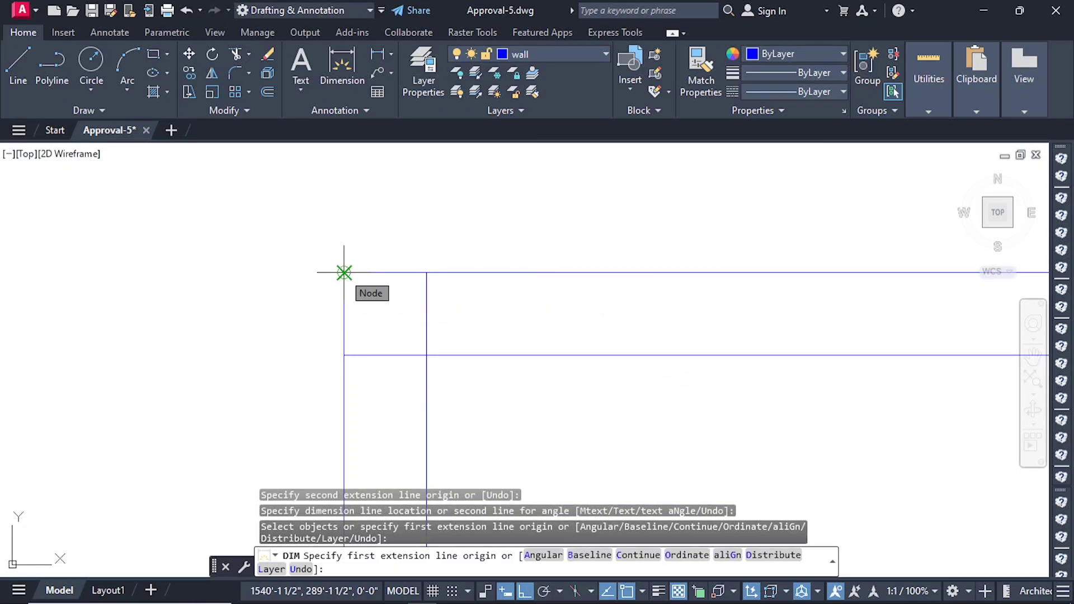
pyautogui.click(344, 273)
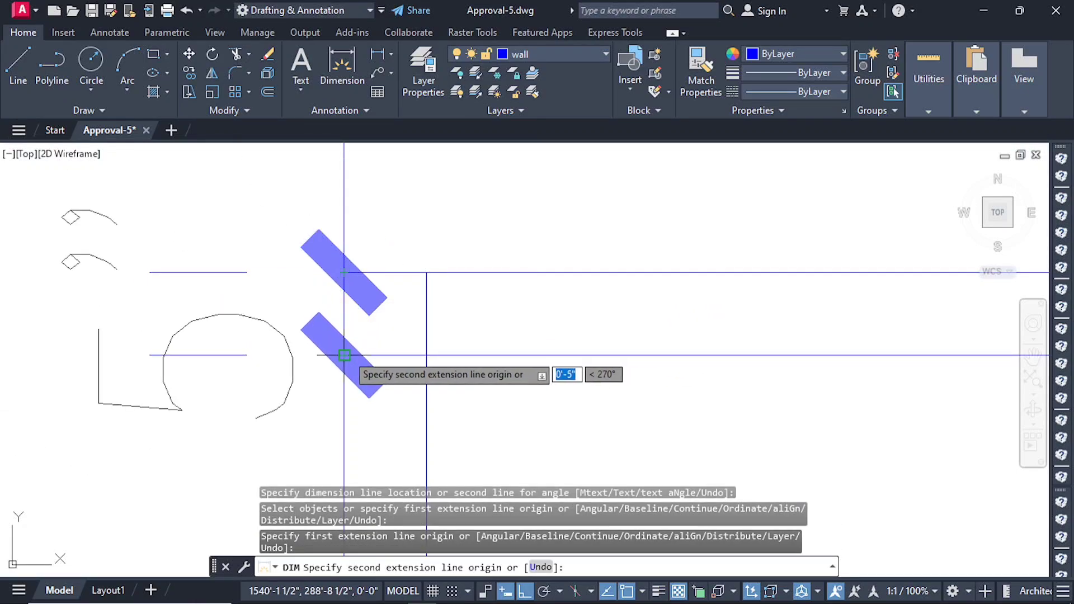
pyautogui.click(343, 355)
pyautogui.scroll(-7, 401, 337)
pyautogui.click(371, 345)
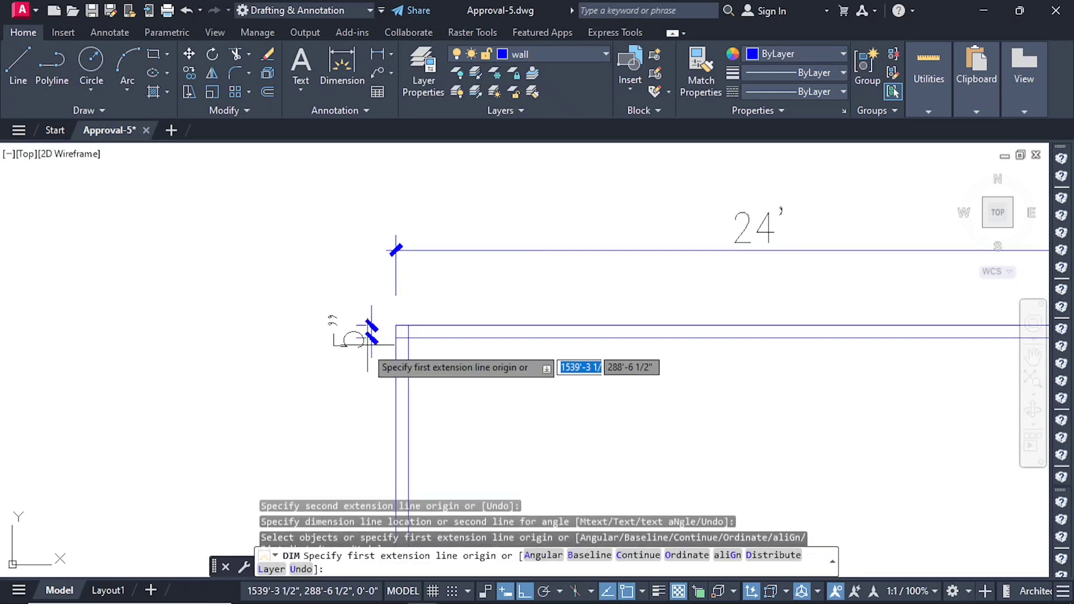
pyautogui.scroll(2, 345, 345)
pyautogui.scroll(2, 345, 346)
pyautogui.press('Escape')
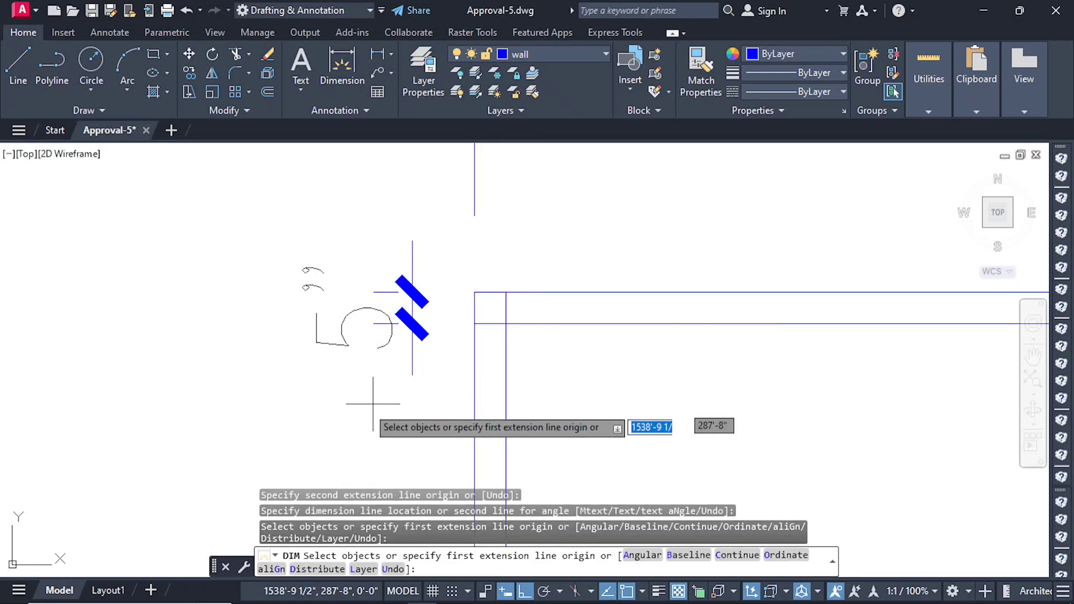
pyautogui.scroll(-5, 216, 307)
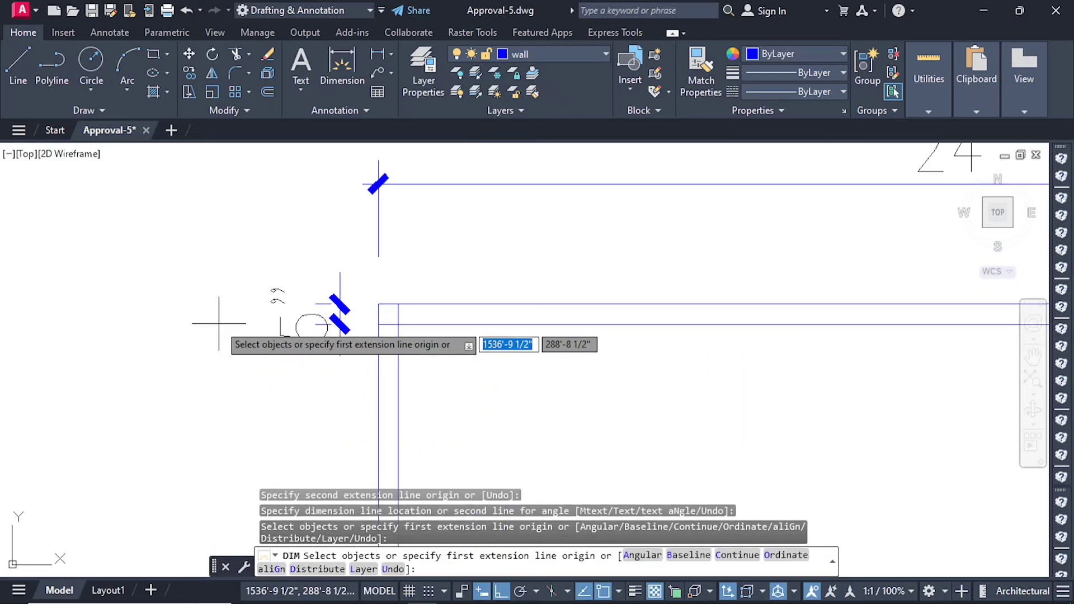
pyautogui.scroll(-5, 208, 304)
pyautogui.press('Escape')
pyautogui.press('Escape')
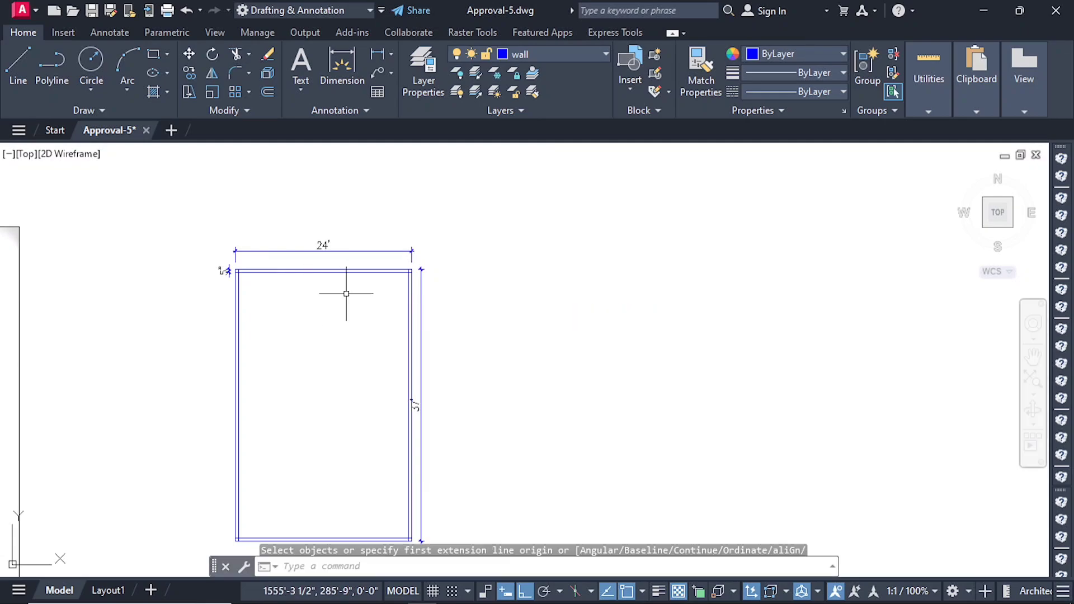
pyautogui.scroll(2, 186, 254)
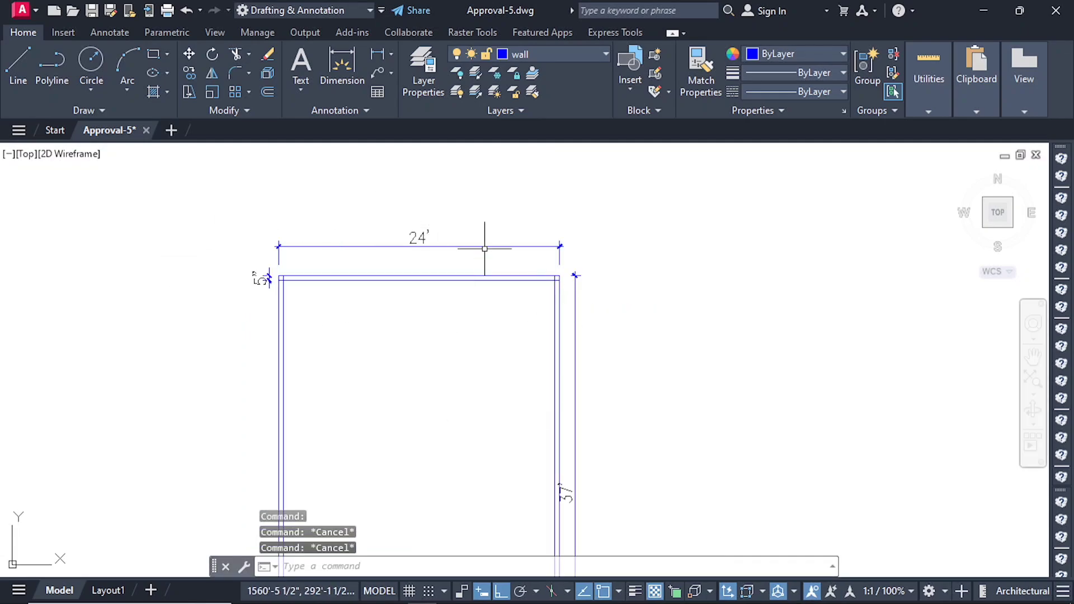
# Examine the hand-drawn sketch for the widths of the stair area and veranda, comparing it with the drawn outer walls.
pyautogui.scroll(-6, 526, 290)
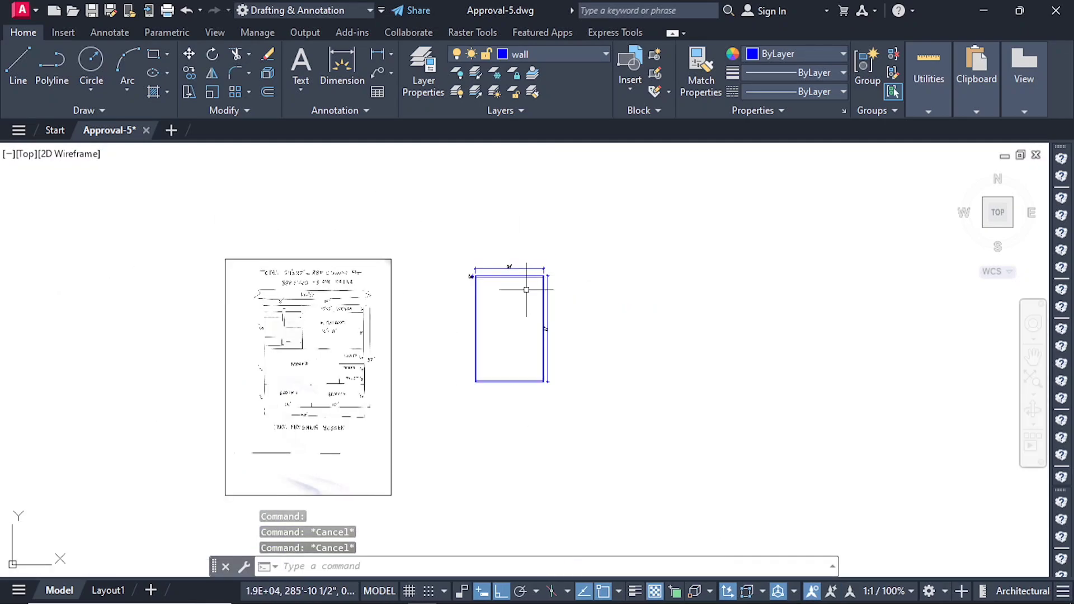
pyautogui.scroll(6, 272, 295)
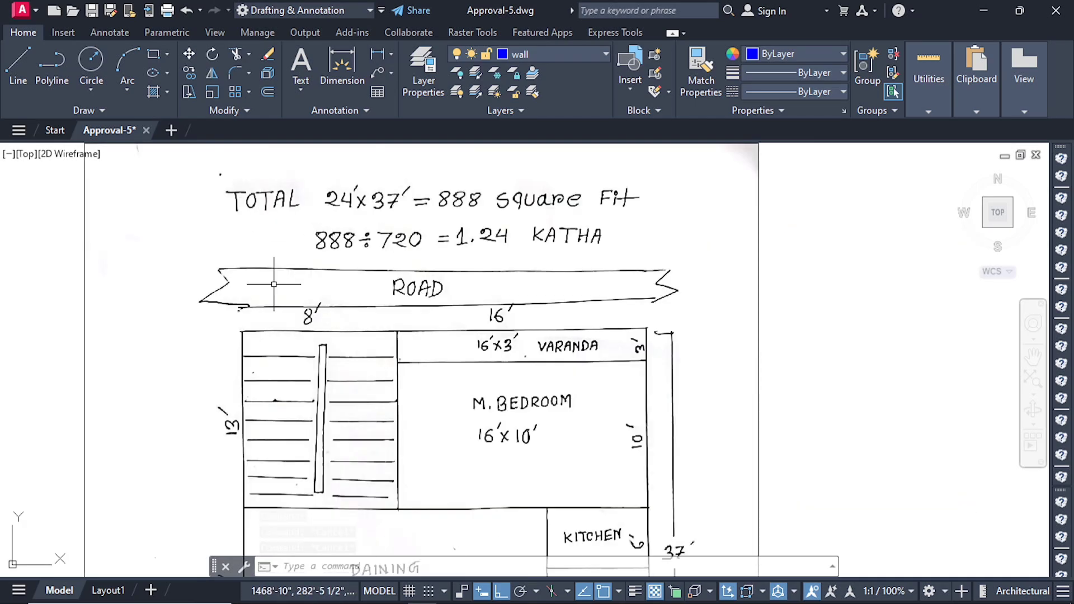
pyautogui.scroll(-4, 261, 269)
pyautogui.scroll(4, 354, 326)
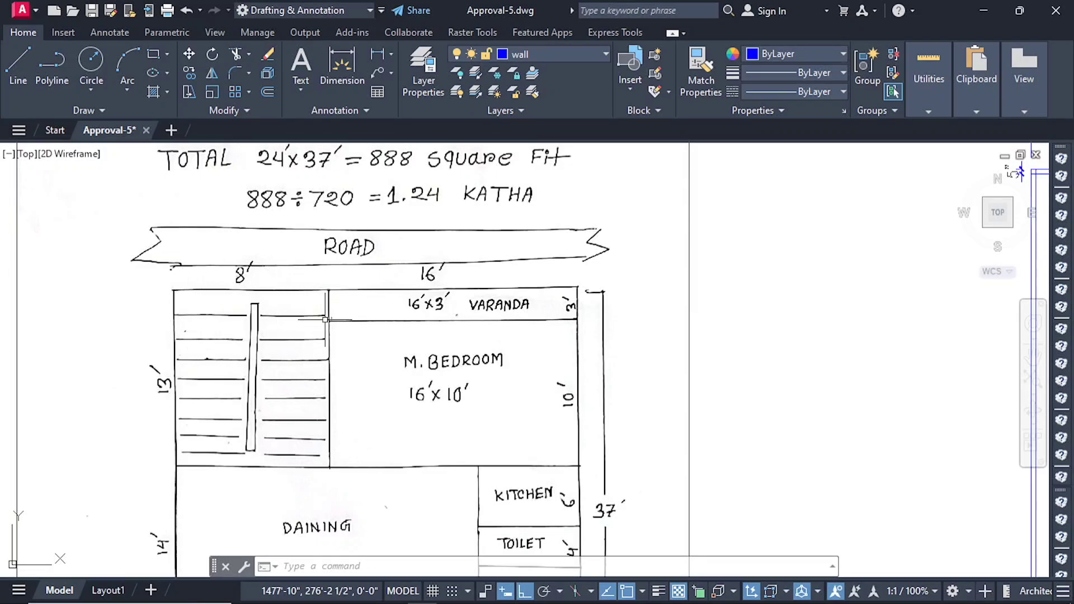
pyautogui.scroll(-5, 300, 301)
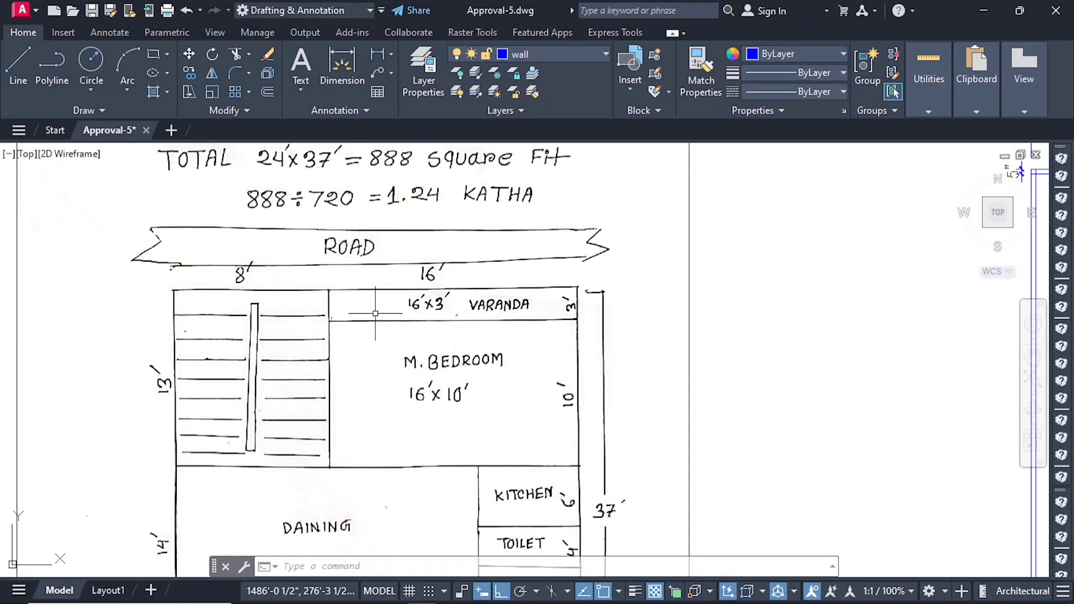
pyautogui.scroll(6, 607, 250)
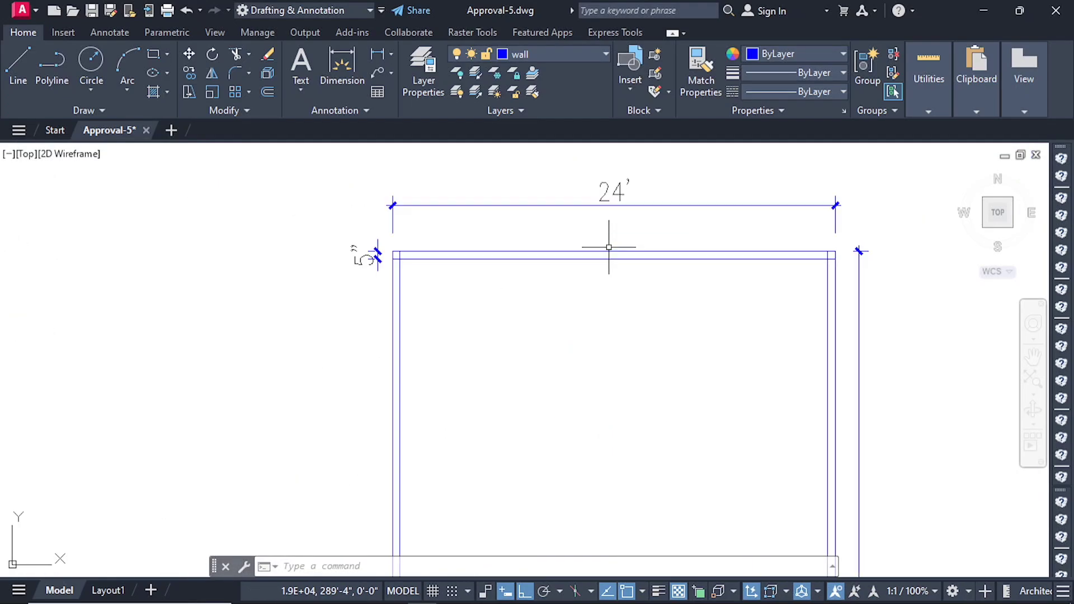
pyautogui.scroll(2, 479, 302)
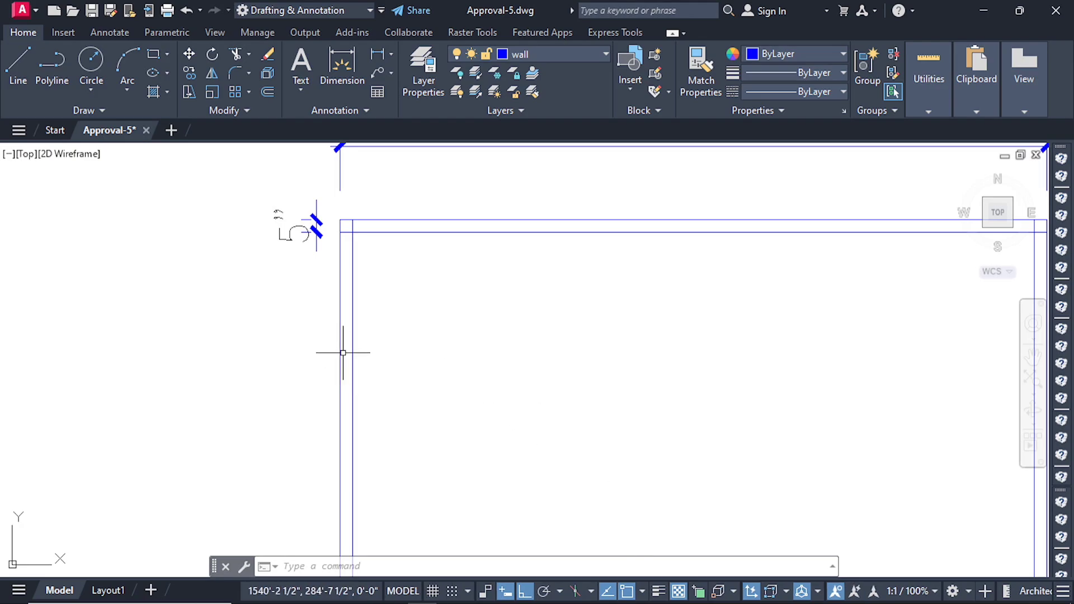
pyautogui.scroll(-2, 520, 327)
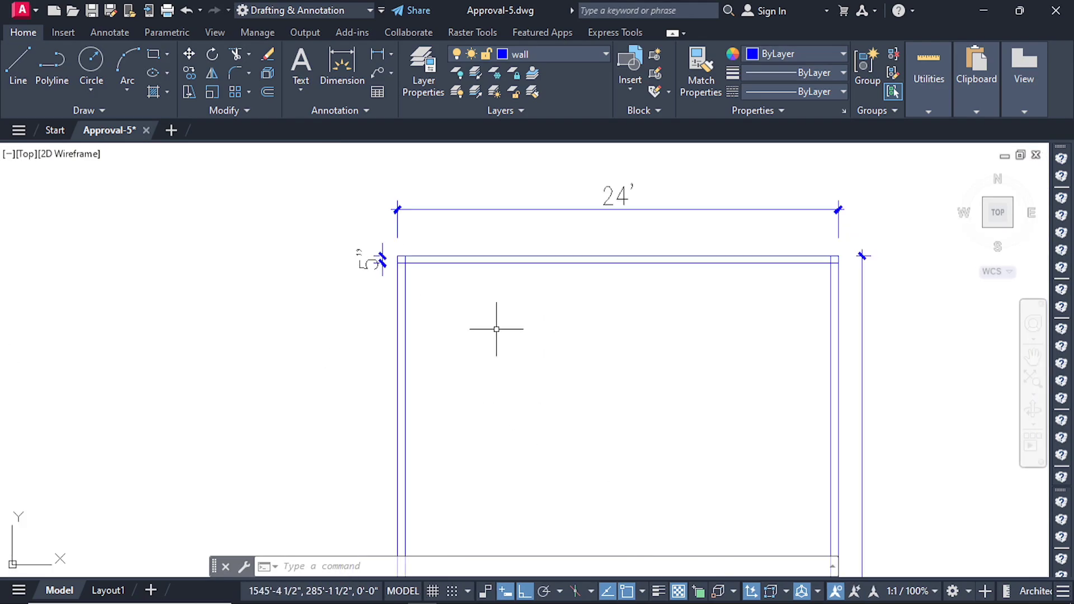
pyautogui.scroll(2, 496, 328)
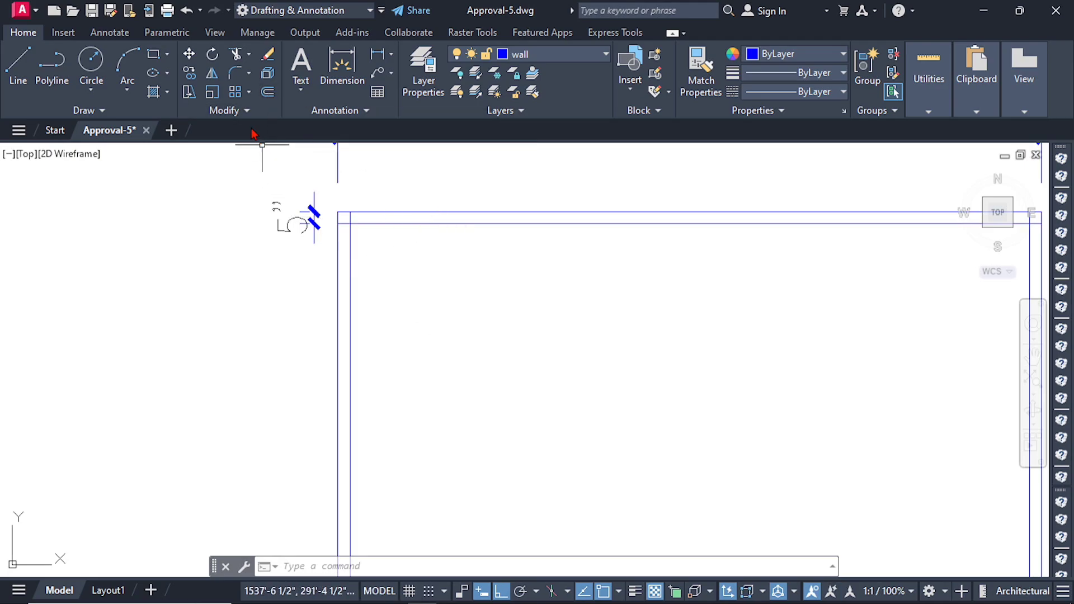
# Offset the left wall's outer line 8' inward to mark the staircase width, and end the Offset command.
pyautogui.click(268, 92)
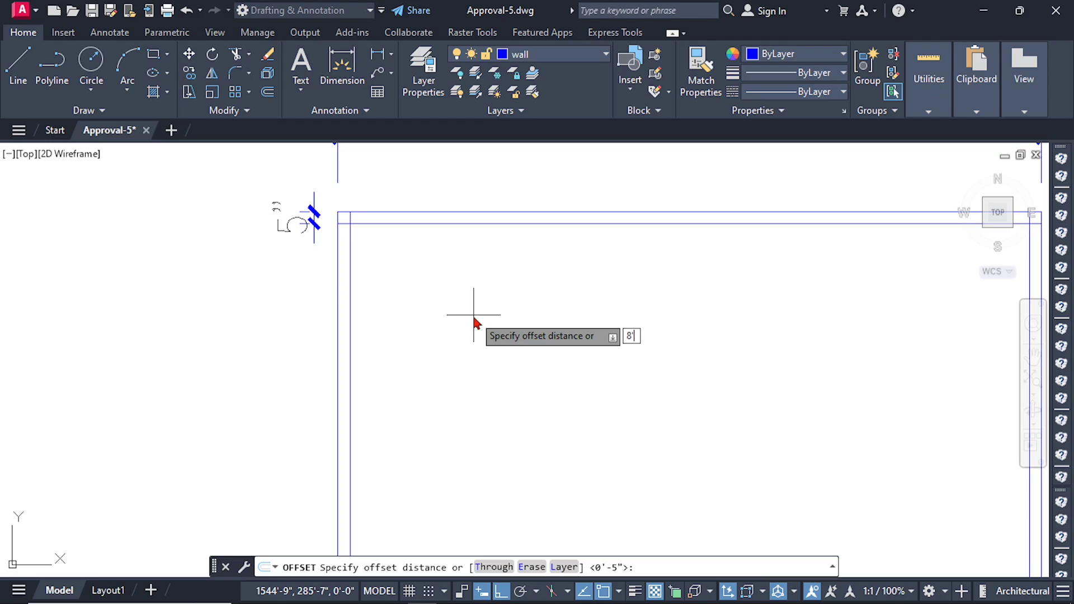
pyautogui.press('Return')
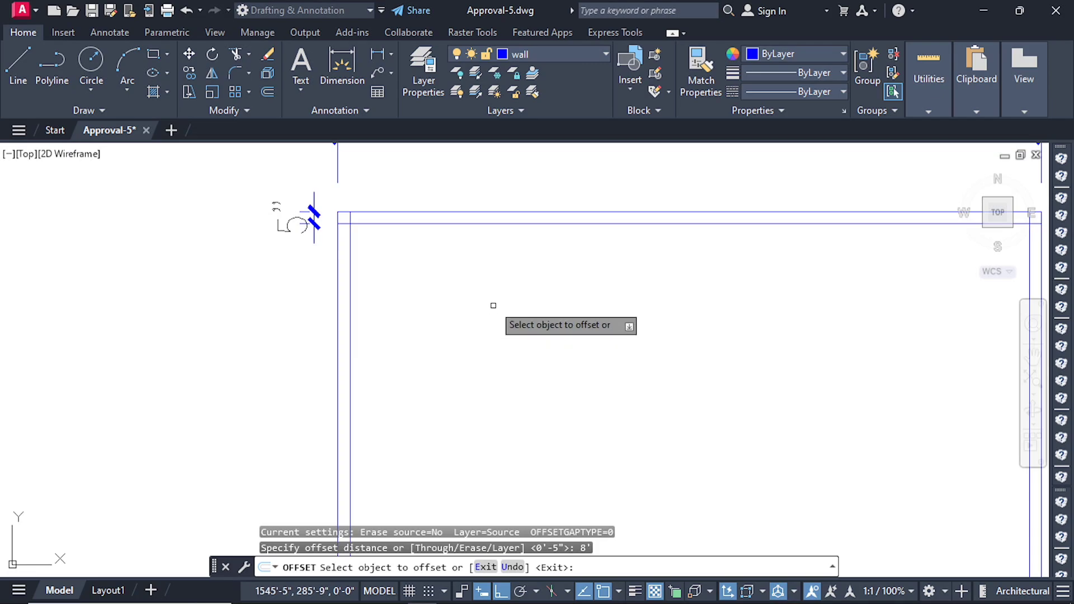
pyautogui.click(339, 334)
pyautogui.click(546, 340)
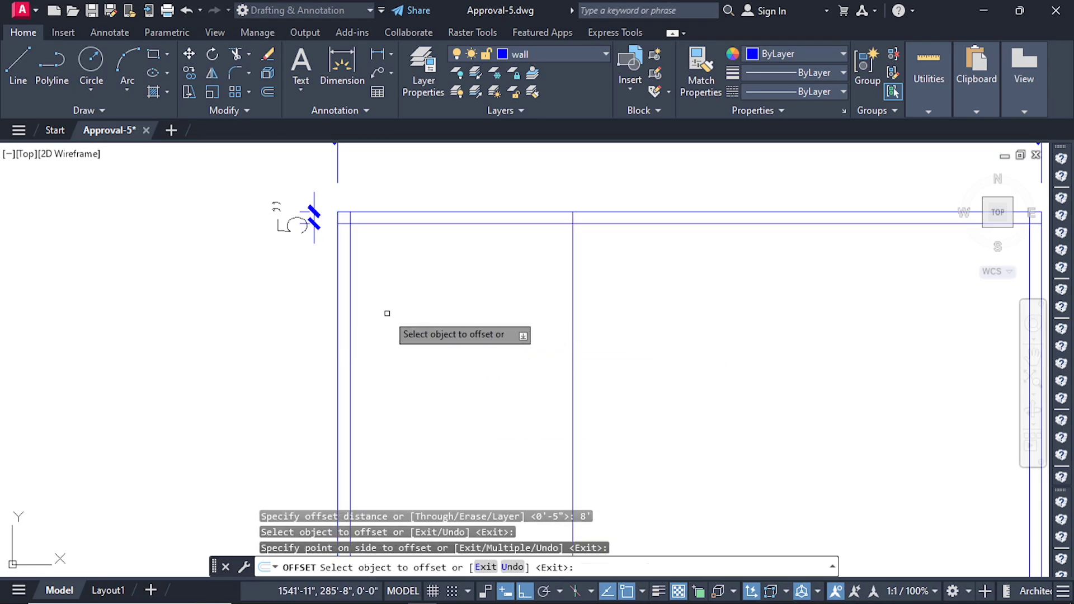
pyautogui.scroll(-2, 386, 311)
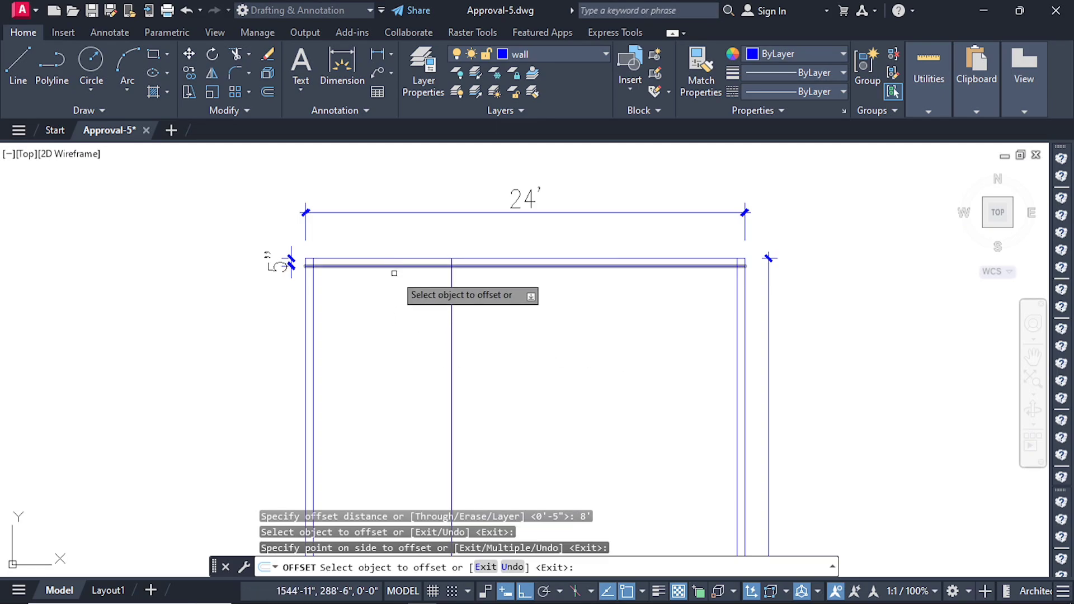
pyautogui.press('Escape')
pyautogui.press('Escape')
pyautogui.press('Escape')
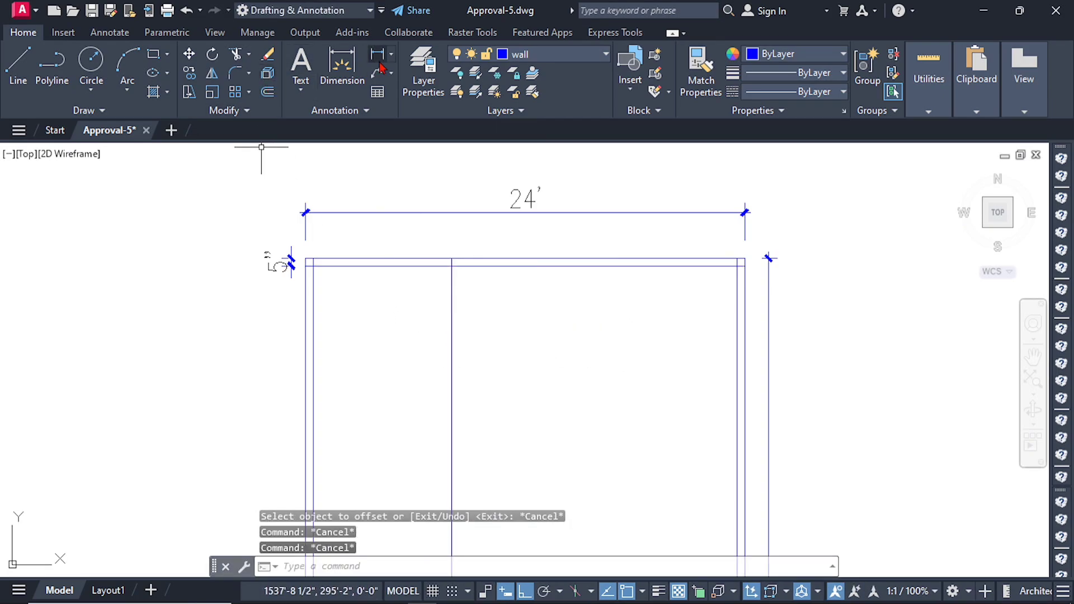
# Dimension the staircase width from the upper-left outer corner to the vertical partition line, placing it between the upper wall and the overall width dimension.
pyautogui.click(340, 66)
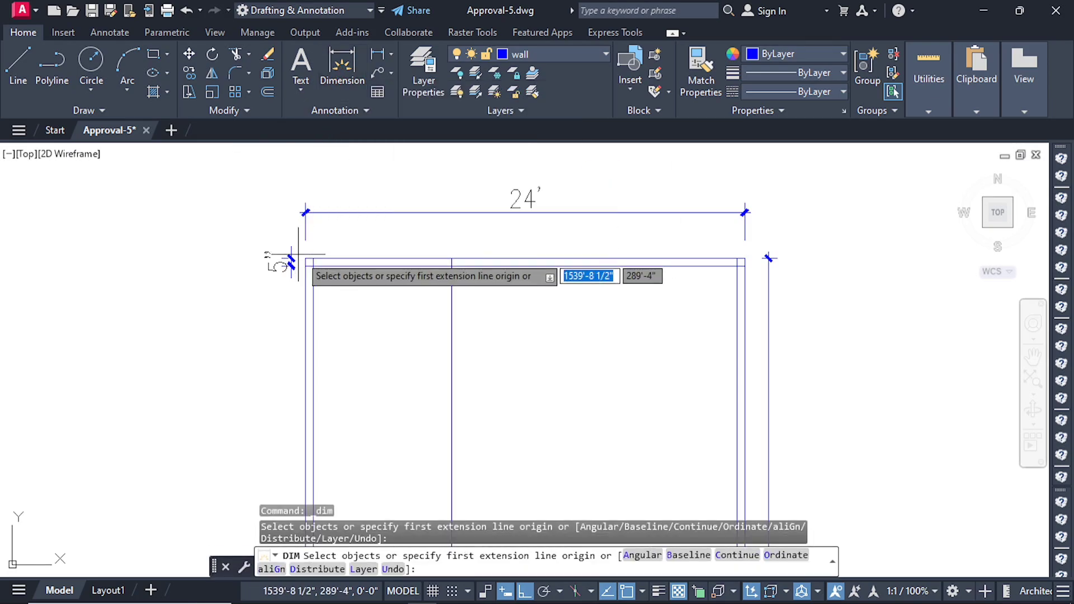
pyautogui.scroll(6, 305, 259)
pyautogui.click(319, 265)
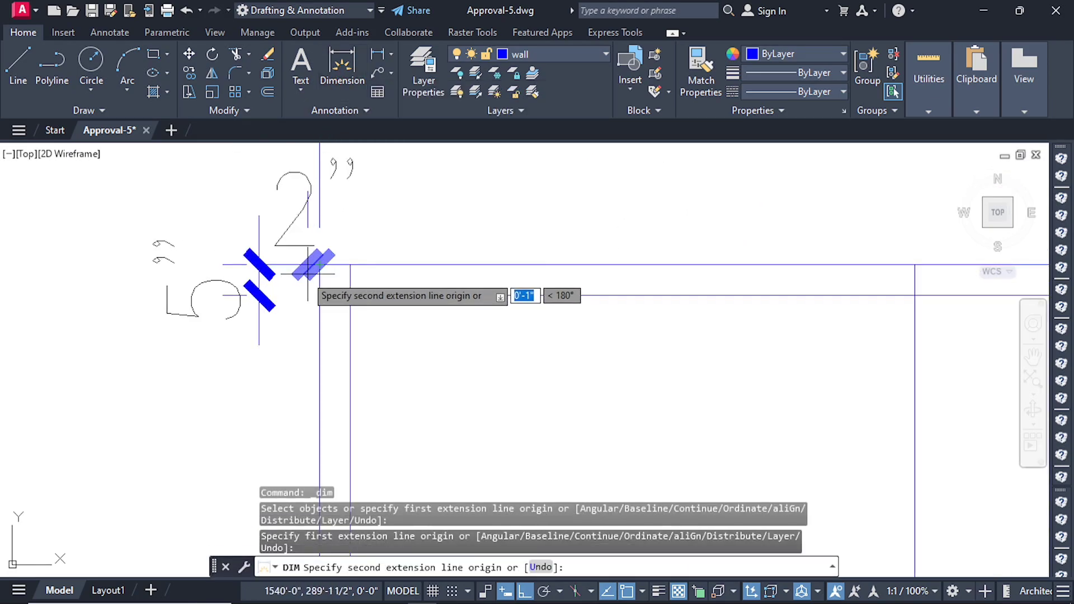
pyautogui.scroll(-3, 319, 269)
pyautogui.scroll(1, 358, 277)
pyautogui.scroll(4, 454, 274)
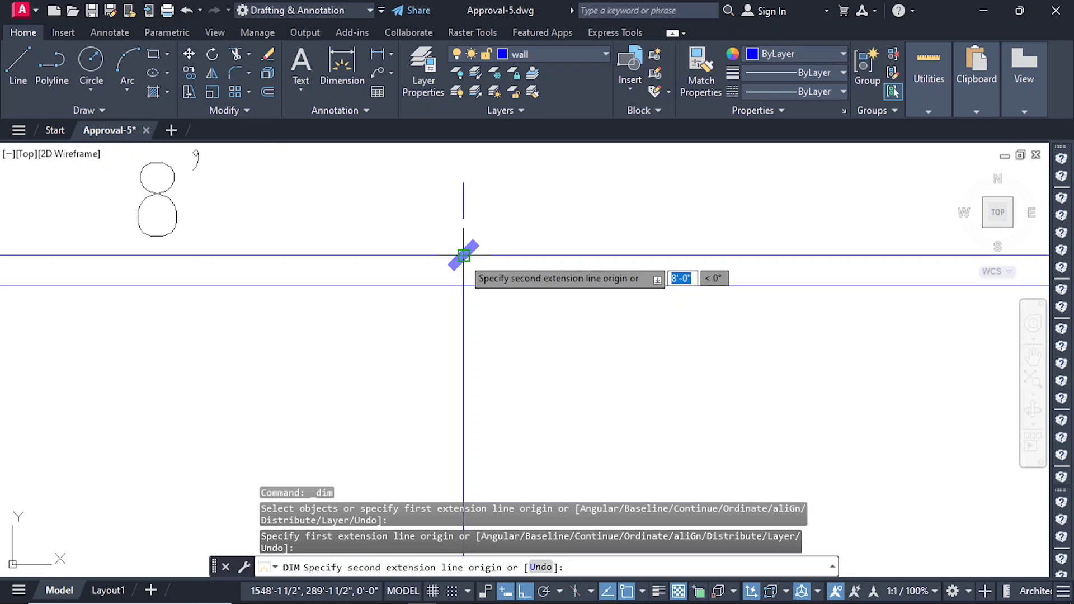
pyautogui.click(462, 254)
pyautogui.scroll(-5, 464, 253)
pyautogui.click(453, 248)
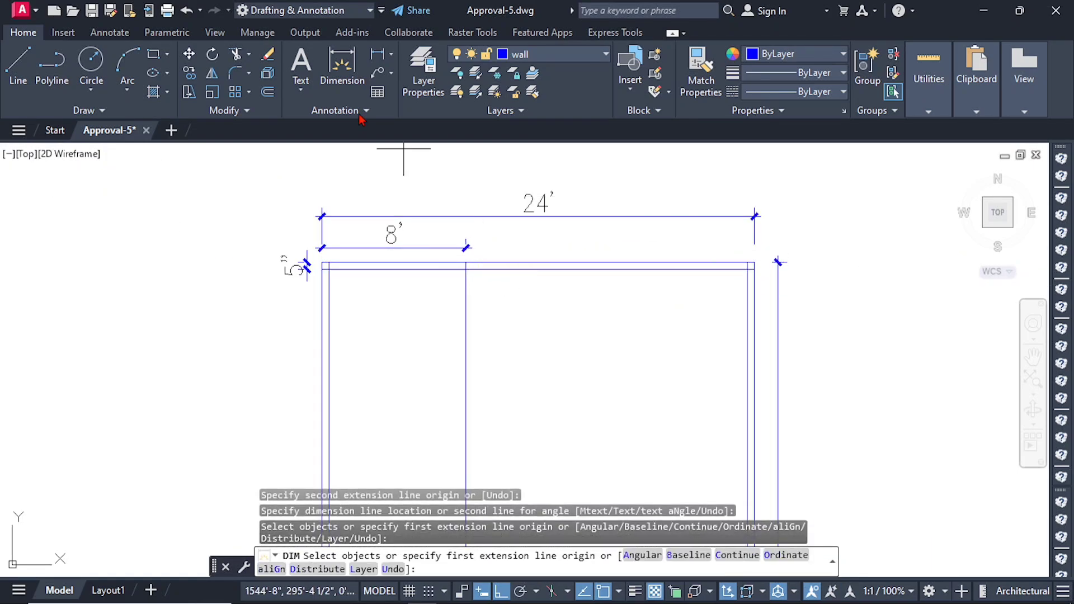
# Dimension the width from the vertical partition line to the upper-right outer corner, placing it just above the upper wall, and end the Dimension command.
pyautogui.click(342, 66)
pyautogui.scroll(4, 490, 230)
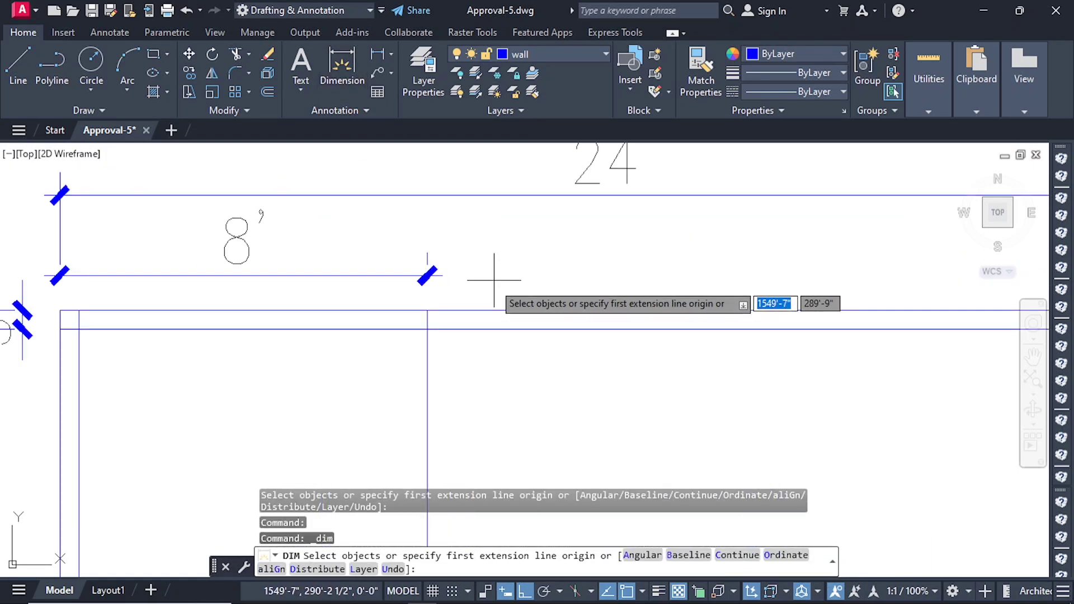
pyautogui.click(431, 310)
pyautogui.scroll(-5, 391, 325)
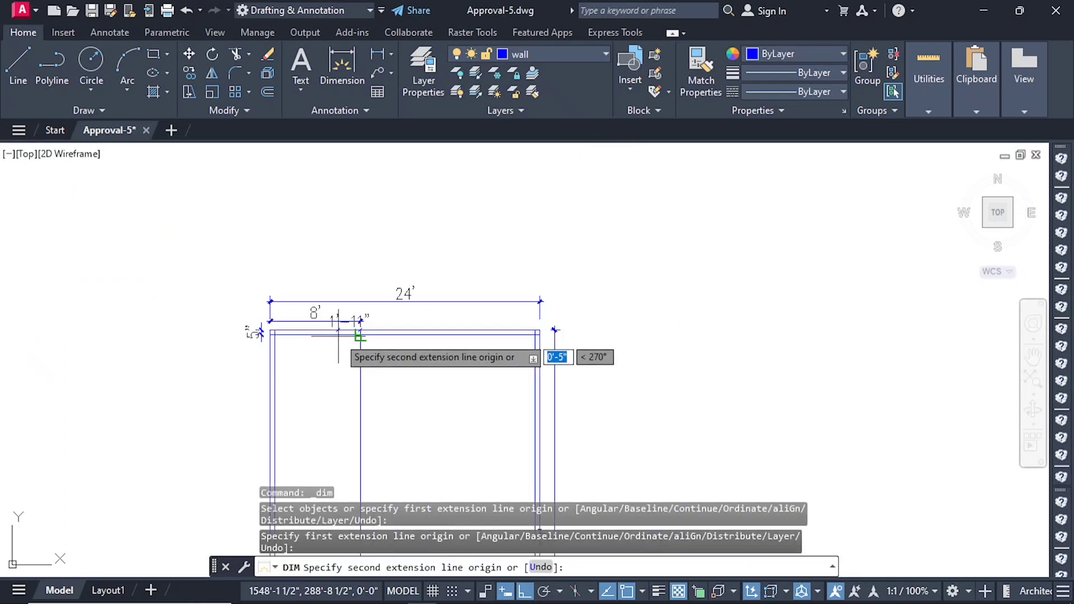
pyautogui.scroll(5, 532, 336)
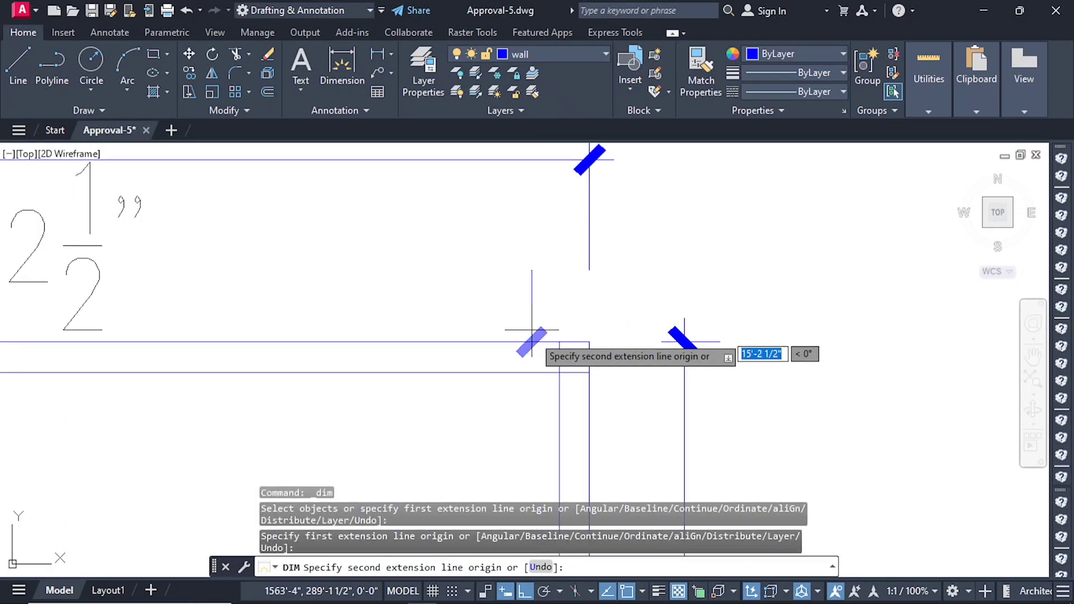
pyautogui.click(590, 341)
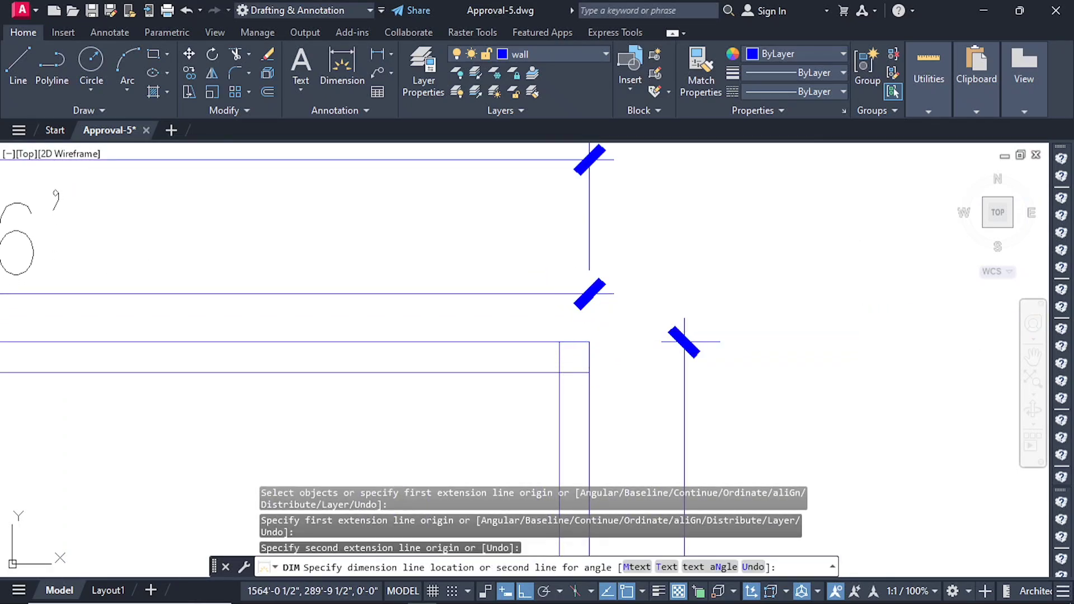
pyautogui.click(587, 292)
pyautogui.scroll(-4, 587, 292)
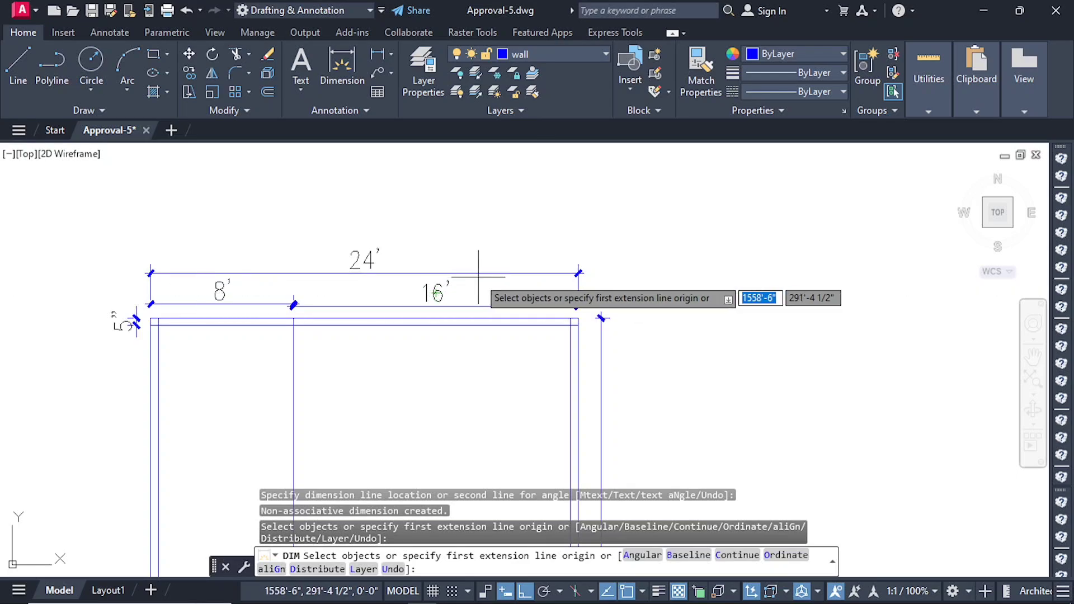
pyautogui.scroll(-2, 493, 248)
pyautogui.press('Escape')
pyautogui.press('Escape')
pyautogui.press('Escape')
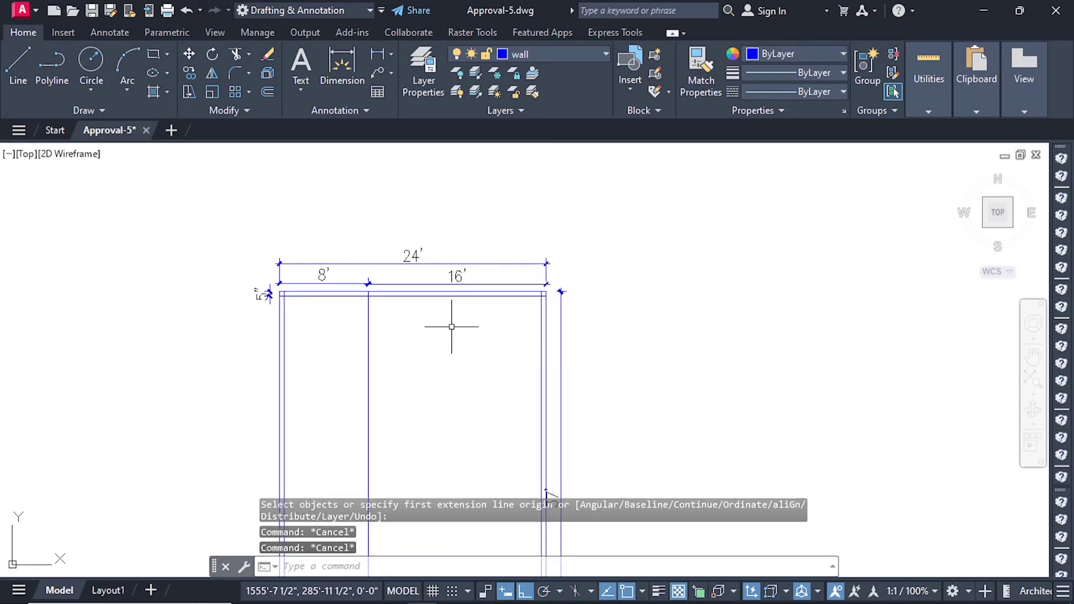
# Examine the sketch for the veranda and master bedroom depths and compare their location with the drawn plan.
pyautogui.scroll(-2, 481, 293)
pyautogui.scroll(-3, 481, 293)
pyautogui.scroll(3, 376, 323)
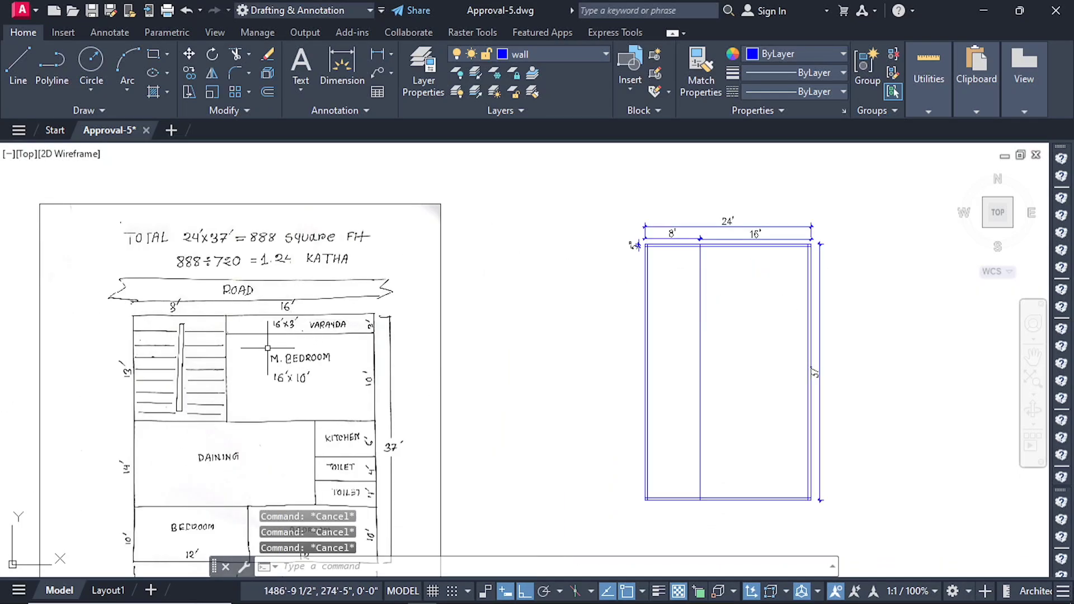
pyautogui.scroll(2, 375, 323)
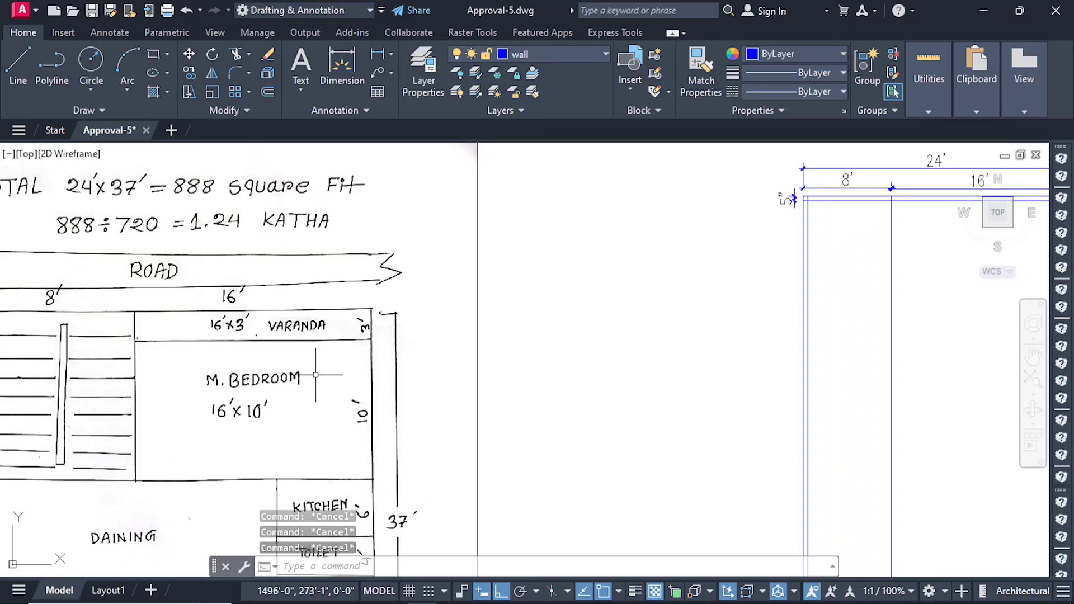
pyautogui.scroll(-3, 211, 350)
pyautogui.scroll(3, 321, 312)
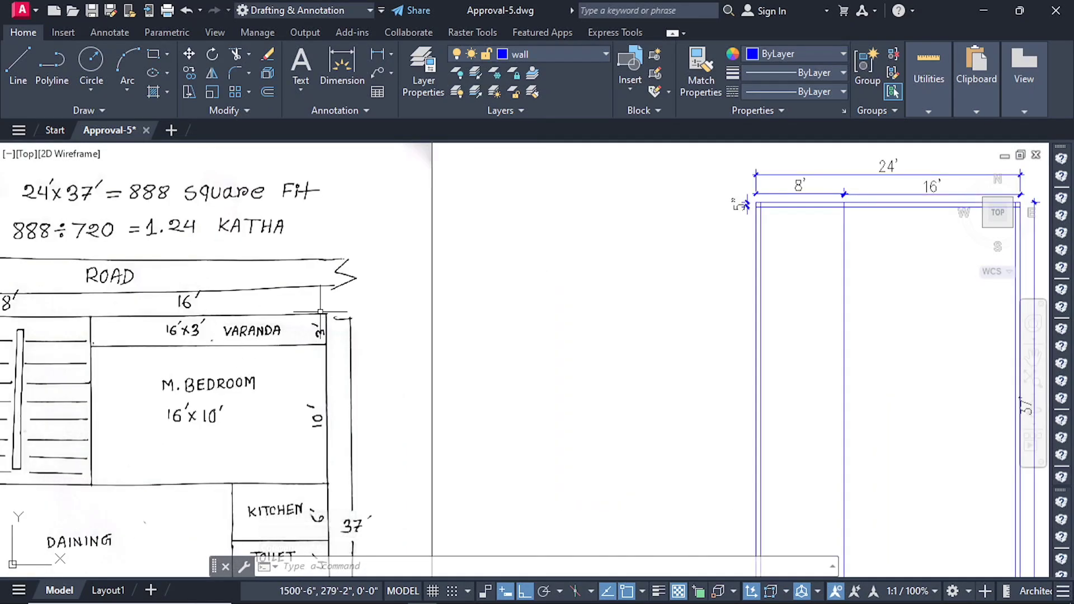
pyautogui.scroll(-3, 316, 357)
pyautogui.scroll(3, 207, 347)
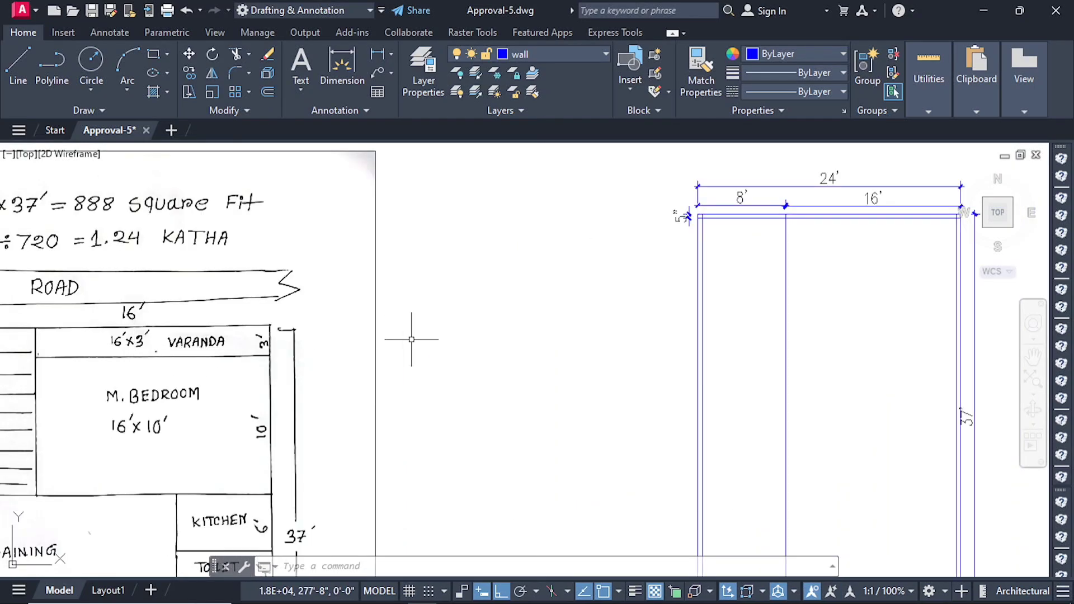
pyautogui.scroll(-3, 411, 339)
pyautogui.scroll(3, 293, 319)
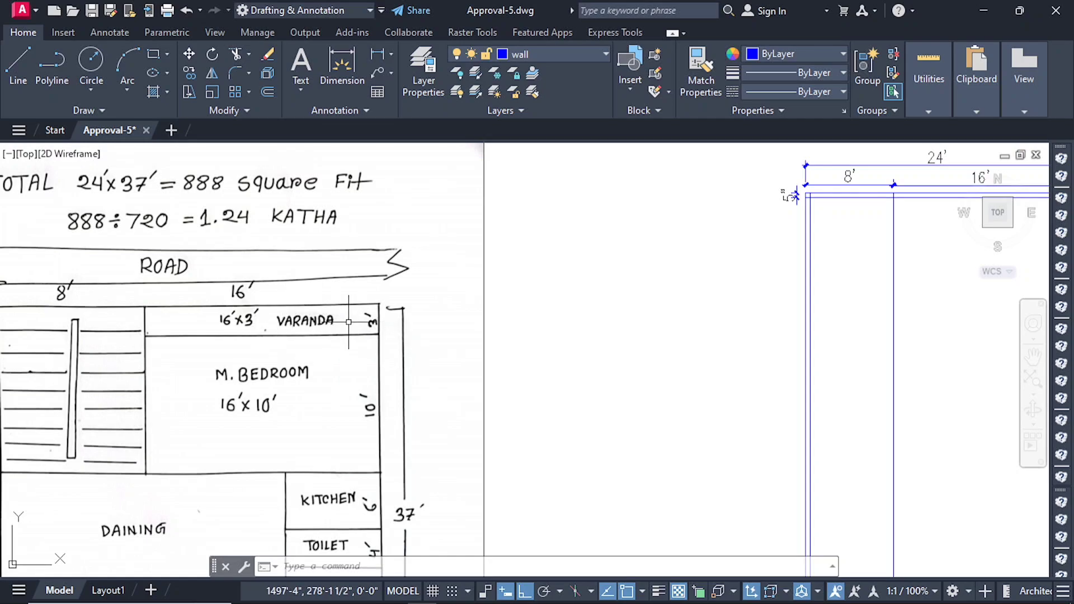
pyautogui.scroll(-4, 349, 322)
pyautogui.scroll(4, 526, 274)
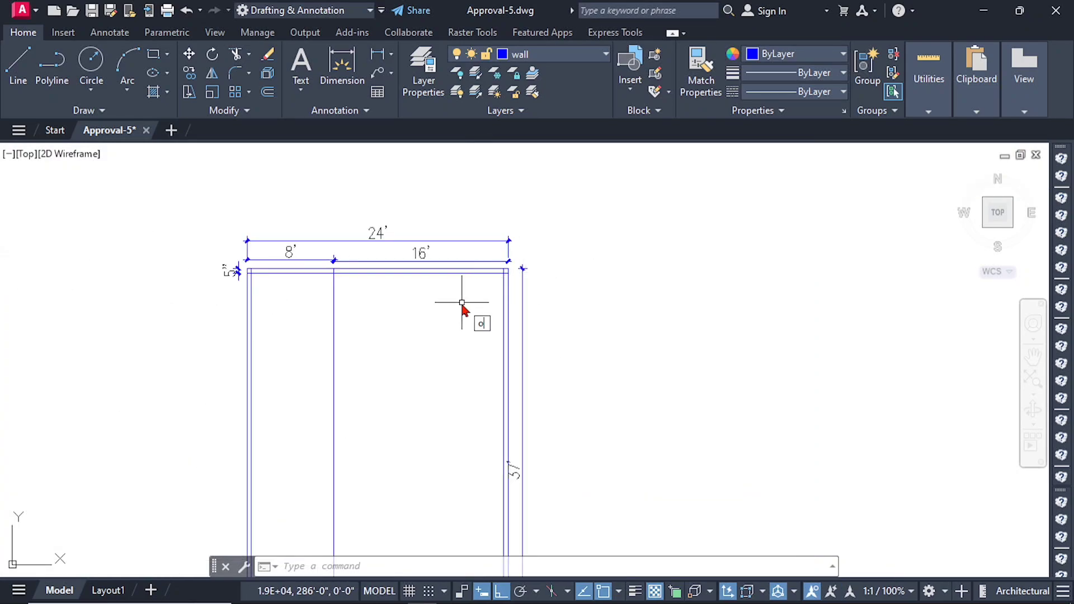
# Offset the upper wall's outer line 3' downward to mark the veranda depth, and end the Offset command.
pyautogui.press('Return')
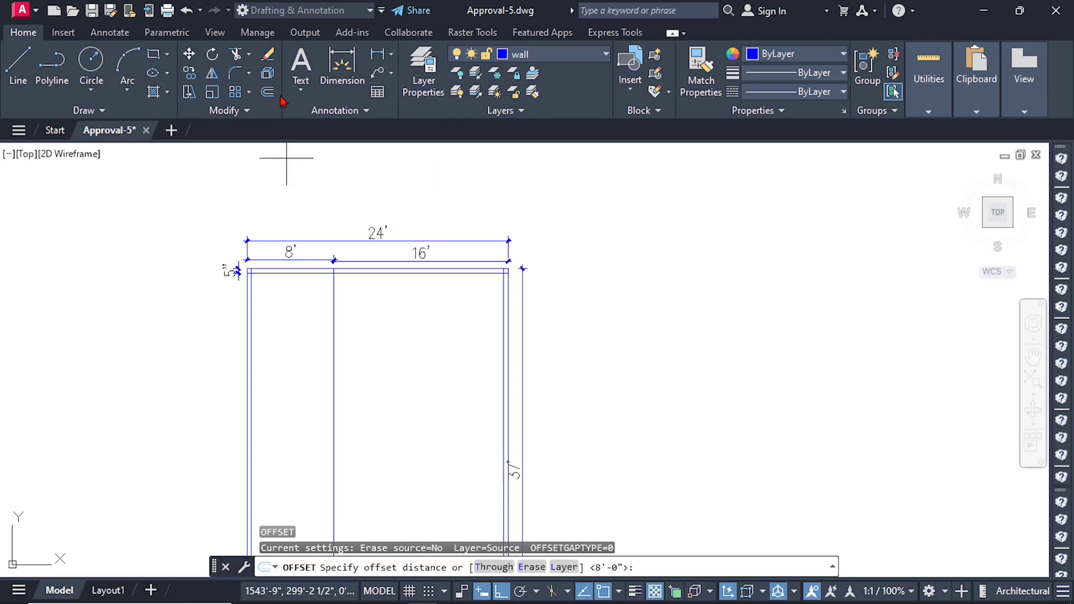
pyautogui.write("3'")
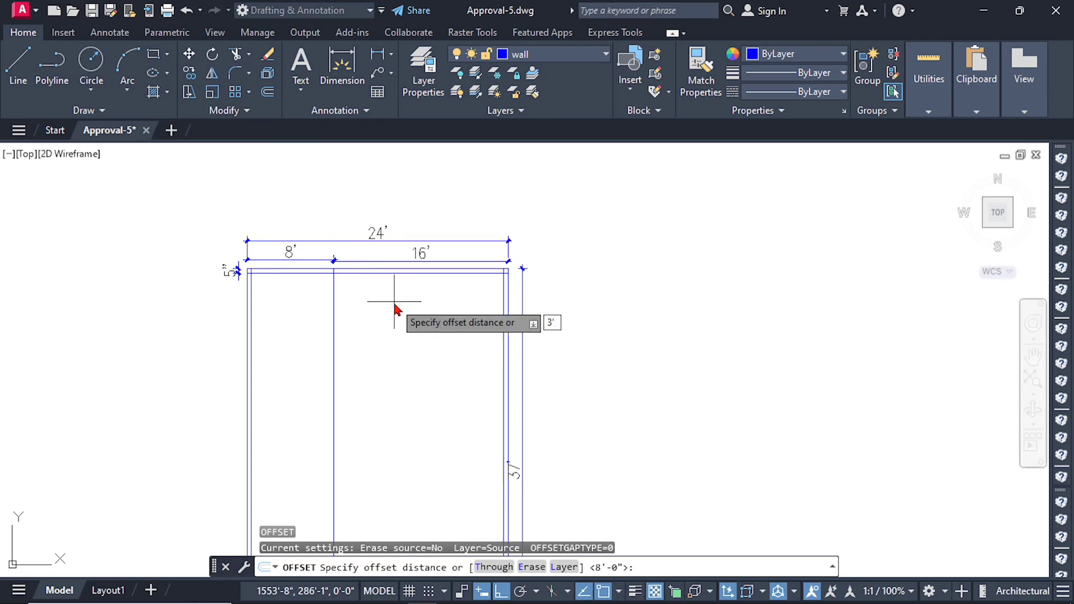
pyautogui.press('Return')
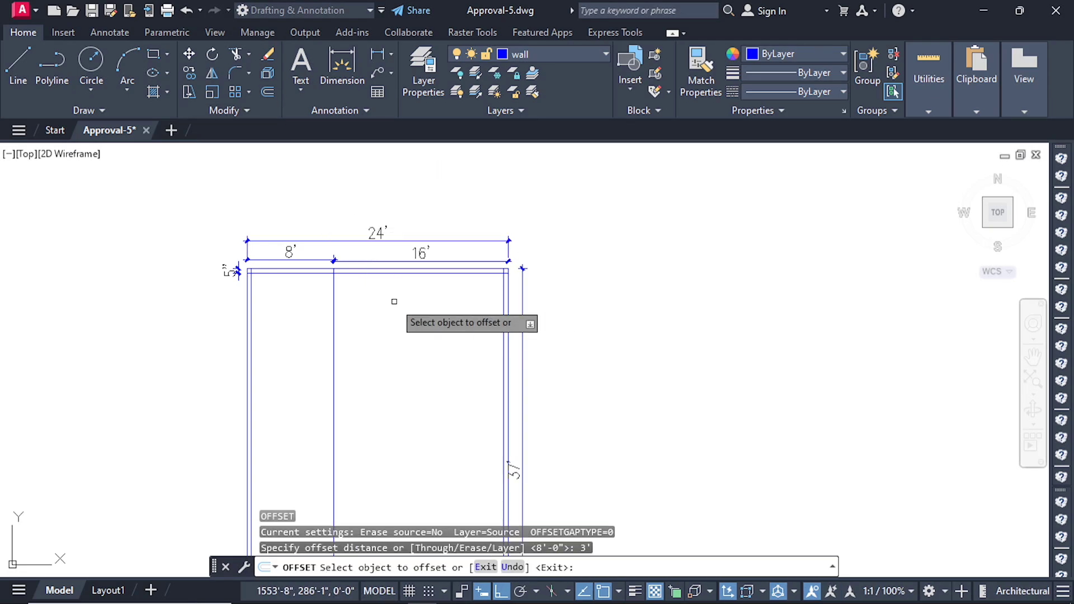
pyautogui.click(392, 269)
pyautogui.click(392, 303)
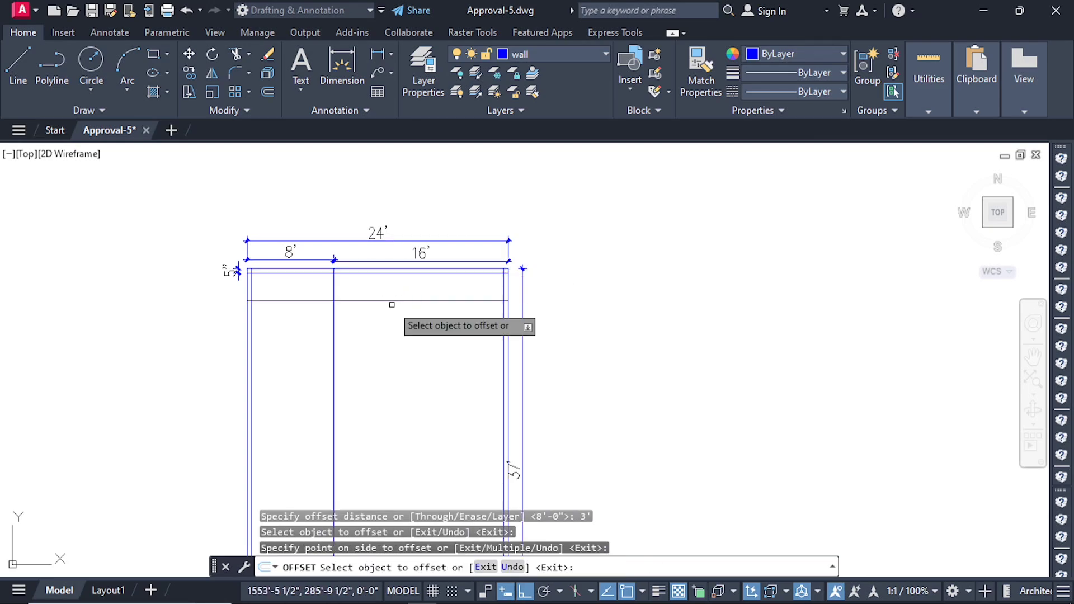
pyautogui.scroll(4, 394, 303)
pyautogui.scroll(-4, 425, 312)
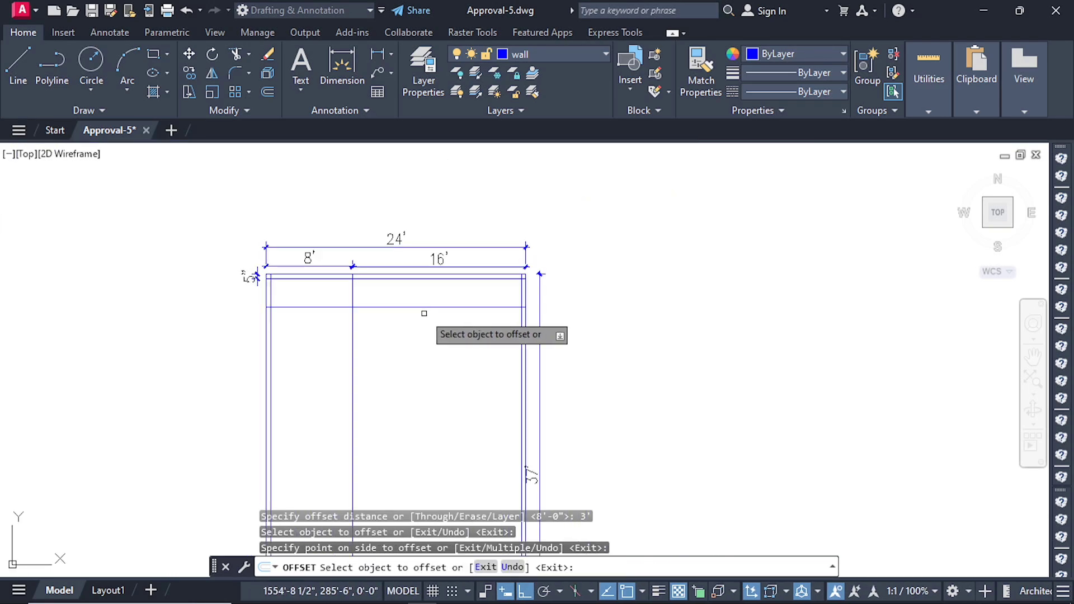
pyautogui.press('Escape')
pyautogui.press('Escape')
pyautogui.press('Escape')
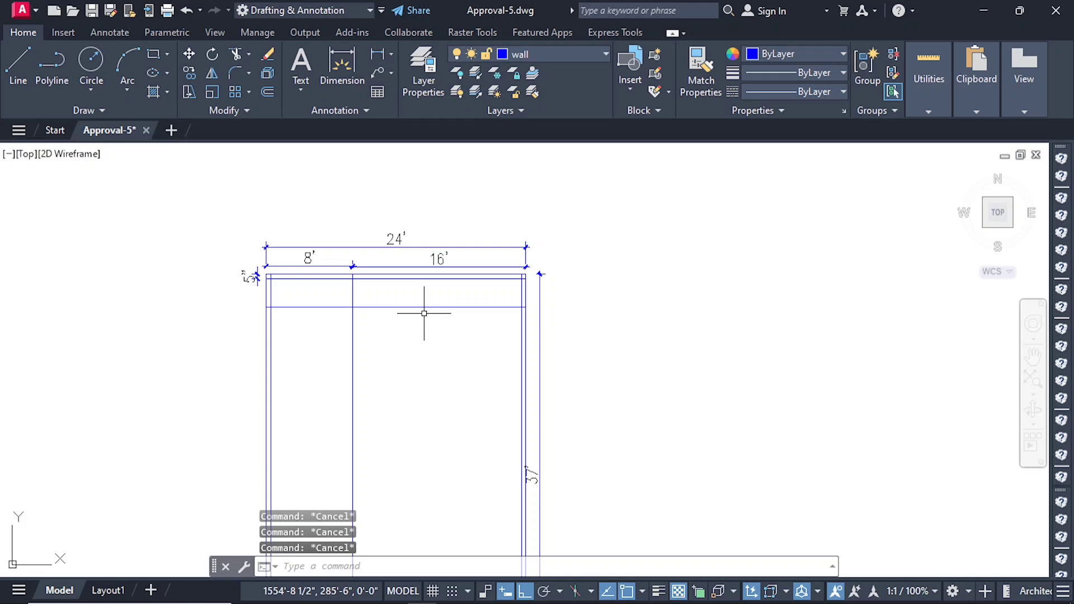
# Offset the veranda line 10' downward to mark the master bedroom depth, and end the Offset command.
pyautogui.write('o')
pyautogui.press('Return')
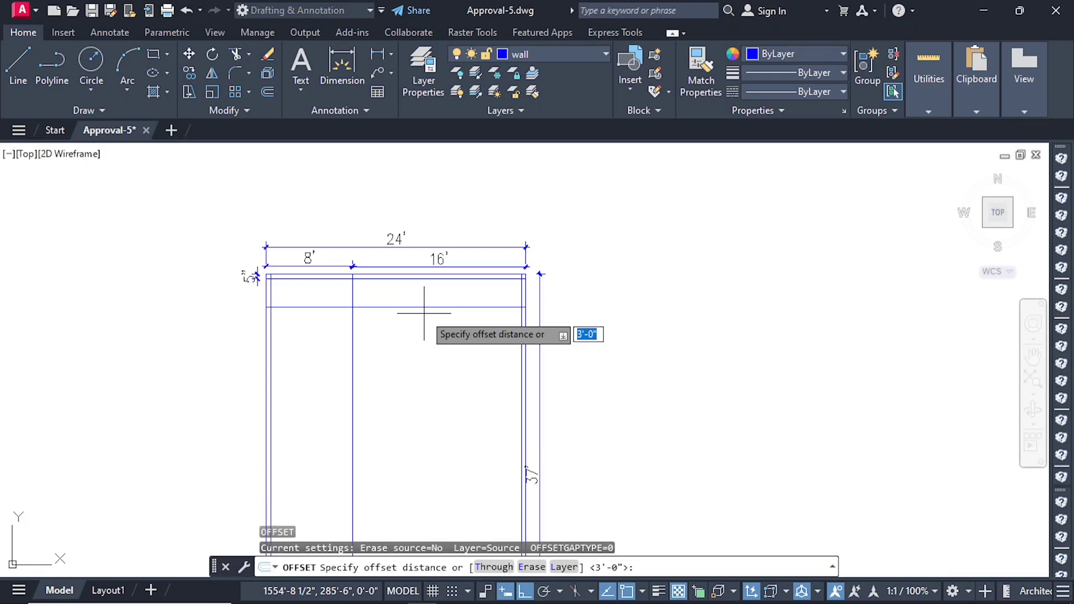
pyautogui.scroll(-5, 489, 308)
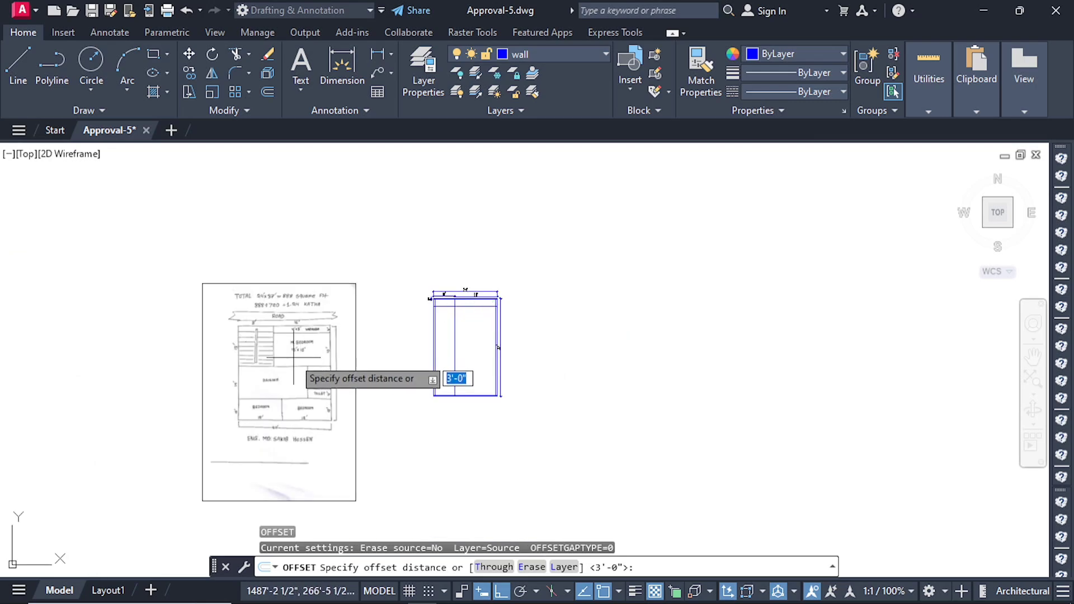
pyautogui.scroll(5, 279, 347)
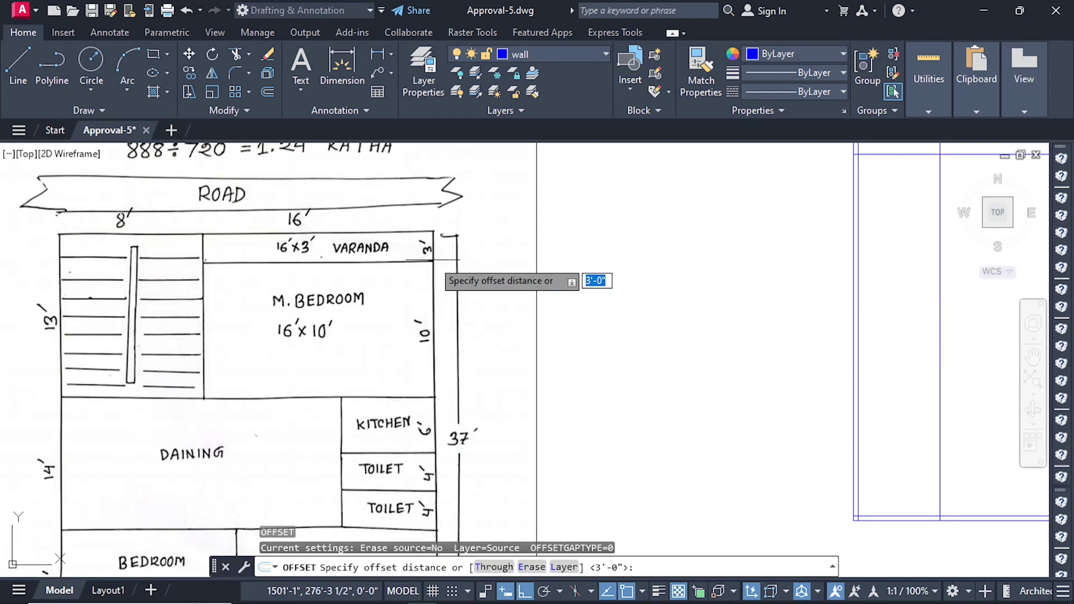
pyautogui.scroll(-3, 339, 374)
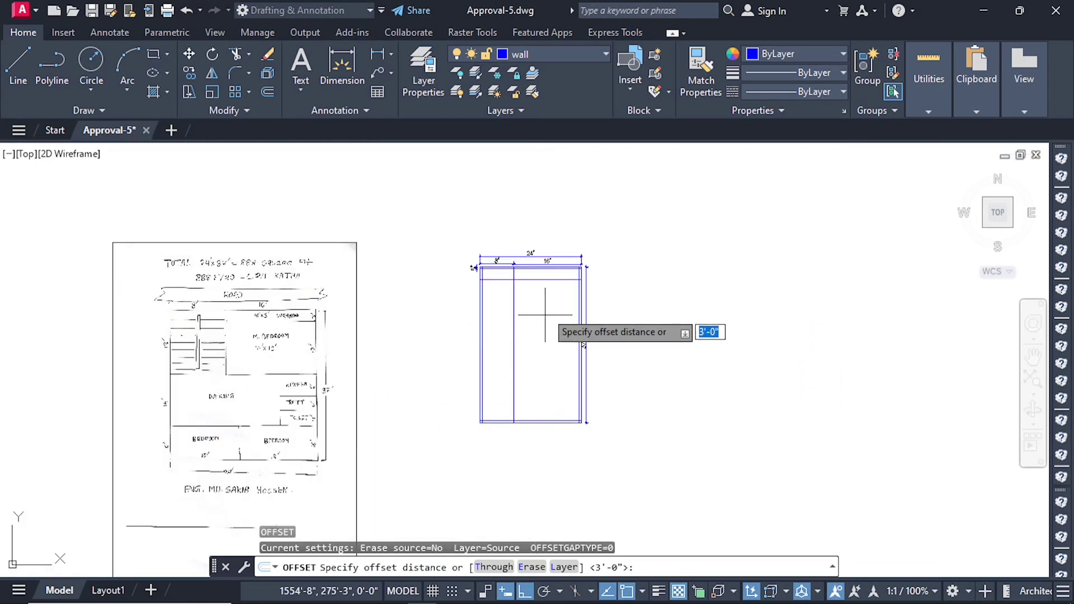
pyautogui.scroll(4, 556, 313)
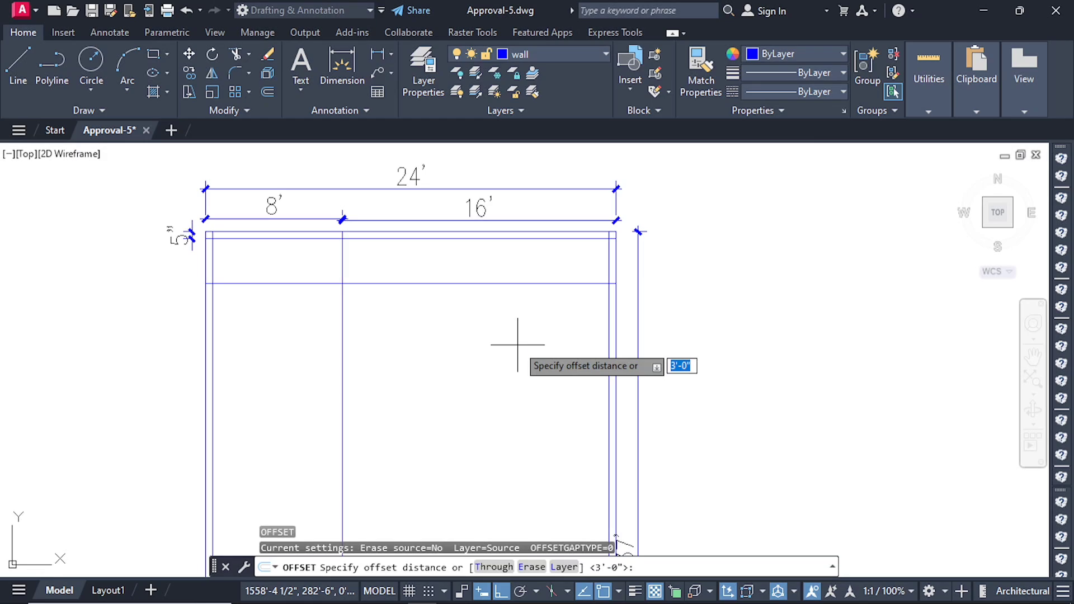
pyautogui.write("10'")
pyautogui.press('Return')
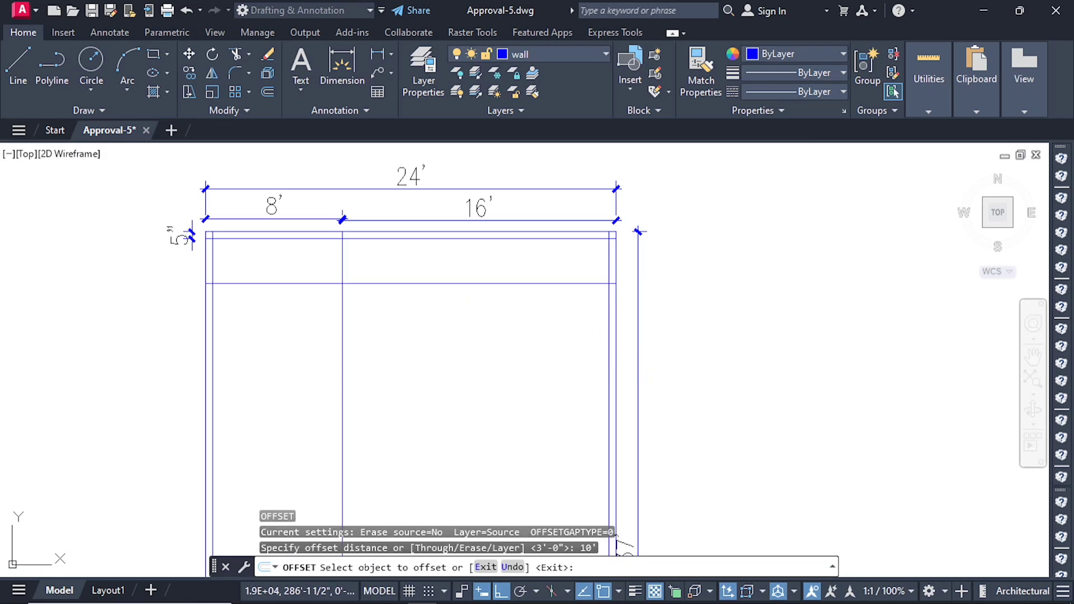
pyautogui.click(457, 284)
pyautogui.click(442, 344)
pyautogui.scroll(-3, 428, 392)
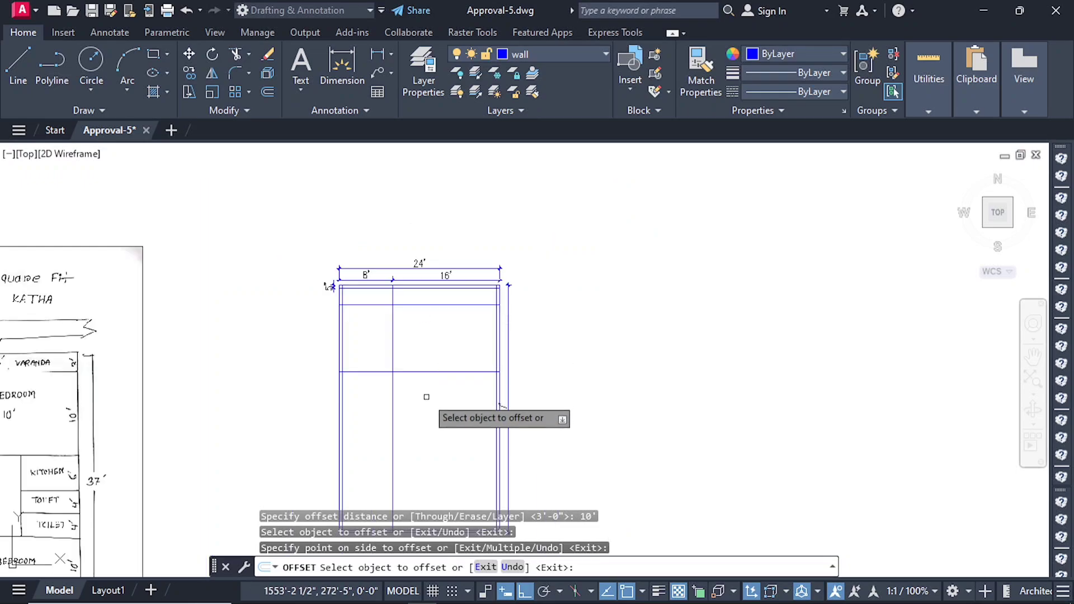
pyautogui.scroll(2, 427, 396)
pyautogui.scroll(2, 445, 319)
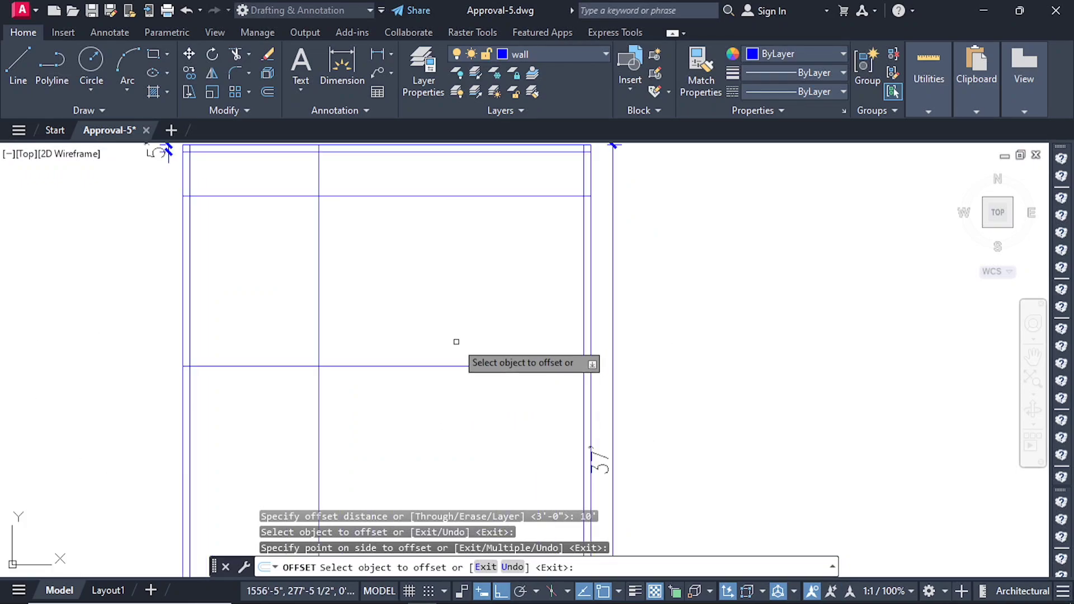
pyautogui.scroll(-2, 330, 319)
pyautogui.press('Escape')
pyautogui.press('Escape')
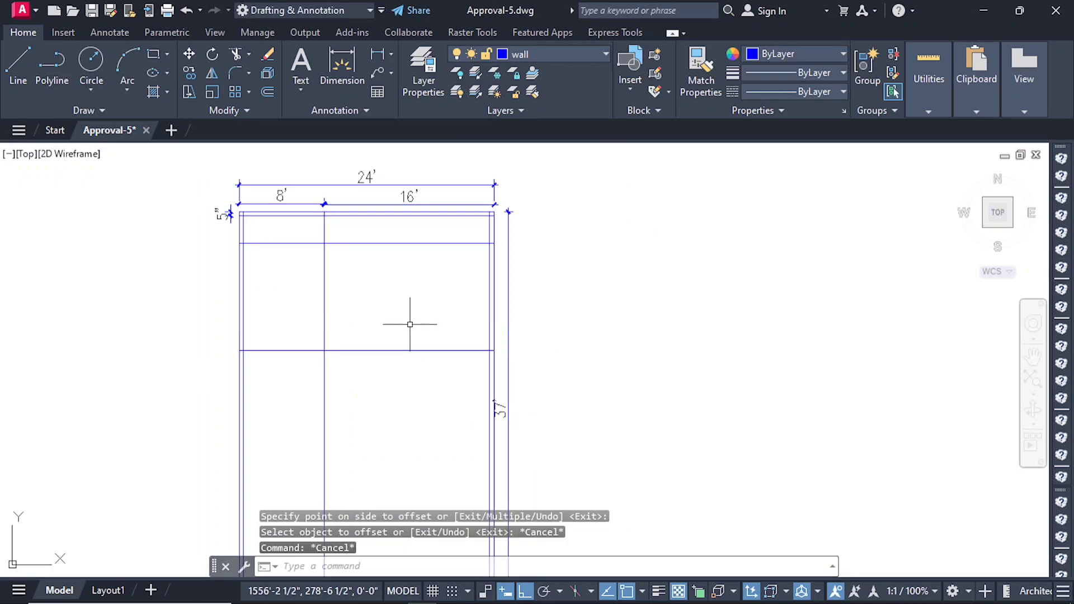
# Compare the drawn staircase, veranda and master bedroom lines with the hand-drawn sketch to find the surplus segments.
pyautogui.scroll(-4, 448, 314)
pyautogui.scroll(-2, 474, 325)
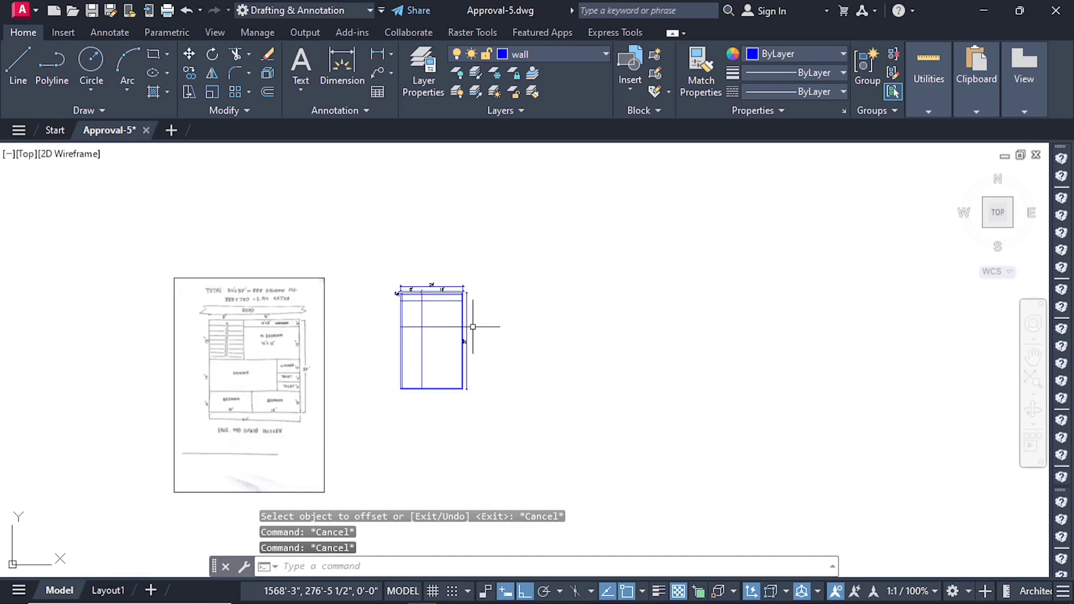
pyautogui.scroll(4, 238, 290)
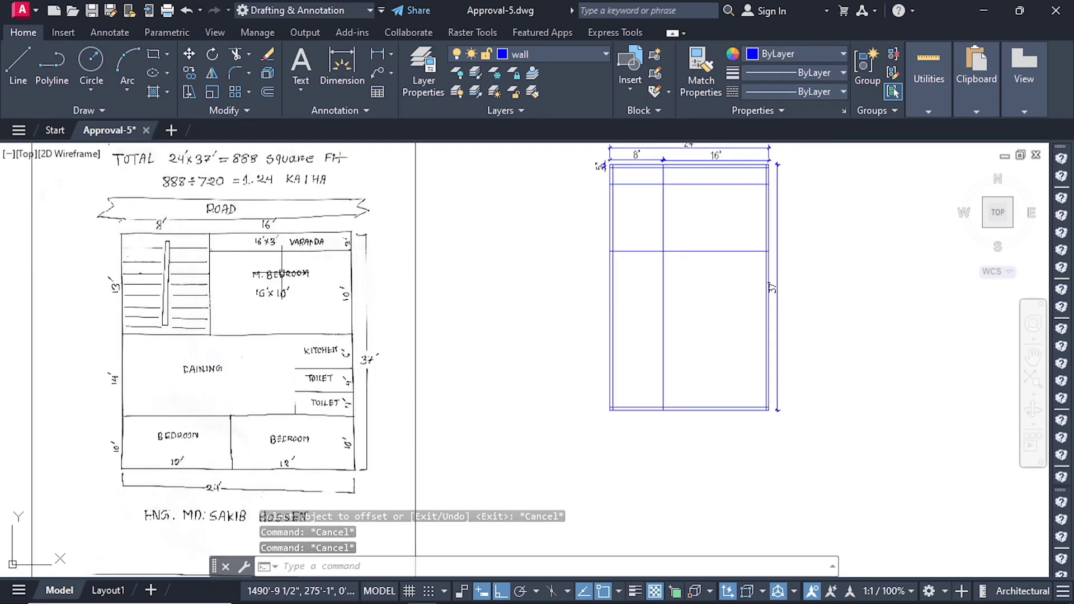
pyautogui.scroll(-2, 133, 365)
pyautogui.scroll(4, 467, 253)
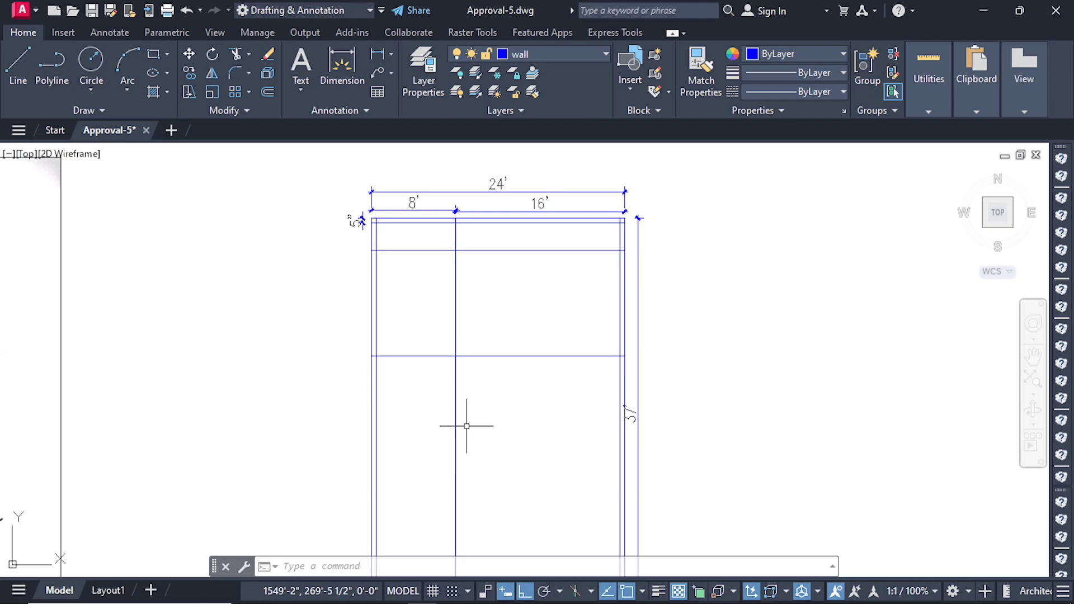
pyautogui.scroll(-2, 434, 336)
pyautogui.scroll(2, 400, 352)
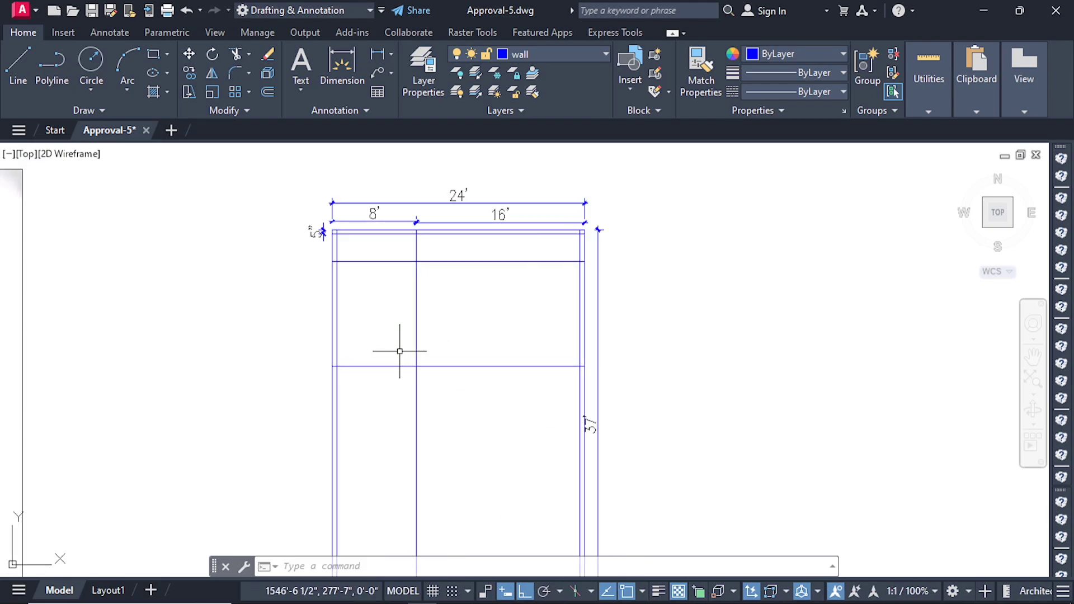
pyautogui.scroll(-2, 414, 336)
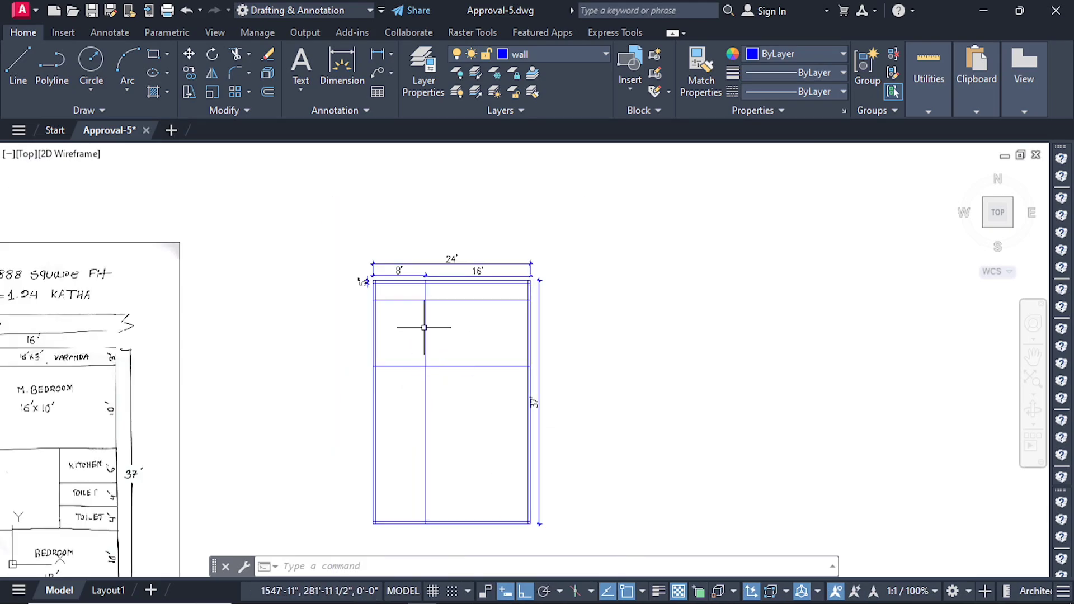
pyautogui.scroll(2, 371, 270)
pyautogui.scroll(2, 389, 283)
pyautogui.scroll(2, 389, 284)
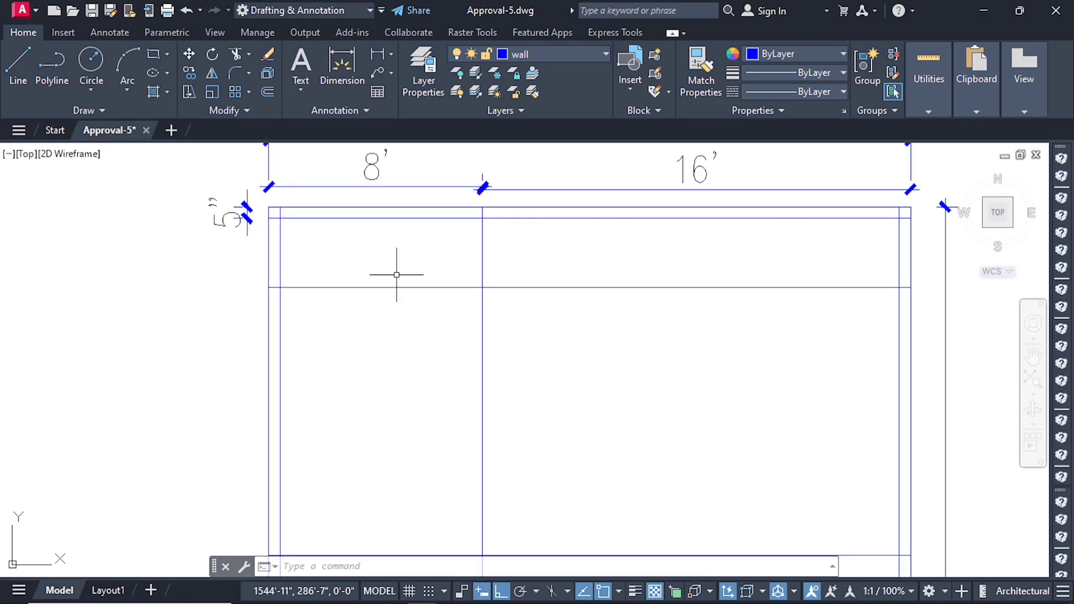
# Examine the crossing wall lines at the plan's upper-left corner and the veranda line running through the staircase area.
pyautogui.scroll(-2, 387, 299)
pyautogui.press('Escape')
pyautogui.press('Escape')
pyautogui.press('Escape')
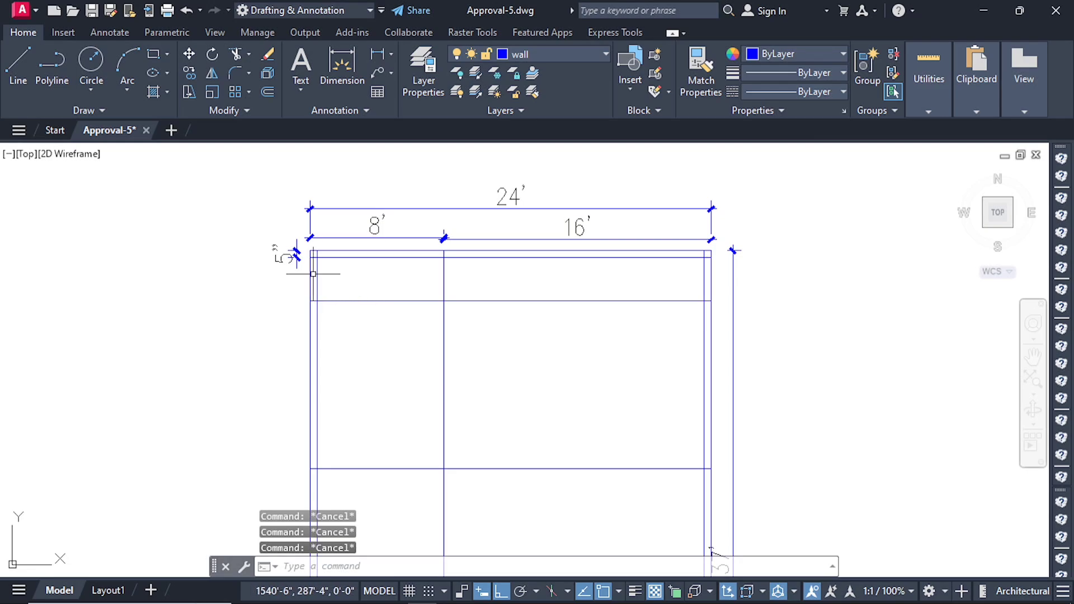
pyautogui.scroll(4, 313, 274)
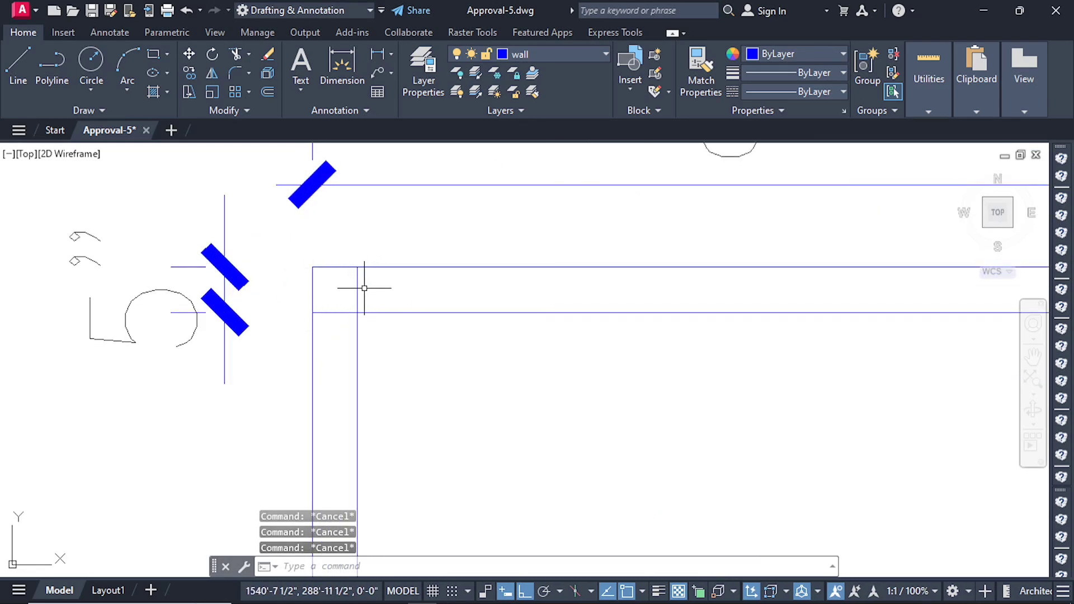
pyautogui.scroll(-2, 275, 306)
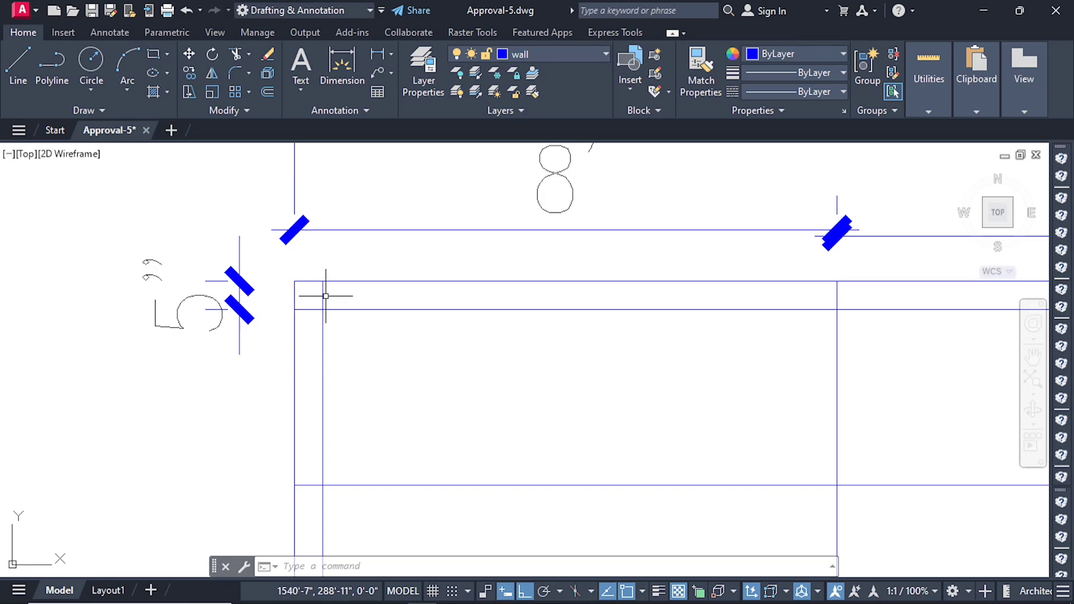
pyautogui.scroll(-2, 337, 290)
pyautogui.scroll(-2, 372, 335)
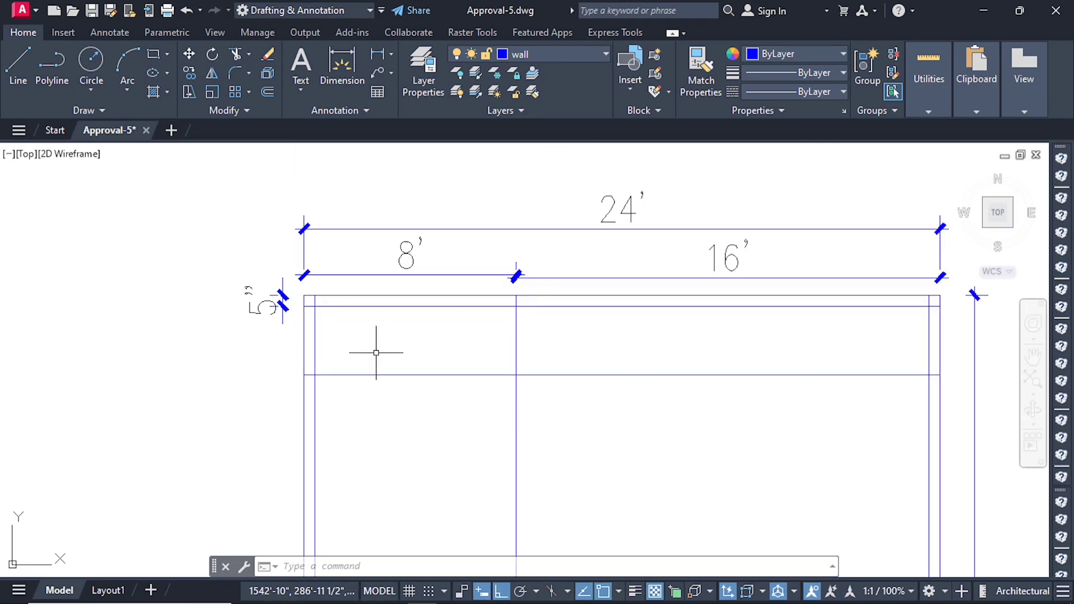
pyautogui.scroll(2, 392, 348)
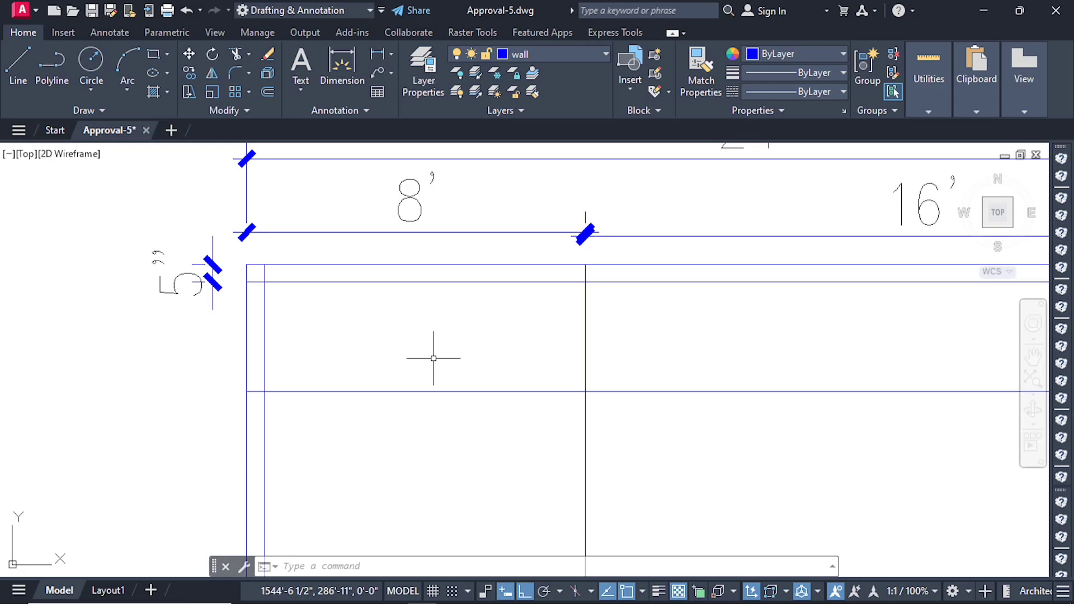
# Trim the veranda line out of the staircase area between the left wall's inner line and the vertical partition.
pyautogui.write('TR')
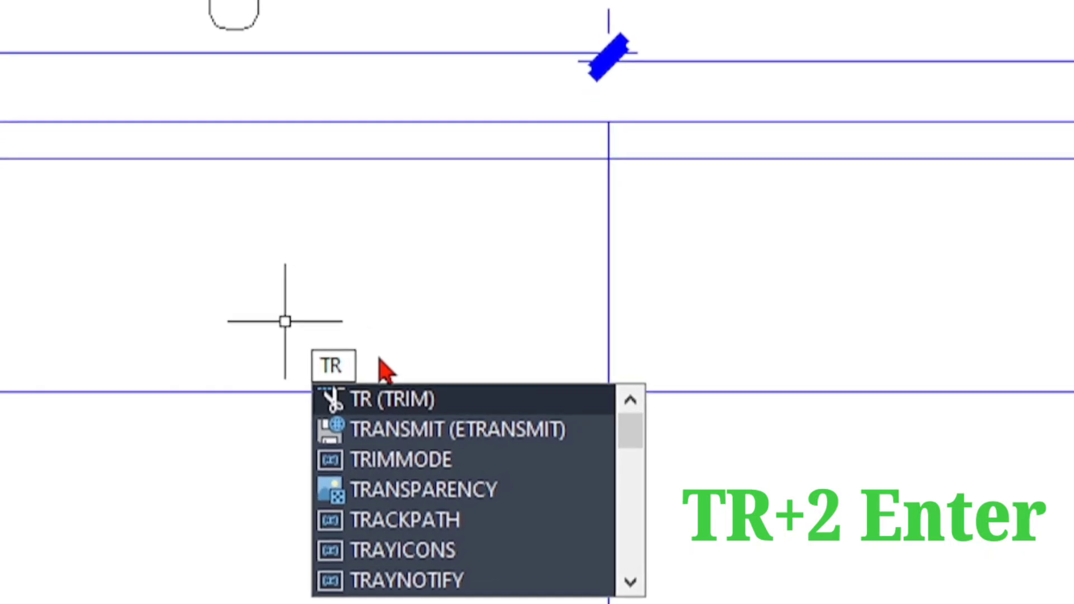
pyautogui.press('Return')
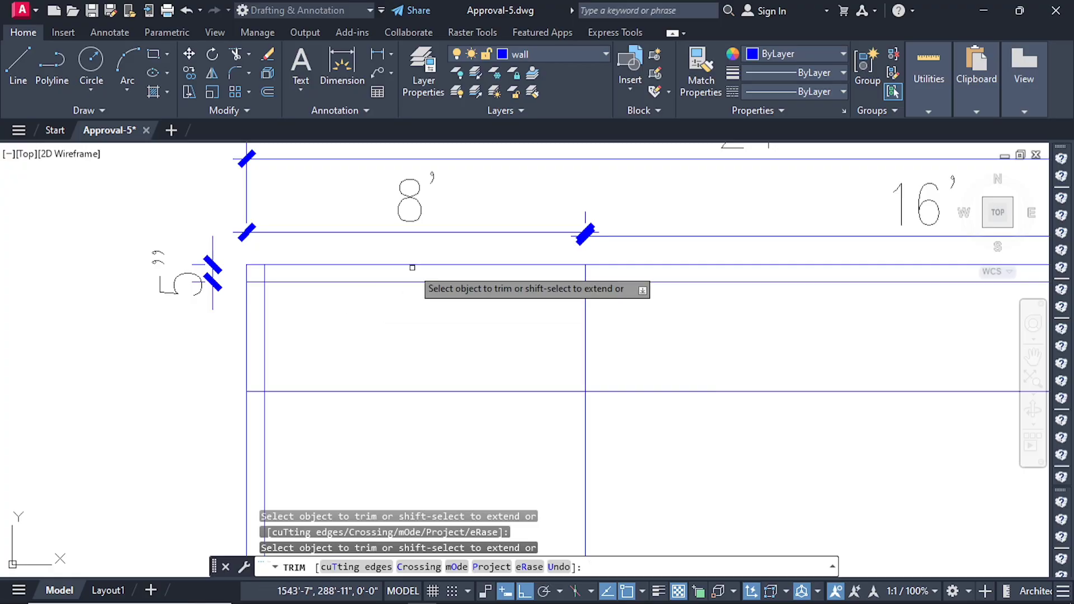
pyautogui.scroll(-2, 418, 304)
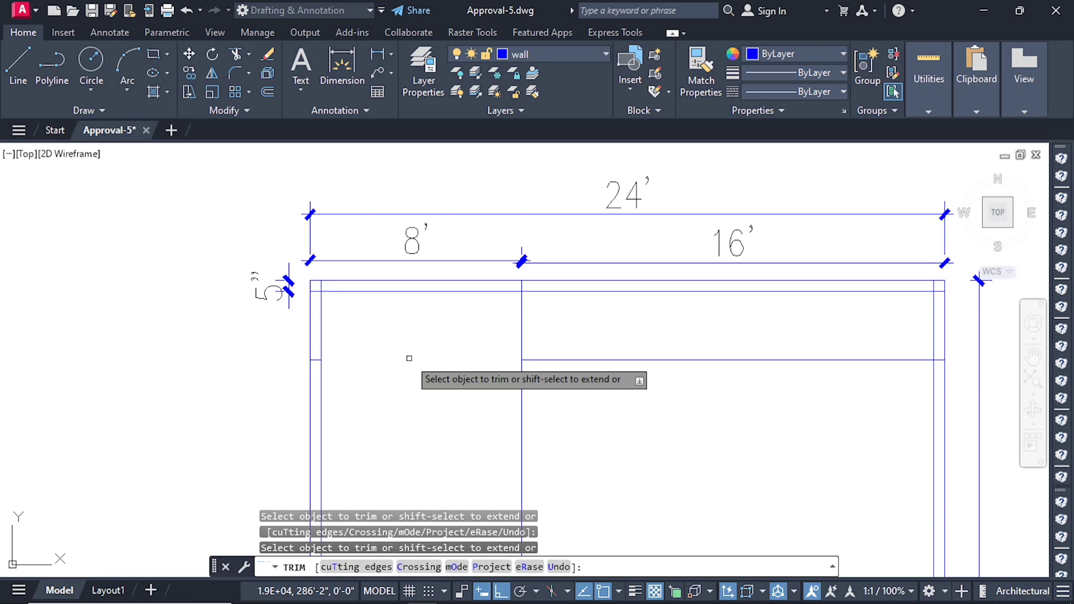
# Trim the vertical partition line below the master bedroom's lower line with a fence across it.
pyautogui.scroll(-5, 409, 358)
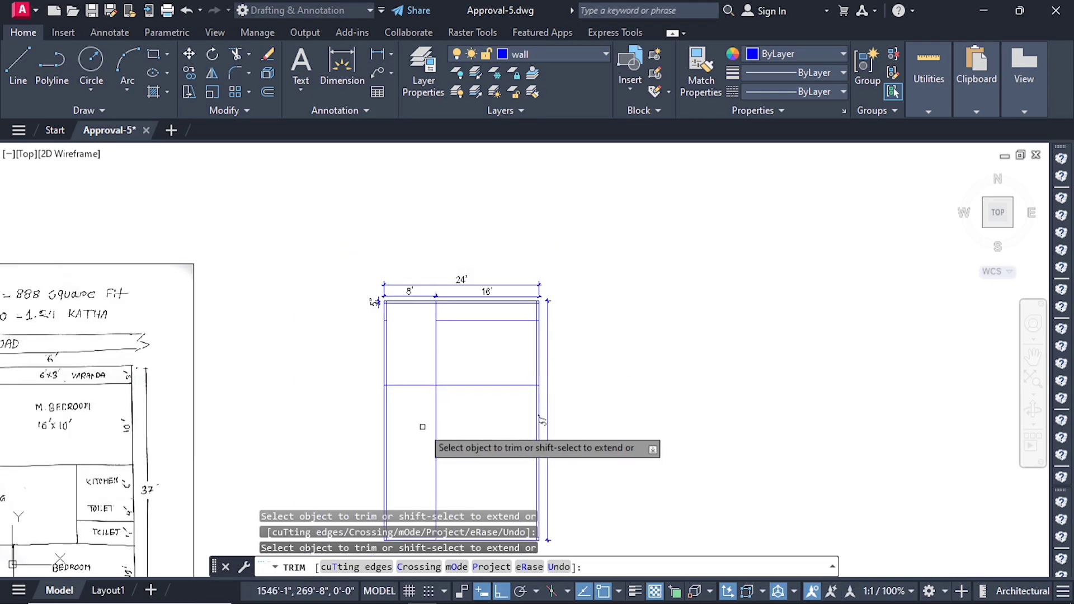
pyautogui.click(471, 420)
pyautogui.moveTo(420, 427); pyautogui.dragTo(470, 430)
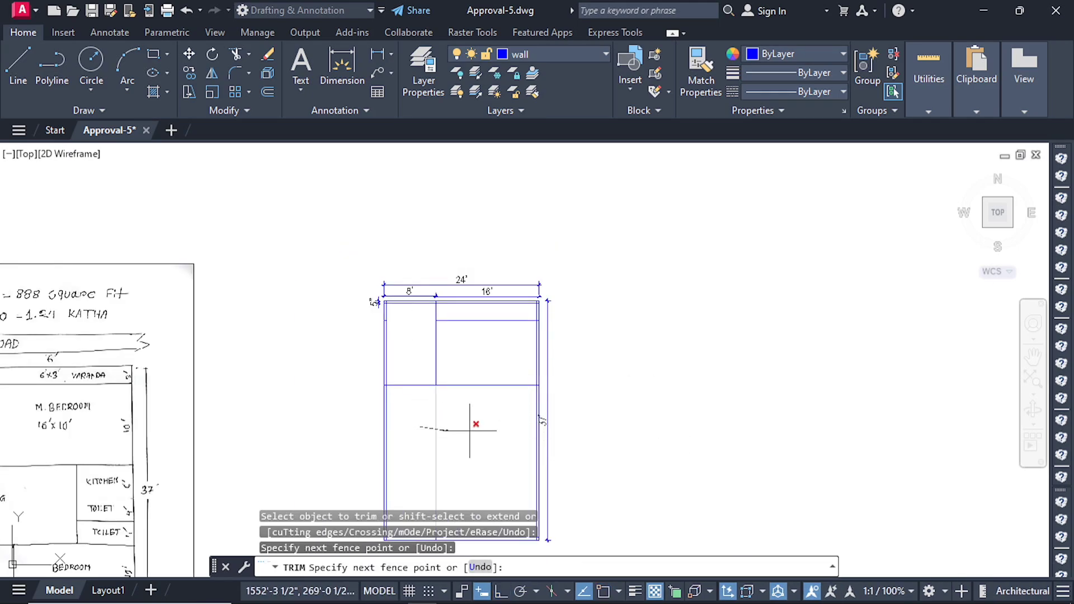
pyautogui.press('Return')
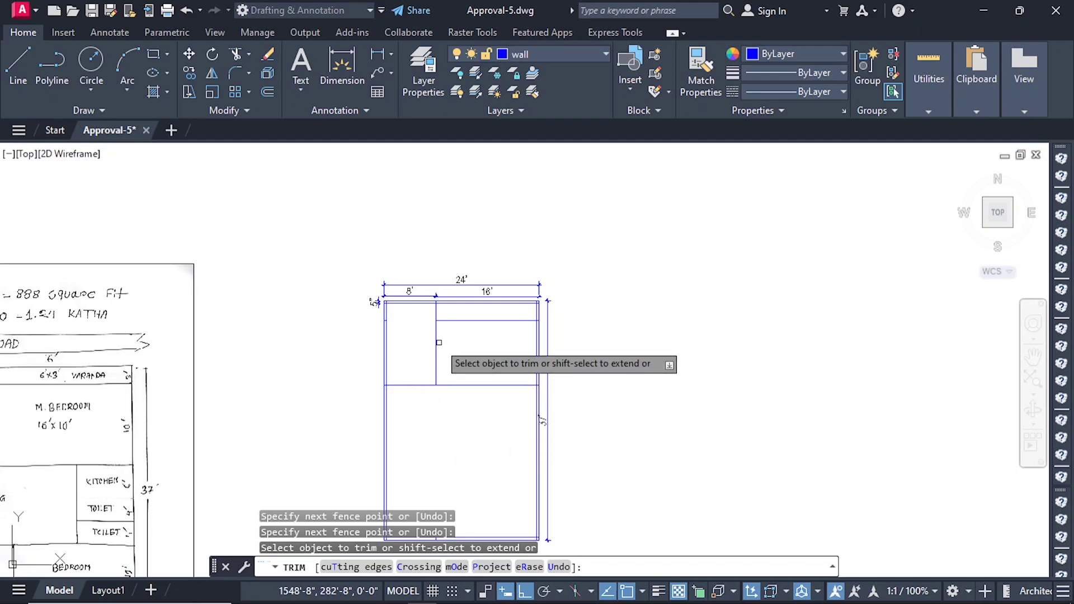
# Trim the overlapping inner wall lines at the plan's upper-left corner, and end the Trim command.
pyautogui.scroll(4, 415, 332)
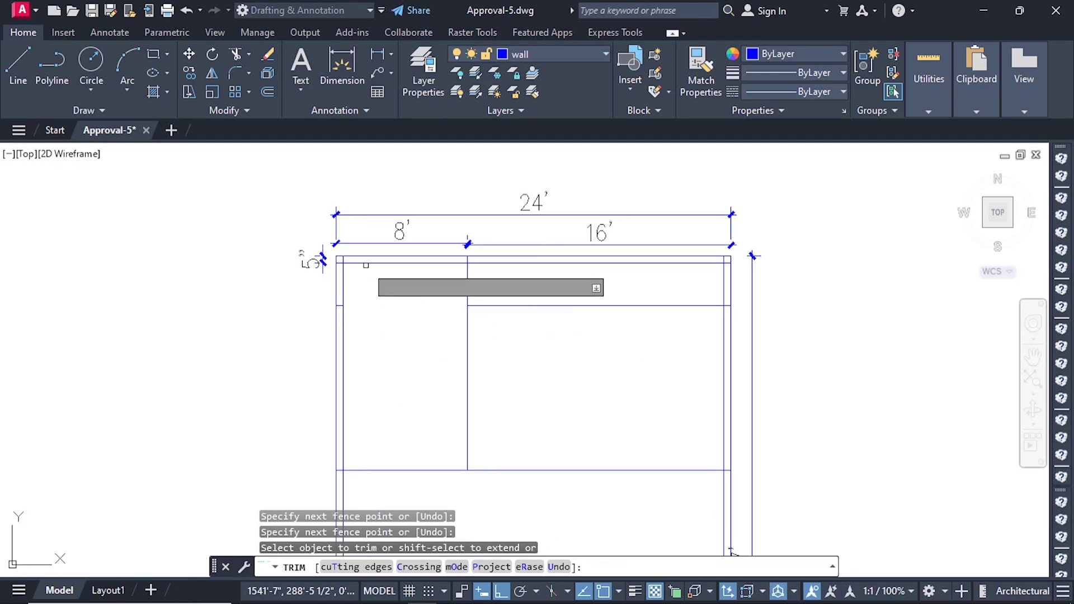
pyautogui.scroll(10, 366, 265)
pyautogui.click(377, 213)
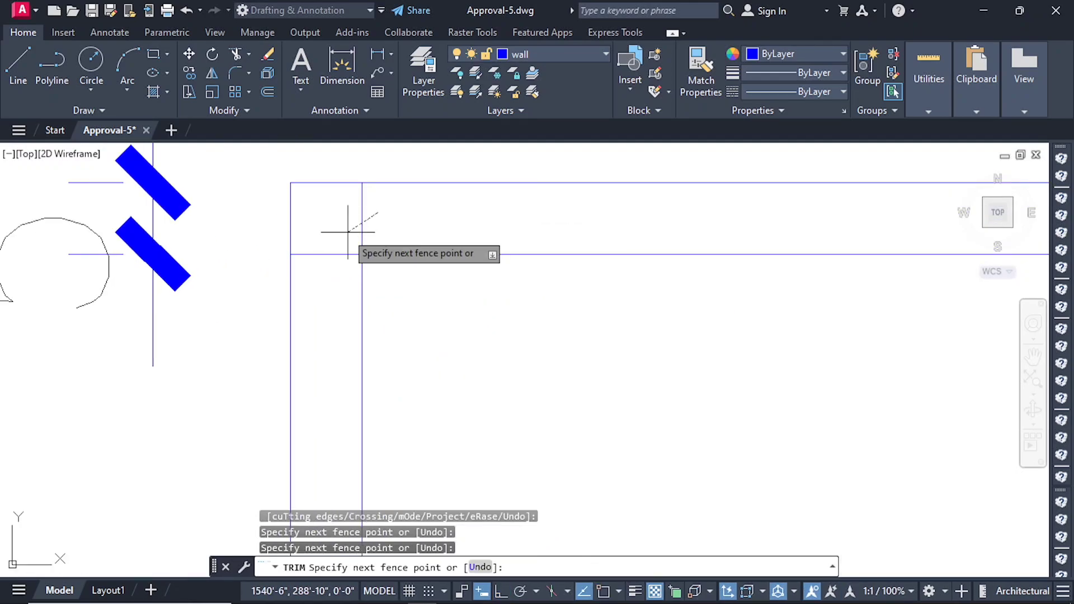
pyautogui.scroll(-8, 325, 231)
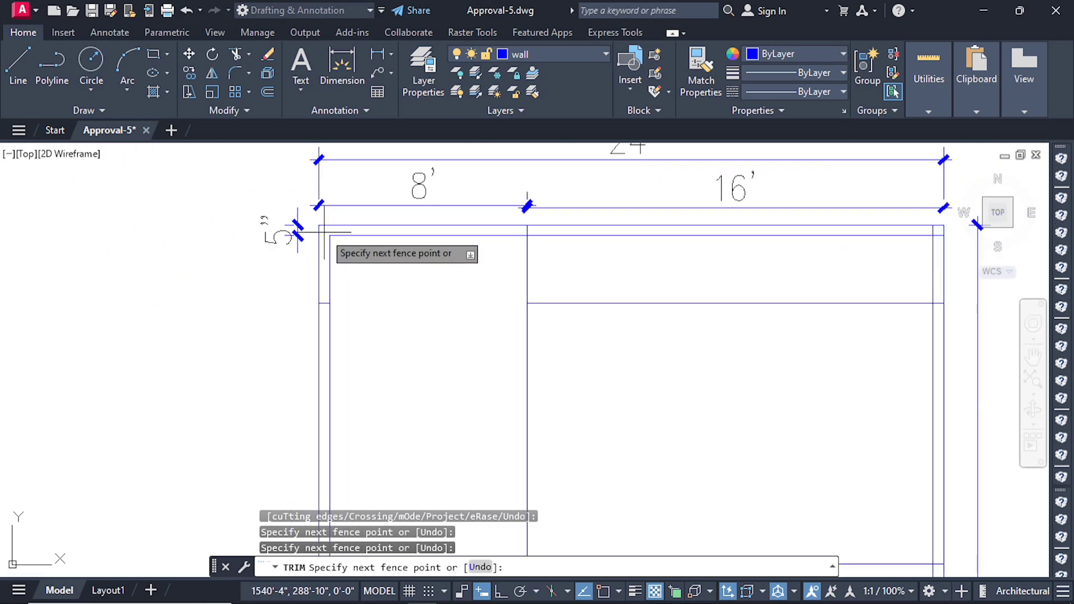
pyautogui.press('Escape')
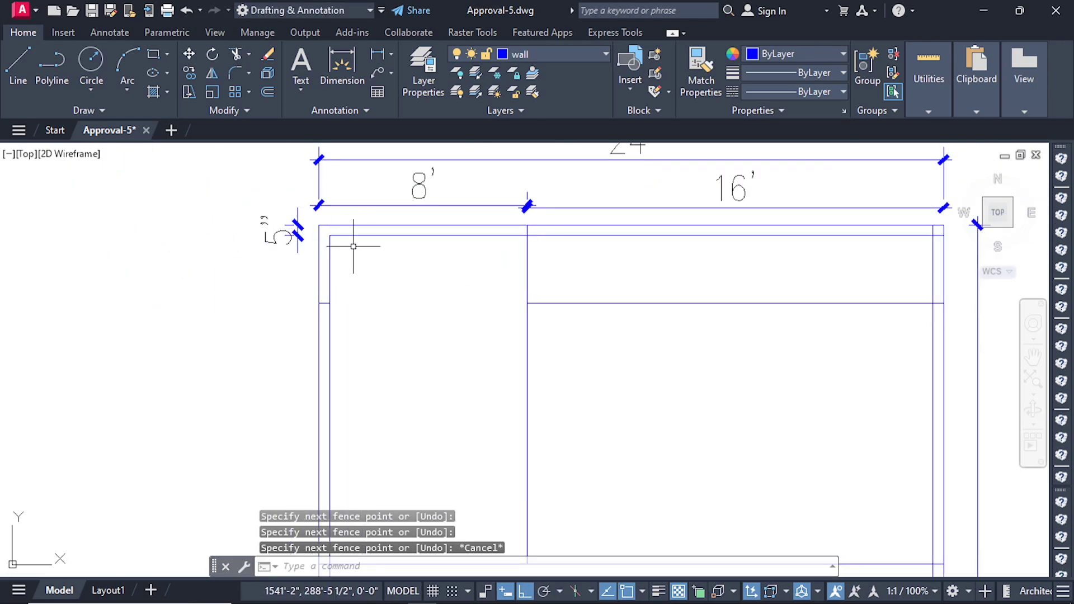
# Inspect the trimmed staircase, veranda and master bedroom layout, including where the lower partition line meets the left wall.
pyautogui.scroll(-2, 314, 240)
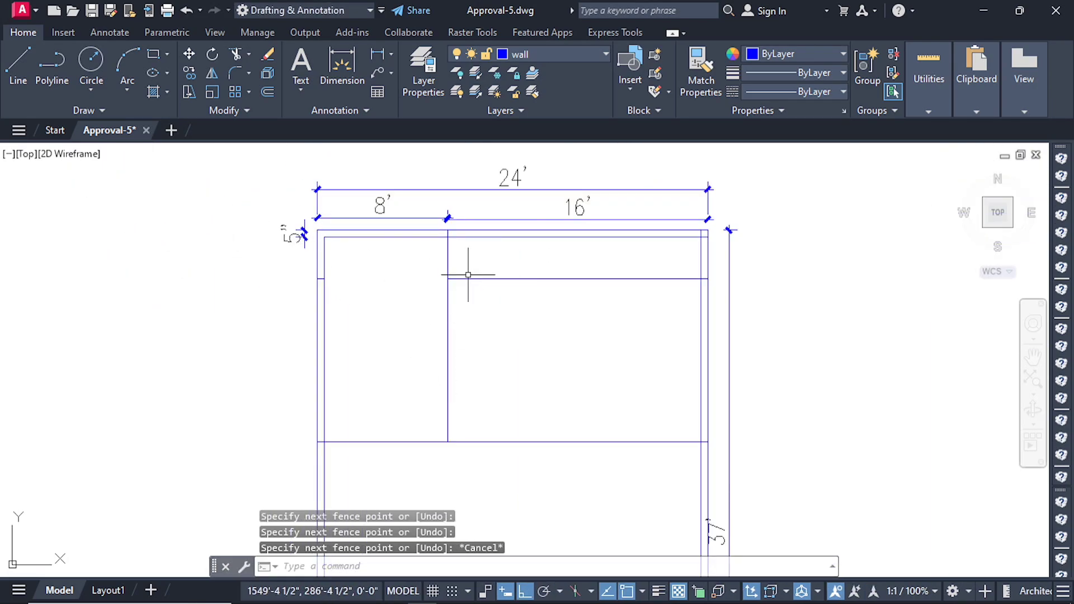
pyautogui.scroll(2, 326, 251)
pyautogui.scroll(-2, 392, 267)
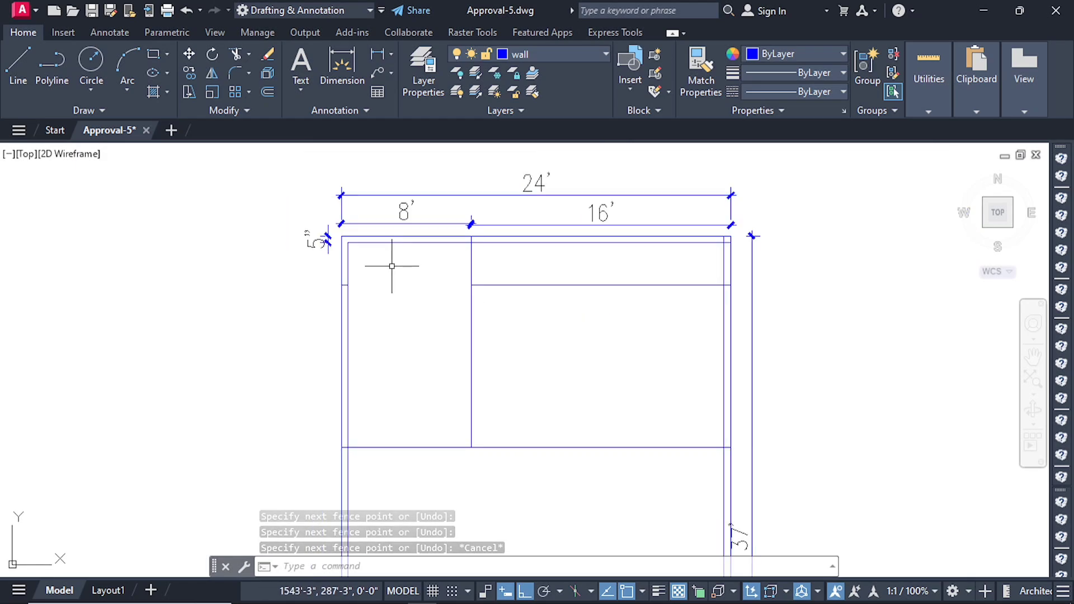
pyautogui.scroll(-4, 439, 247)
pyautogui.scroll(2, 482, 362)
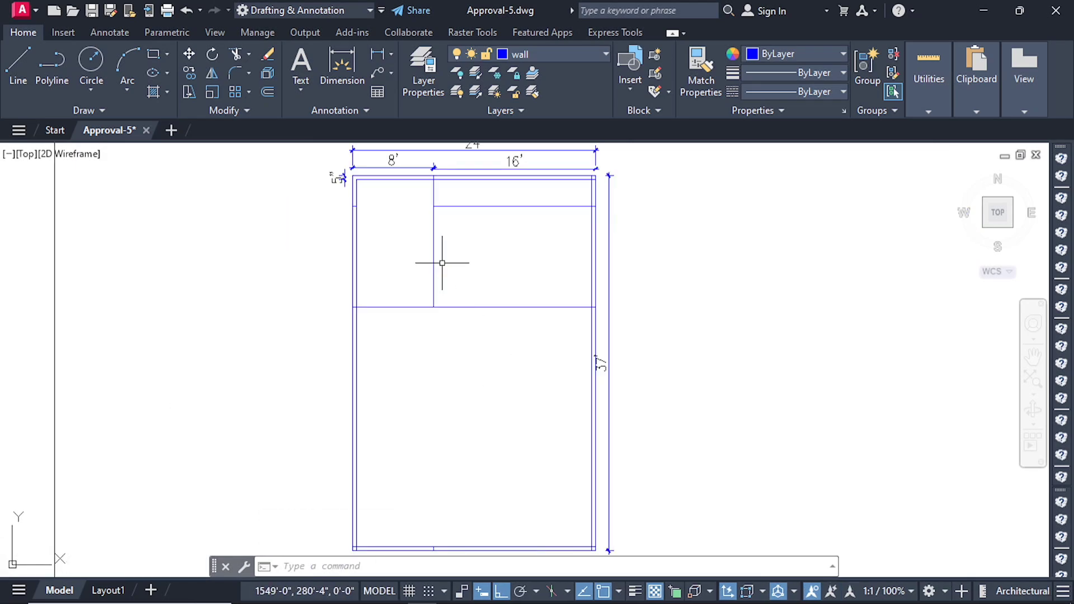
pyautogui.scroll(-2, 487, 300)
pyautogui.scroll(2, 483, 300)
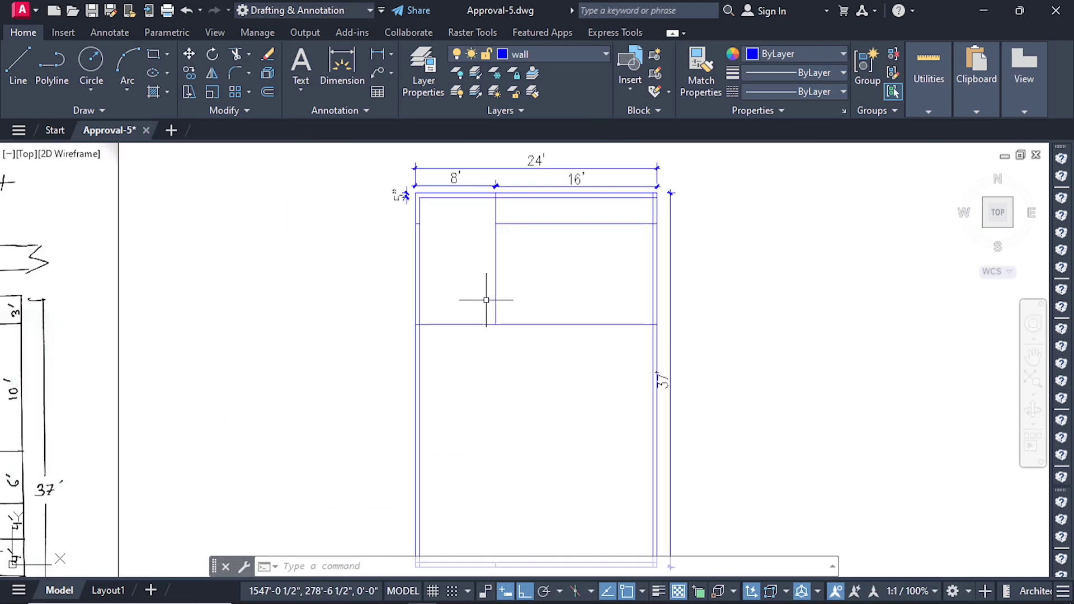
pyautogui.scroll(3, 410, 298)
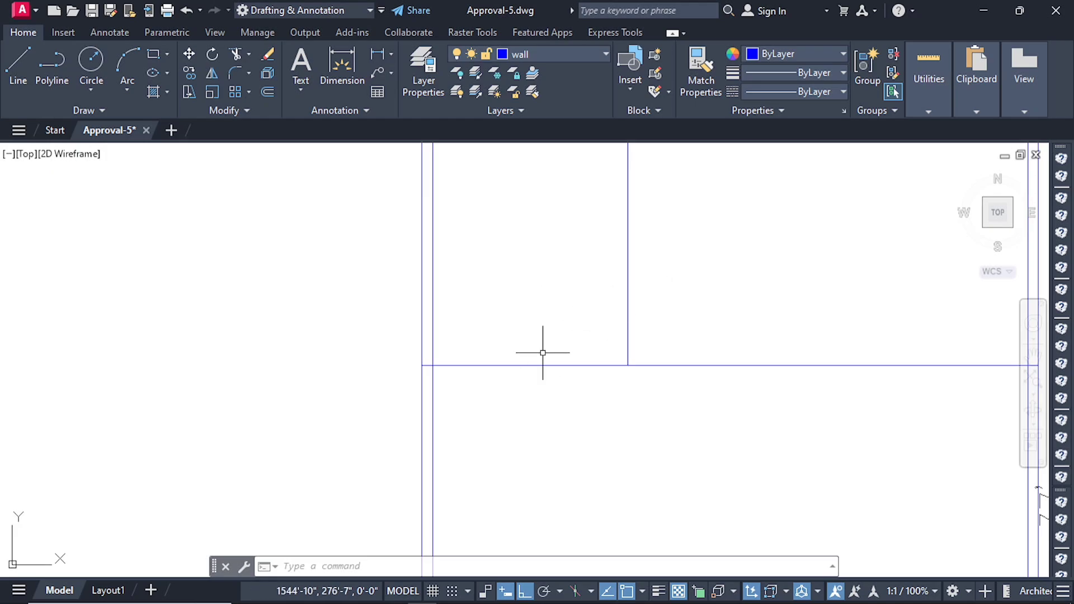
# Examine the two lower bedrooms' widths and depth in the hand-drawn sketch and the matching lower part of the plan.
pyautogui.scroll(-3, 654, 353)
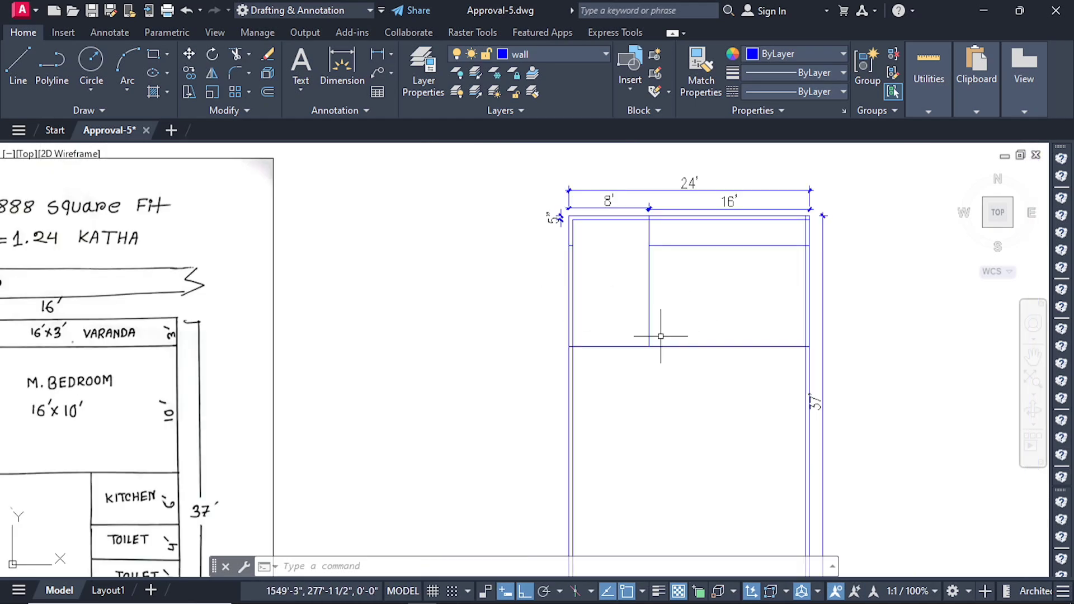
pyautogui.scroll(-2, 661, 337)
pyautogui.scroll(-2, 489, 298)
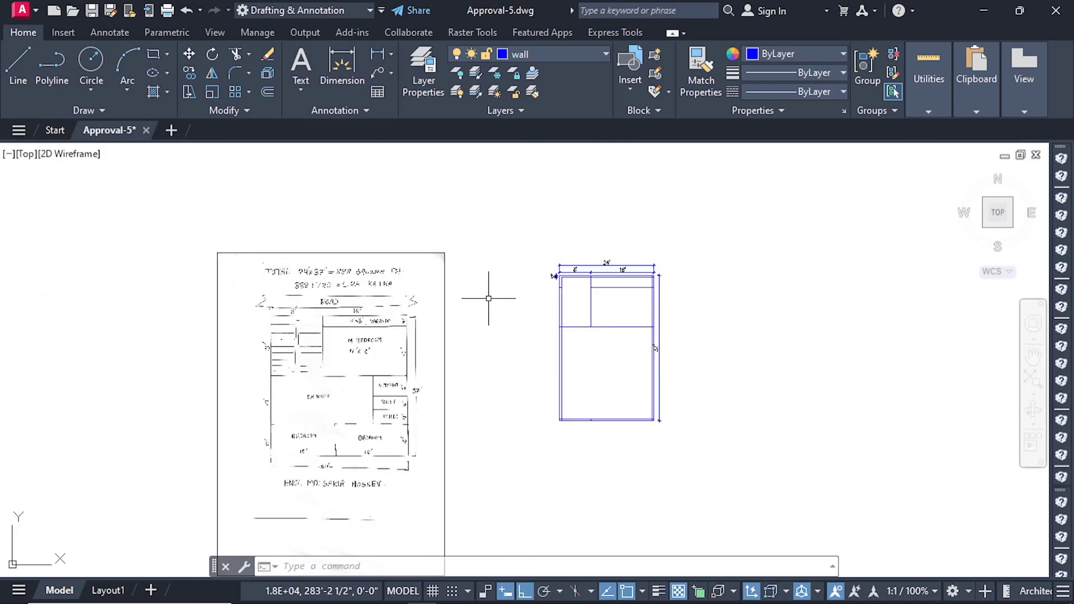
pyautogui.scroll(2, 322, 403)
pyautogui.scroll(-3, 341, 325)
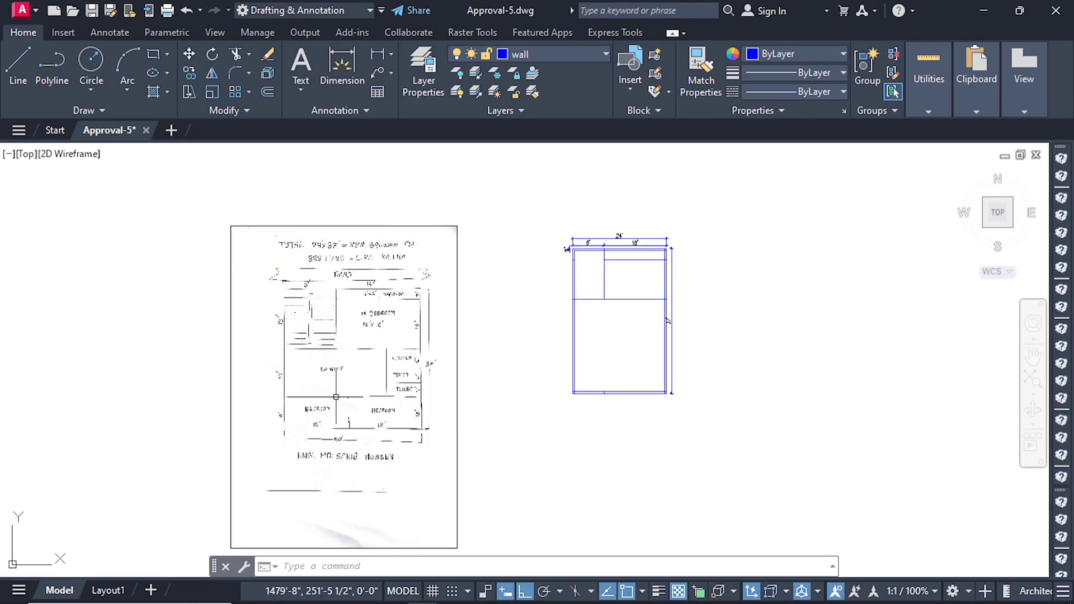
pyautogui.scroll(6, 343, 431)
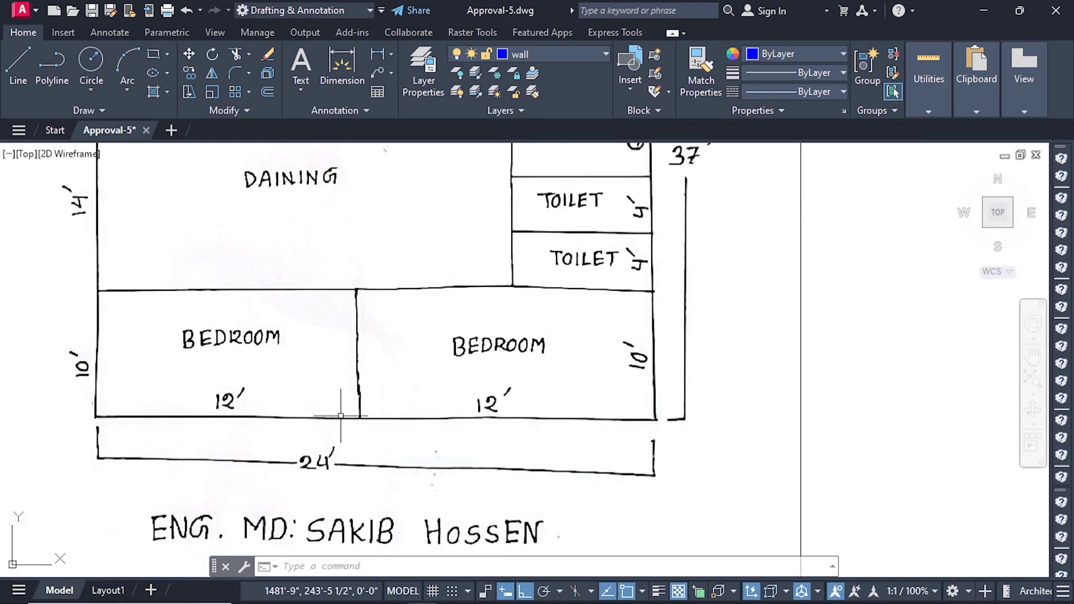
pyautogui.scroll(-6, 449, 400)
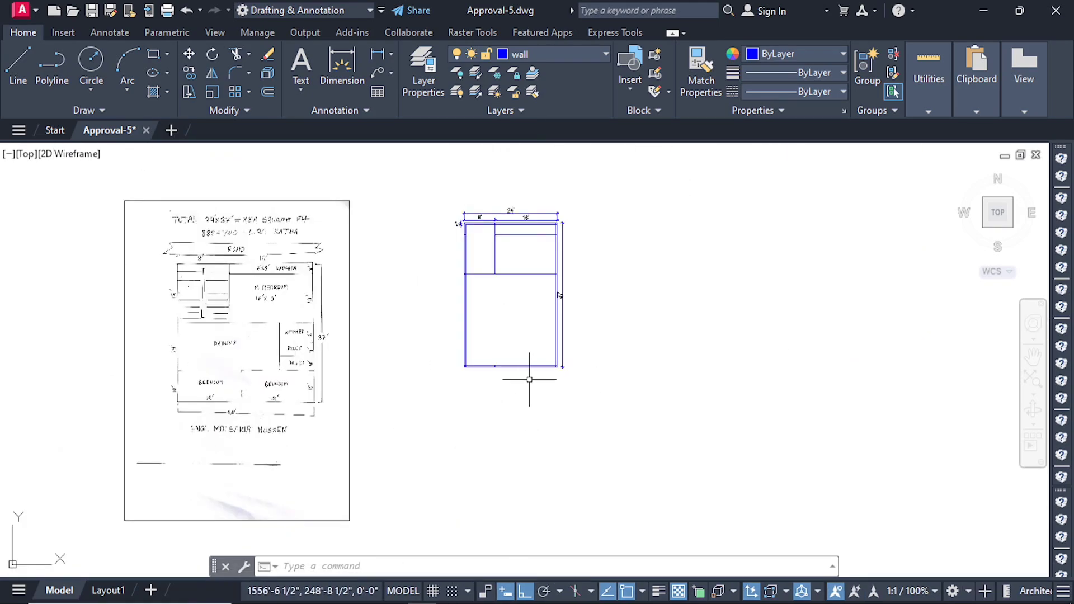
pyautogui.scroll(2, 468, 352)
pyautogui.scroll(6, 433, 339)
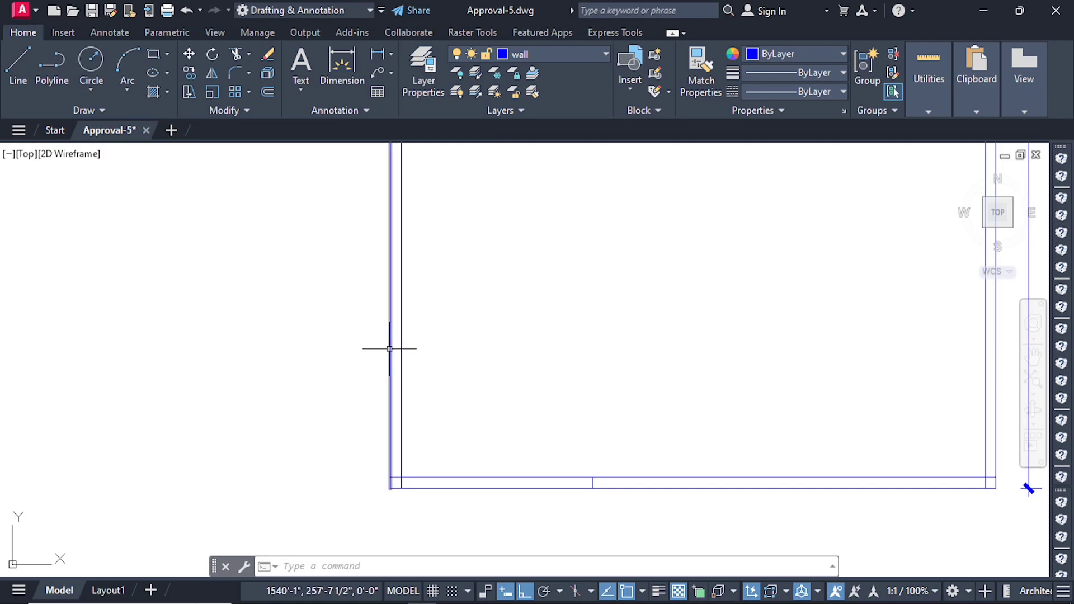
pyautogui.scroll(-4, 447, 380)
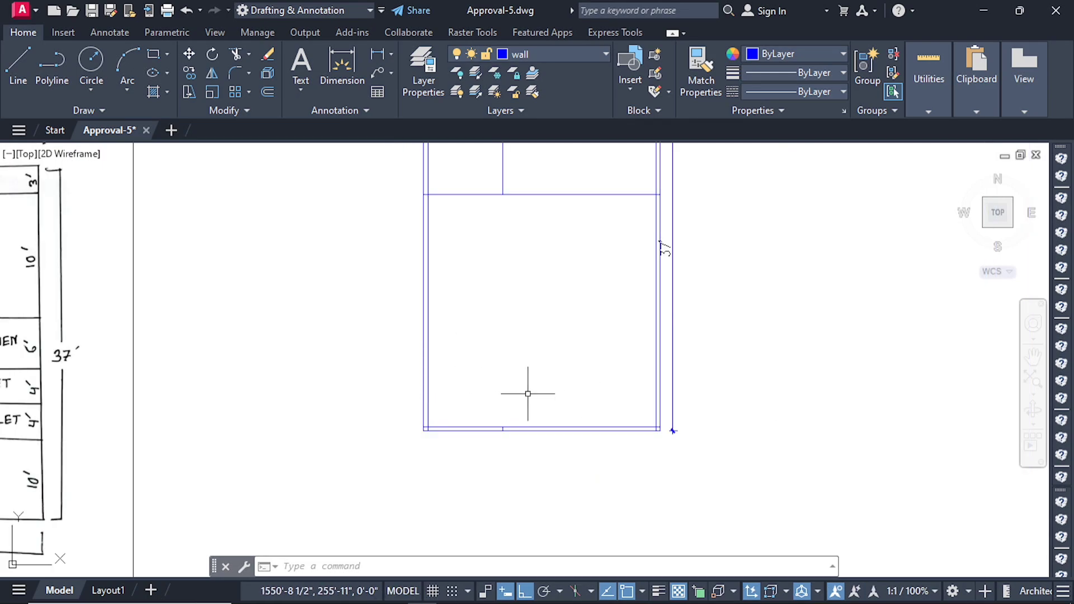
# Offset the left outer wall line 12' into the plan for the partition between the two bedrooms, and end the Offset command.
pyautogui.press('Escape')
pyautogui.press('Escape')
pyautogui.press('Escape')
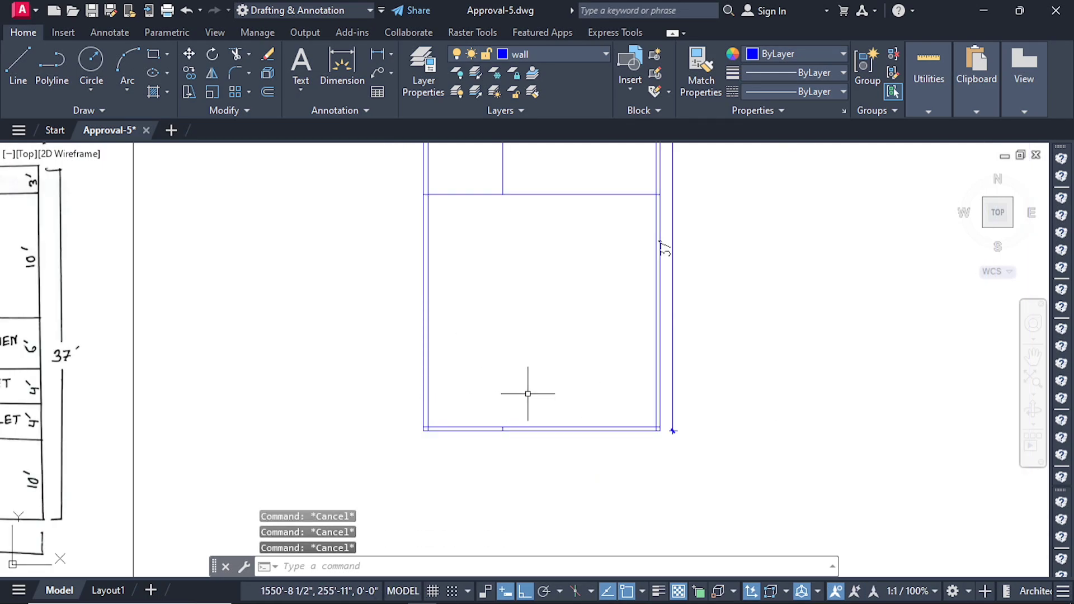
pyautogui.write('o')
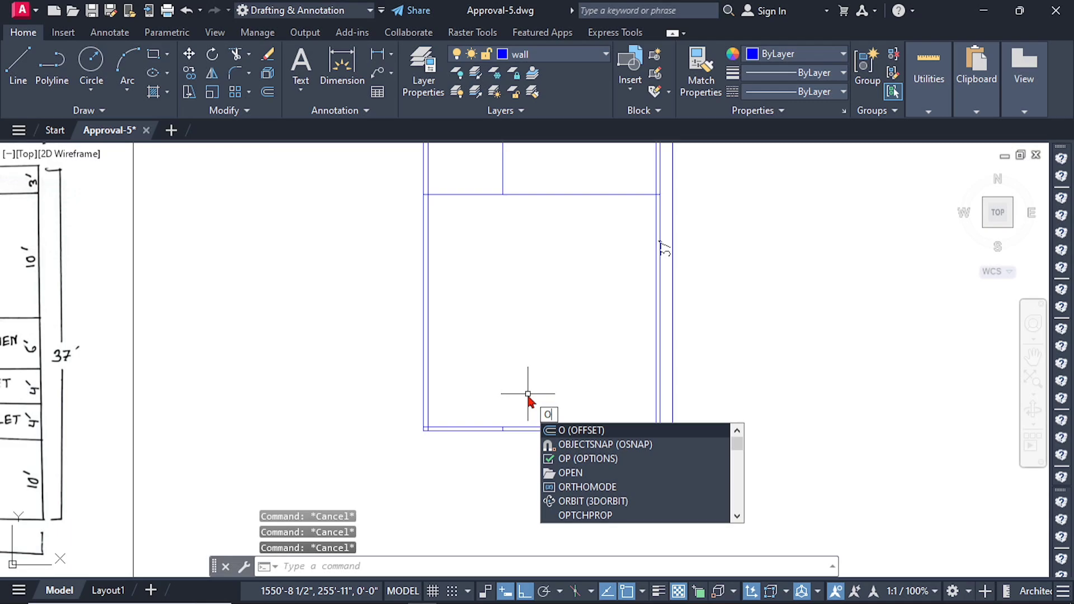
pyautogui.press('Return')
pyautogui.write("12'")
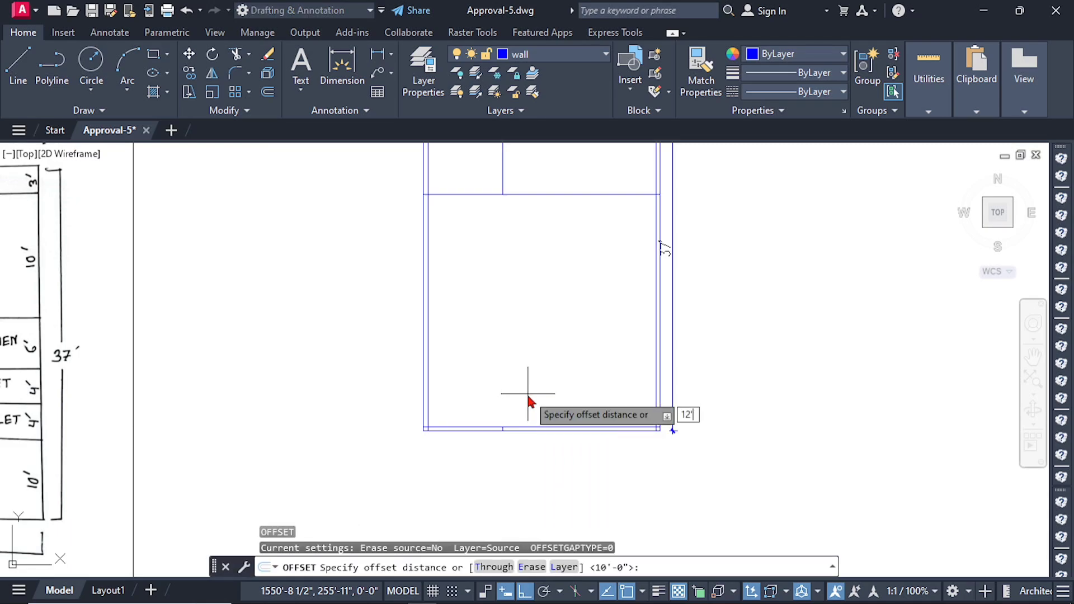
pyautogui.press('Return')
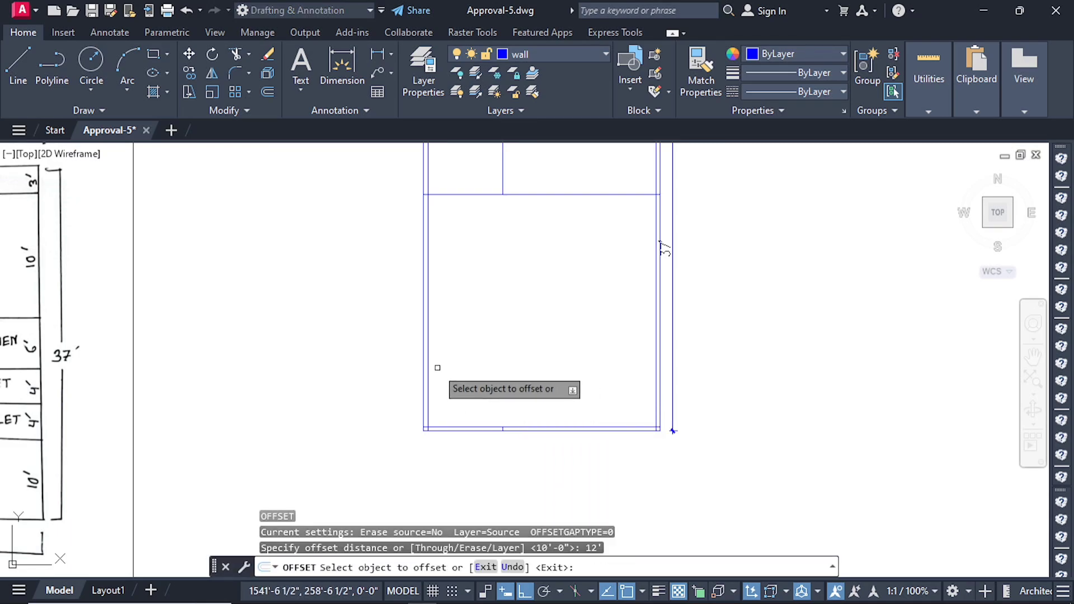
pyautogui.scroll(3, 442, 375)
pyautogui.click(484, 389)
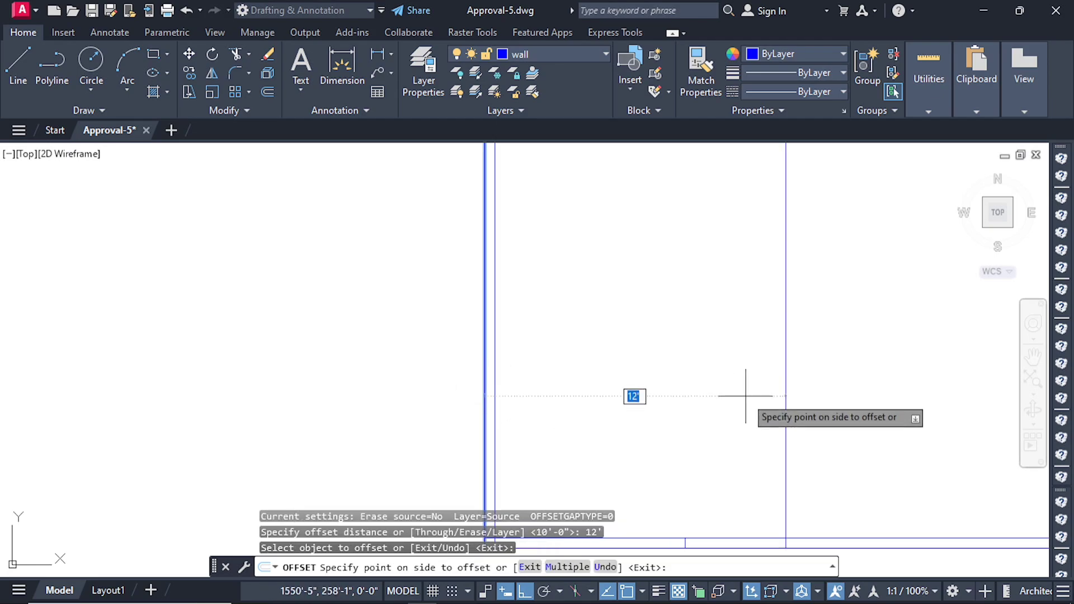
pyautogui.click(779, 391)
pyautogui.scroll(-3, 579, 400)
pyautogui.scroll(3, 532, 386)
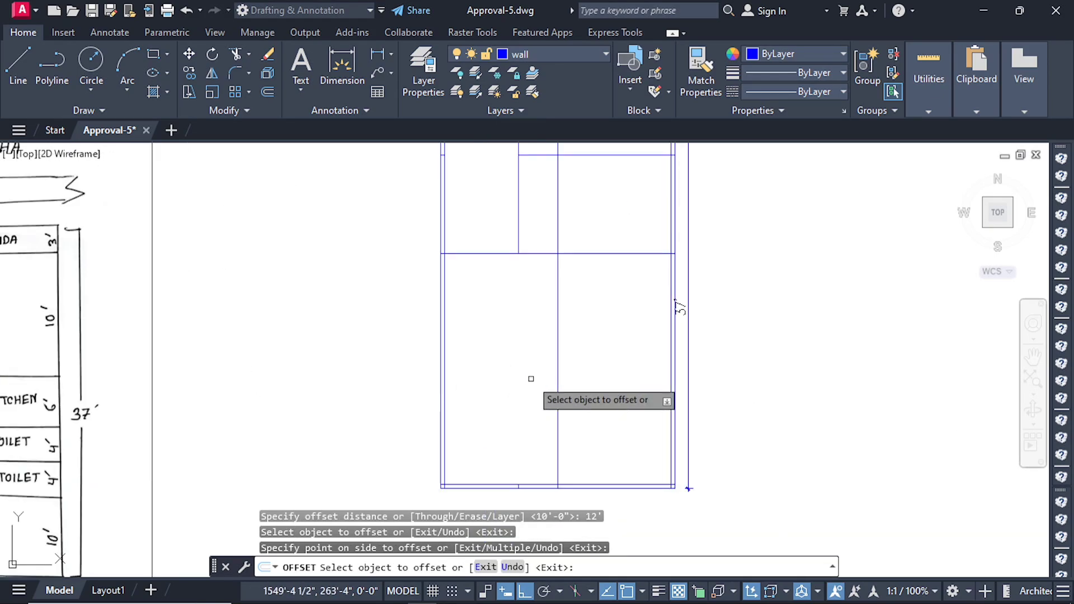
pyautogui.press('Escape')
pyautogui.press('Escape')
pyautogui.press('Escape')
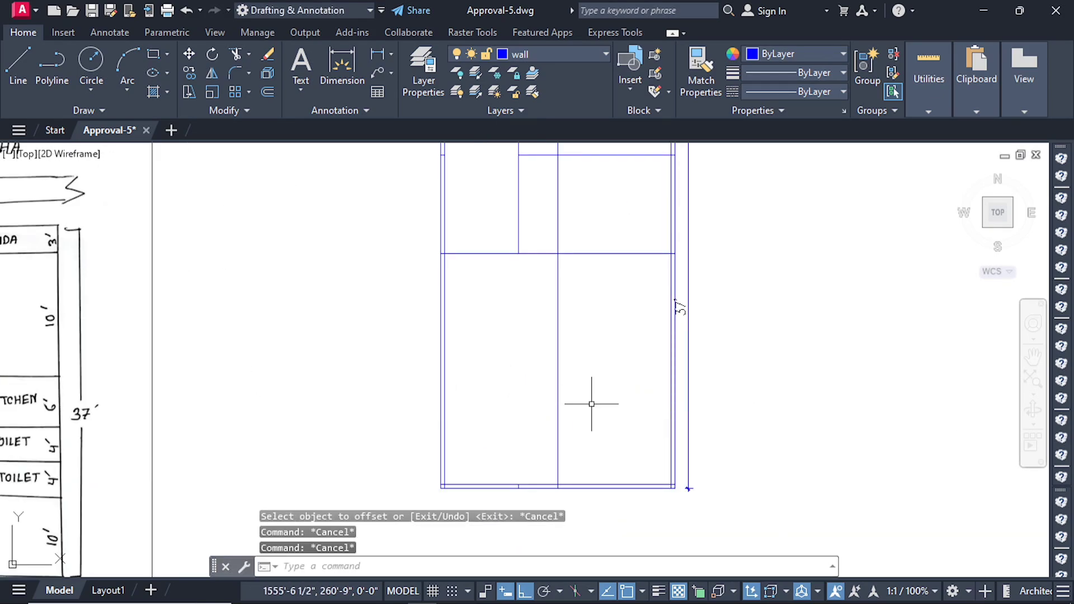
# Offset the bottom outer wall line 10' upward to mark the upper edge of the two bedrooms, as dimensioned in the sketch.
pyautogui.scroll(-3, 567, 399)
pyautogui.scroll(5, 255, 472)
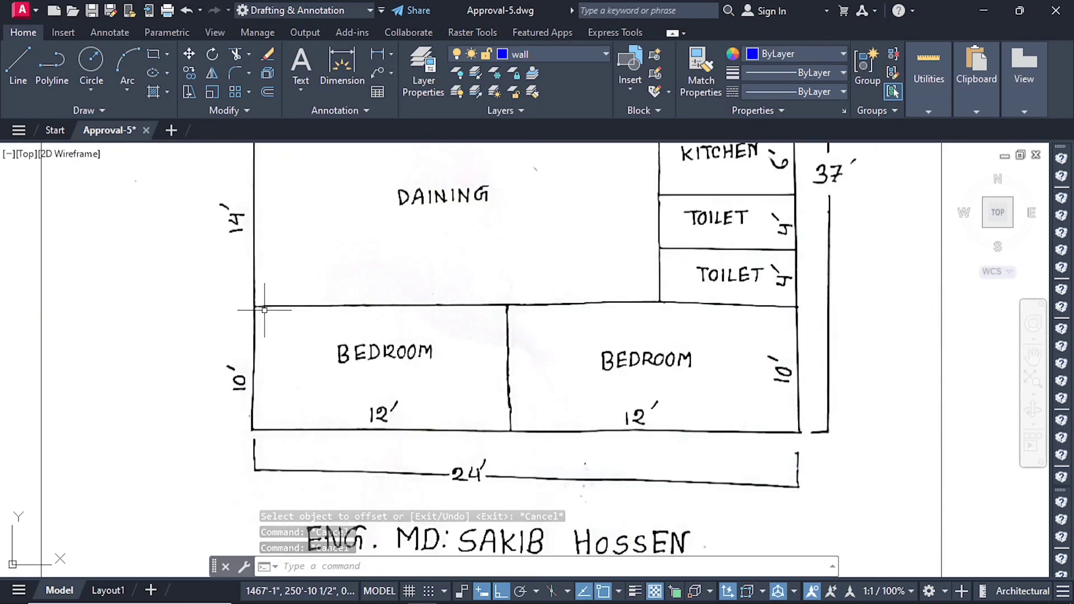
pyautogui.scroll(-2, 163, 376)
pyautogui.scroll(-3, 163, 375)
pyautogui.scroll(5, 503, 385)
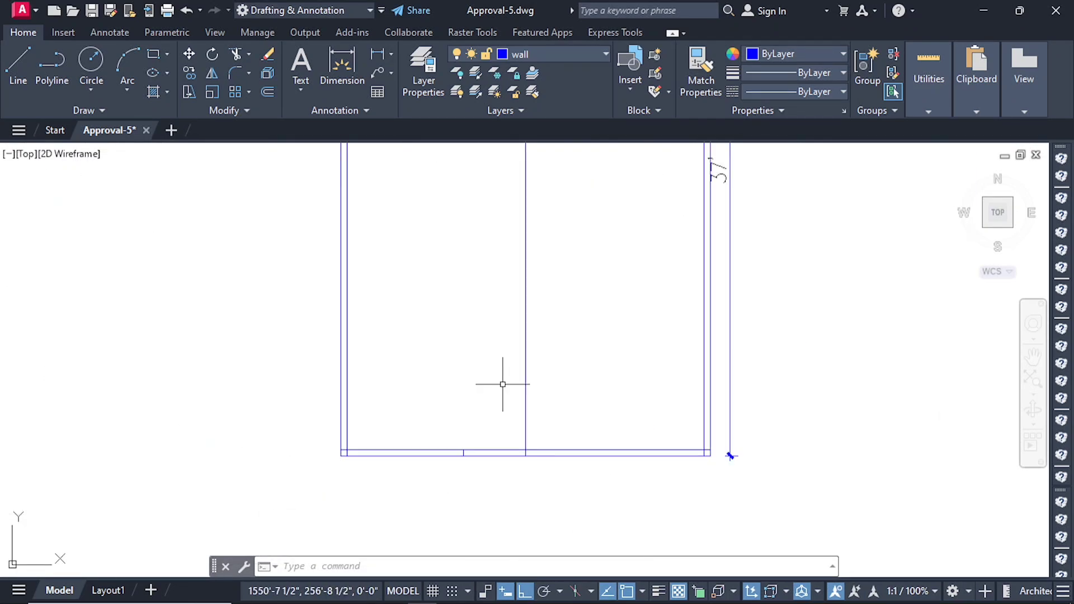
pyautogui.write('o')
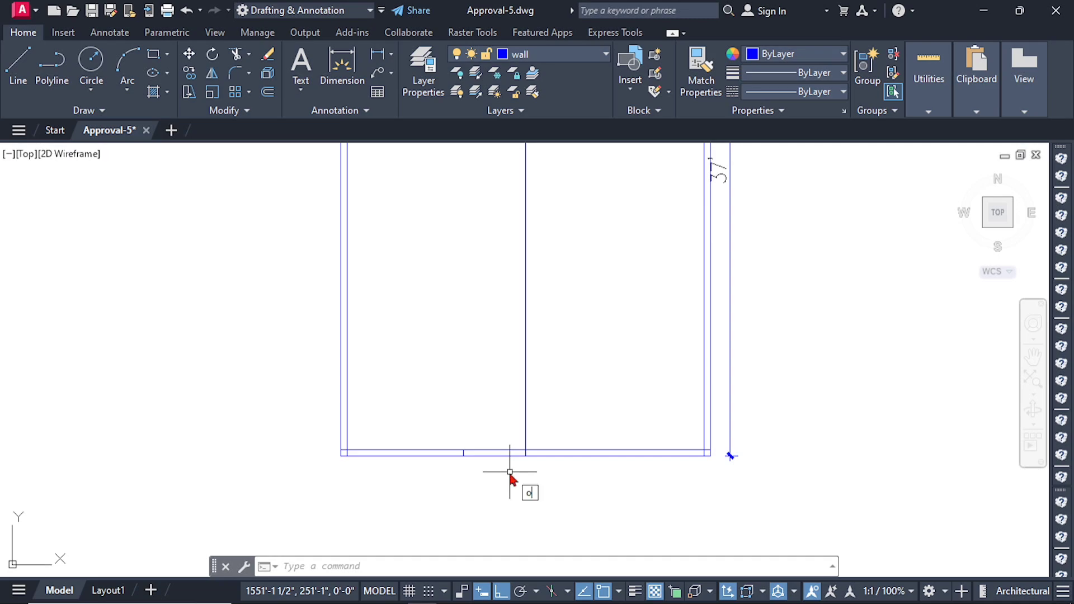
pyautogui.press('Return')
pyautogui.write("10'")
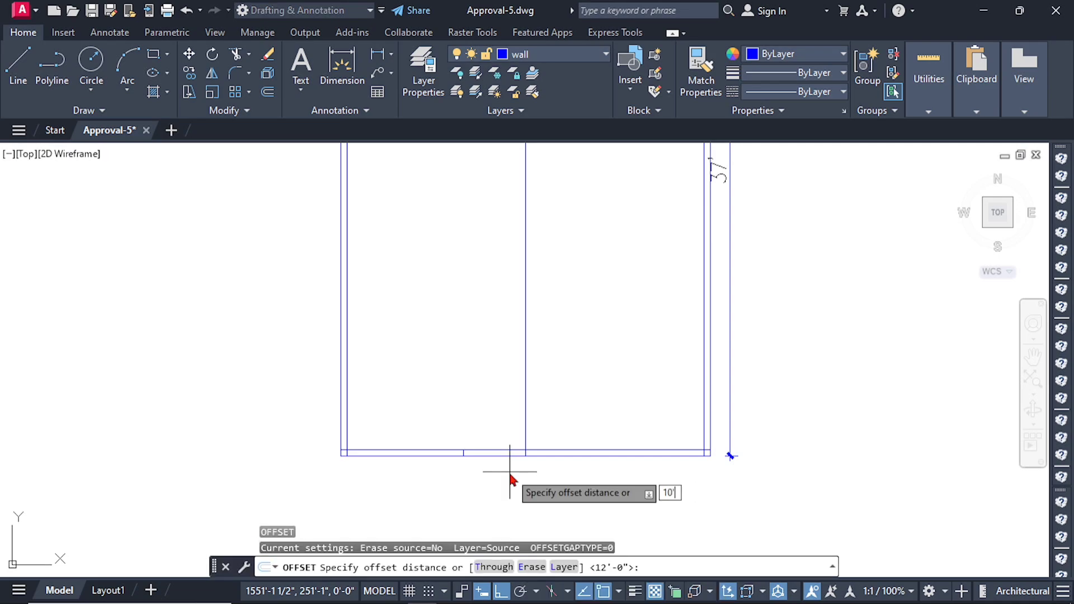
pyautogui.press('Return')
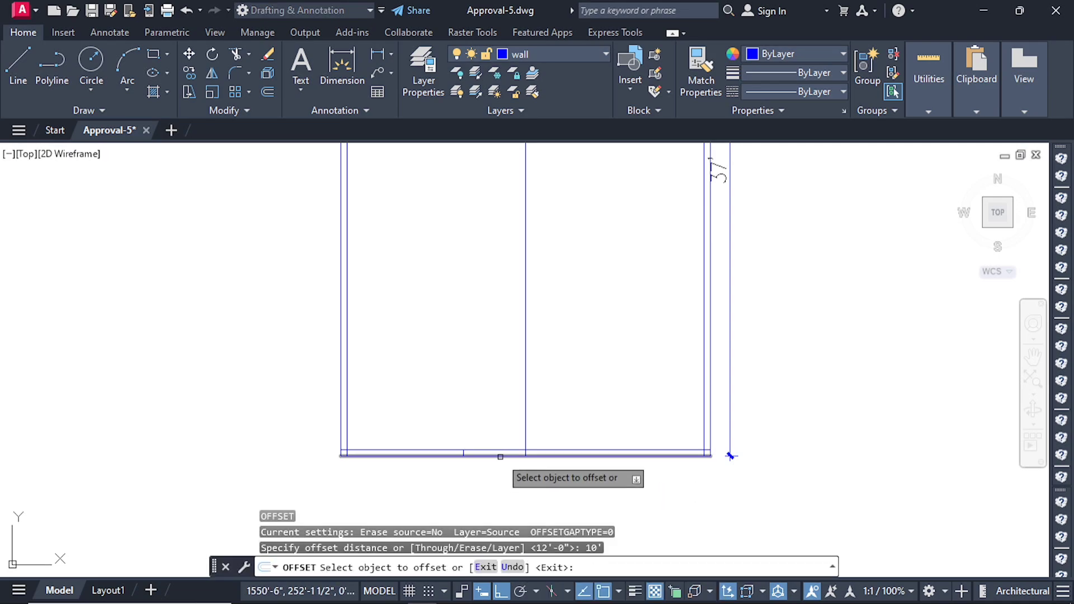
pyautogui.scroll(4, 491, 454)
pyautogui.click(488, 454)
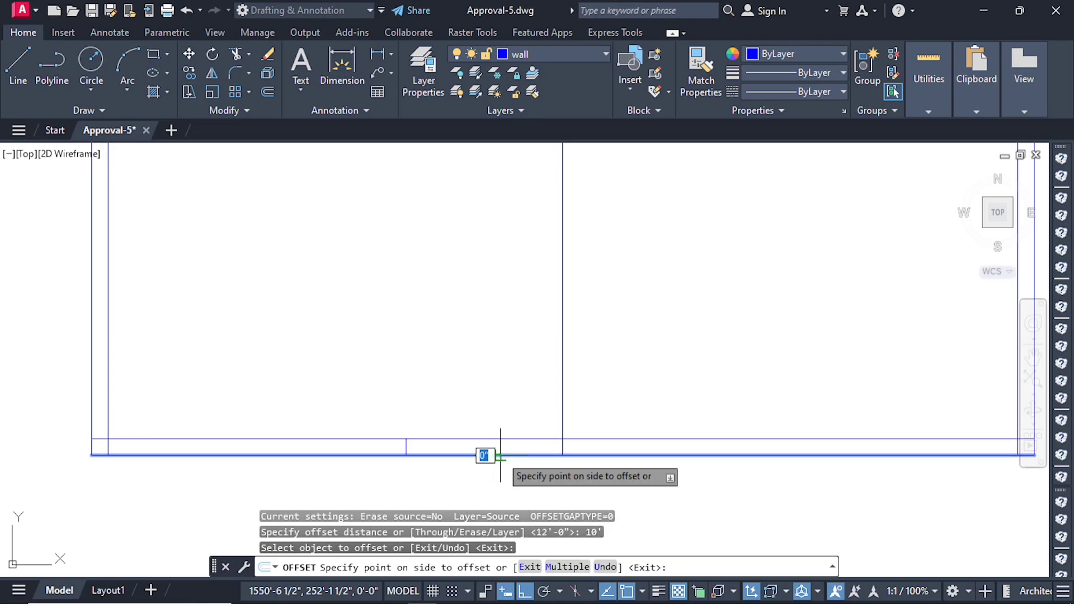
pyautogui.click(490, 315)
pyautogui.scroll(-4, 484, 387)
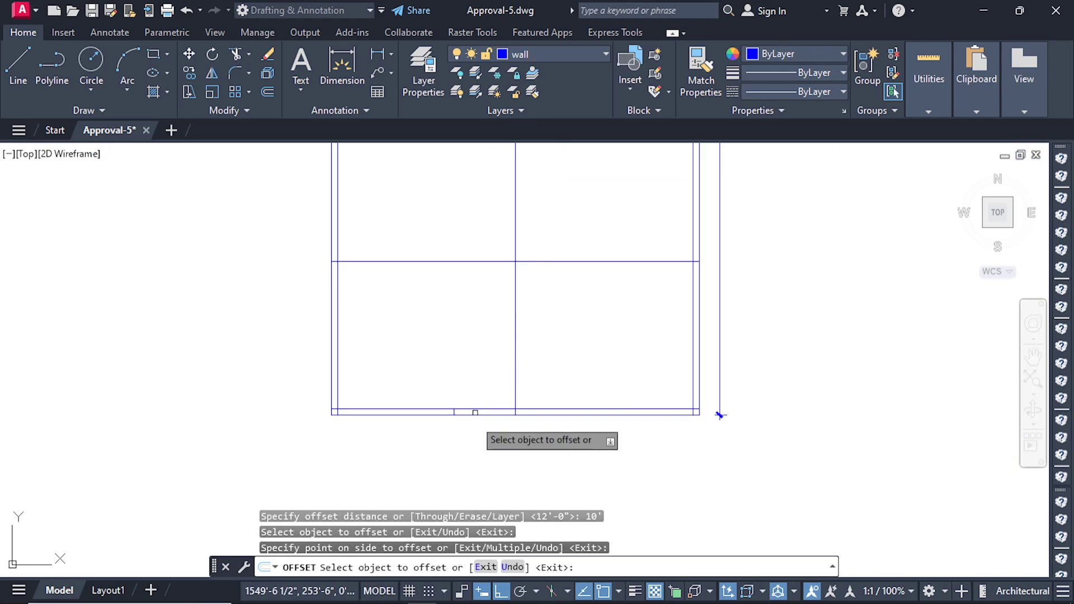
# Offset the bottom outer wall line 10' downward outside the plan, and delete that extra copy.
pyautogui.scroll(2, 469, 409)
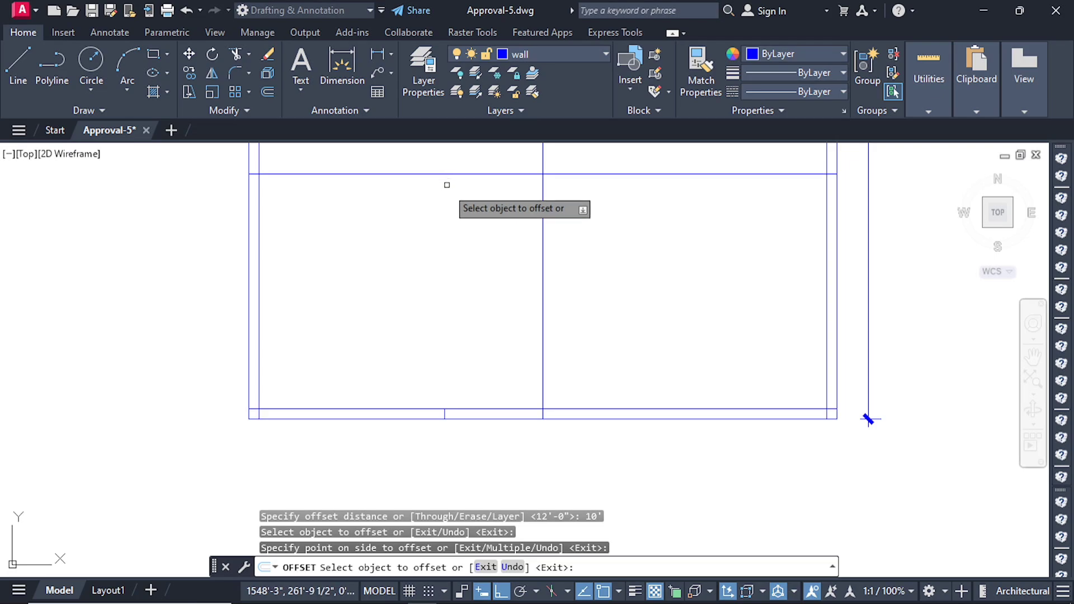
pyautogui.click(455, 419)
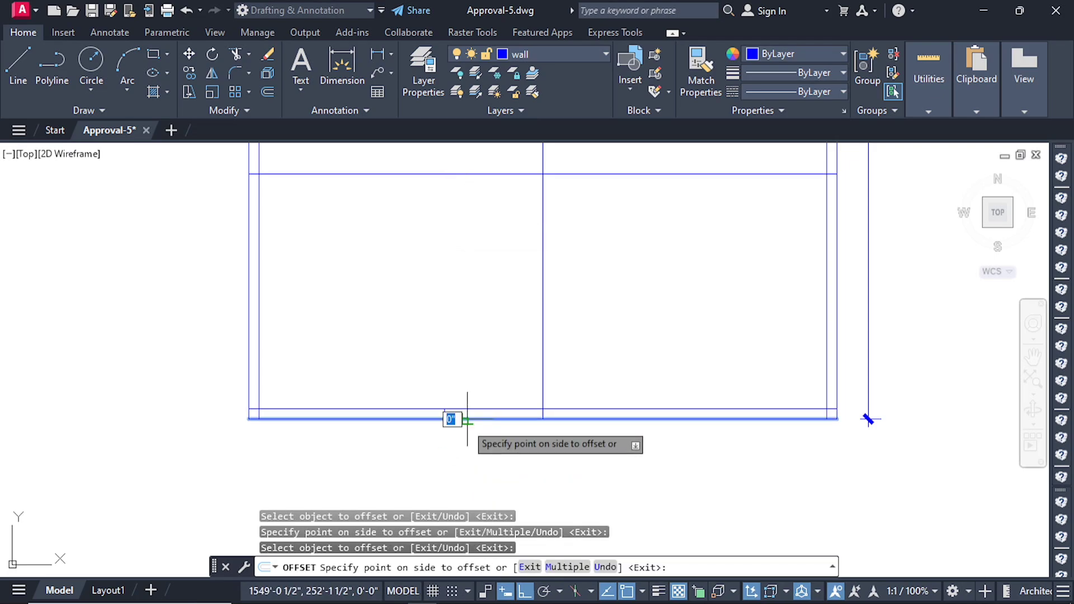
pyautogui.click(441, 472)
pyautogui.scroll(-5, 445, 399)
pyautogui.scroll(1, 441, 477)
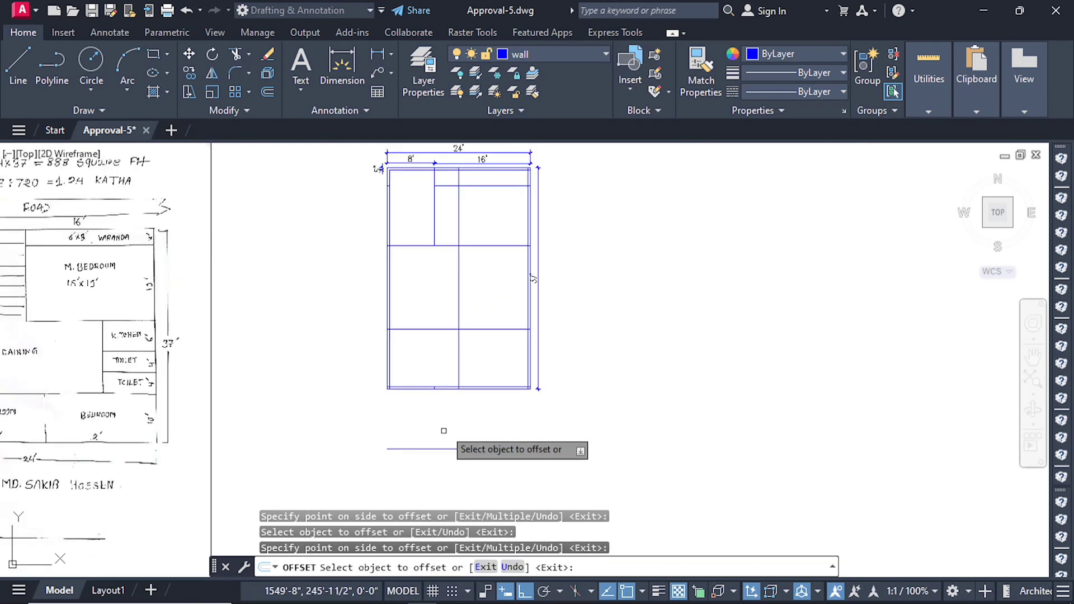
pyautogui.press('Escape')
pyautogui.press('Escape')
pyautogui.press('Escape')
pyautogui.click(436, 449)
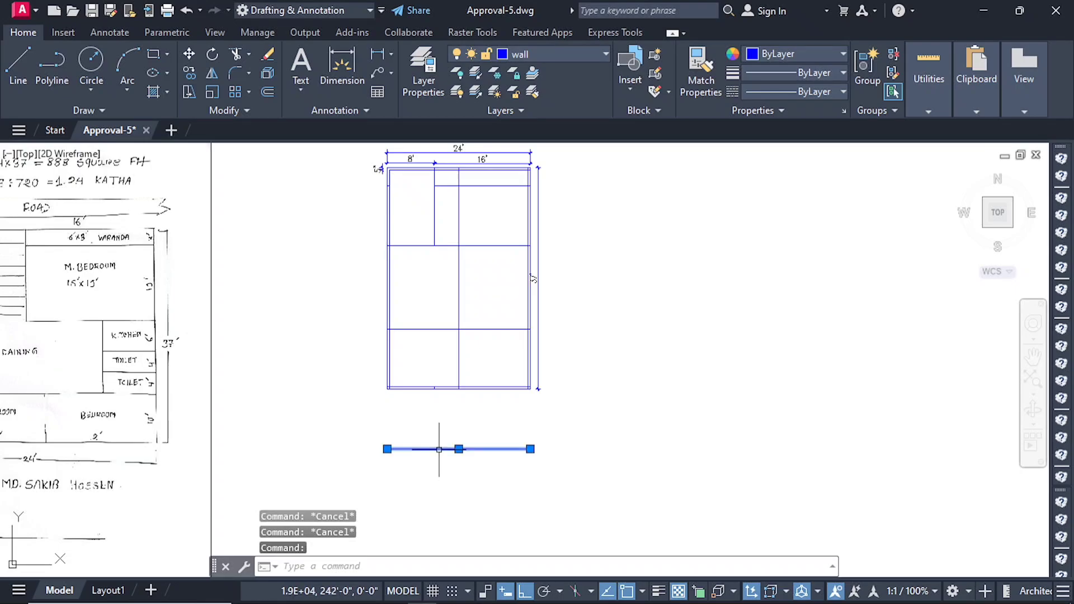
pyautogui.press('Delete')
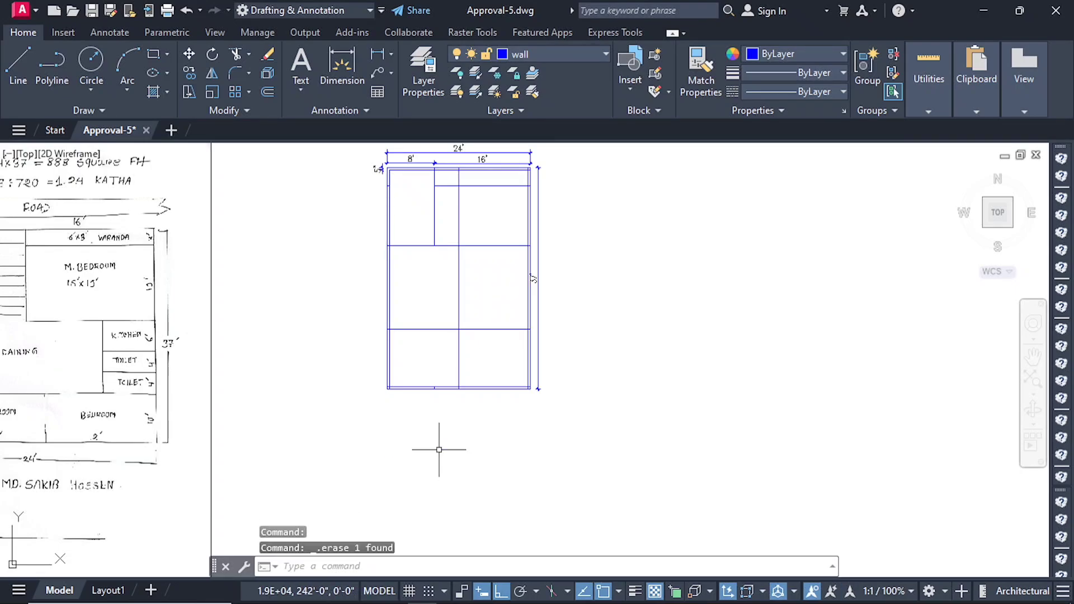
# Delete the short leftover vertical segment between the two bottom wall lines.
pyautogui.scroll(8, 422, 324)
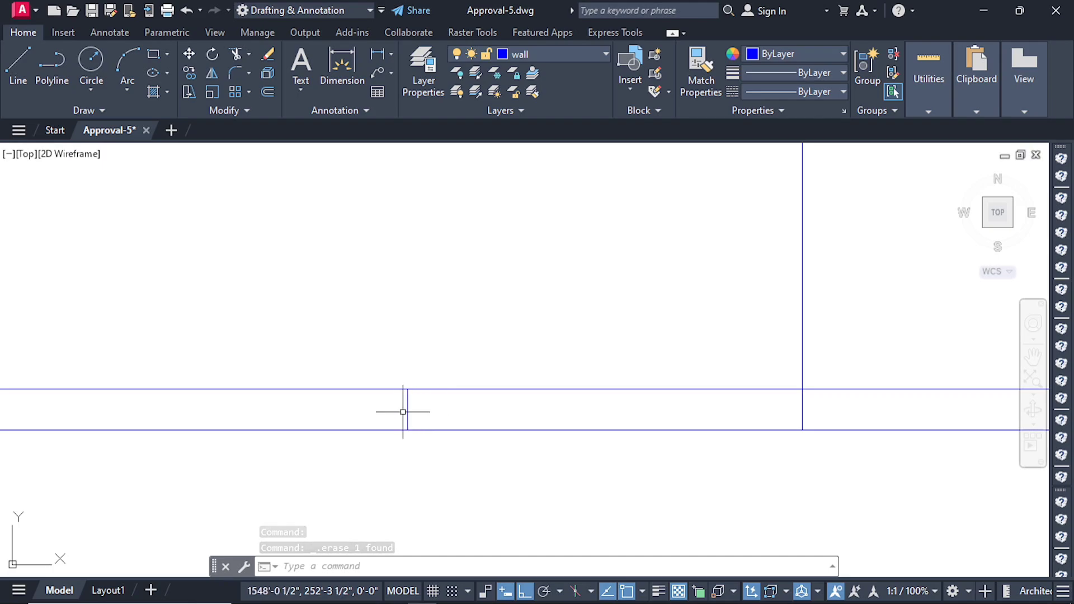
pyautogui.click(408, 410)
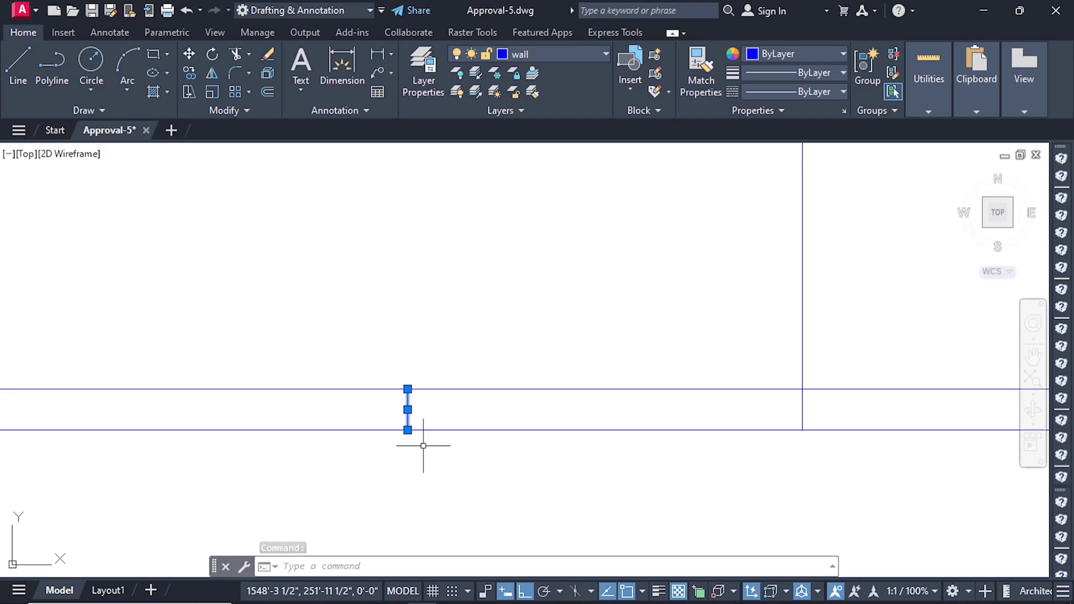
pyautogui.press('Delete')
pyautogui.press('Escape')
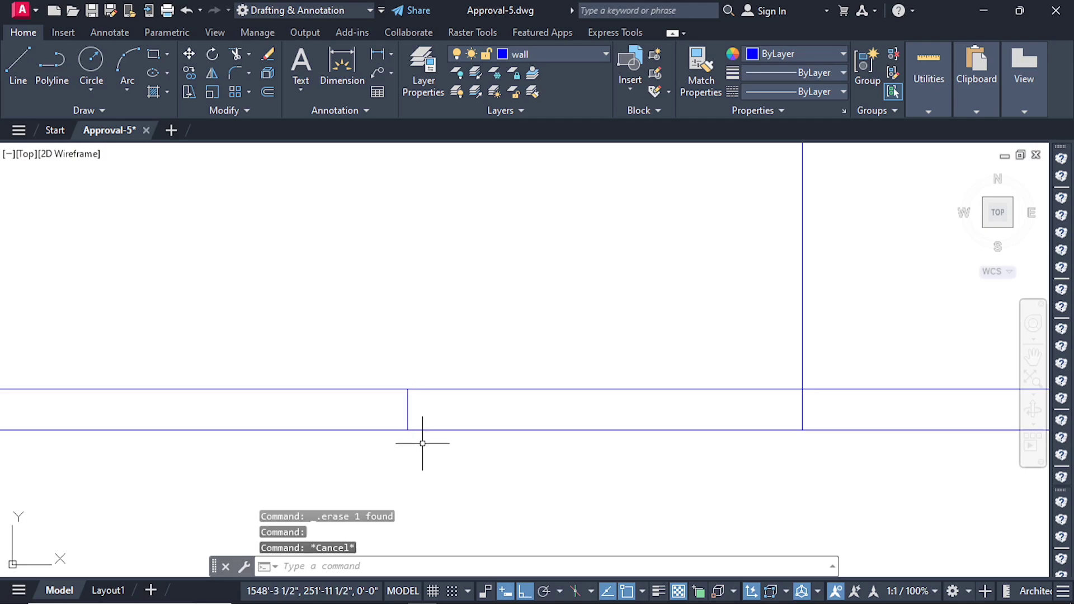
pyautogui.click(409, 410)
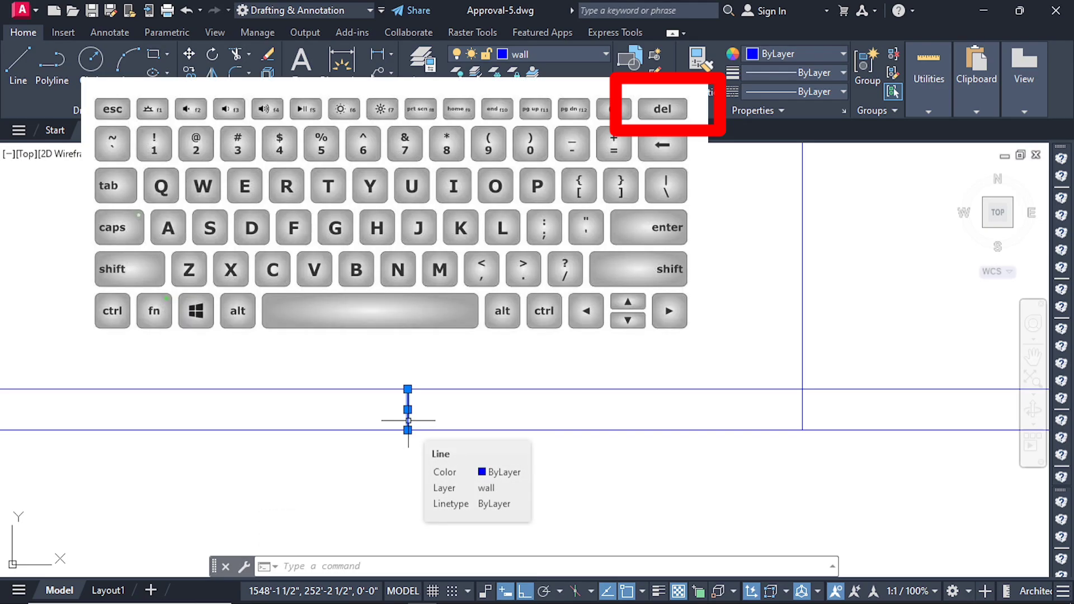
pyautogui.press('Delete')
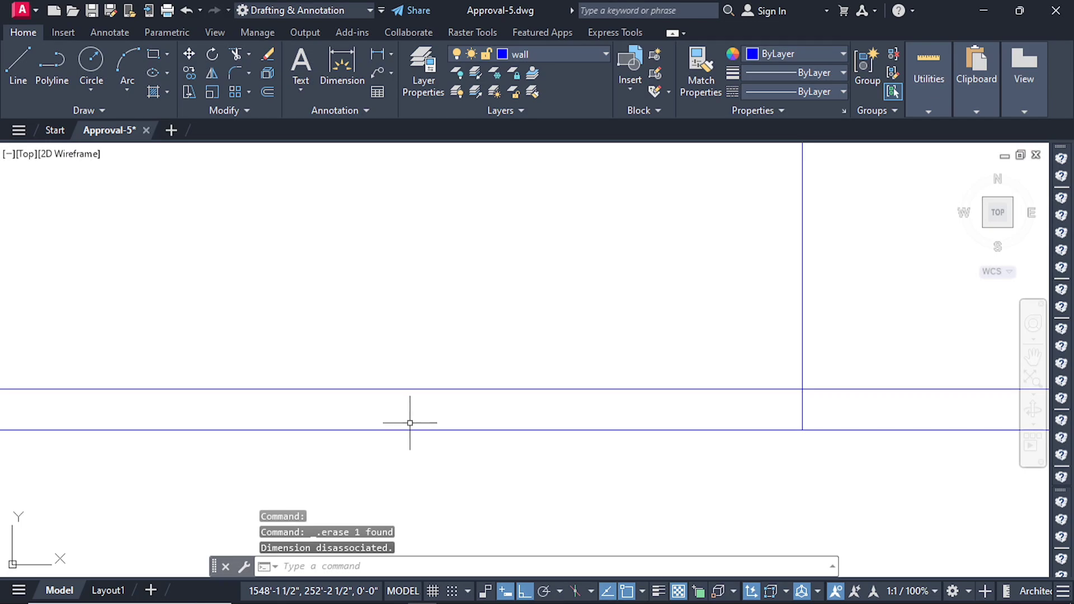
# Trim the vertical bedroom partition line where it crosses the dining area and the master bedroom, and end the Trim command.
pyautogui.scroll(-5, 410, 423)
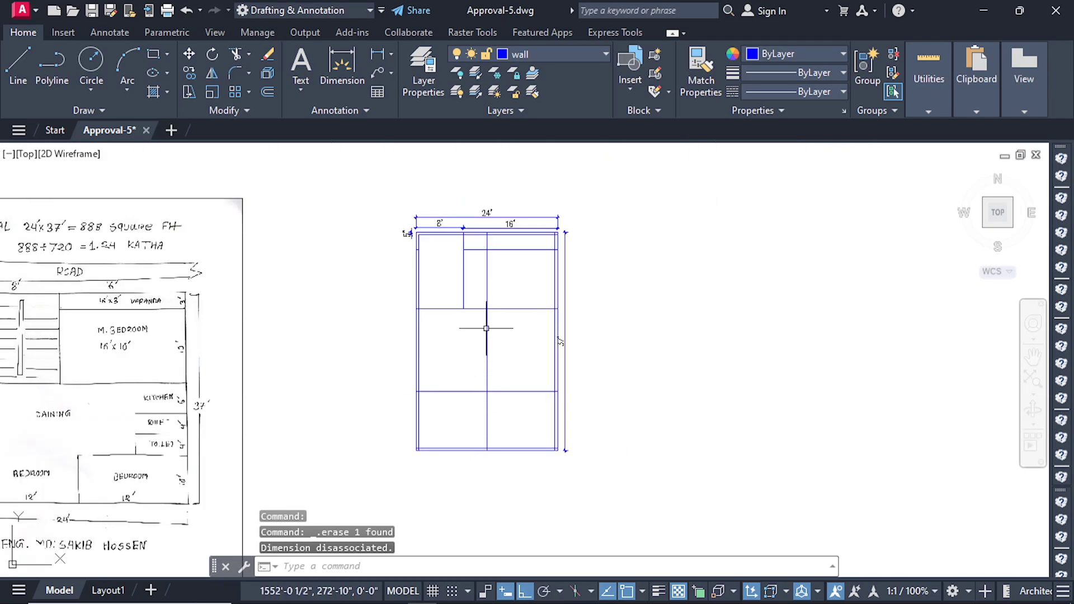
pyautogui.scroll(2, 487, 329)
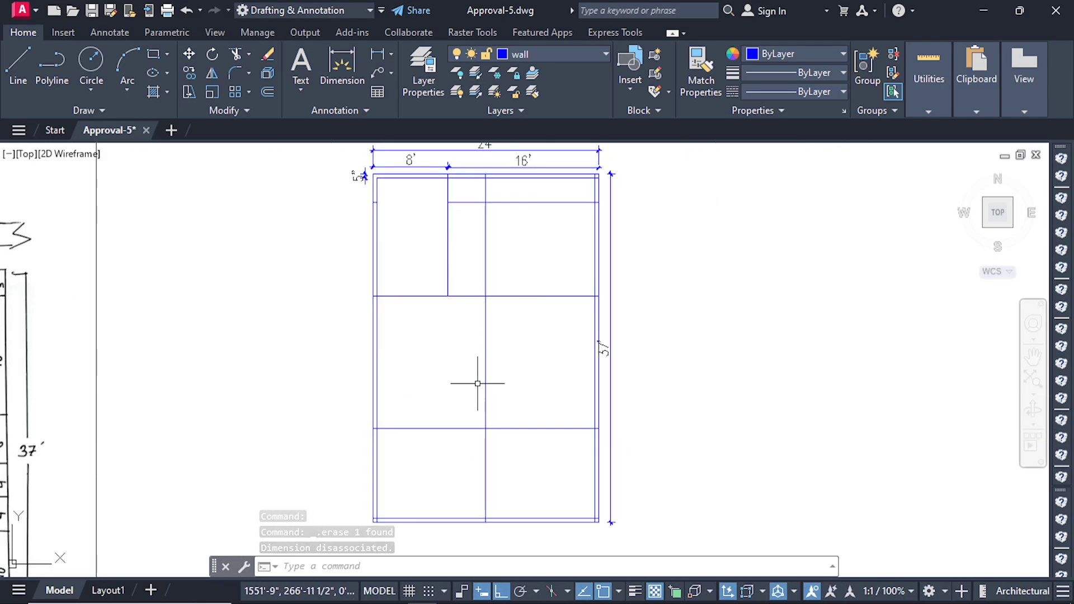
pyautogui.press('Escape')
pyautogui.press('Escape')
pyautogui.press('Escape')
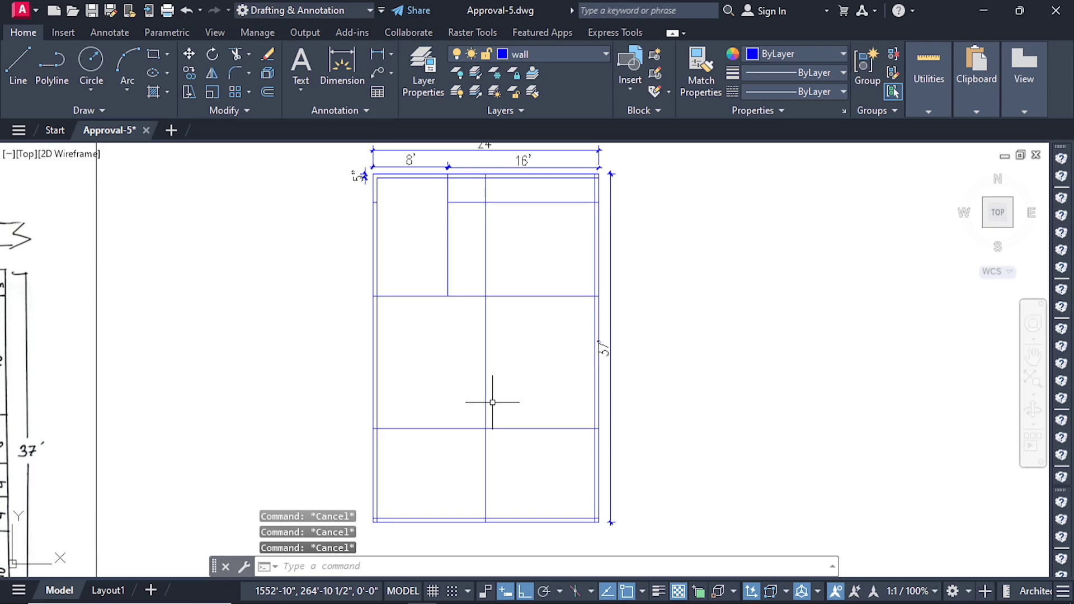
pyautogui.write('tr')
pyautogui.press('Return')
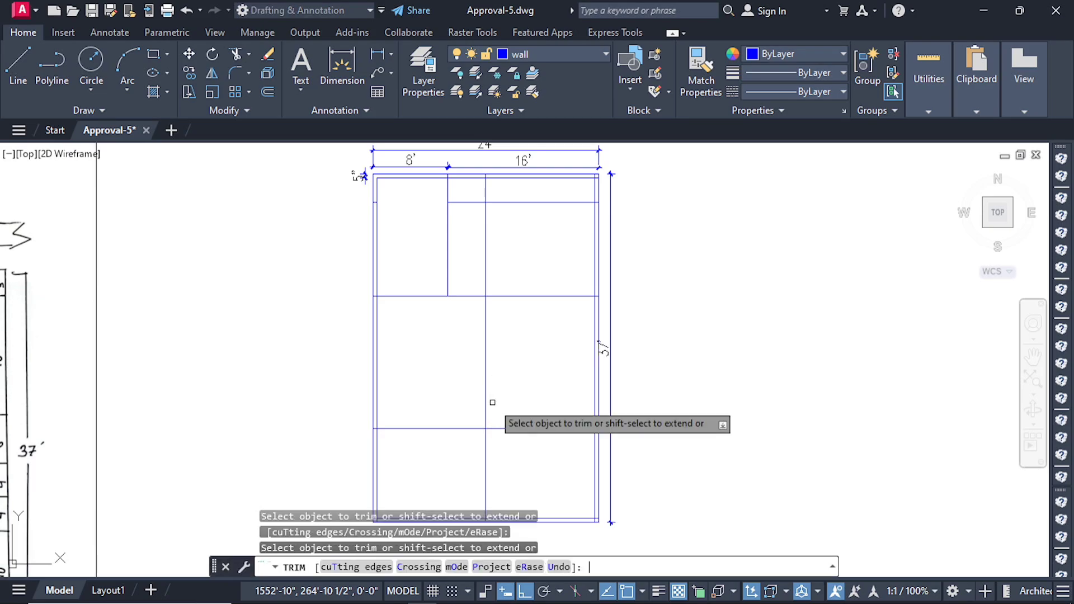
pyautogui.click(508, 375)
pyautogui.click(443, 374)
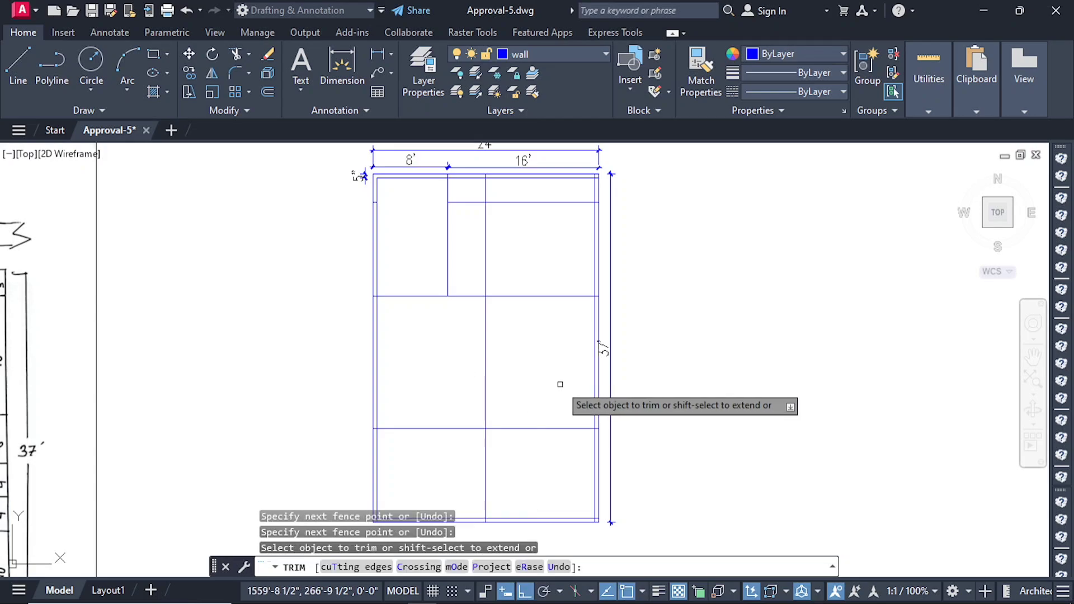
pyautogui.click(485, 377)
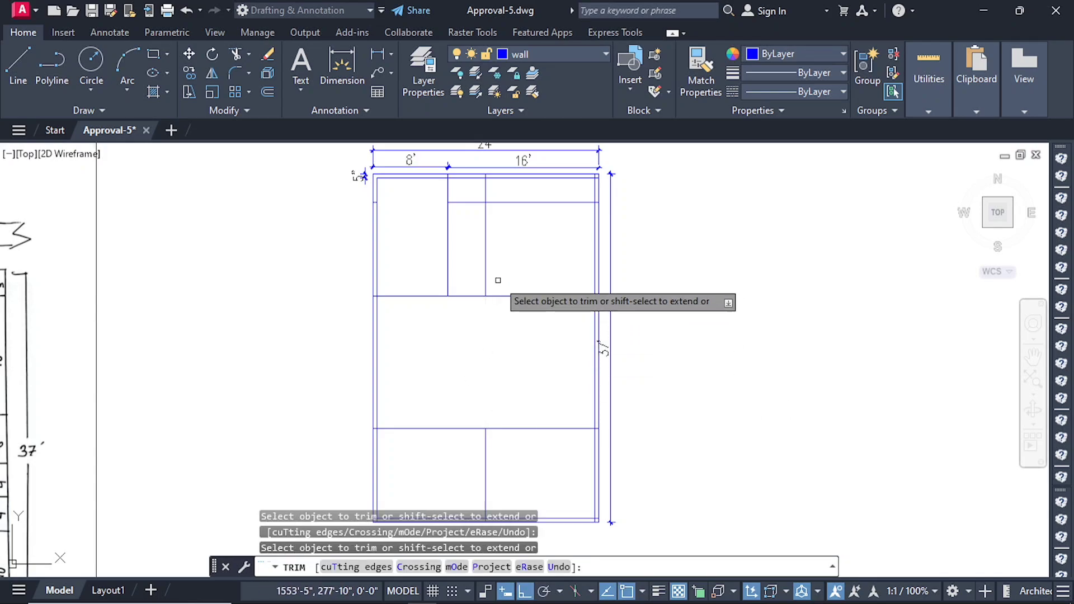
pyautogui.scroll(4, 470, 154)
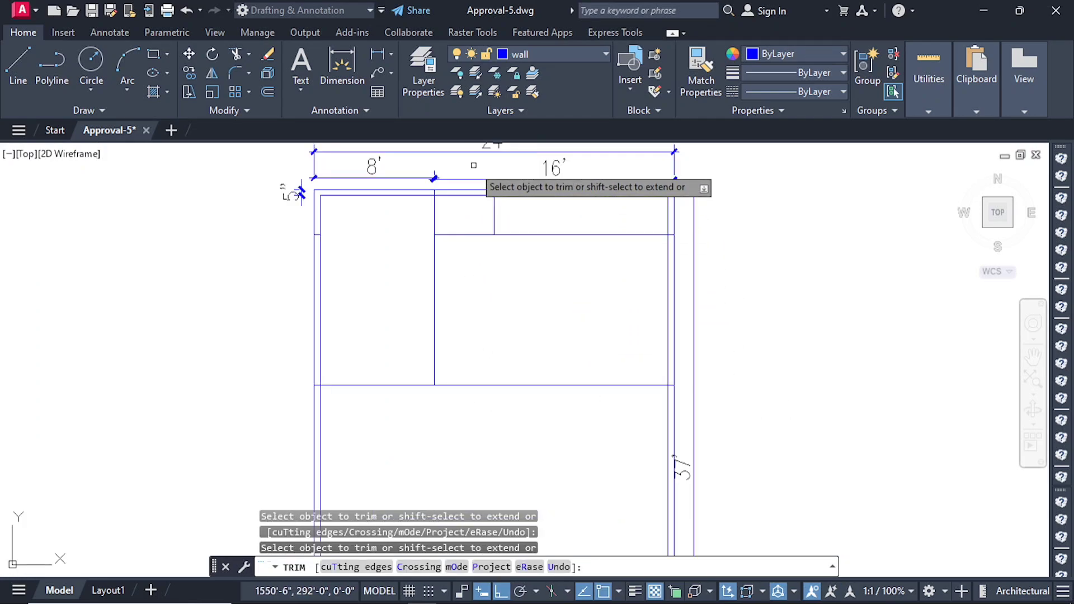
pyautogui.press('Escape')
pyautogui.press('Escape')
# Delete the leftover piece of the vertical partition line inside the veranda.
pyautogui.click(484, 191)
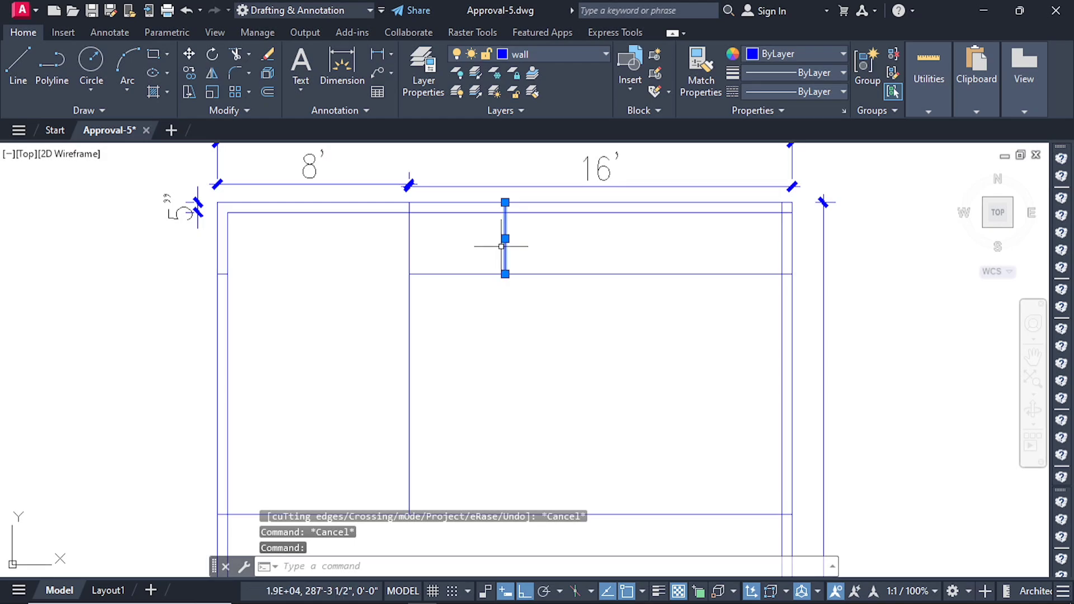
pyautogui.press('Delete')
pyautogui.scroll(-4, 453, 242)
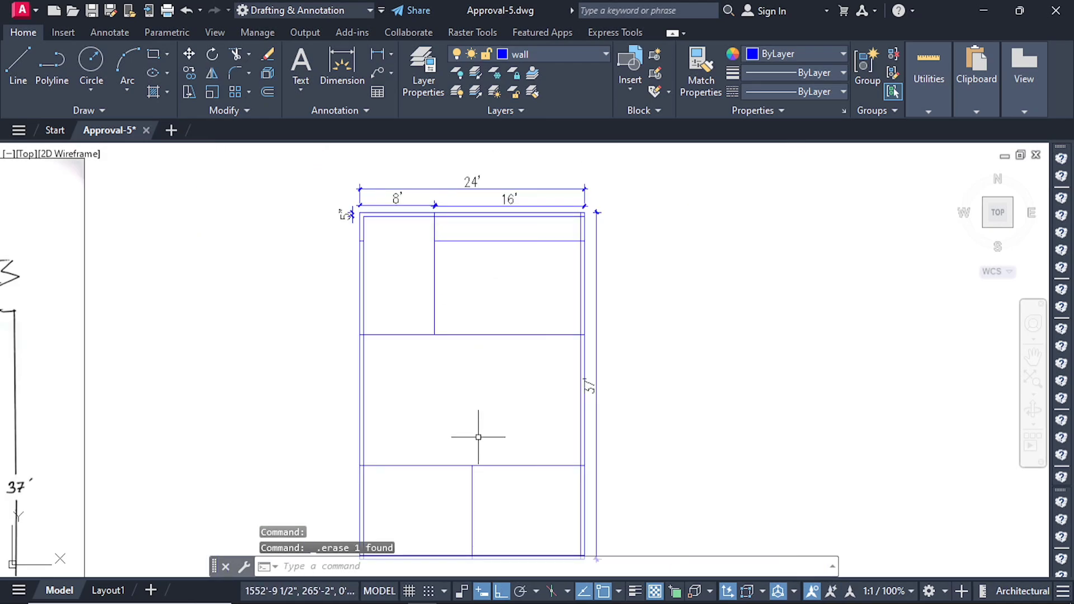
# Examine the kitchen and toilet layout and dimensions beside the dining area in the hand-drawn sketch.
pyautogui.scroll(-2, 450, 388)
pyautogui.scroll(2, 454, 448)
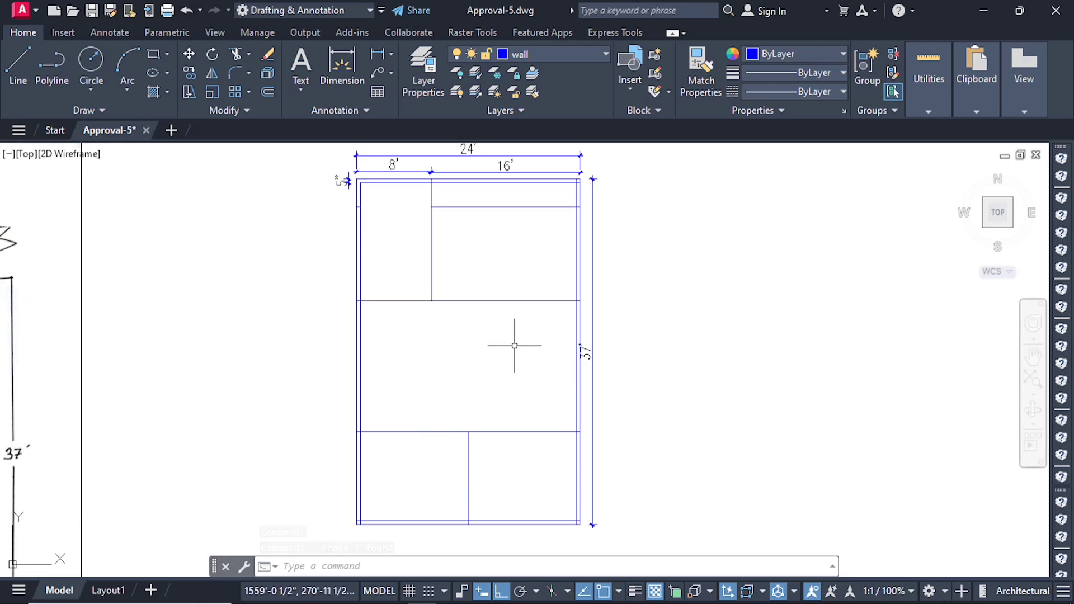
pyautogui.scroll(-5, 515, 346)
pyautogui.scroll(3, 371, 448)
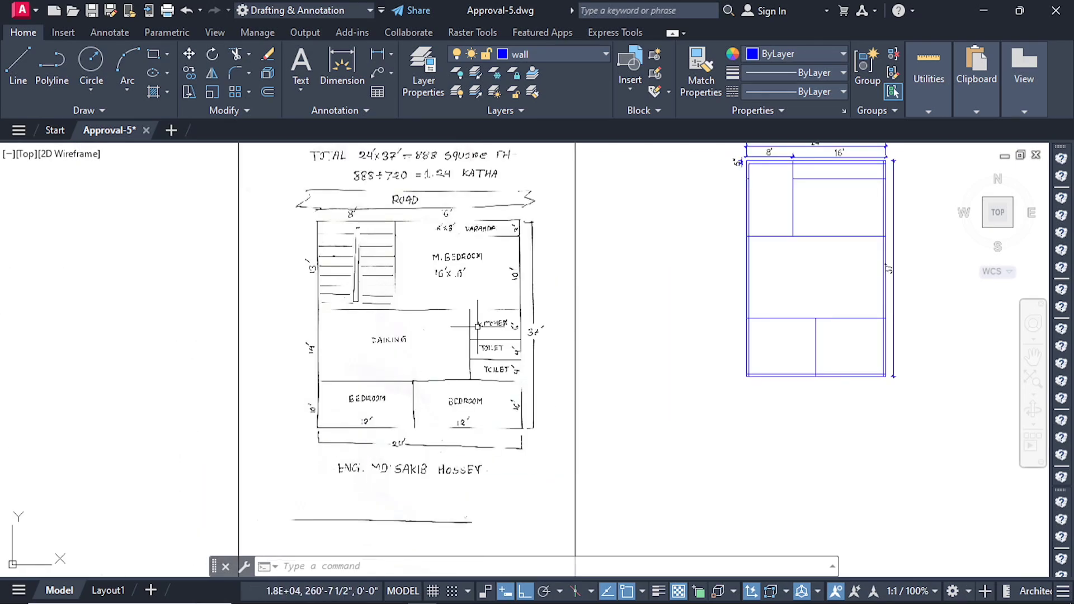
pyautogui.scroll(4, 477, 326)
pyautogui.scroll(-2, 321, 359)
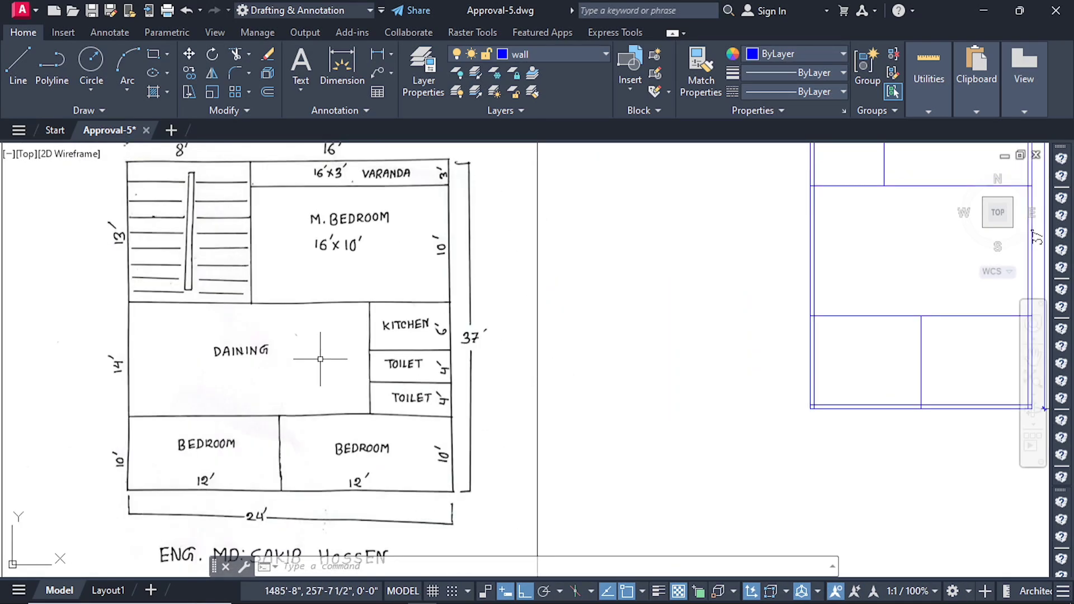
pyautogui.scroll(2, 424, 369)
pyautogui.scroll(-2, 286, 435)
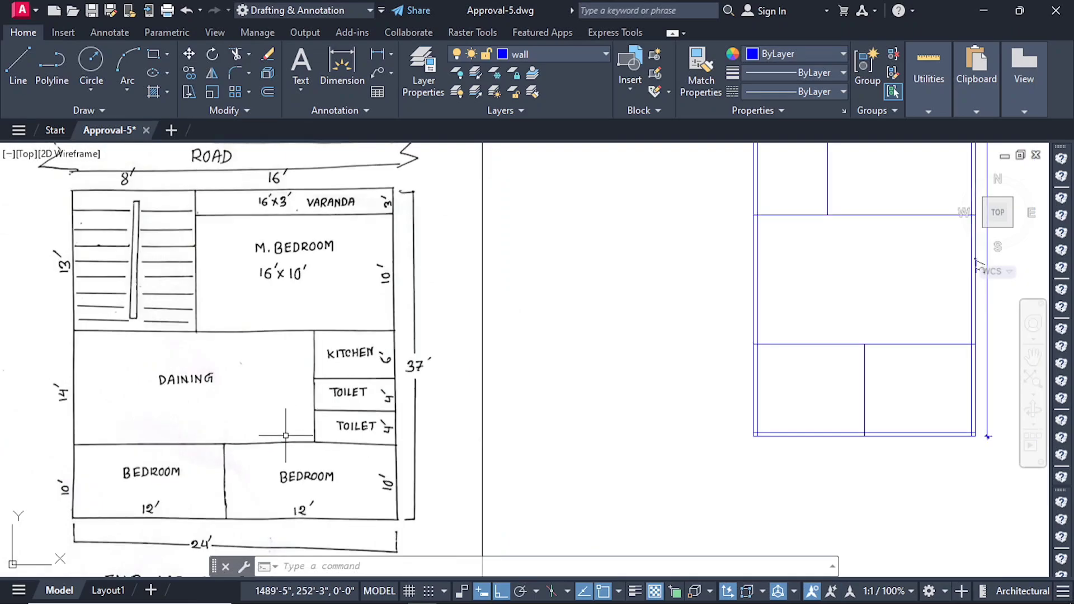
pyautogui.scroll(2, 370, 384)
pyautogui.scroll(-2, 268, 339)
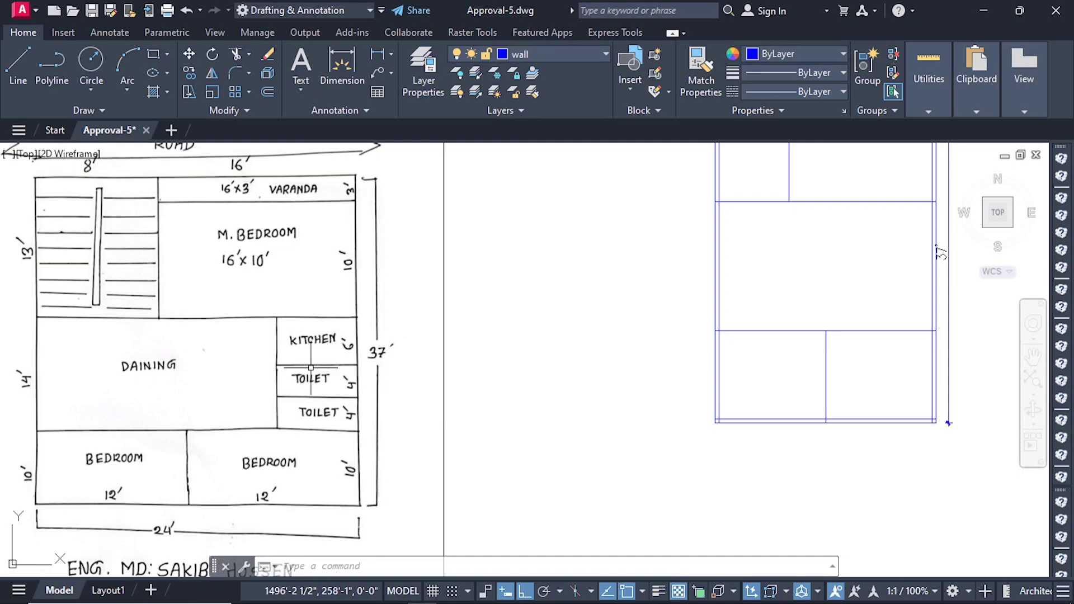
pyautogui.scroll(-2, 250, 366)
pyautogui.scroll(4, 300, 355)
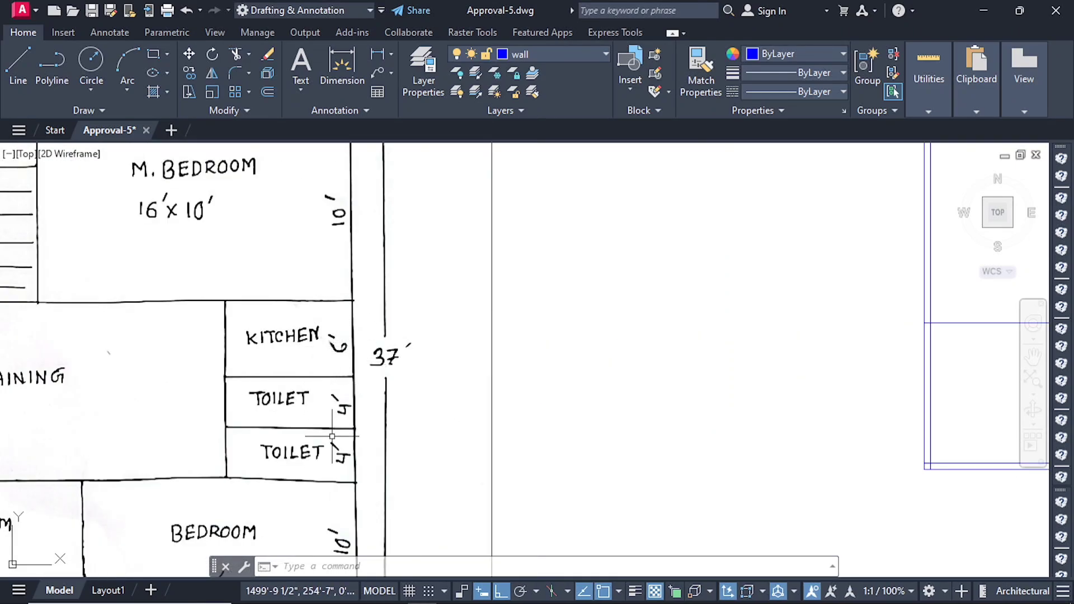
pyautogui.scroll(-5, 288, 456)
pyautogui.scroll(5, 475, 379)
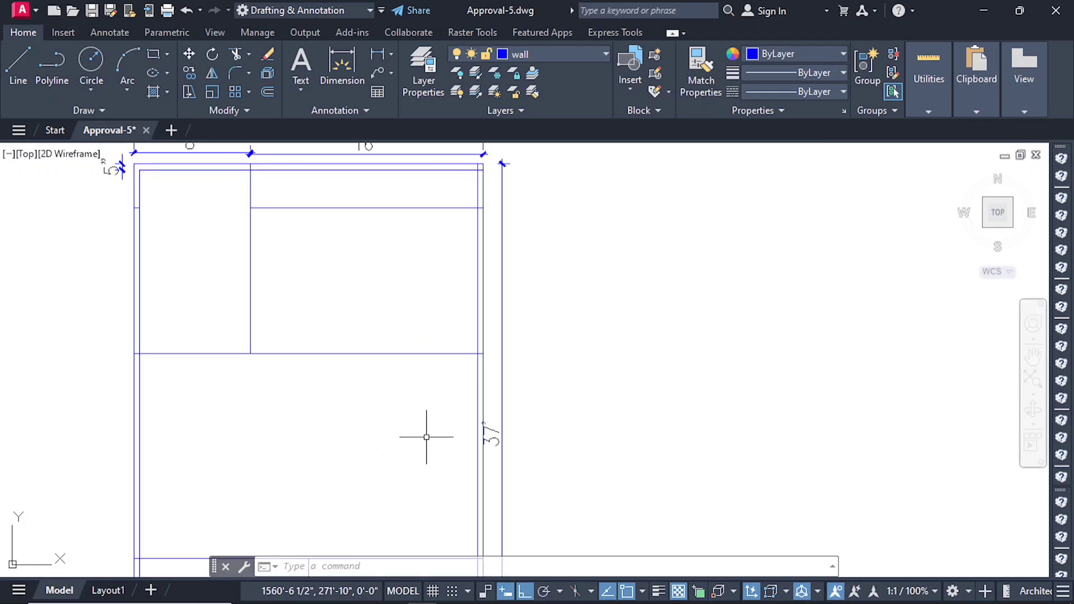
# Offset the master bedroom's lower wall line 6' downward to mark the kitchen's lower edge, and end the Offset command.
pyautogui.press('Escape')
pyautogui.press('Escape')
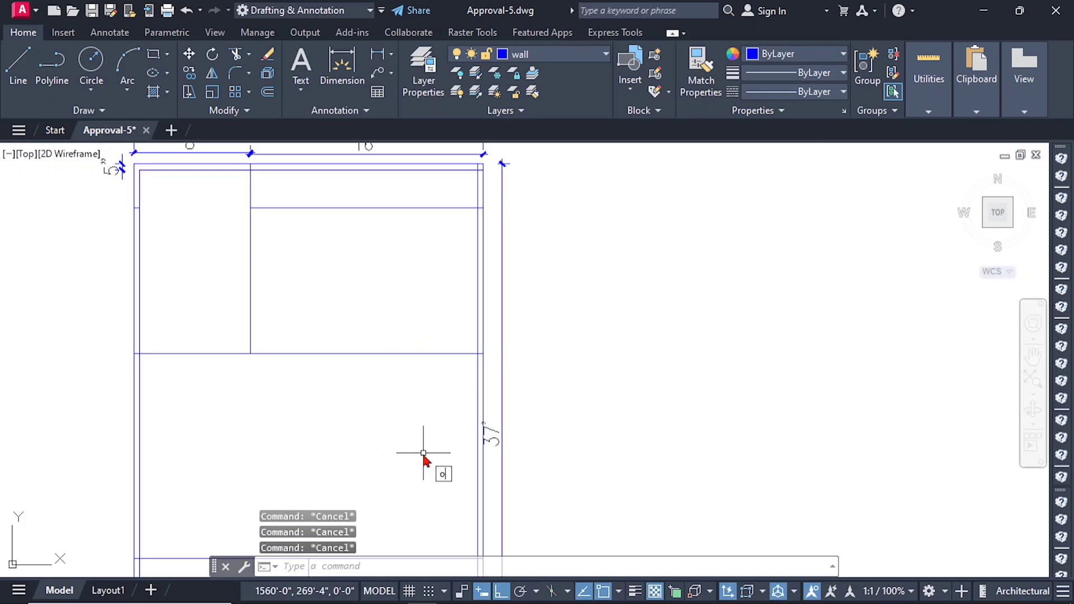
pyautogui.write('o')
pyautogui.press('Return')
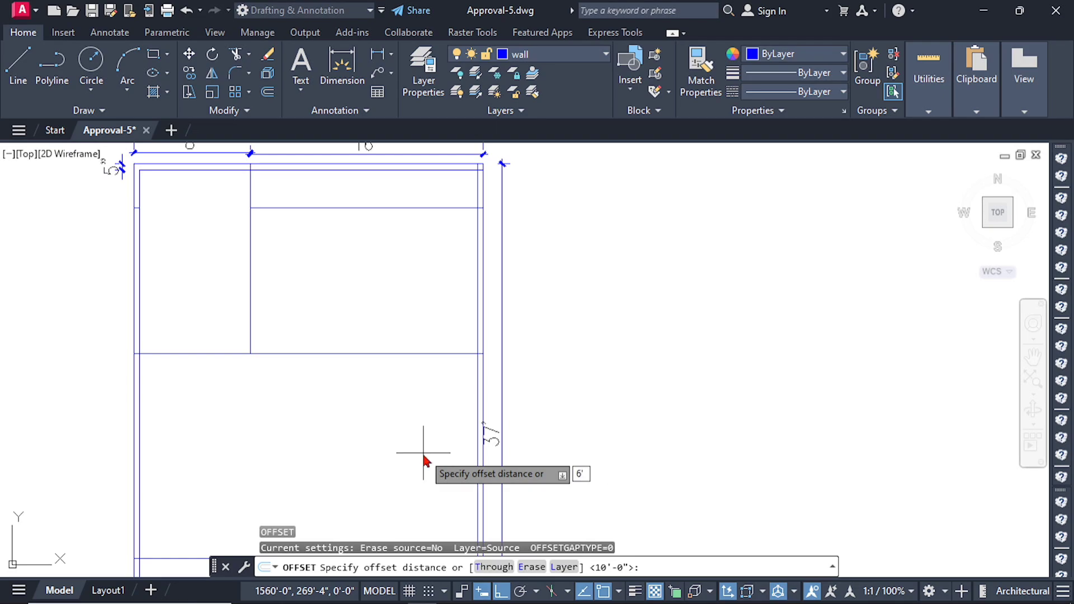
pyautogui.press('Return')
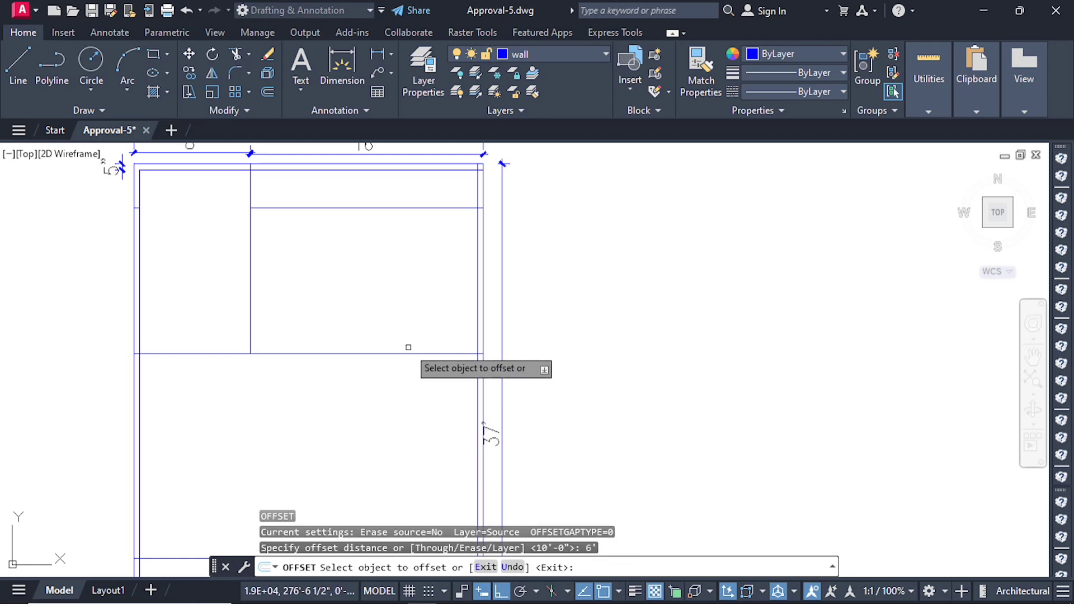
pyautogui.click(409, 353)
pyautogui.click(408, 410)
pyautogui.scroll(-4, 409, 413)
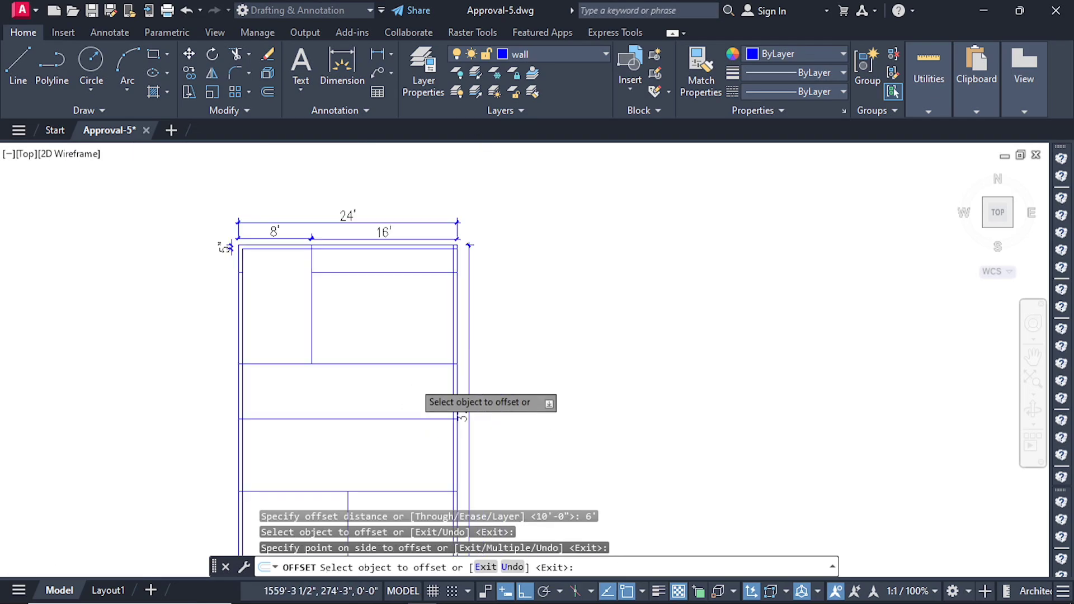
pyautogui.scroll(4, 411, 420)
pyautogui.press('Escape')
pyautogui.press('Escape')
pyautogui.press('Escape')
pyautogui.press('Escape')
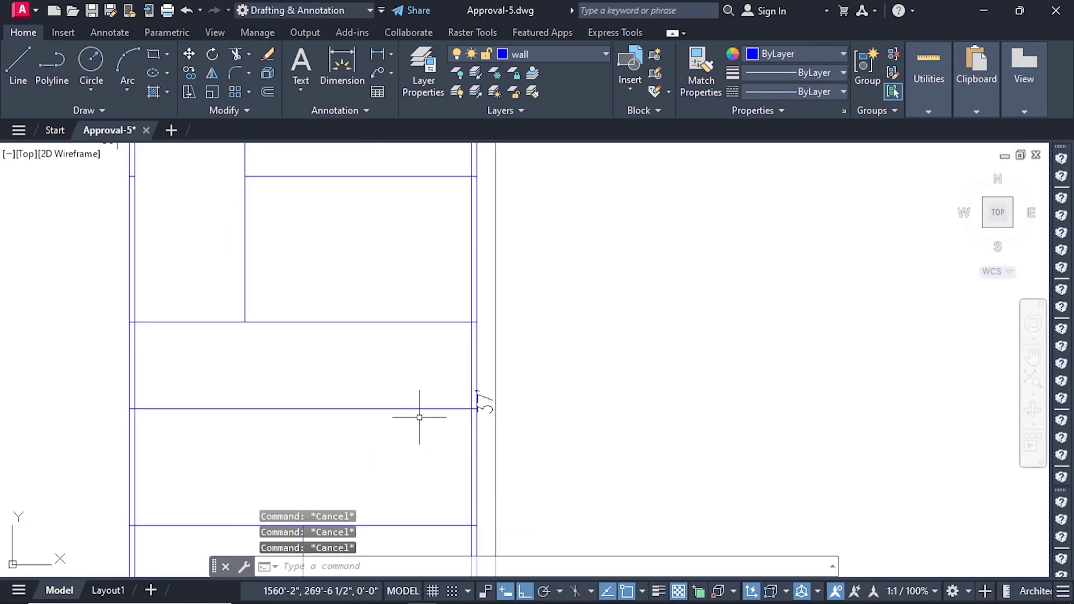
pyautogui.write("4'")
pyautogui.press('Return')
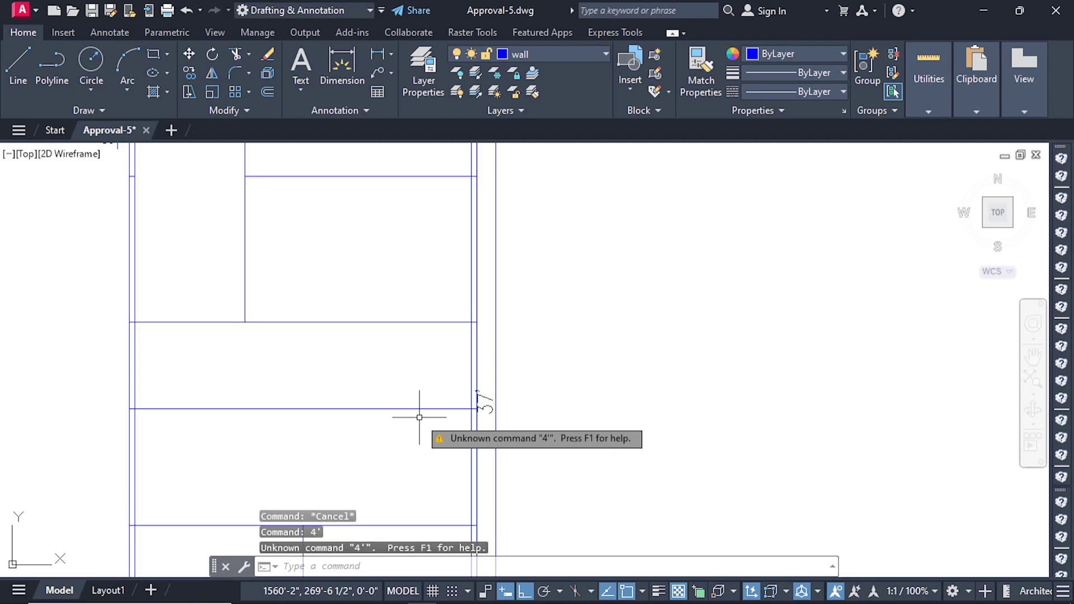
pyautogui.press('Escape')
pyautogui.press('Escape')
# Offset the kitchen's lower line 4' downward to mark the division between the two toilets, and end the Offset command.
pyautogui.write('o')
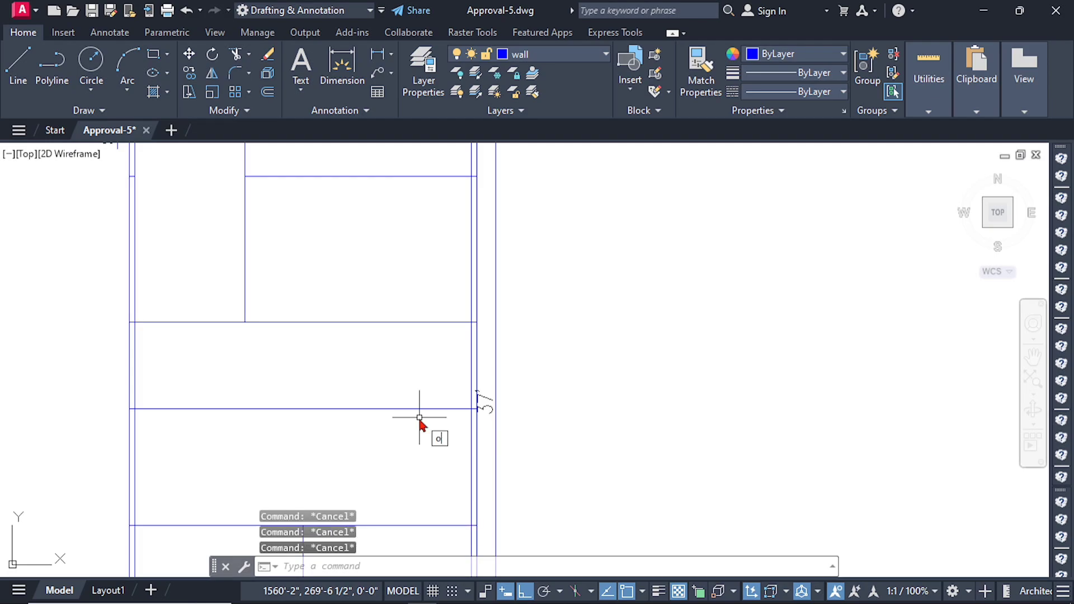
pyautogui.press('Return')
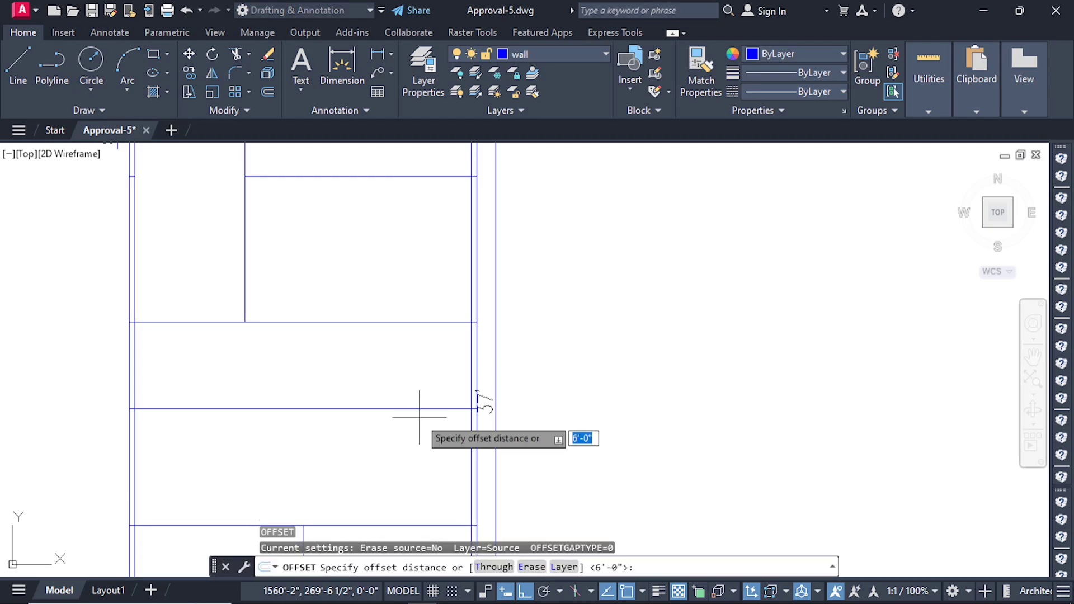
pyautogui.write("4'")
pyautogui.press('Return')
pyautogui.click(423, 411)
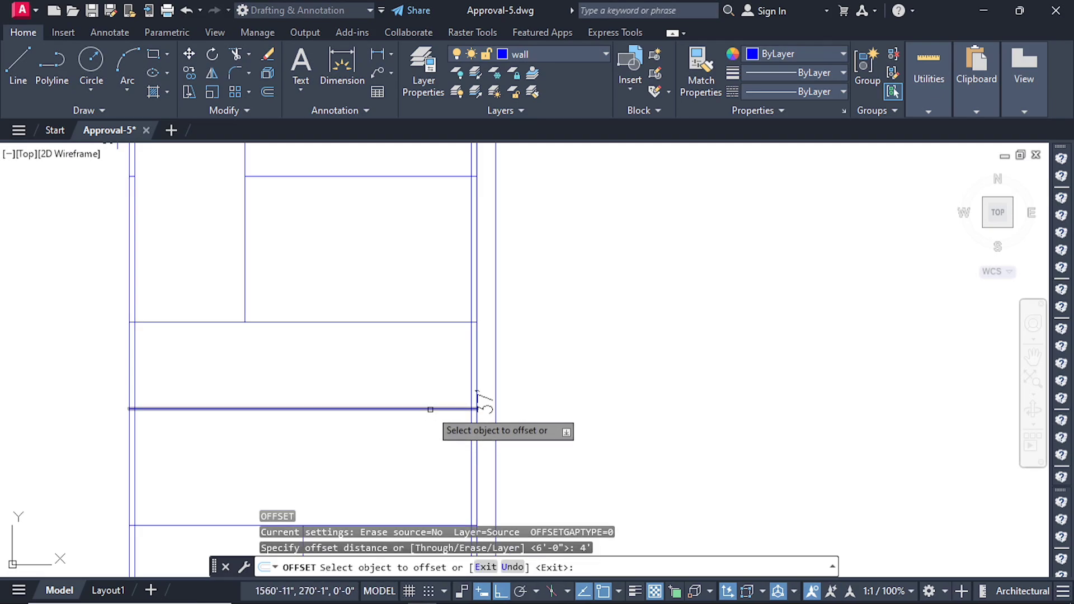
pyautogui.click(428, 439)
pyautogui.scroll(-3, 425, 420)
pyautogui.scroll(3, 423, 442)
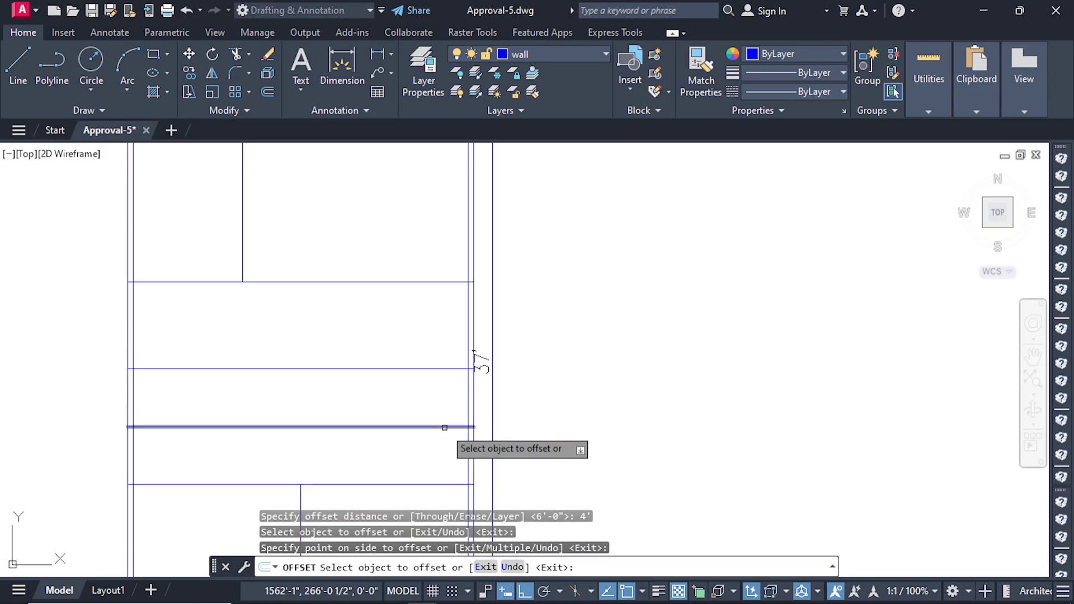
pyautogui.scroll(-3, 425, 427)
pyautogui.scroll(3, 414, 430)
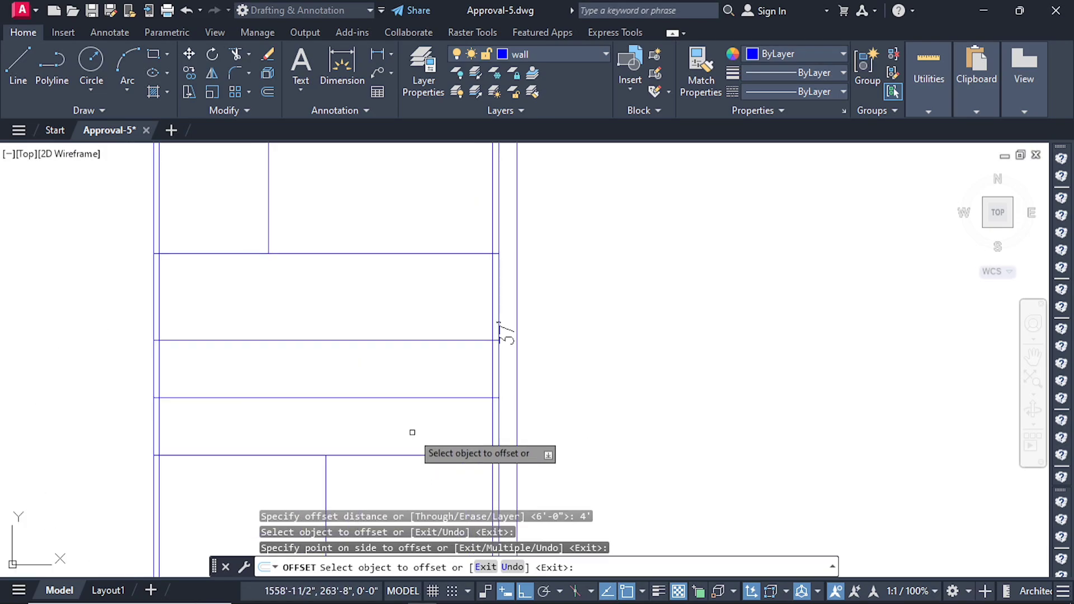
pyautogui.press('Escape')
pyautogui.press('Escape')
pyautogui.press('Escape')
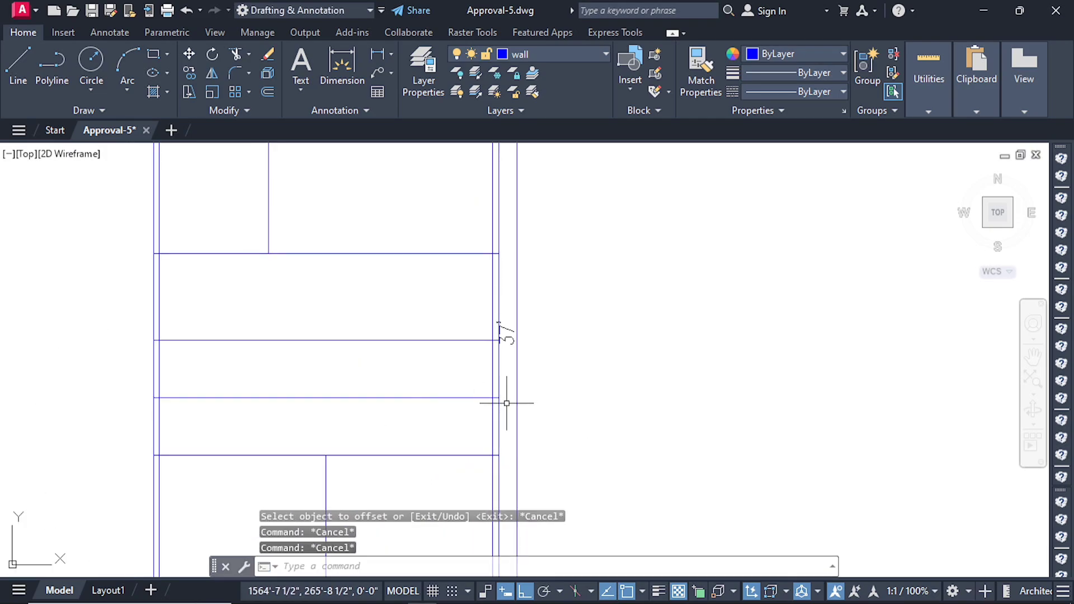
# Compare the plan with the hand-drawn sketch, checking the kitchen and toilet block and the bedroom dimensions below it.
pyautogui.scroll(-6, 412, 427)
pyautogui.scroll(4, 349, 445)
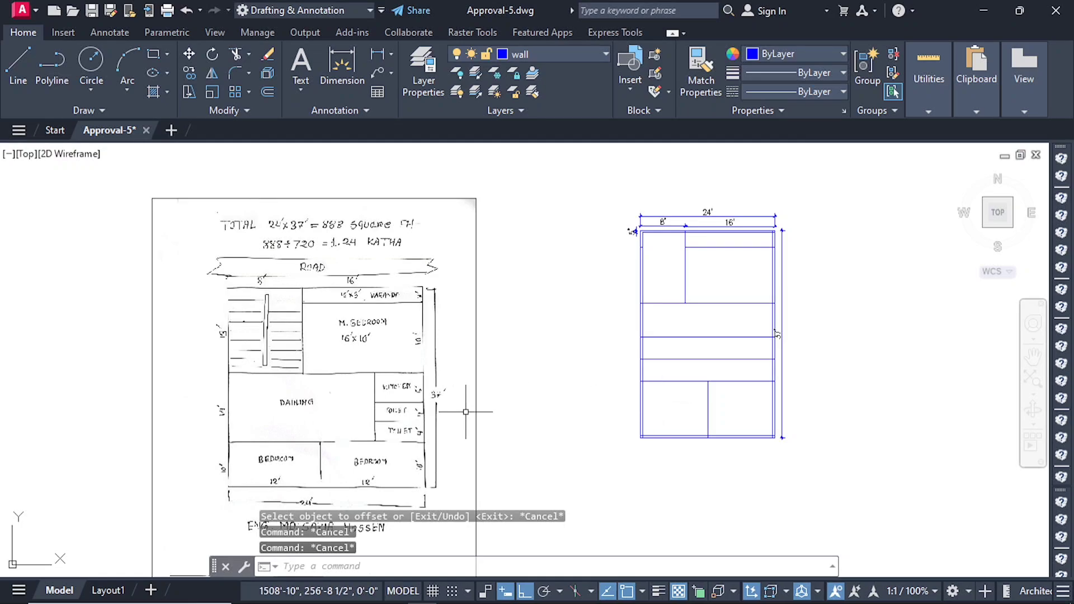
pyautogui.scroll(-2, 294, 434)
pyautogui.scroll(1, 608, 398)
pyautogui.scroll(2, 496, 396)
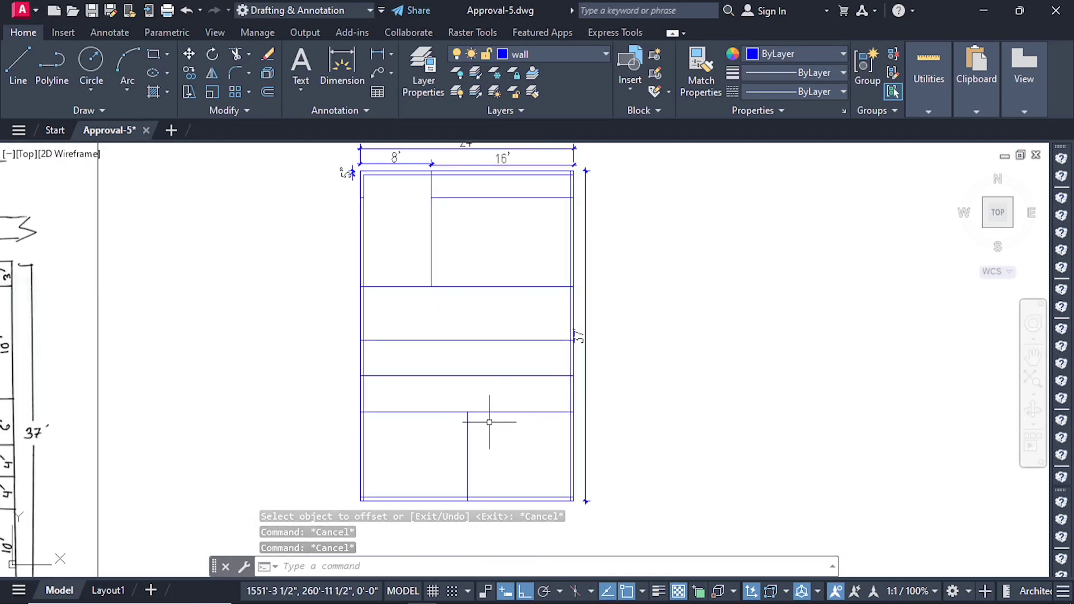
pyautogui.scroll(4, 448, 388)
pyautogui.scroll(-4, 448, 422)
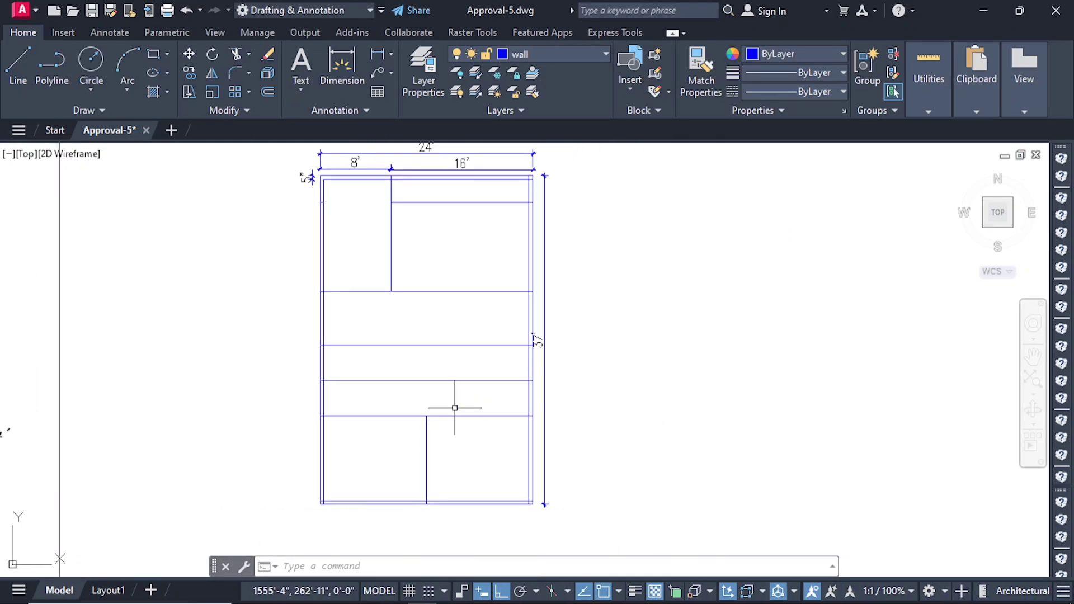
pyautogui.scroll(2, 498, 407)
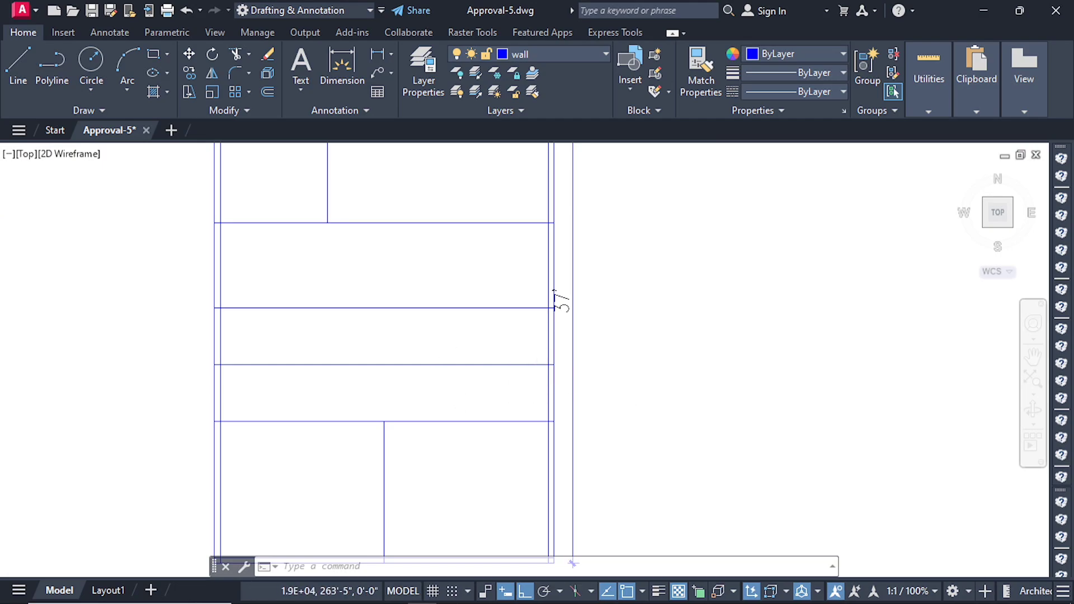
pyautogui.scroll(-5, 475, 403)
pyautogui.scroll(6, 391, 442)
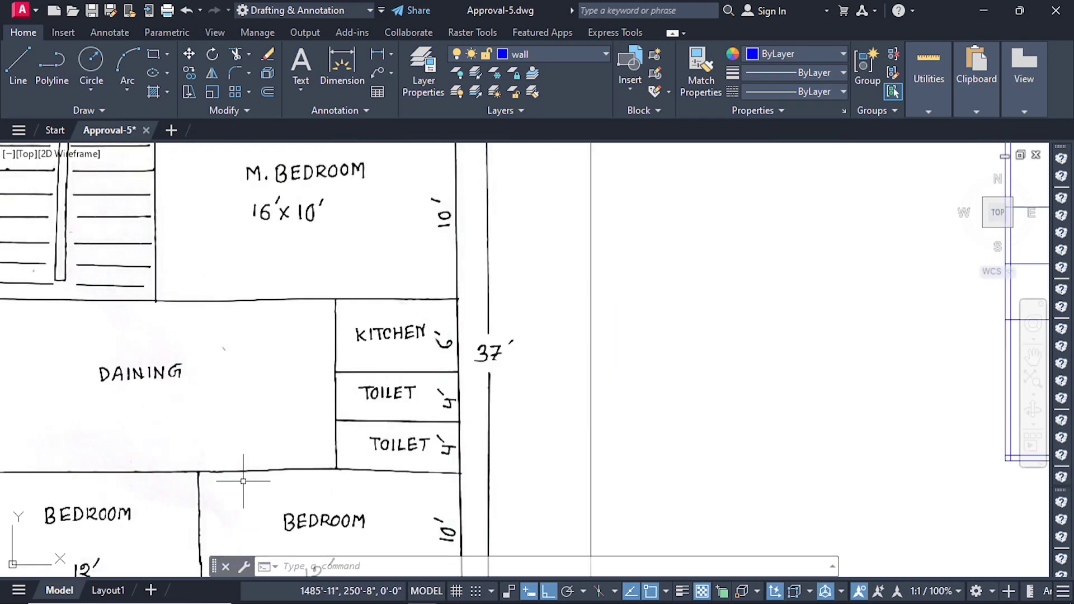
pyautogui.scroll(2, 227, 485)
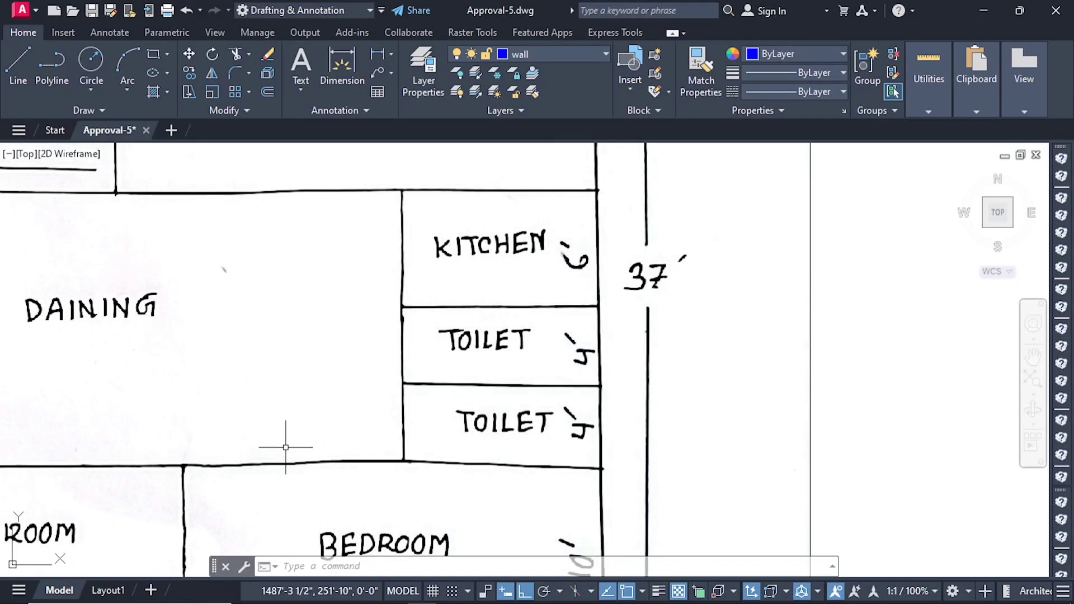
pyautogui.scroll(-4, 285, 448)
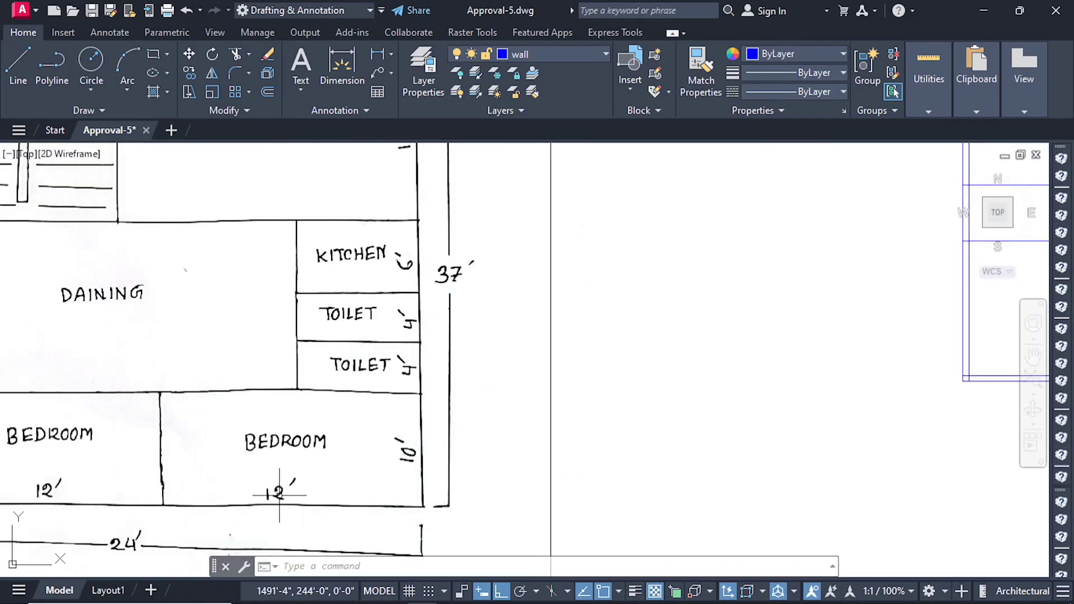
# Offset the plan's right outer wall line 8' to the left to mark the kitchen and toilet block's inner wall, and end the Offset command.
pyautogui.scroll(-5, 175, 468)
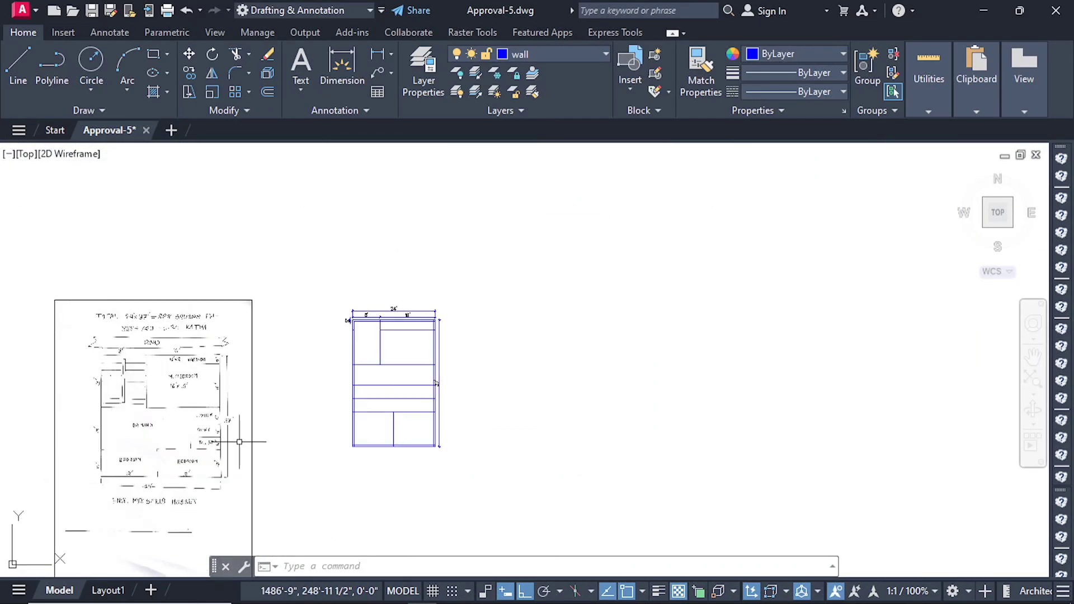
pyautogui.scroll(5, 396, 384)
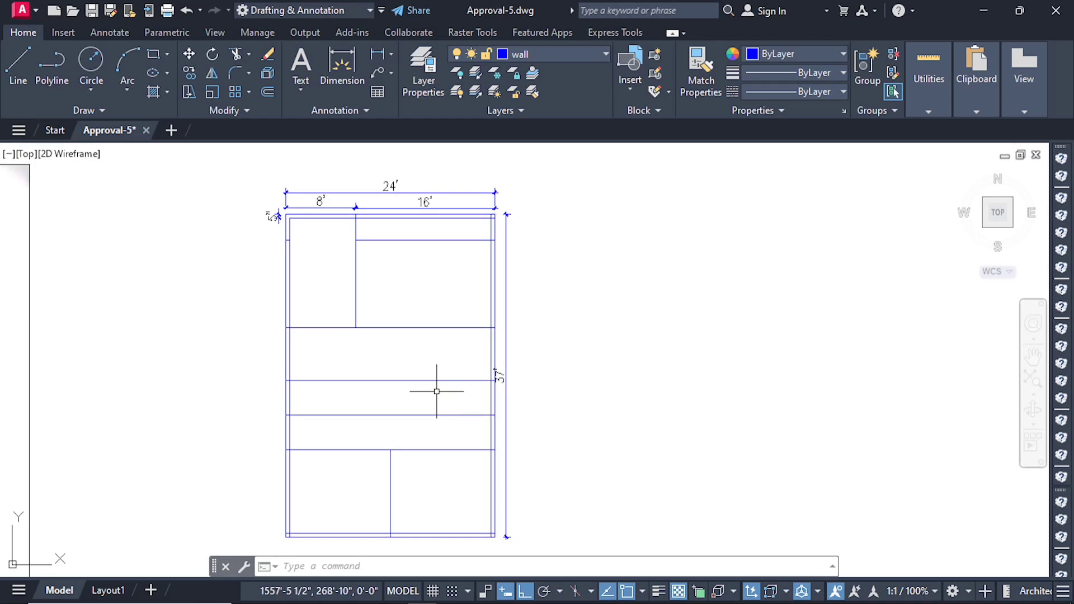
pyautogui.scroll(4, 437, 391)
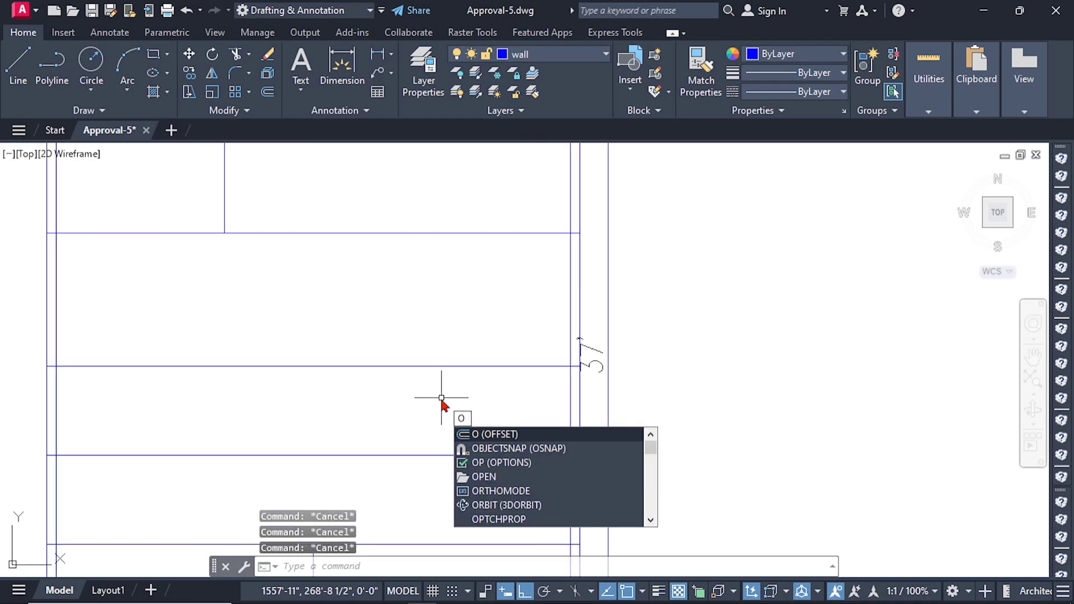
pyautogui.press('Return')
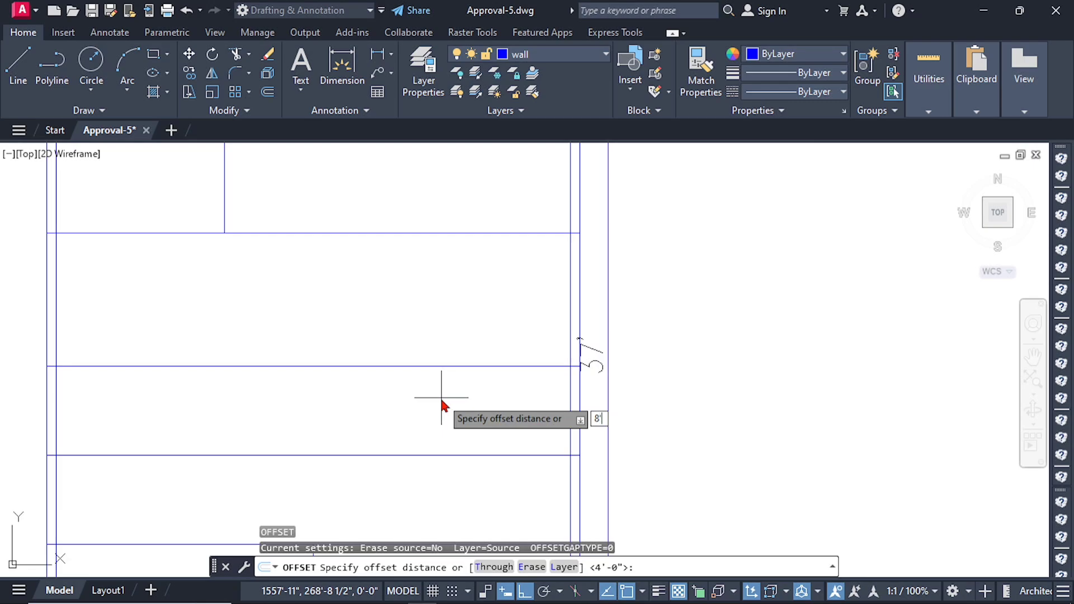
pyautogui.press('Return')
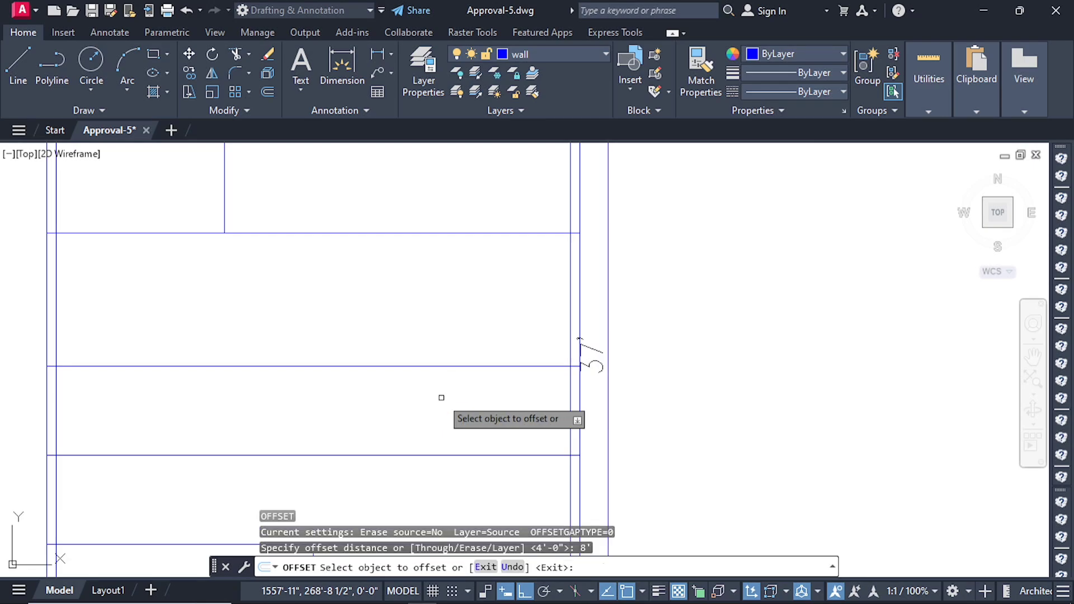
pyautogui.click(579, 391)
pyautogui.click(403, 398)
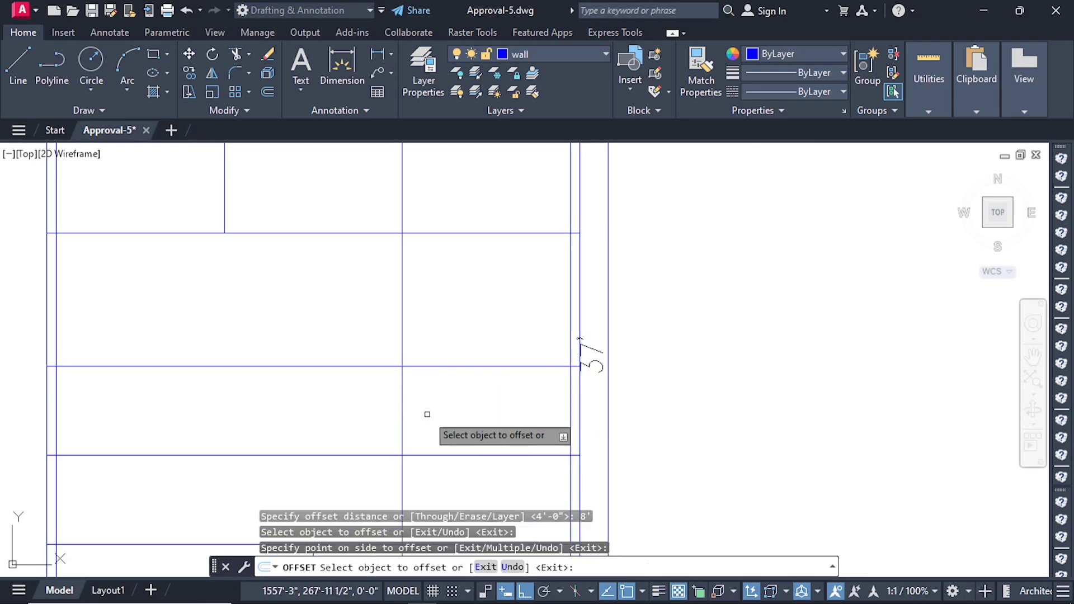
pyautogui.scroll(-4, 426, 413)
pyautogui.press('Escape')
pyautogui.press('Escape')
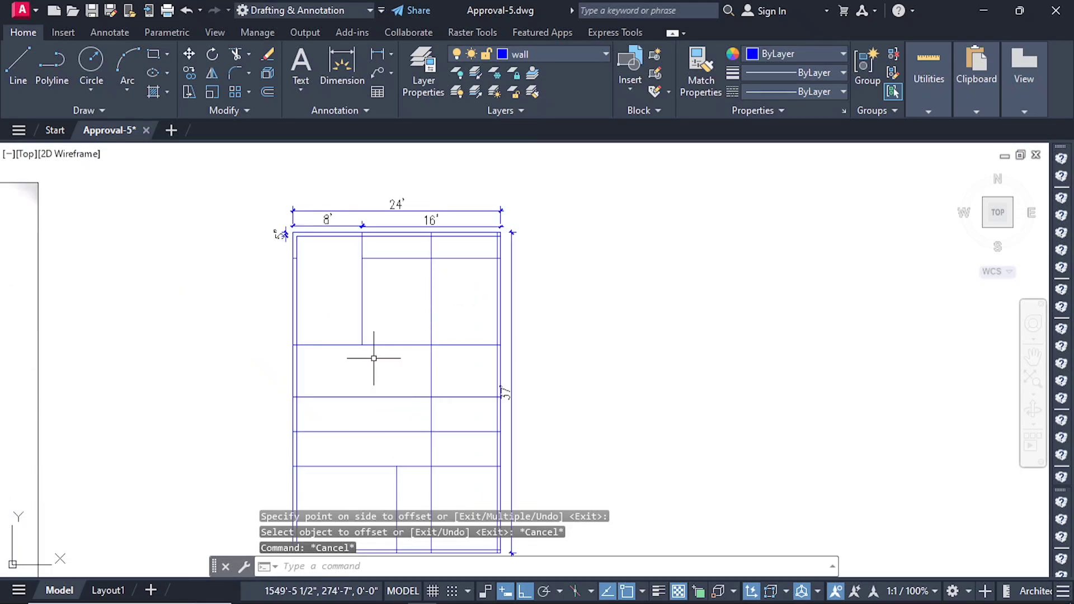
# Trim the kitchen and toilet division lines where they cross the dining area, leaving them only inside the kitchen and toilet block.
pyautogui.scroll(2, 343, 463)
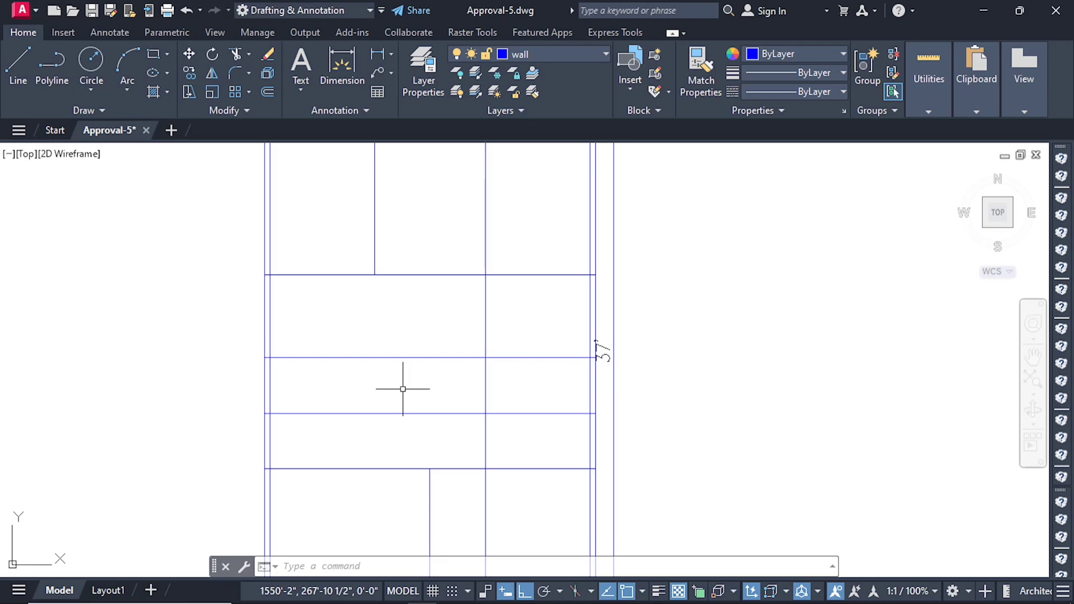
pyautogui.press('Return')
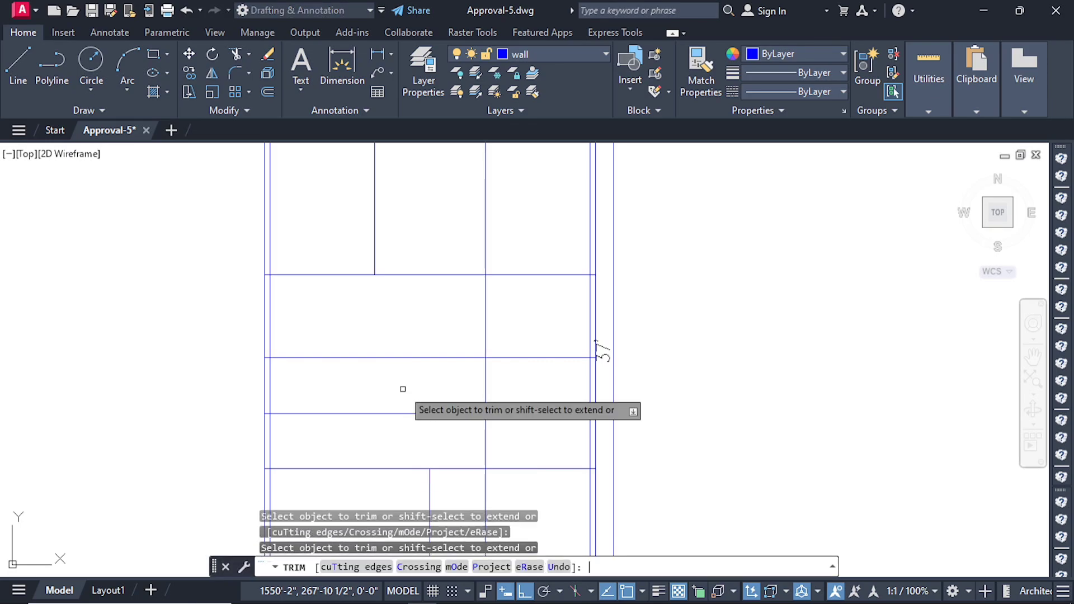
pyautogui.moveTo(376, 427); pyautogui.dragTo(380, 391)
pyautogui.moveTo(377, 339); pyautogui.dragTo(364, 367)
# Trim the kitchen and toilet block's vertical wall line out of the master bedroom, veranda and lower bedroom, and end the Trim command.
pyautogui.moveTo(475, 235); pyautogui.dragTo(505, 238)
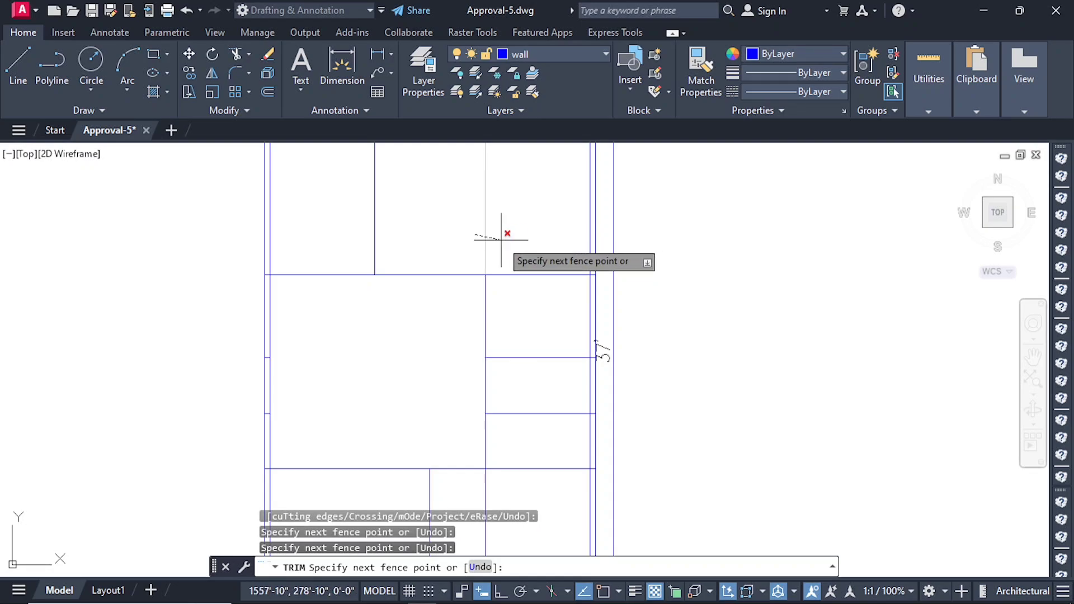
pyautogui.click(478, 222)
pyautogui.click(477, 223)
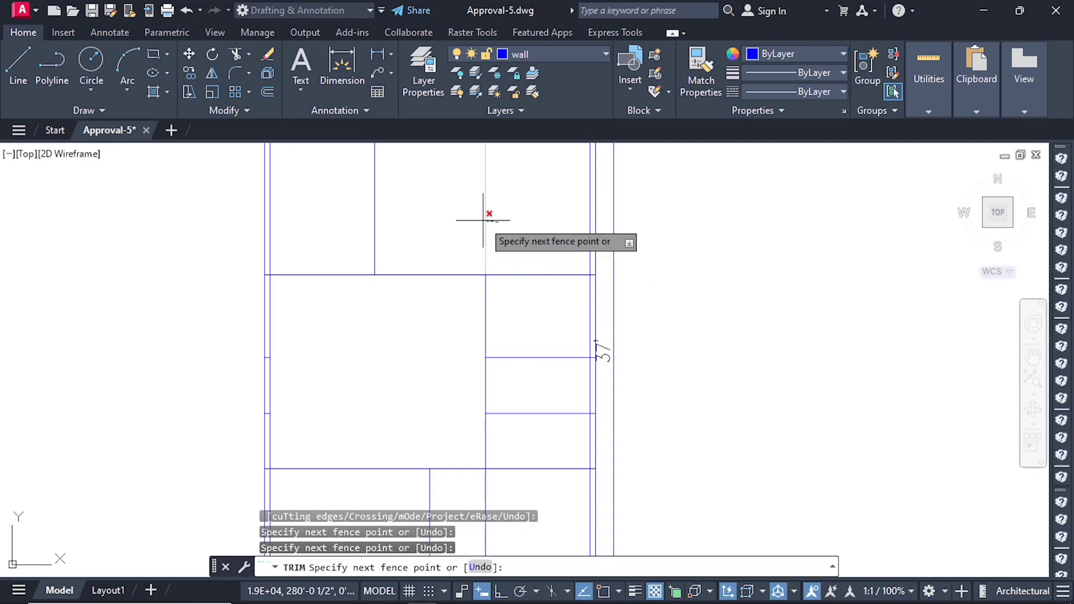
pyautogui.press('Return')
pyautogui.scroll(-5, 485, 220)
pyautogui.scroll(1, 467, 241)
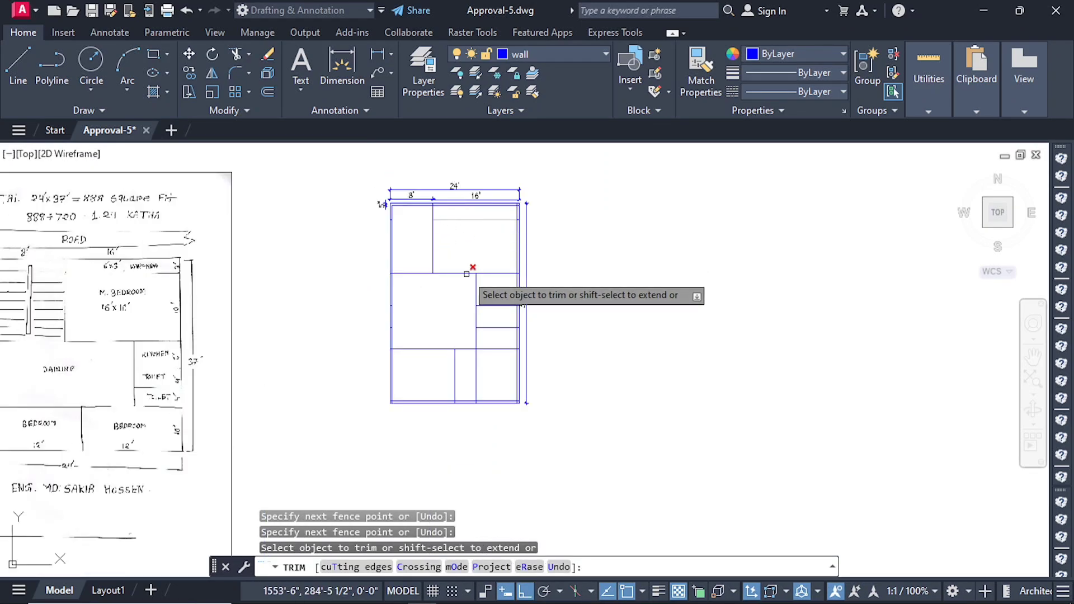
pyautogui.scroll(4, 462, 383)
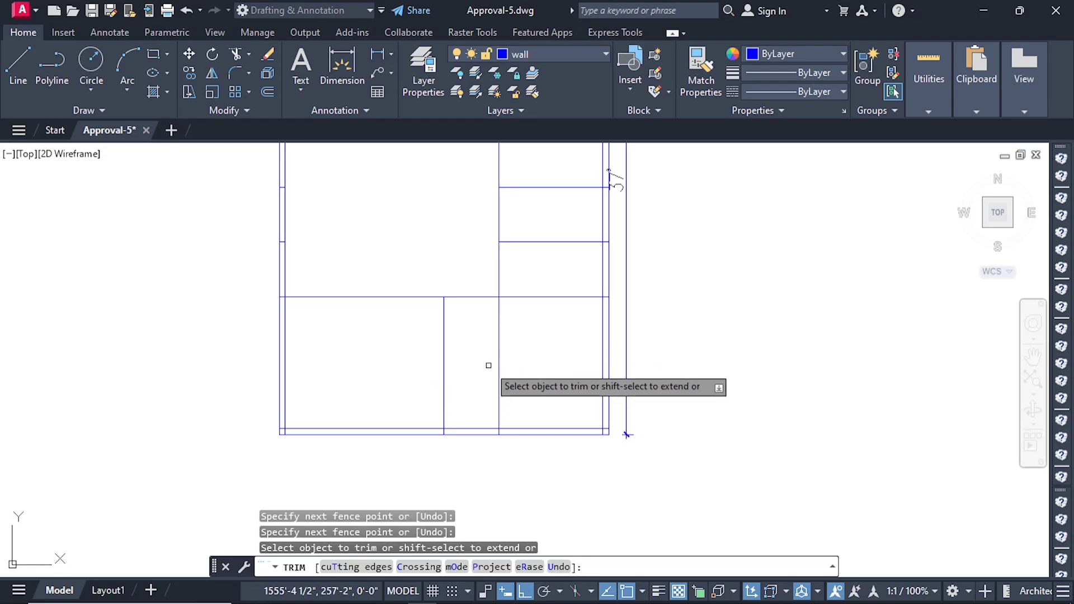
pyautogui.scroll(-4, 481, 398)
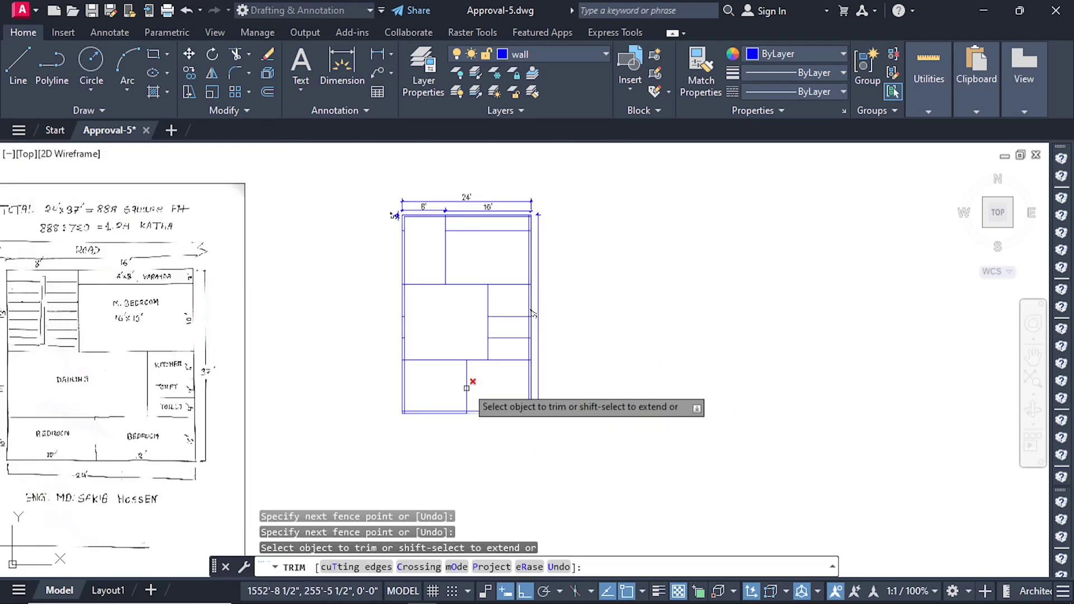
pyautogui.press('Escape')
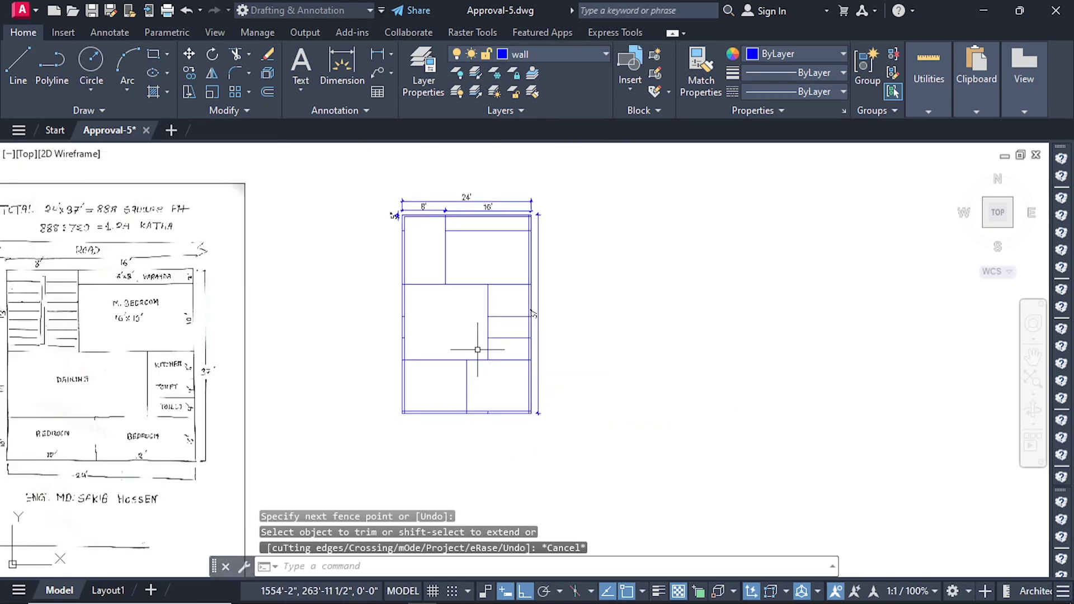
pyautogui.press('Escape')
pyautogui.press('Escape')
pyautogui.press('Escape')
# Compare the trimmed plan with the hand-drawn sketch, checking the staircase, veranda, master bedroom, kitchen, toilet and bedroom layout and dimensions.
pyautogui.scroll(4, 423, 233)
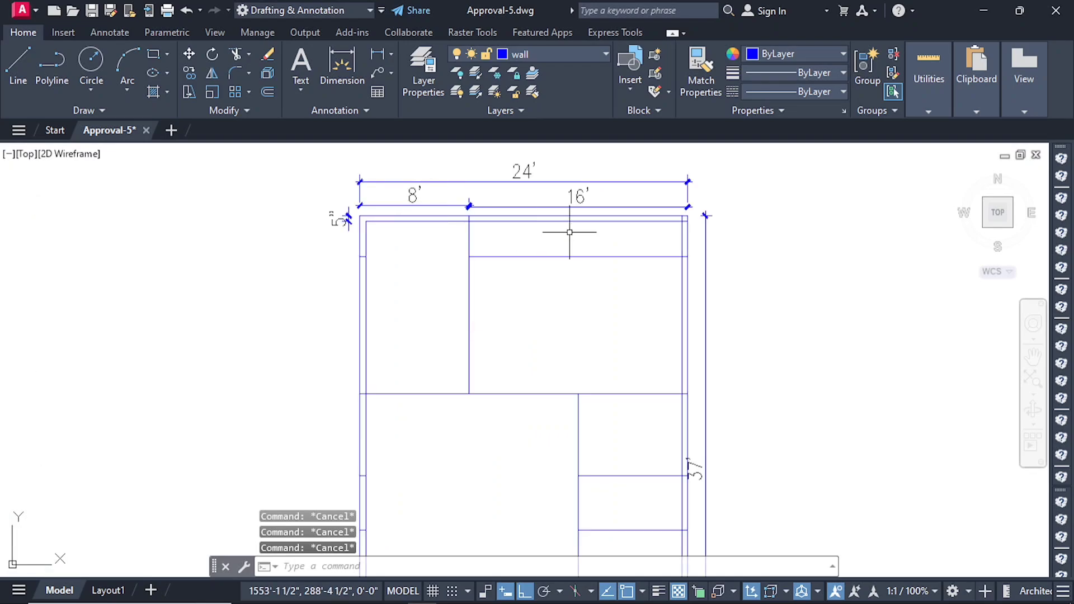
pyautogui.scroll(-6, 414, 371)
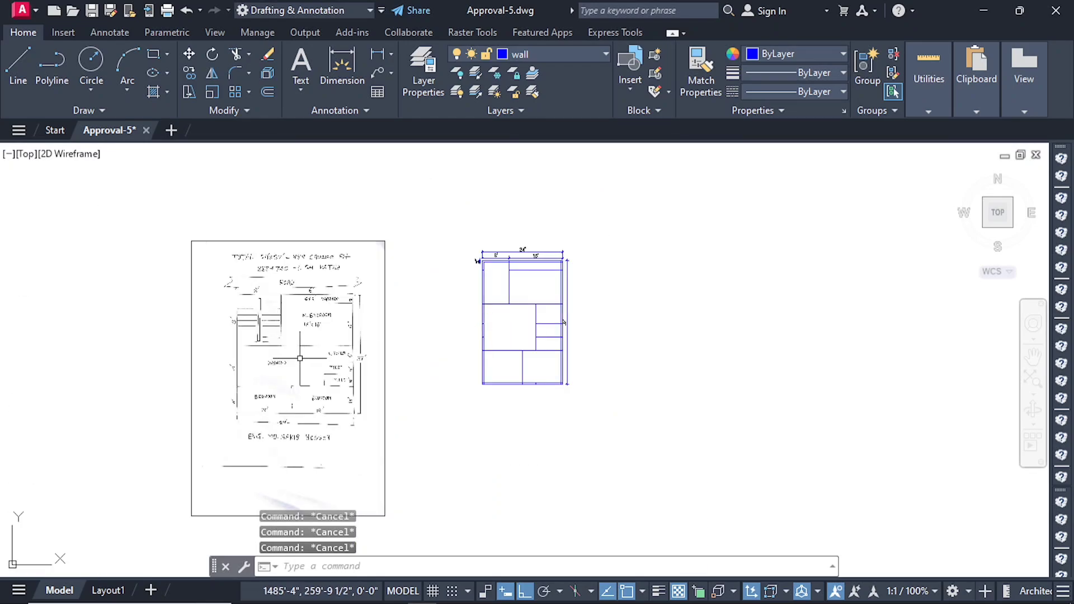
pyautogui.scroll(4, 300, 358)
pyautogui.scroll(-2, 326, 350)
pyautogui.scroll(4, 292, 287)
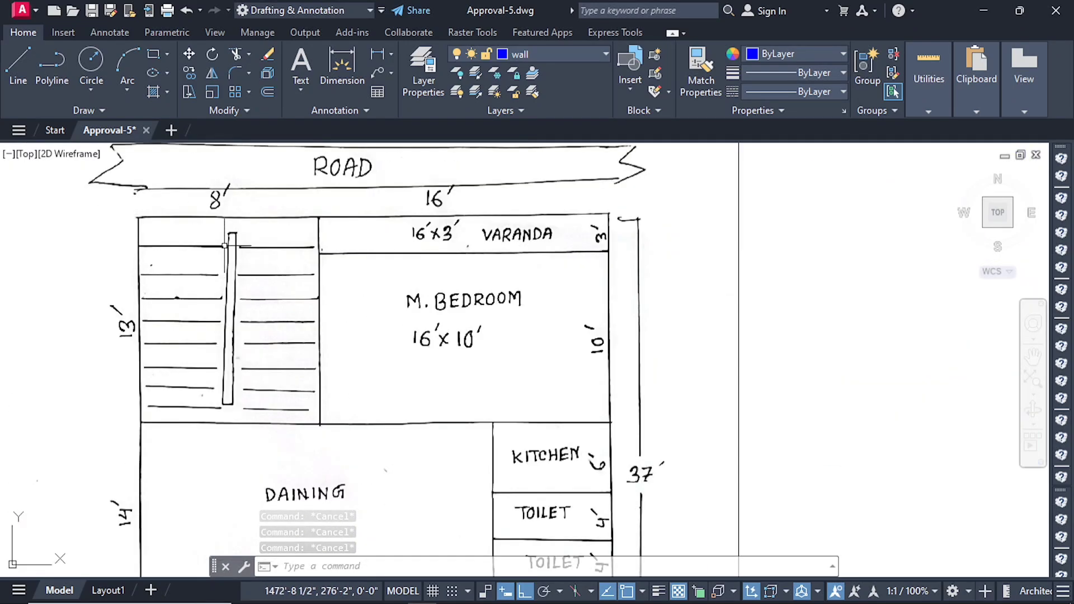
pyautogui.scroll(-2, 482, 277)
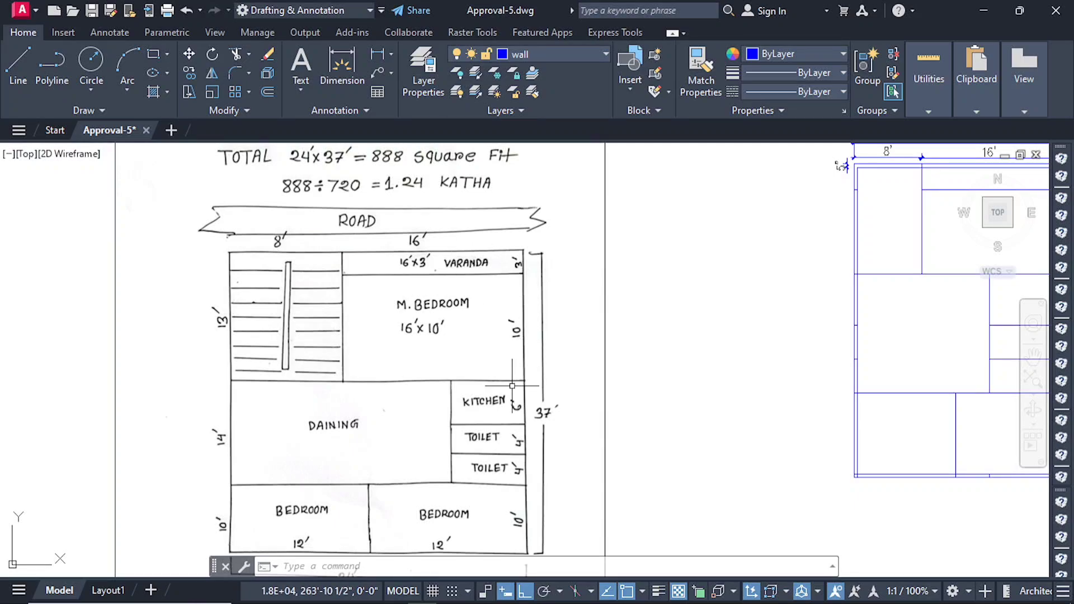
pyautogui.scroll(-4, 512, 386)
pyautogui.scroll(2, 435, 387)
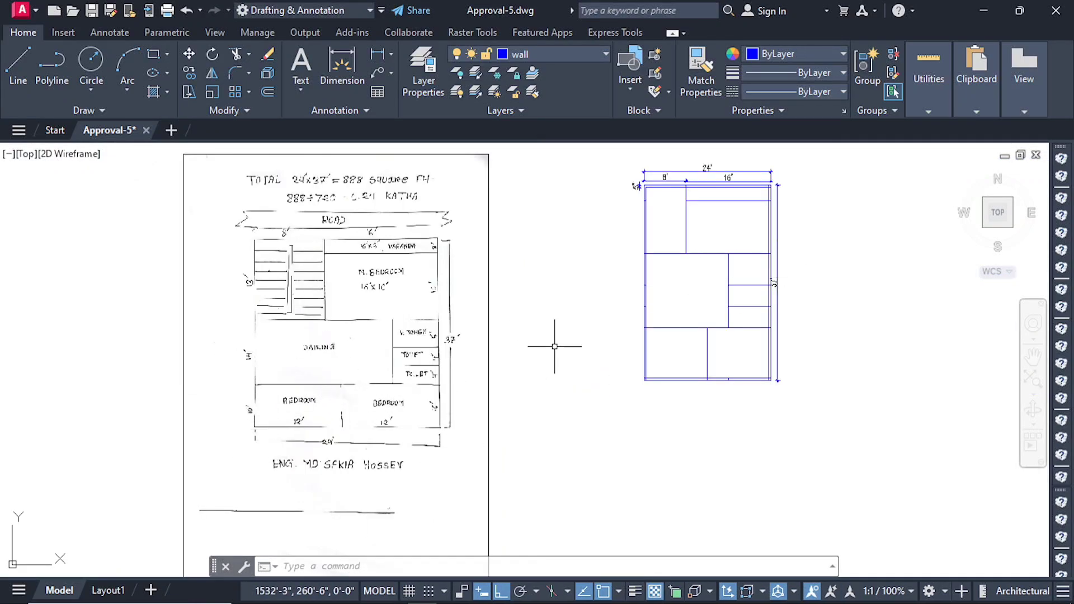
pyautogui.scroll(-4, 530, 343)
pyautogui.scroll(6, 442, 276)
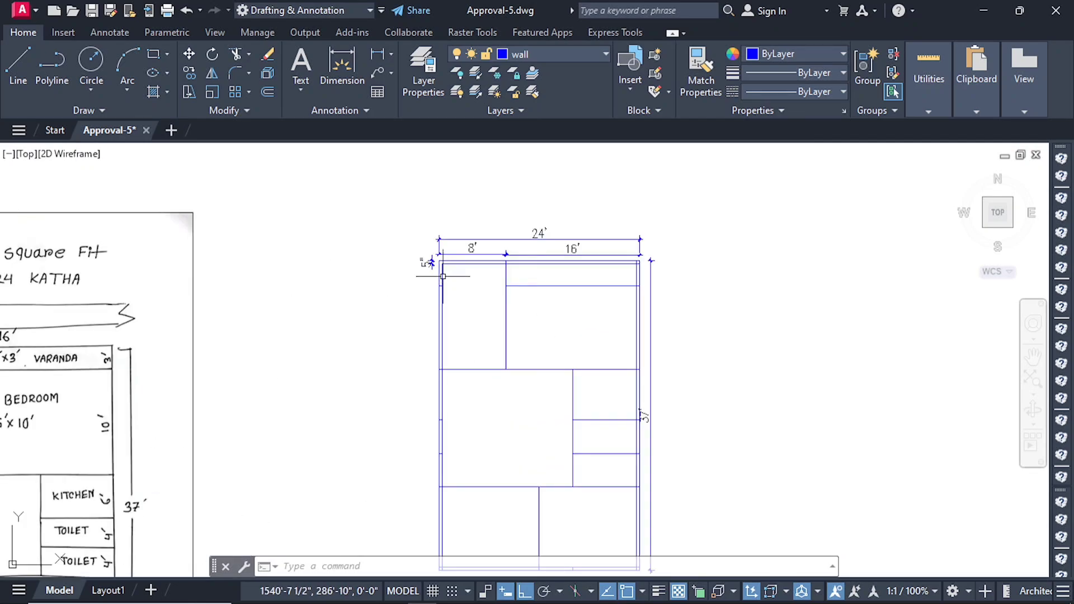
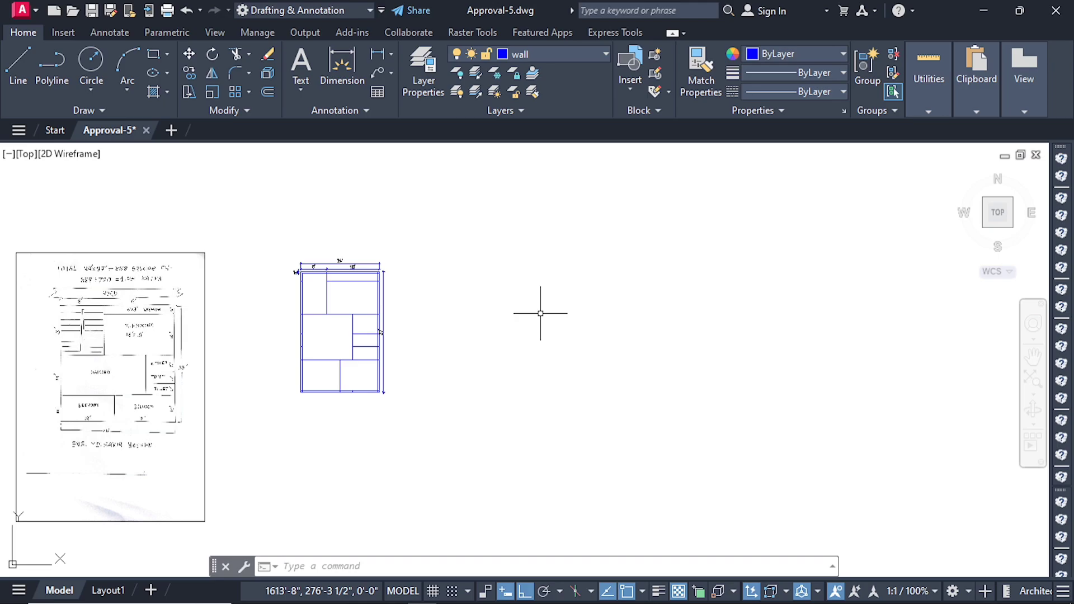
pyautogui.scroll(2, 540, 313)
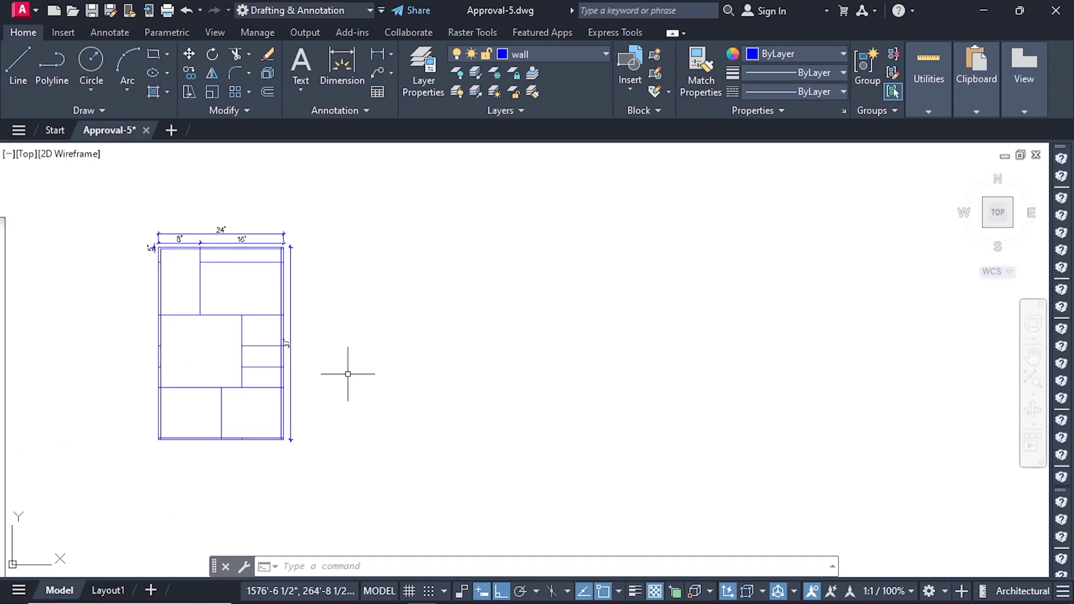
pyautogui.scroll(-6, 521, 316)
pyautogui.scroll(5, 336, 339)
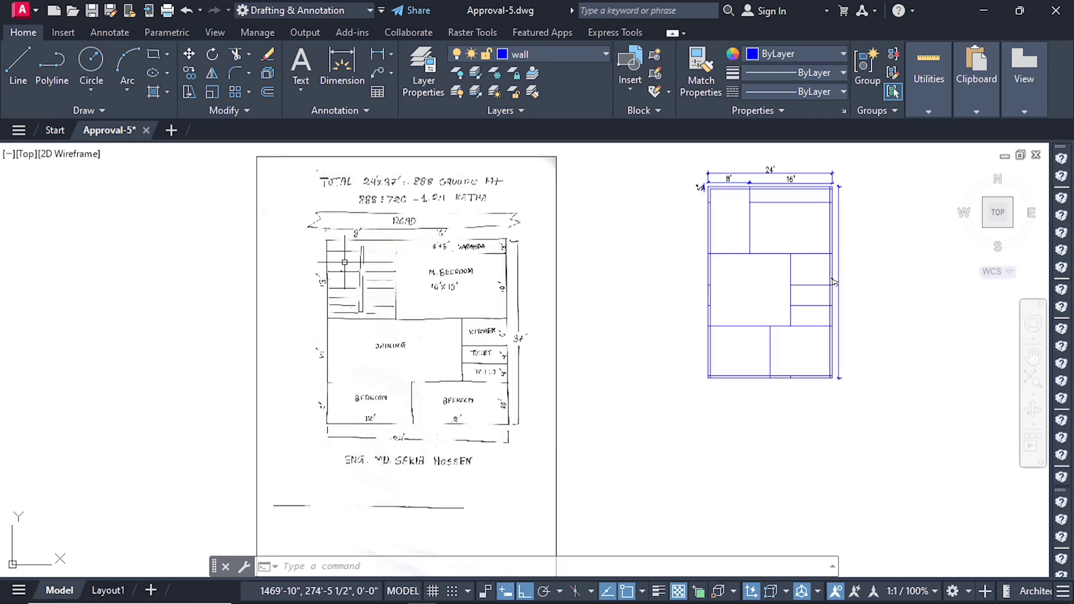
pyautogui.scroll(4, 345, 262)
pyautogui.scroll(-2, 268, 233)
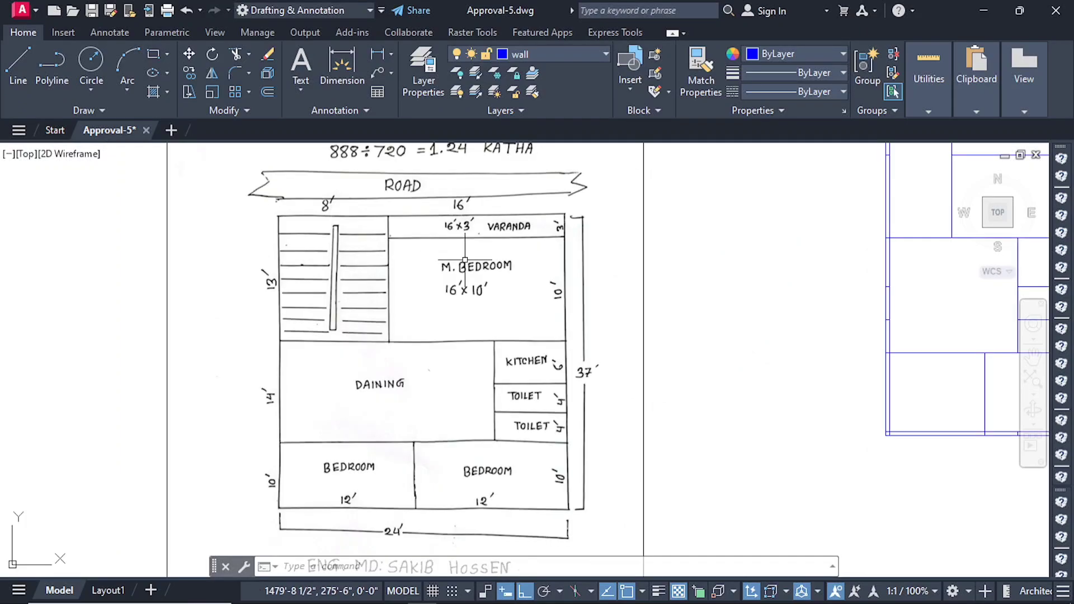
pyautogui.scroll(-3, 233, 355)
# Dimension the lower-left bedroom's width from the plan's outer corner to the bedroom partition, placing the dimension below the plan.
pyautogui.scroll(5, 551, 361)
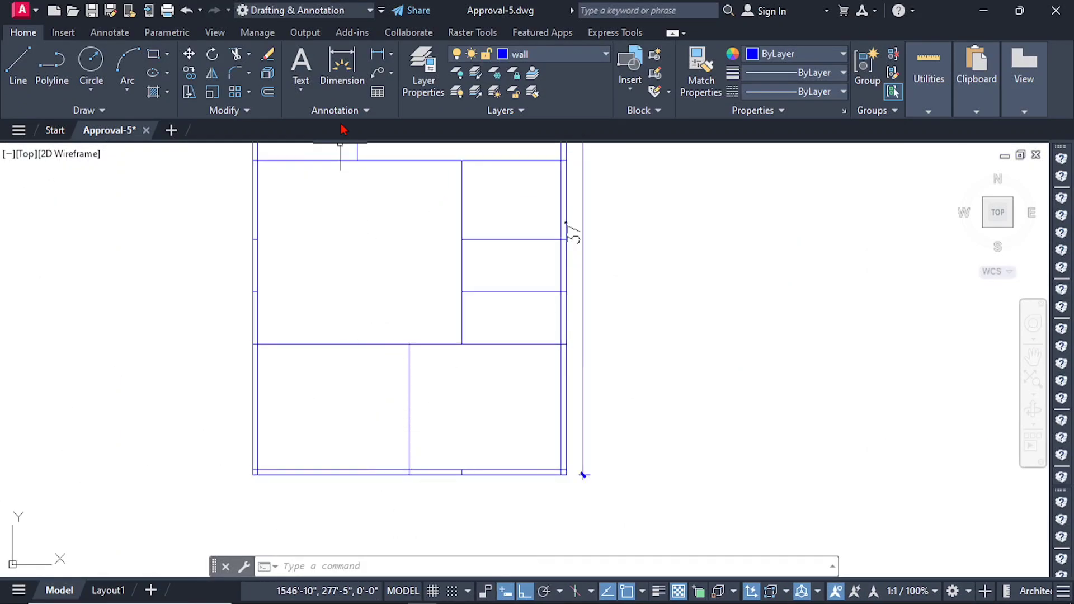
pyautogui.click(341, 67)
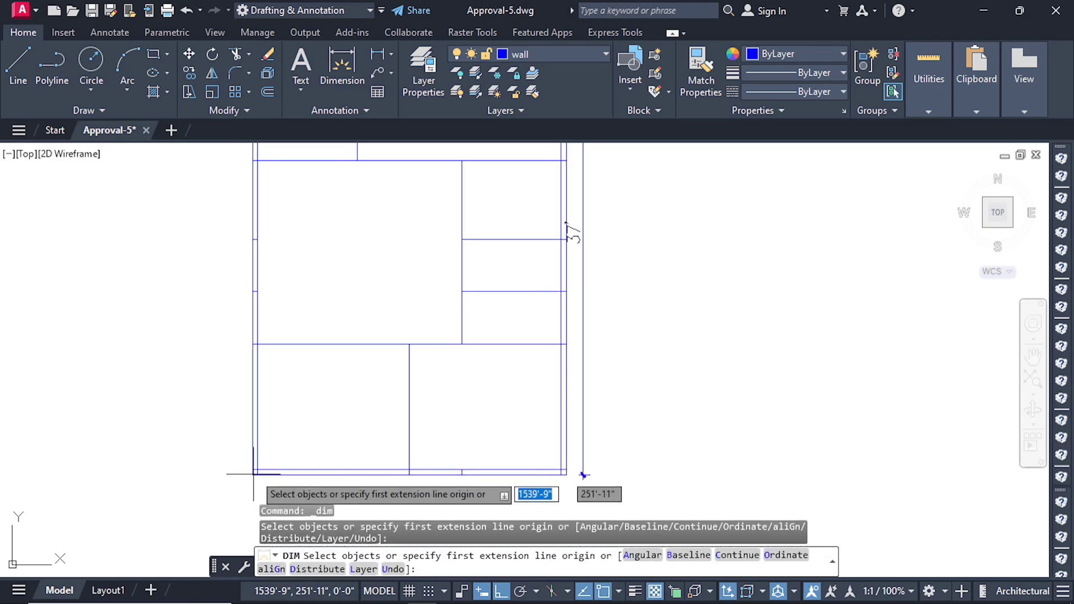
pyautogui.click(252, 470)
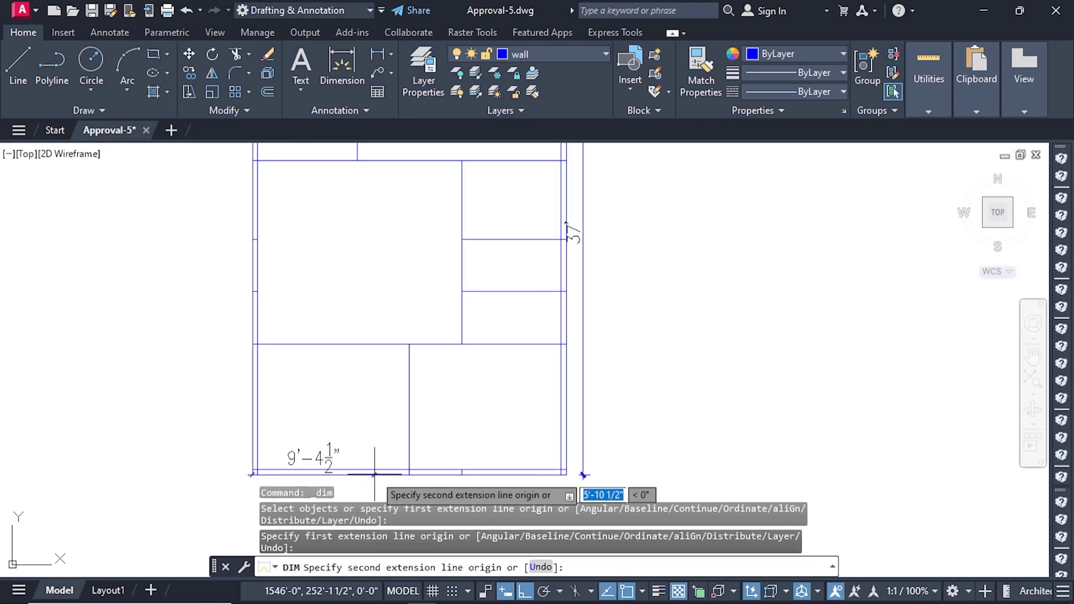
pyautogui.click(409, 473)
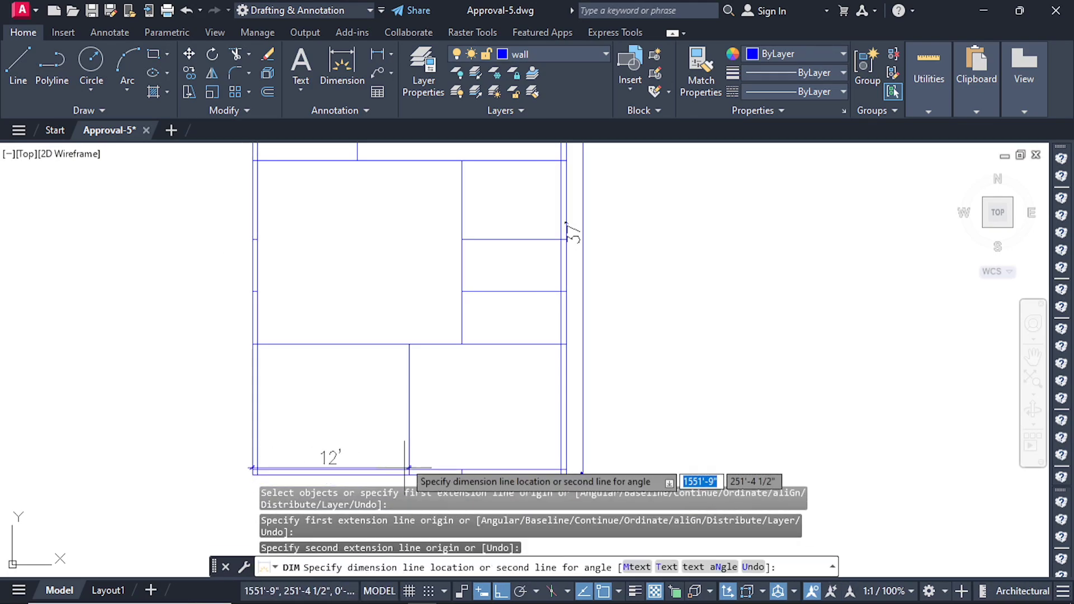
pyautogui.scroll(-4, 405, 468)
pyautogui.click(405, 470)
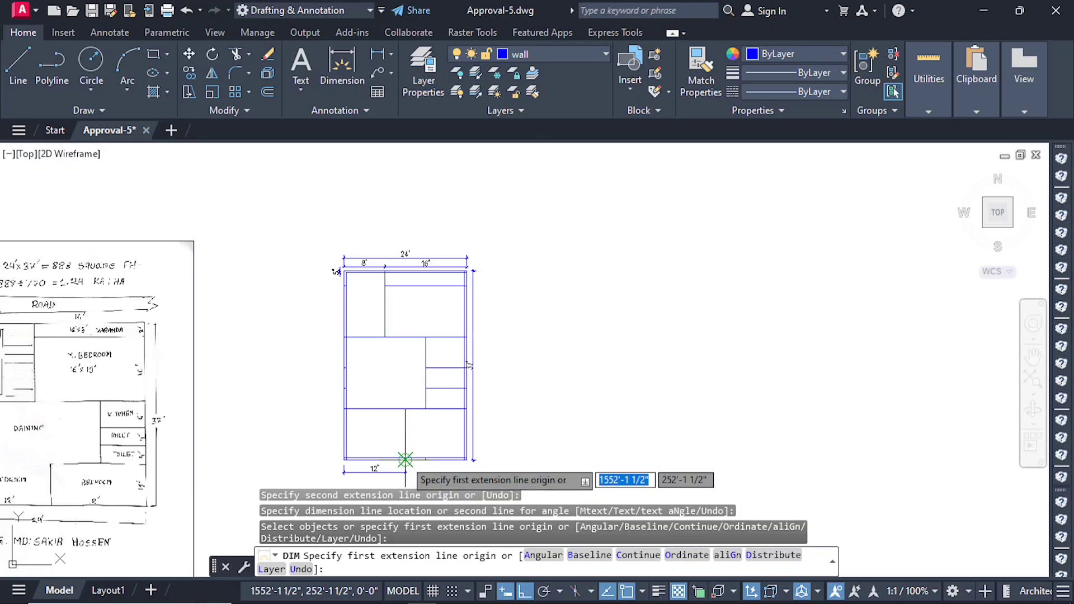
# Dimension the lower-right bedroom's width from the partition to the outer corner, aligning it with the neighbouring bedroom's width dimension.
pyautogui.click(405, 459)
pyautogui.scroll(4, 467, 456)
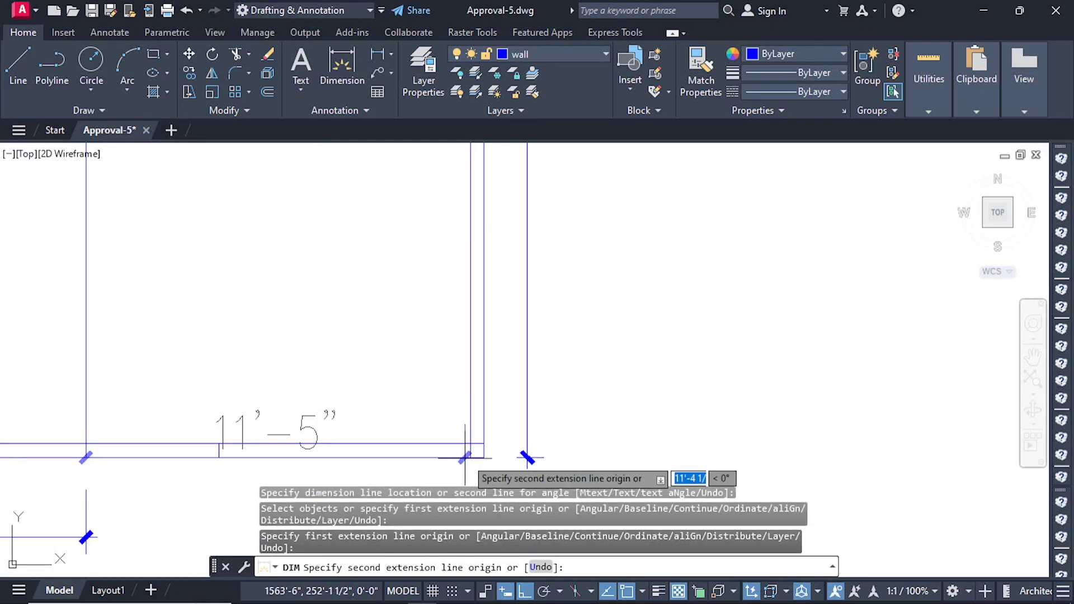
pyautogui.click(484, 457)
pyautogui.scroll(-4, 480, 464)
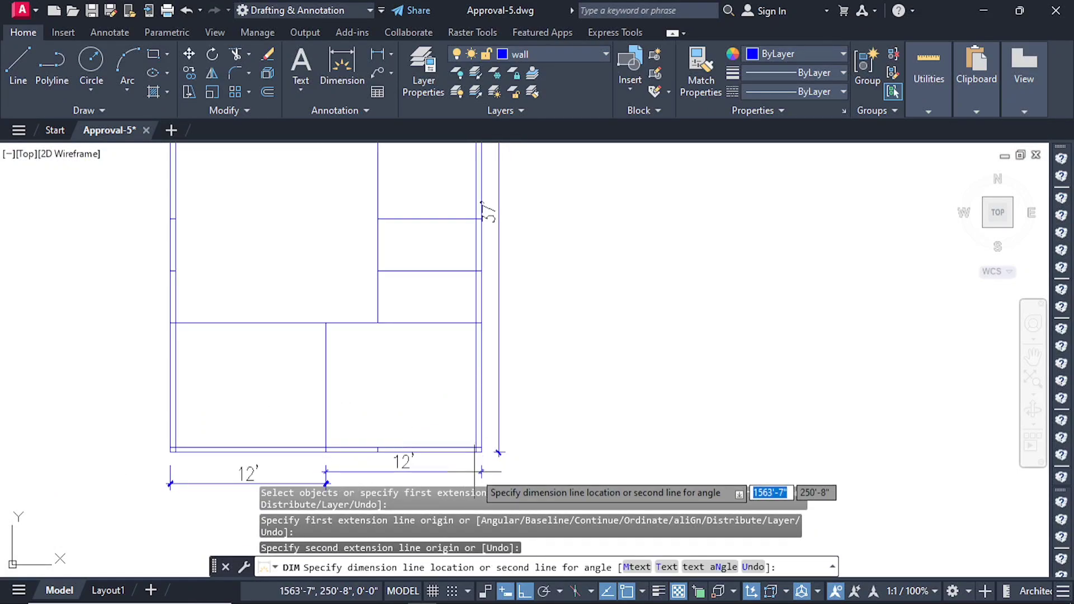
pyautogui.click(479, 480)
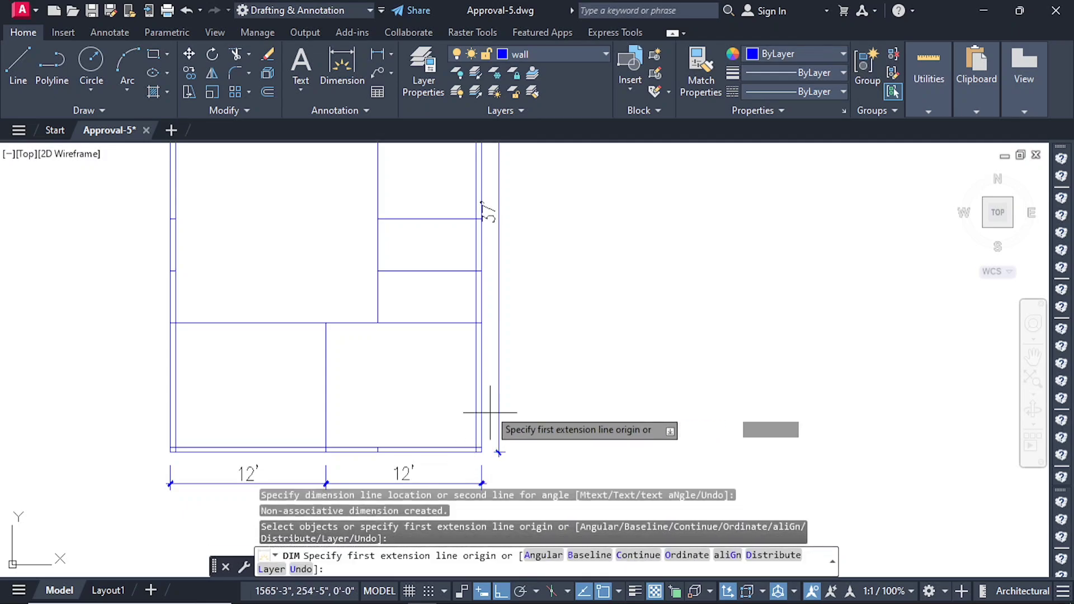
# Dimension the lower-right bedroom's depth from its upper wall line to the plan's bottom corner, placing it outside the overall height dimension.
pyautogui.scroll(2, 485, 324)
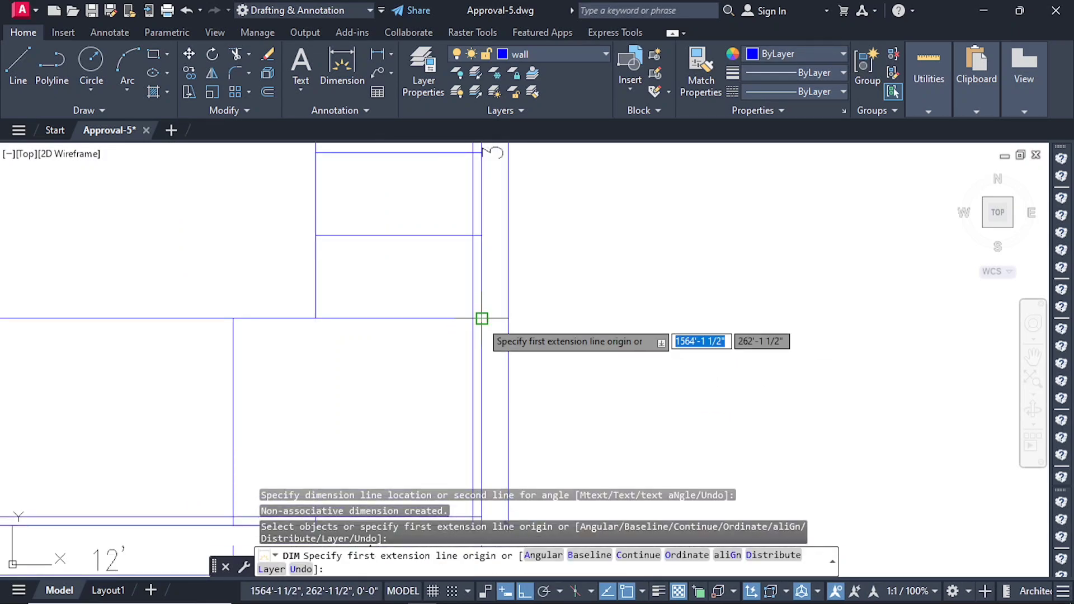
pyautogui.click(481, 317)
pyautogui.scroll(-2, 474, 354)
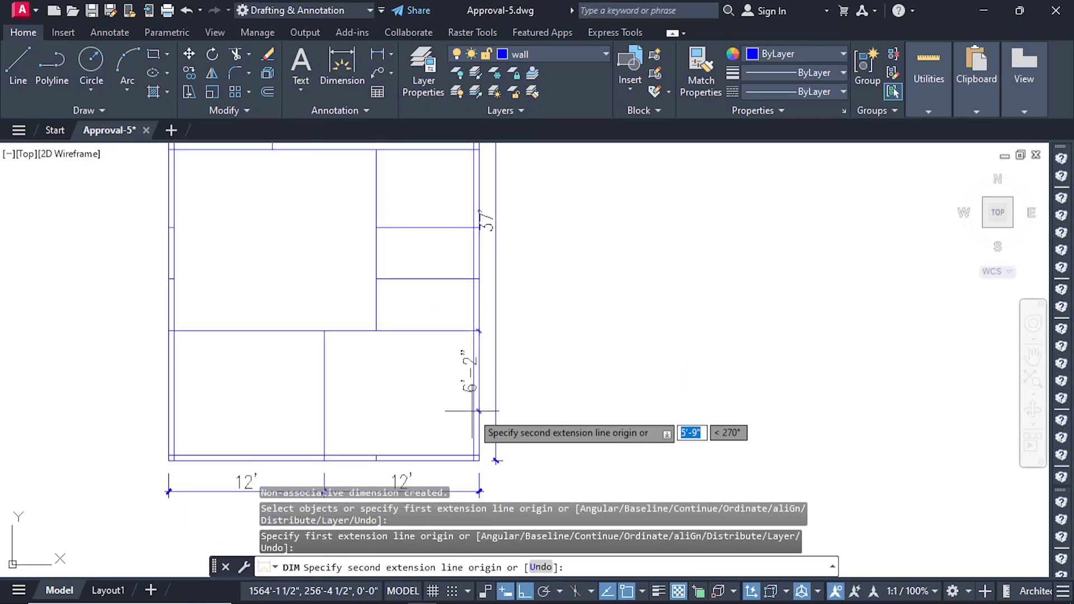
pyautogui.click(495, 461)
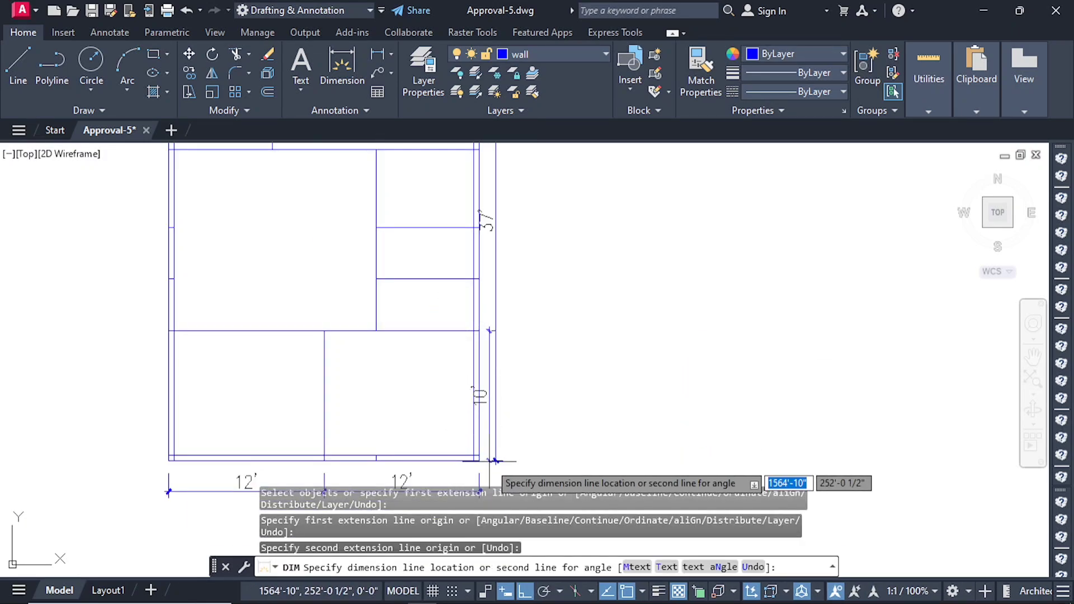
pyautogui.click(527, 462)
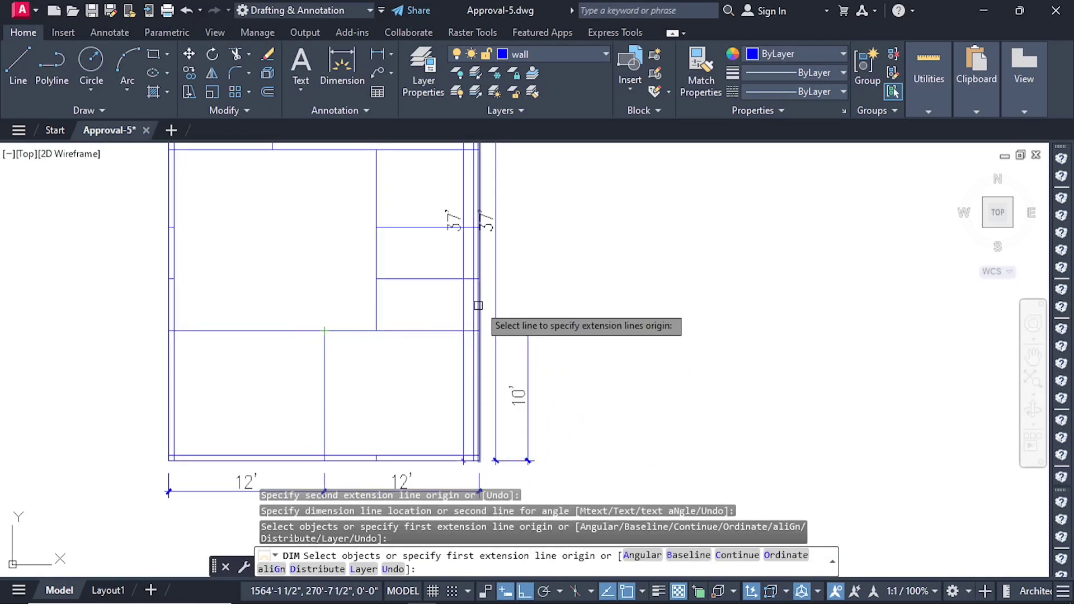
# Dimension the lower toilet's depth from the partition between the toilets to the bedroom wall line, aligned with the bedroom depth dimension.
pyautogui.scroll(4, 483, 286)
pyautogui.click(475, 265)
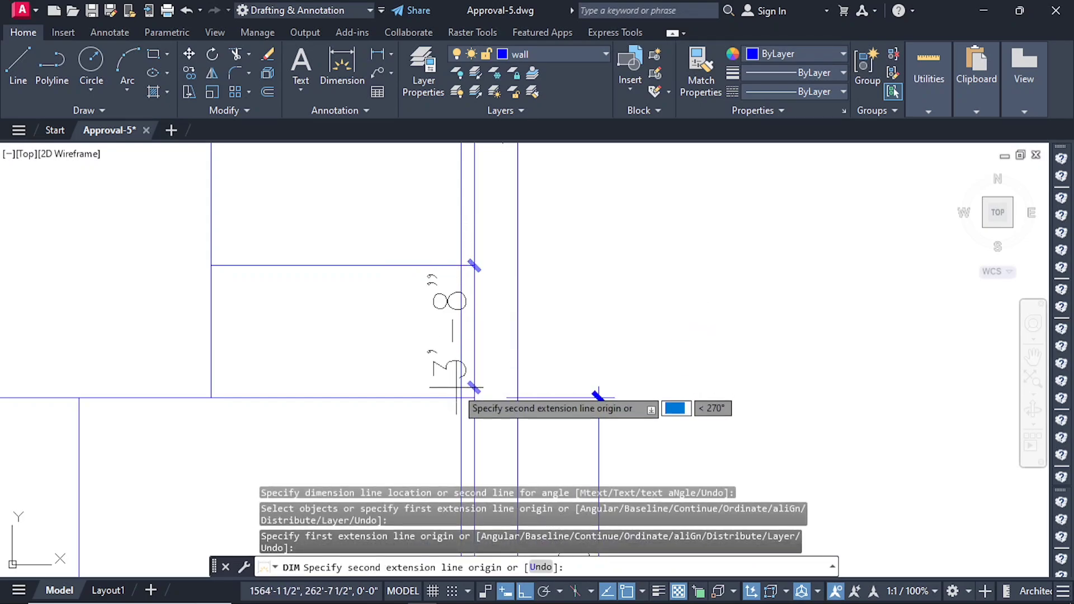
pyautogui.click(598, 397)
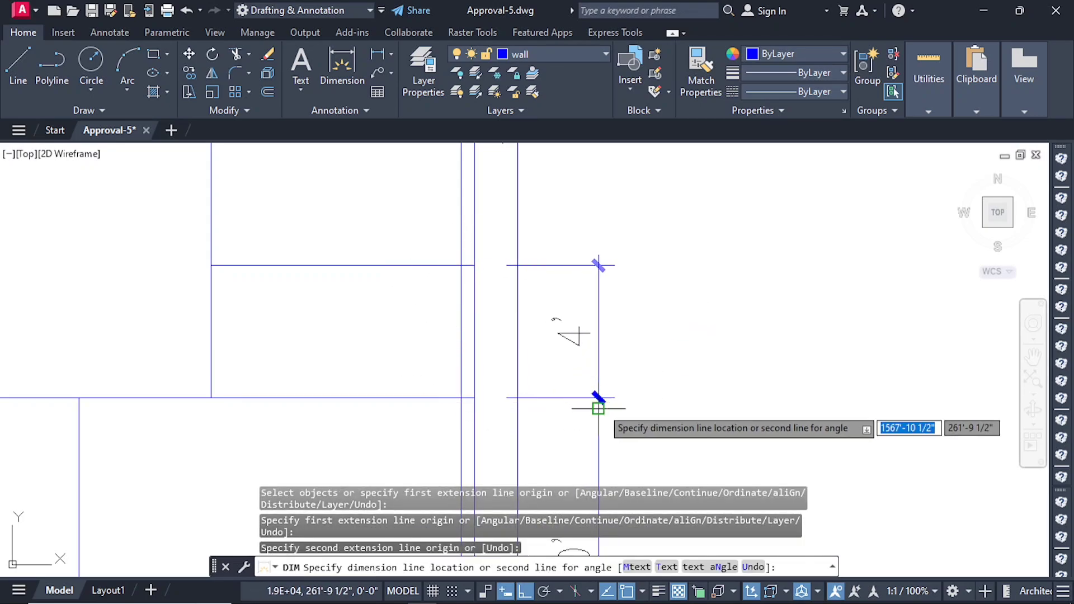
pyautogui.click(599, 402)
pyautogui.scroll(-2, 456, 436)
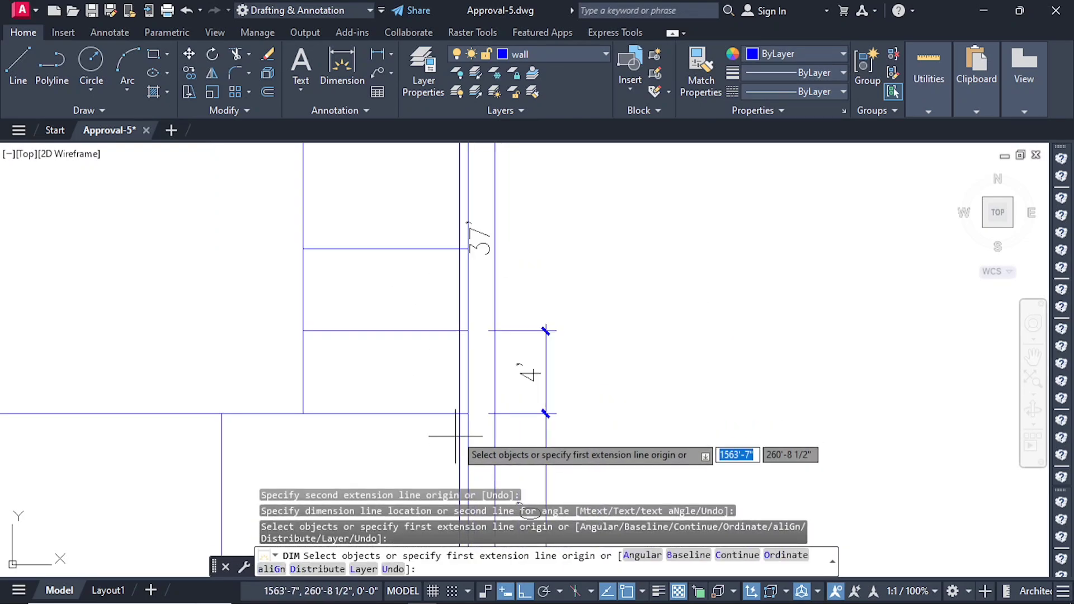
# Dimension the upper toilet's depth between its two horizontal wall lines, aligned with the lower toilet's dimension.
pyautogui.click(468, 330)
pyautogui.click(469, 248)
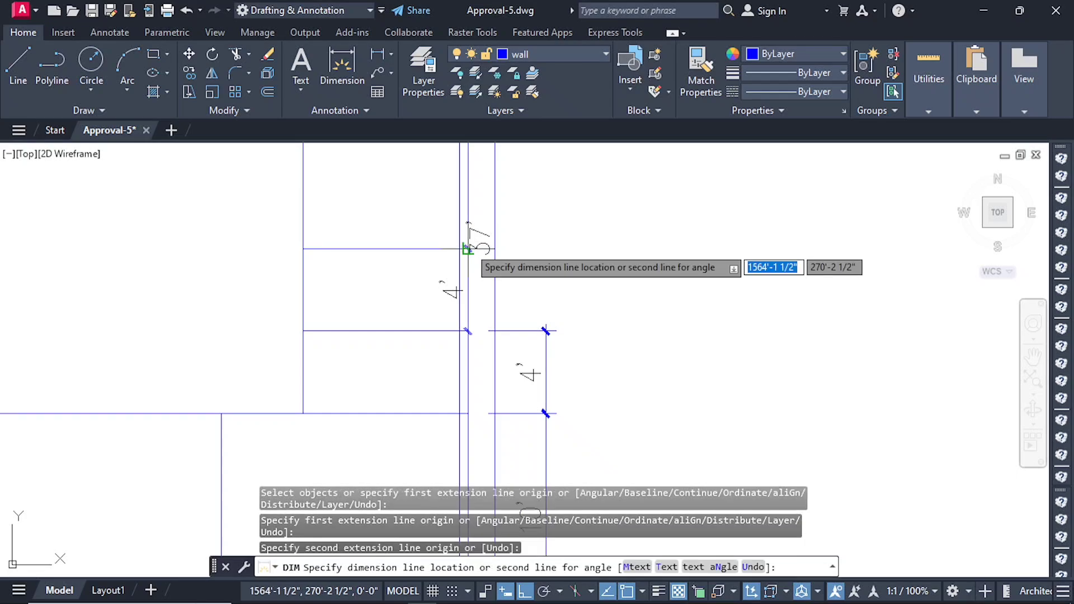
pyautogui.click(544, 248)
pyautogui.scroll(-3, 503, 335)
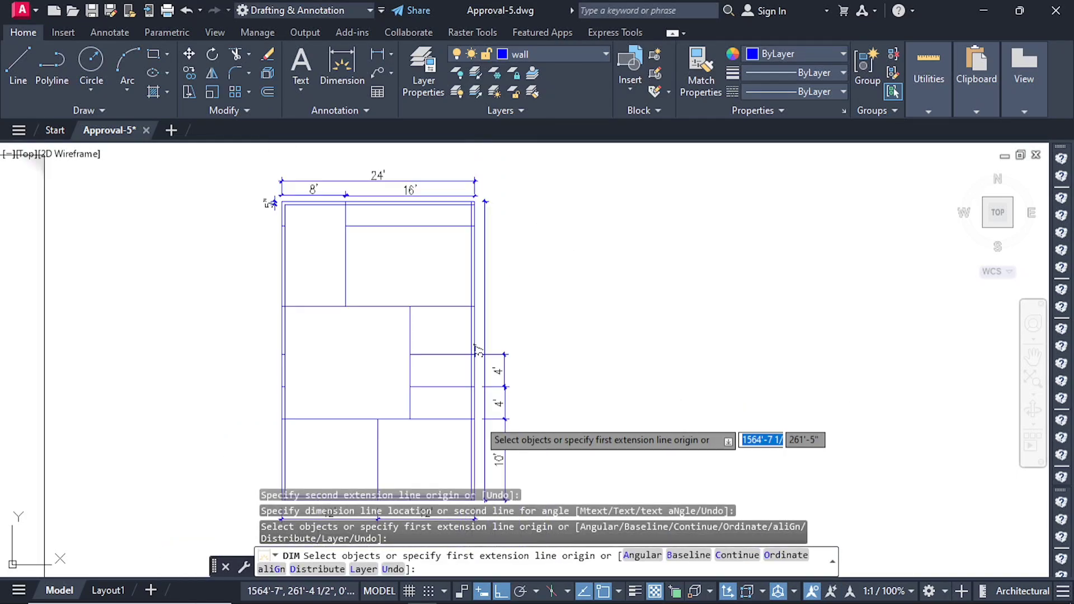
# Dimension the kitchen's depth from the upper toilet's wall line to the master bedroom's lower wall line, aligned with the toilet dimensions, and end the command.
pyautogui.scroll(3, 476, 391)
pyautogui.scroll(2, 557, 439)
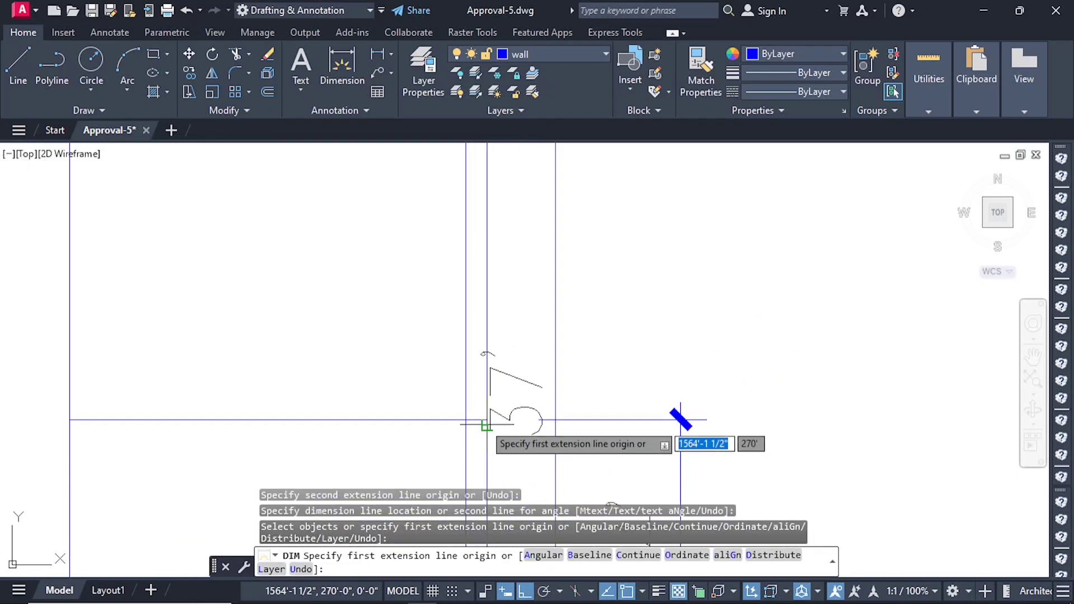
pyautogui.click(487, 420)
pyautogui.scroll(-2, 487, 390)
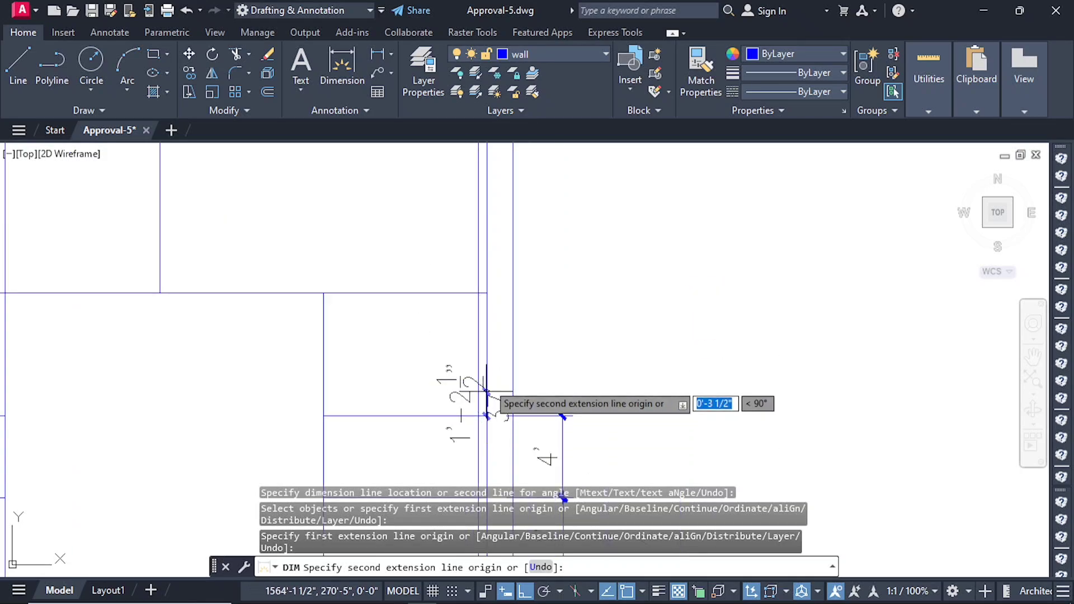
pyautogui.scroll(3, 489, 308)
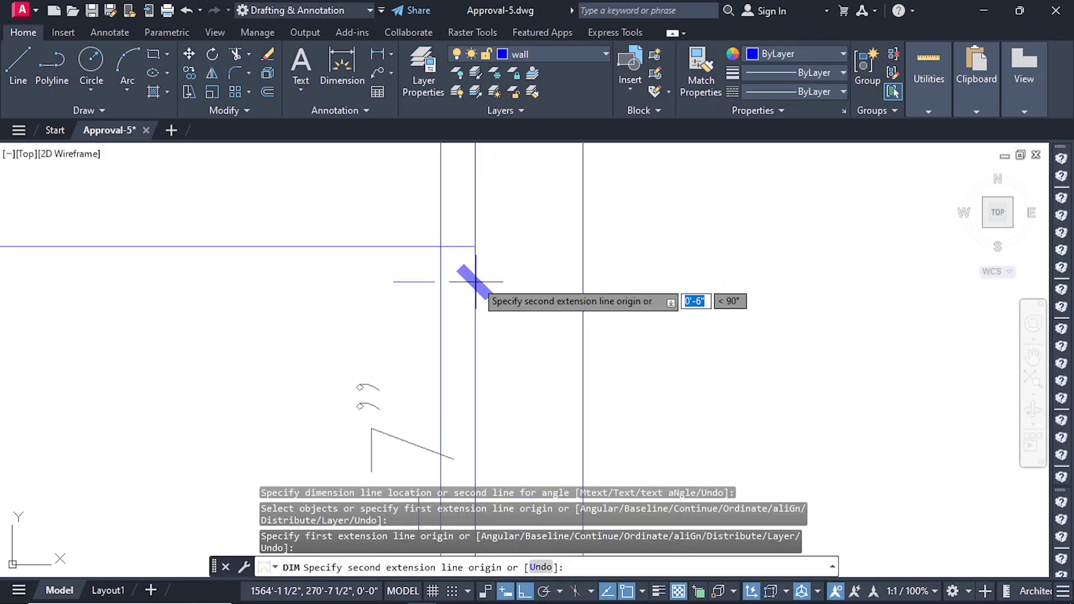
pyautogui.click(475, 246)
pyautogui.scroll(-4, 546, 261)
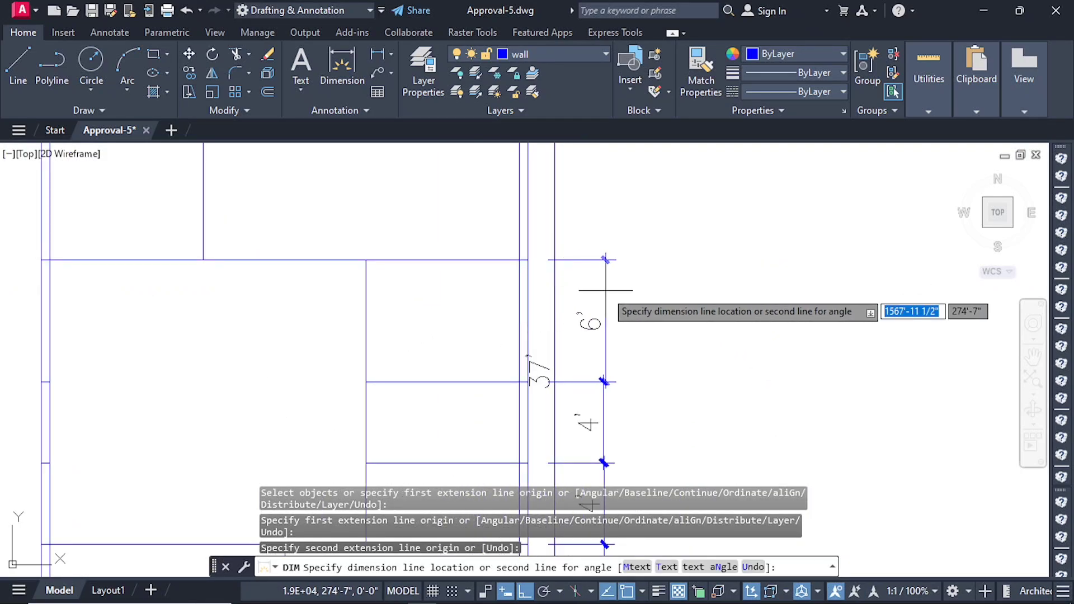
pyautogui.click(468, 372)
pyautogui.scroll(-5, 468, 371)
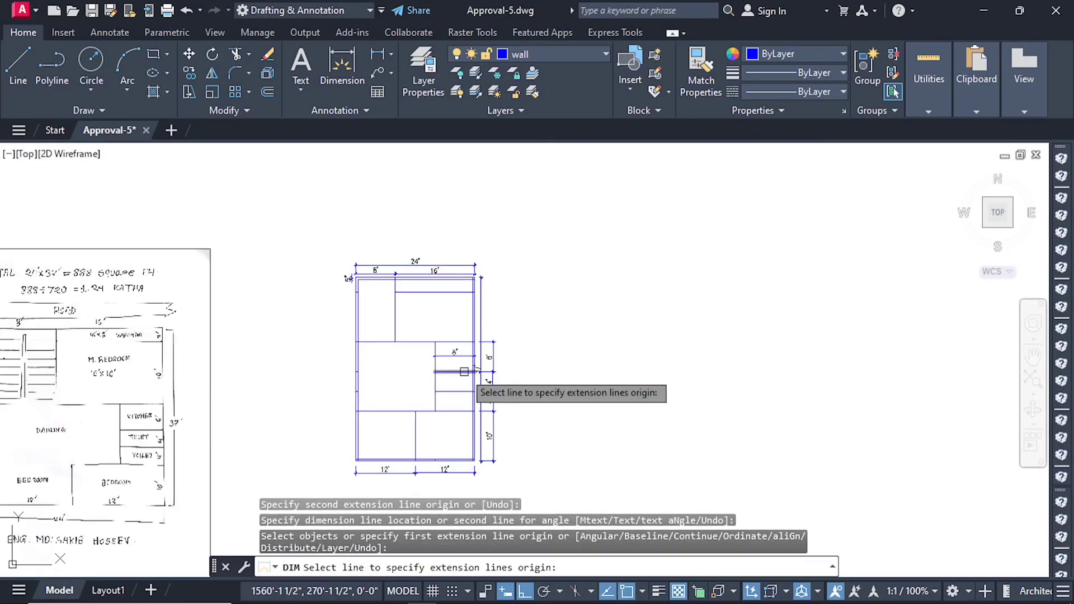
pyautogui.scroll(-2, 460, 353)
pyautogui.press('Escape')
pyautogui.press('Escape')
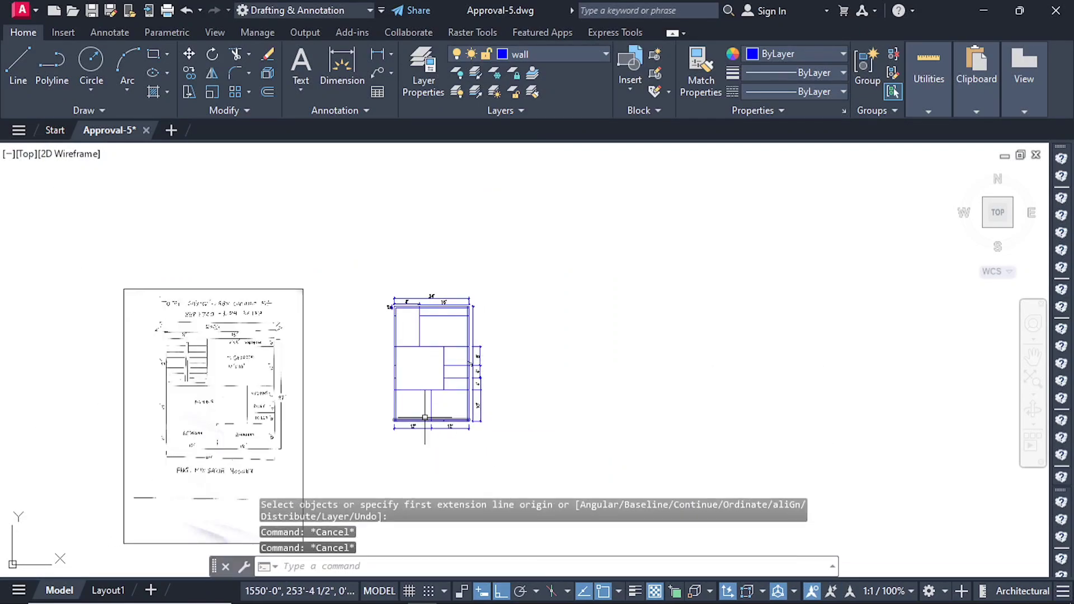
# Offset the vertical wall line between the staircase and master bedroom 5" toward the master bedroom.
pyautogui.scroll(2, 431, 408)
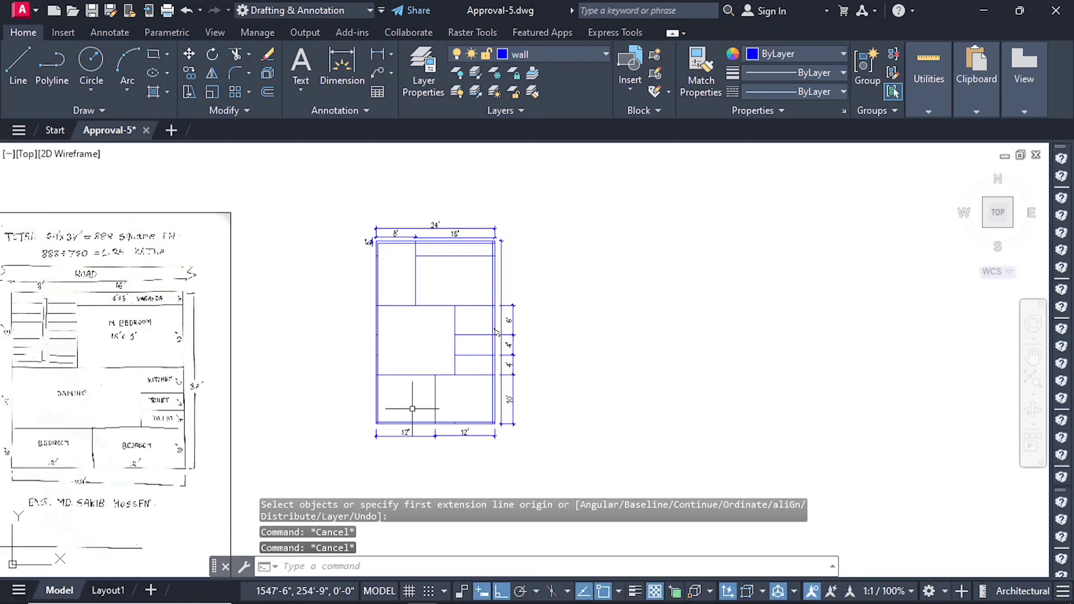
pyautogui.scroll(2, 414, 392)
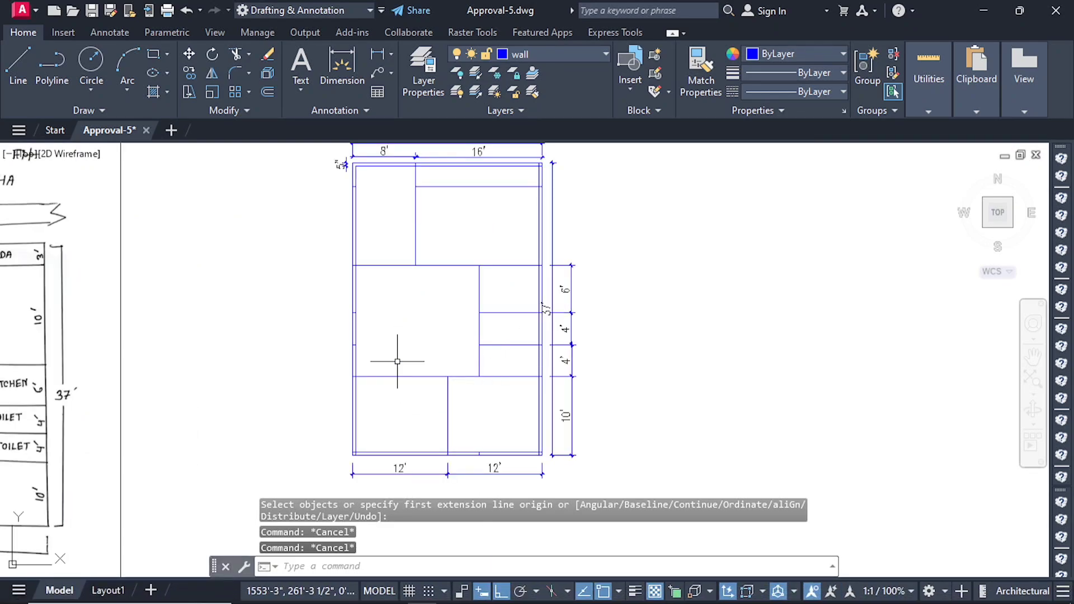
pyautogui.scroll(-2, 399, 395)
pyautogui.scroll(4, 408, 271)
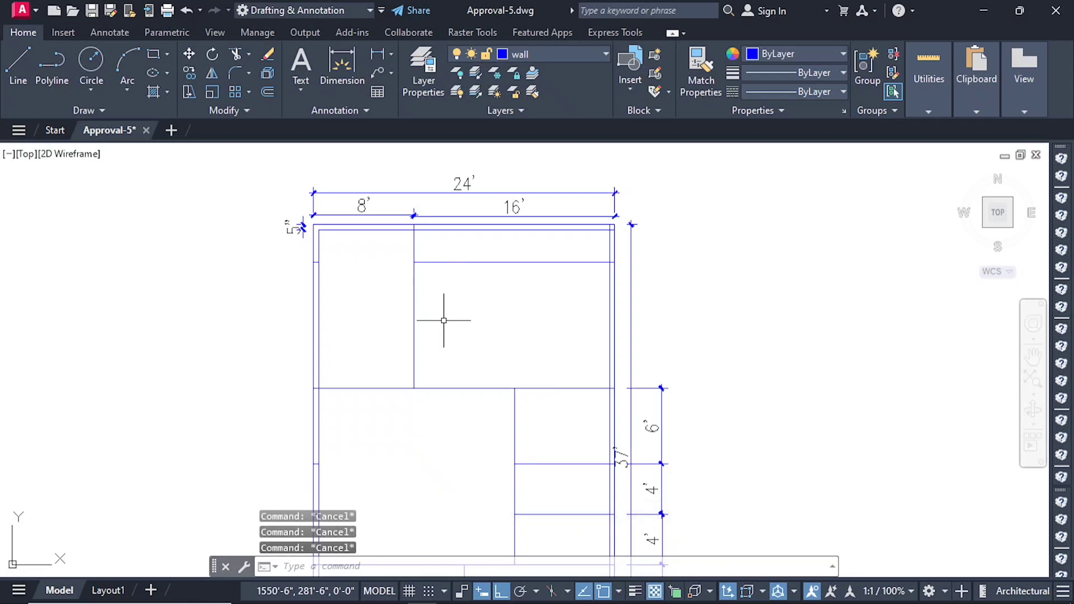
pyautogui.write('o')
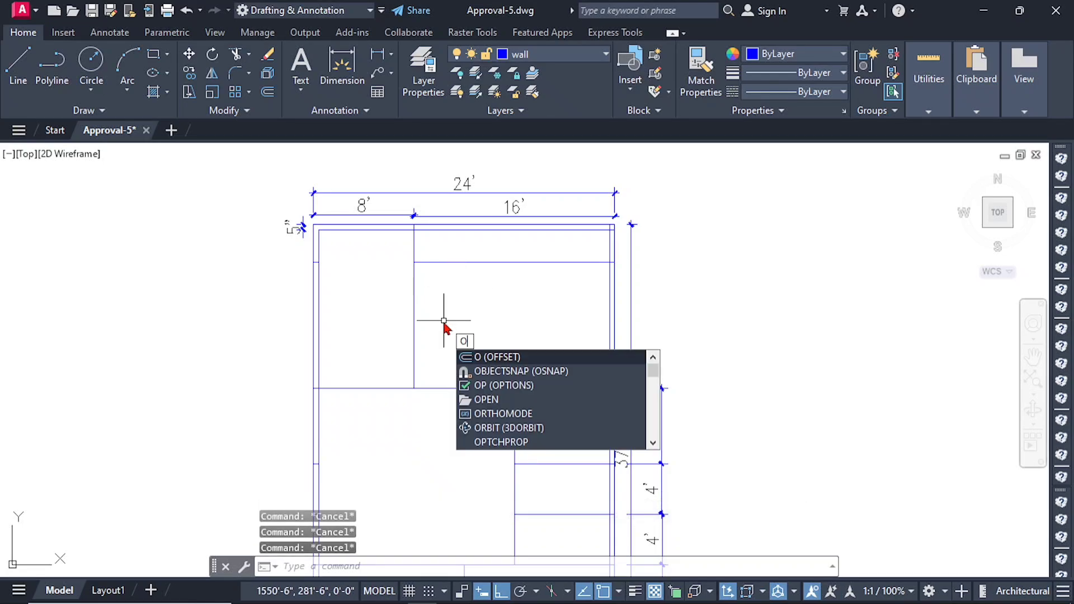
pyautogui.press('Return')
pyautogui.write('5')
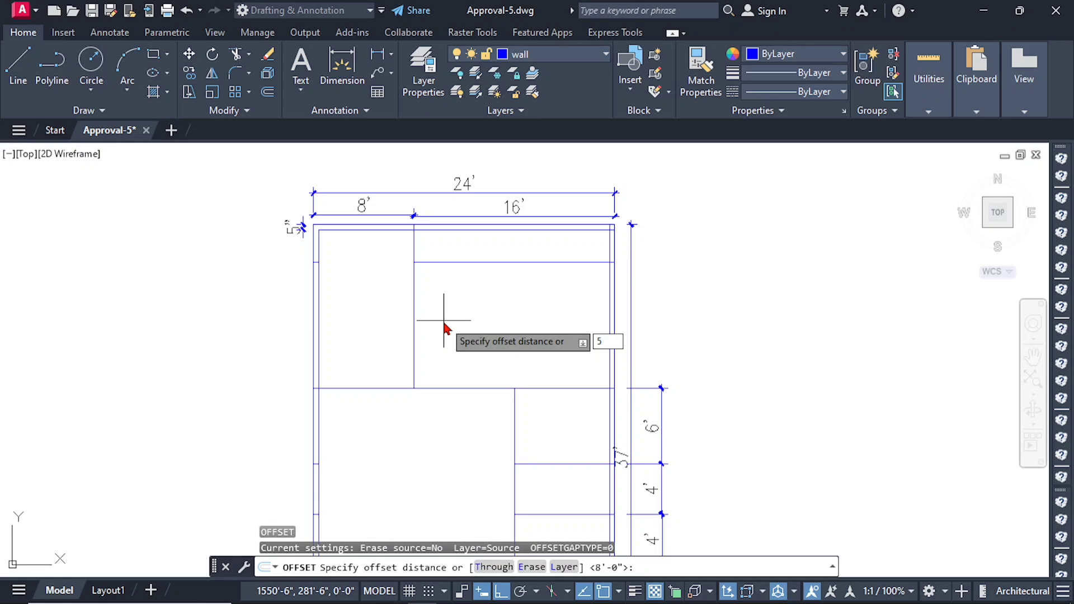
pyautogui.press('Return')
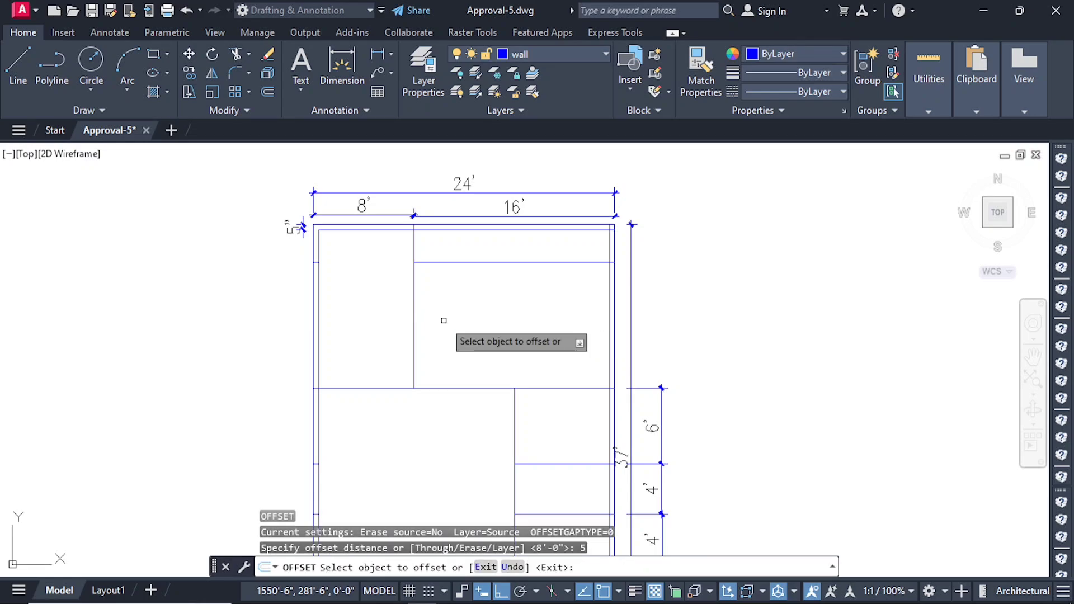
pyautogui.click(414, 285)
pyautogui.click(442, 299)
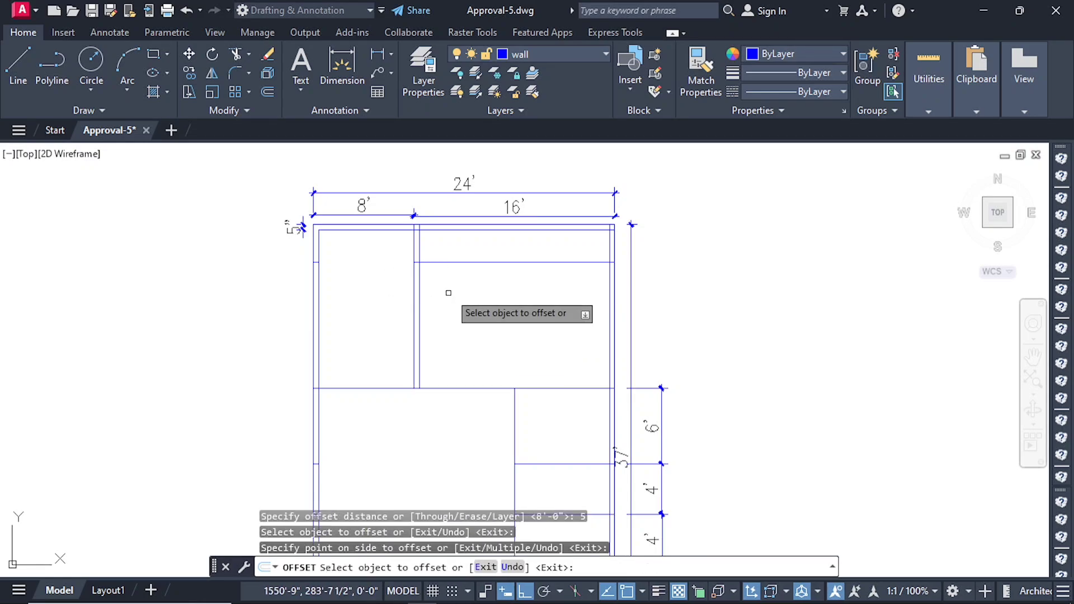
# Offset the veranda's lower wall line and the master bedroom's lower wall line 5" upward.
pyautogui.click(462, 261)
pyautogui.click(474, 255)
pyautogui.scroll(-2, 354, 266)
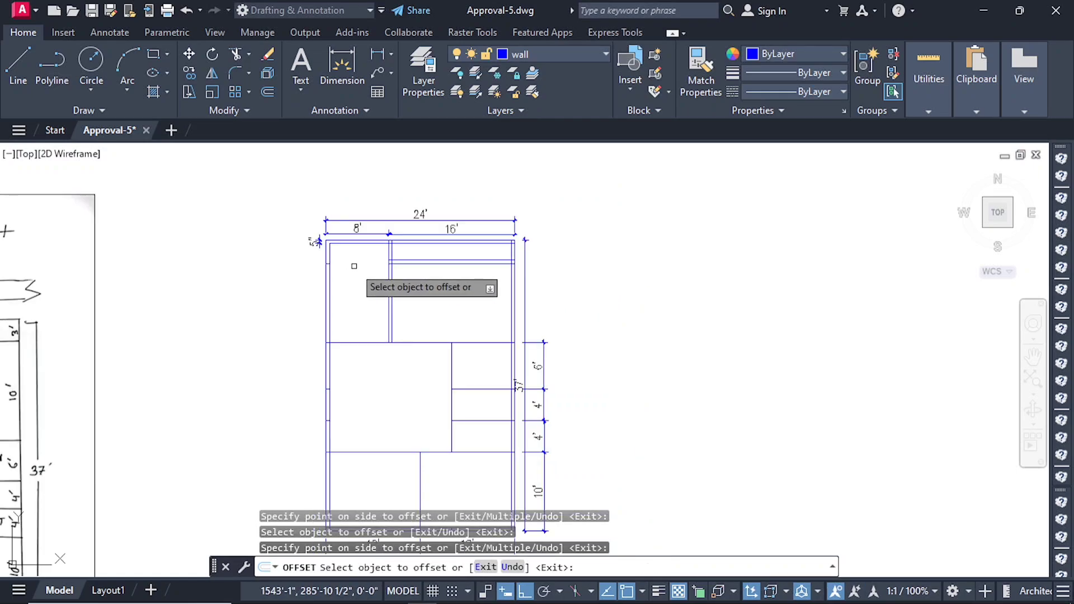
pyautogui.scroll(2, 431, 272)
pyautogui.click(421, 385)
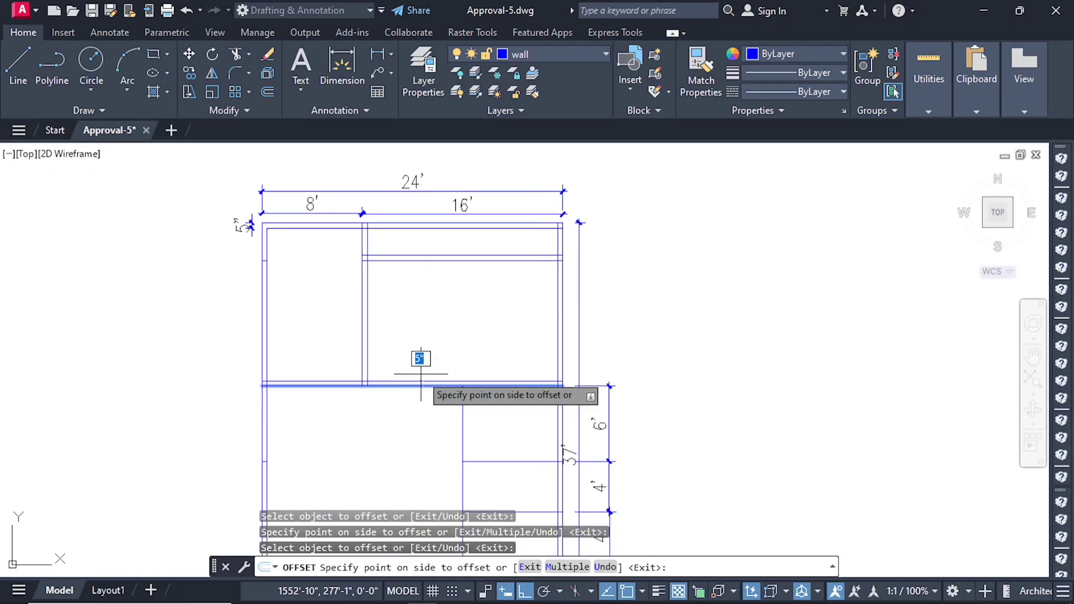
pyautogui.click(421, 374)
pyautogui.scroll(-2, 430, 417)
pyautogui.scroll(2, 492, 388)
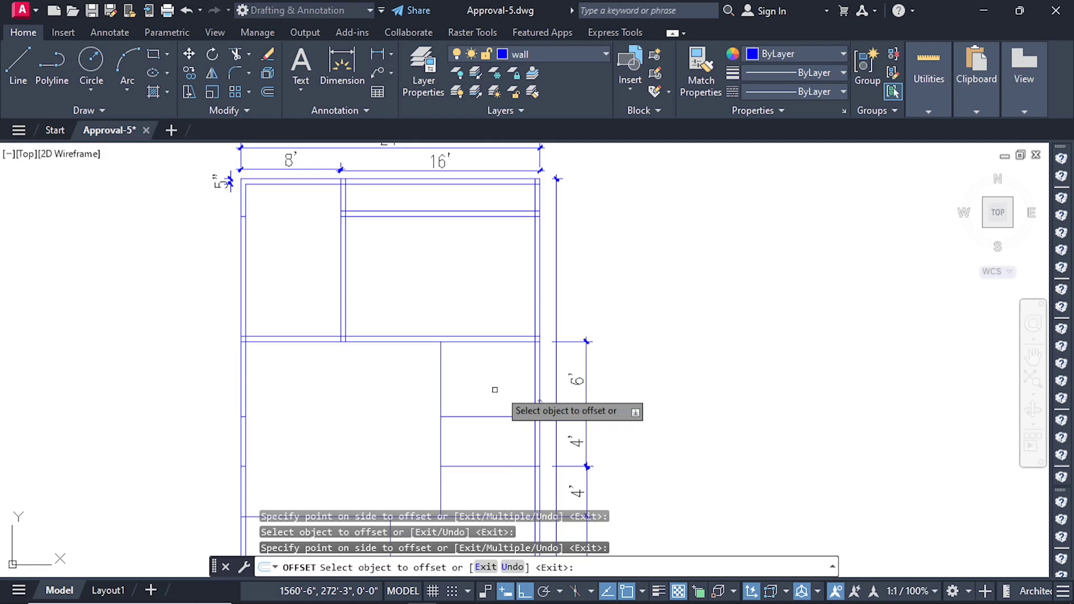
# Offset the vertical wall line between the dining area and the kitchen and toilet block 5" toward the kitchen.
pyautogui.click(440, 383)
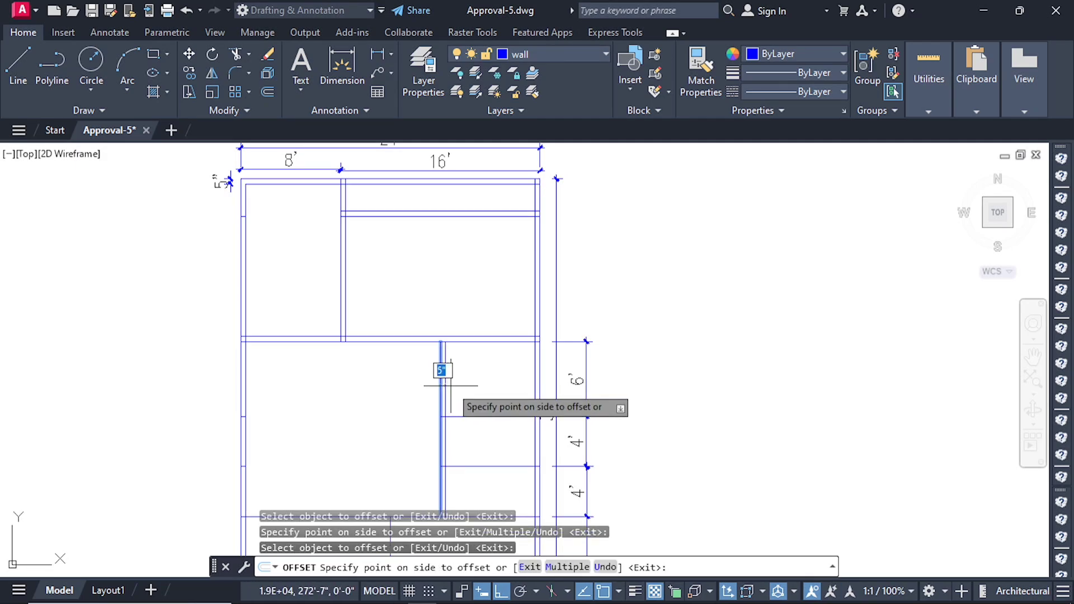
pyautogui.click(451, 385)
pyautogui.scroll(2, 442, 380)
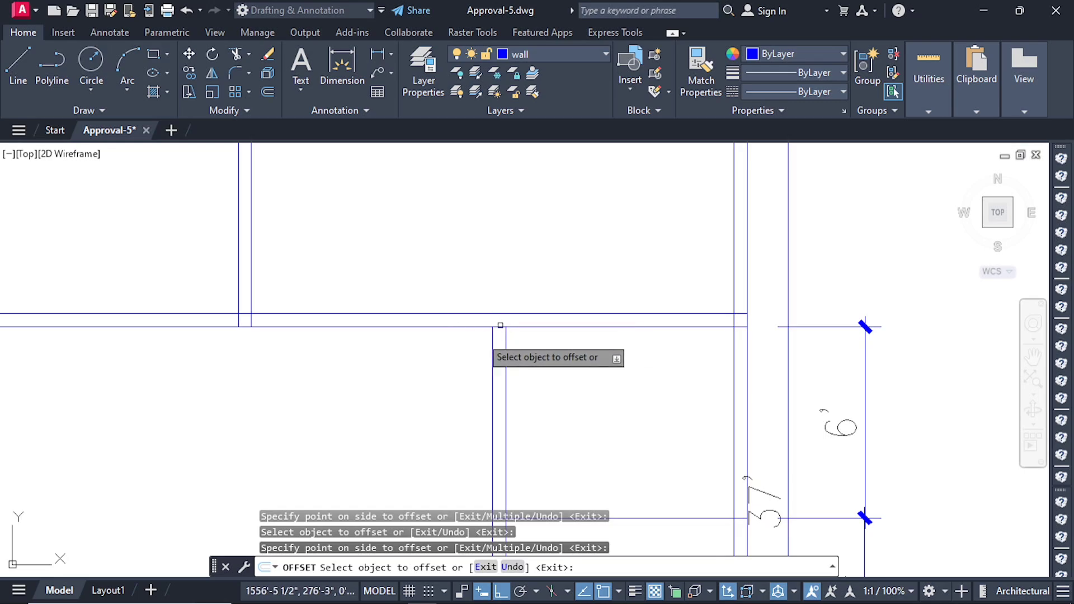
pyautogui.scroll(-2, 417, 311)
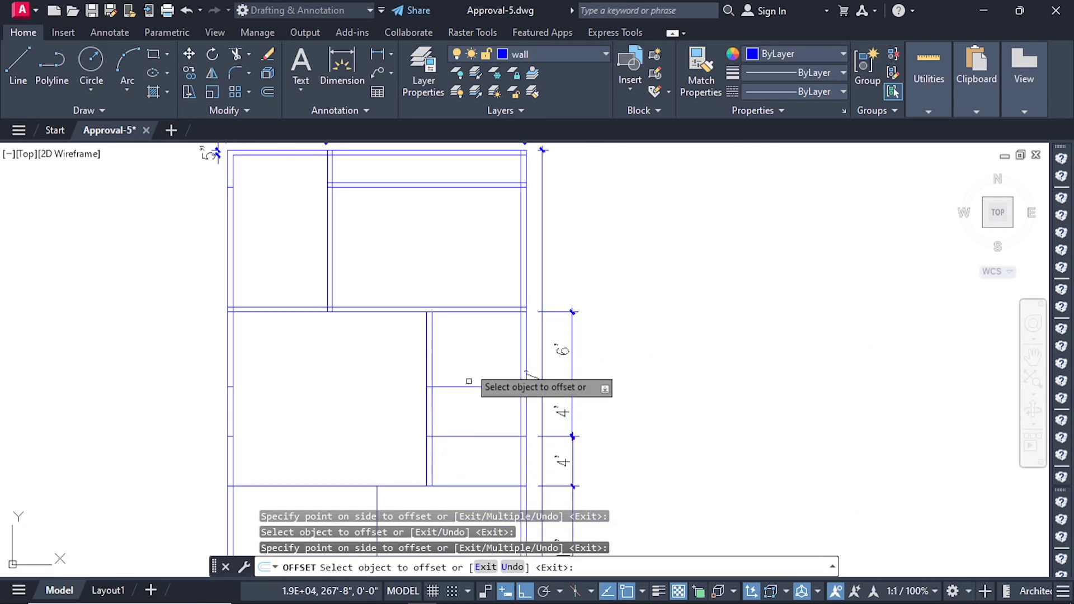
# Offset the kitchen's lower wall line and the partition line between the two toilets 5" upward.
pyautogui.click(447, 385)
pyautogui.click(468, 369)
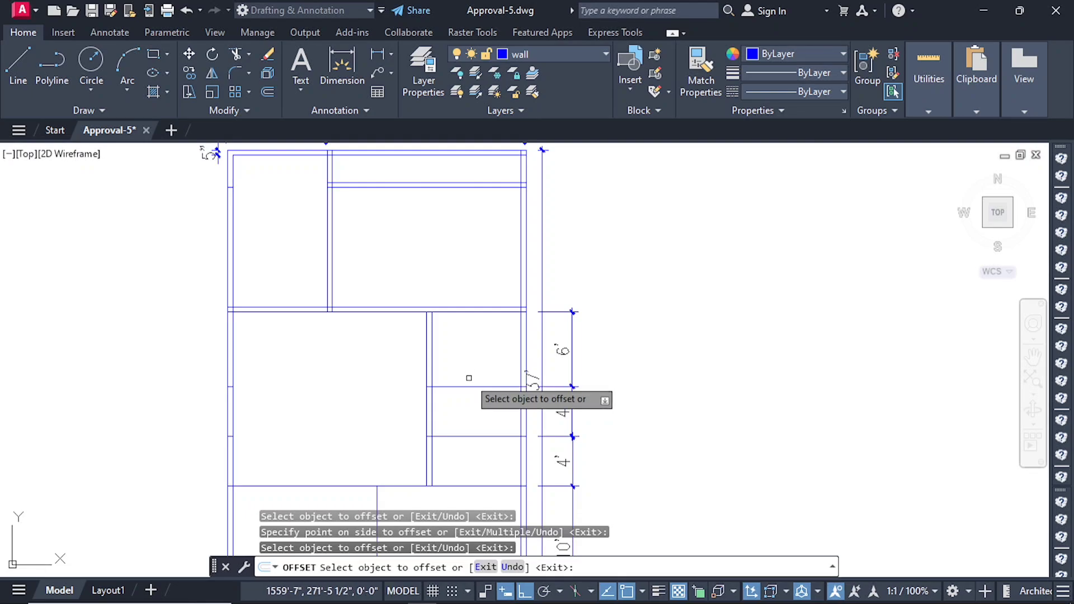
pyautogui.click(465, 386)
pyautogui.click(463, 361)
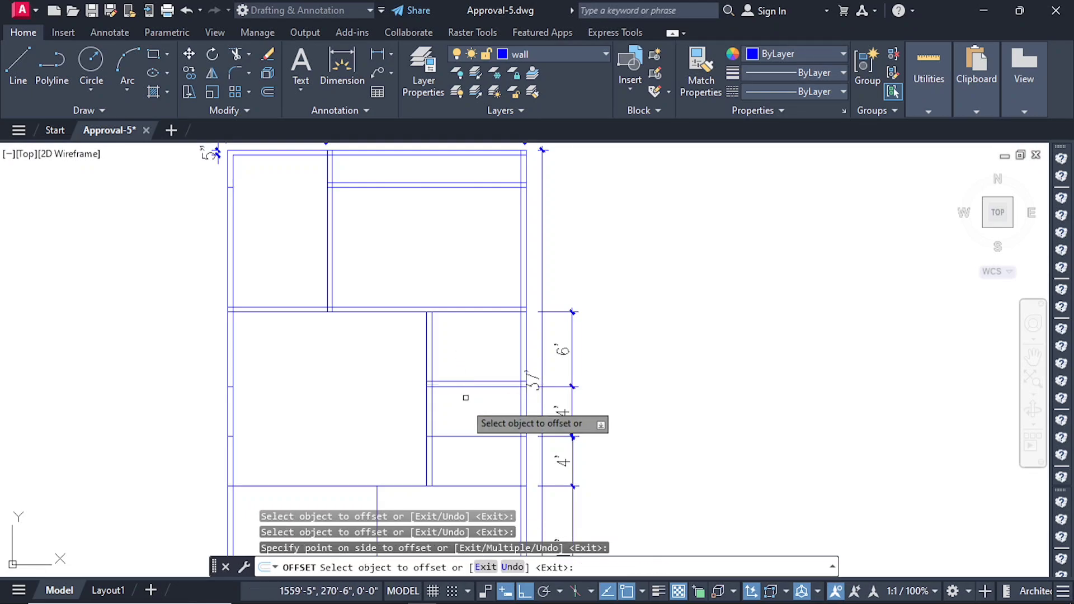
pyautogui.click(462, 435)
pyautogui.click(462, 428)
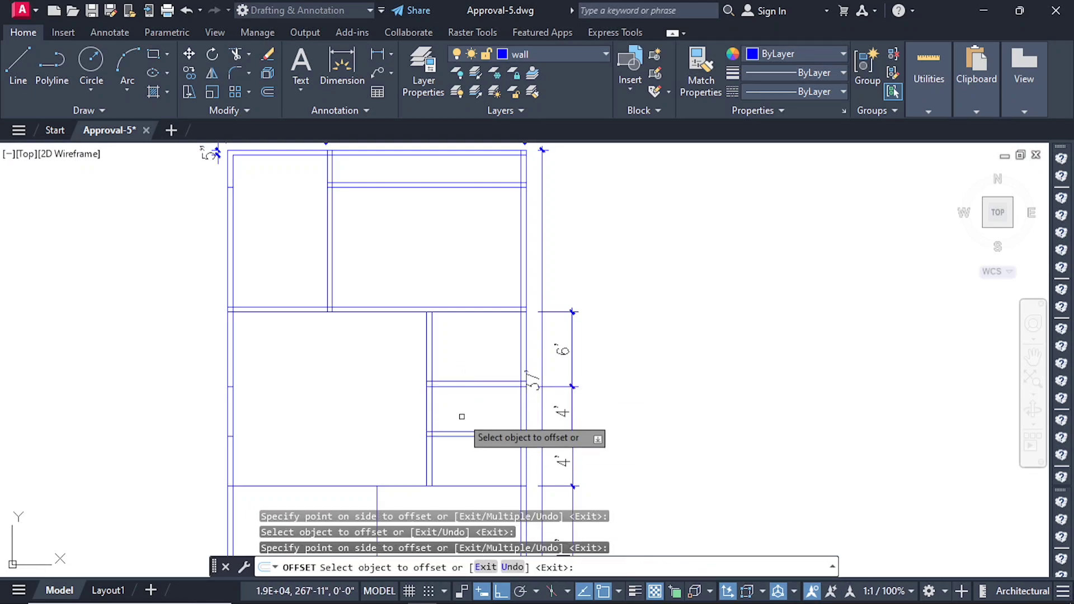
# Offset the lower bedrooms' upper wall line 5" downward and the partition between the two bedrooms 5" into the right-hand bedroom.
pyautogui.click(461, 485)
pyautogui.scroll(-4, 459, 484)
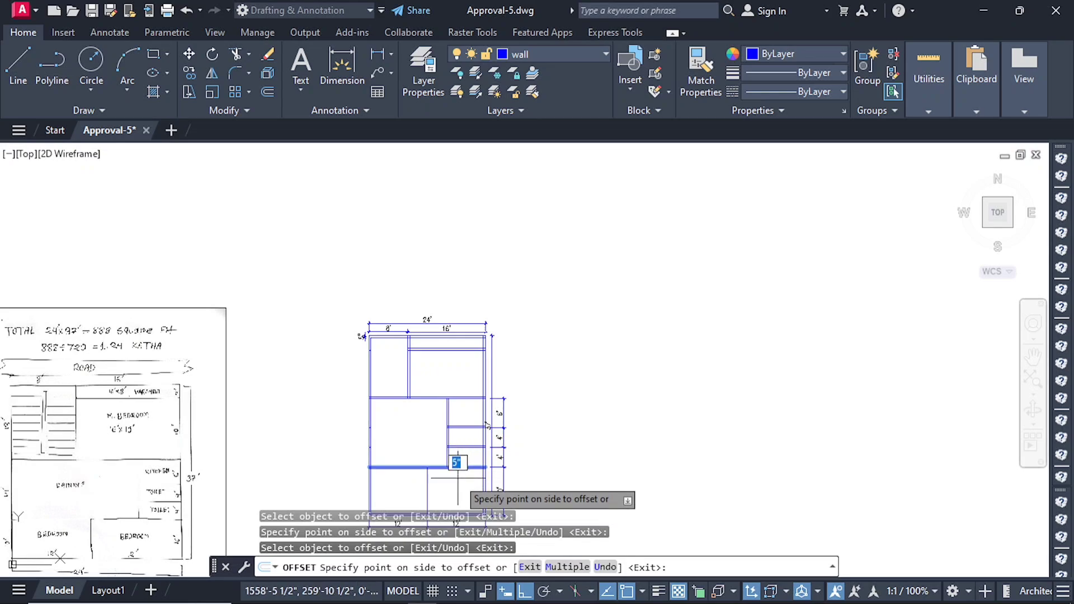
pyautogui.click(457, 479)
pyautogui.scroll(4, 455, 477)
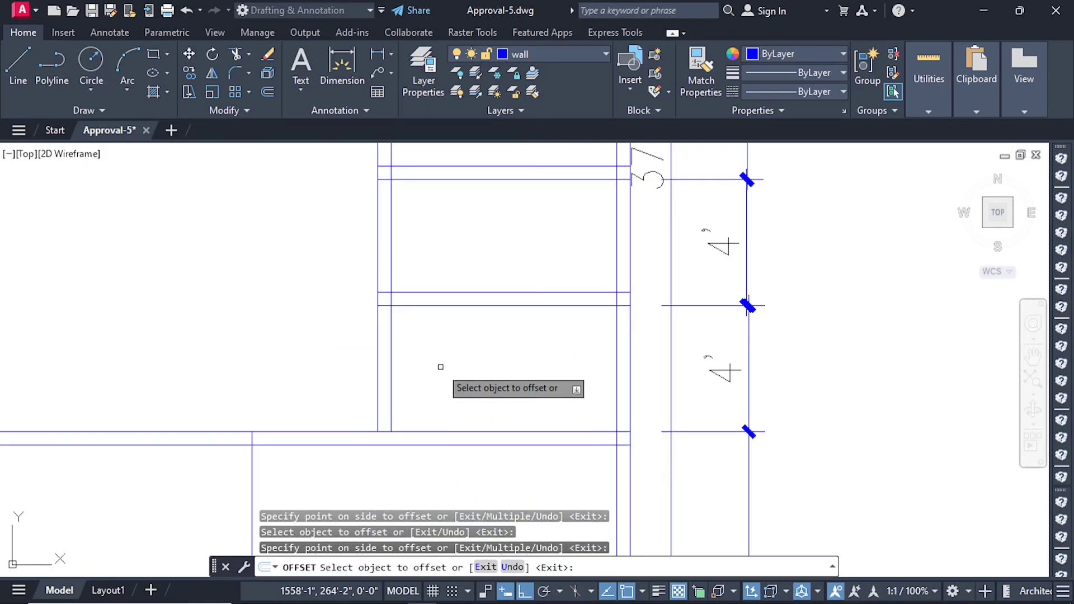
pyautogui.click(368, 440)
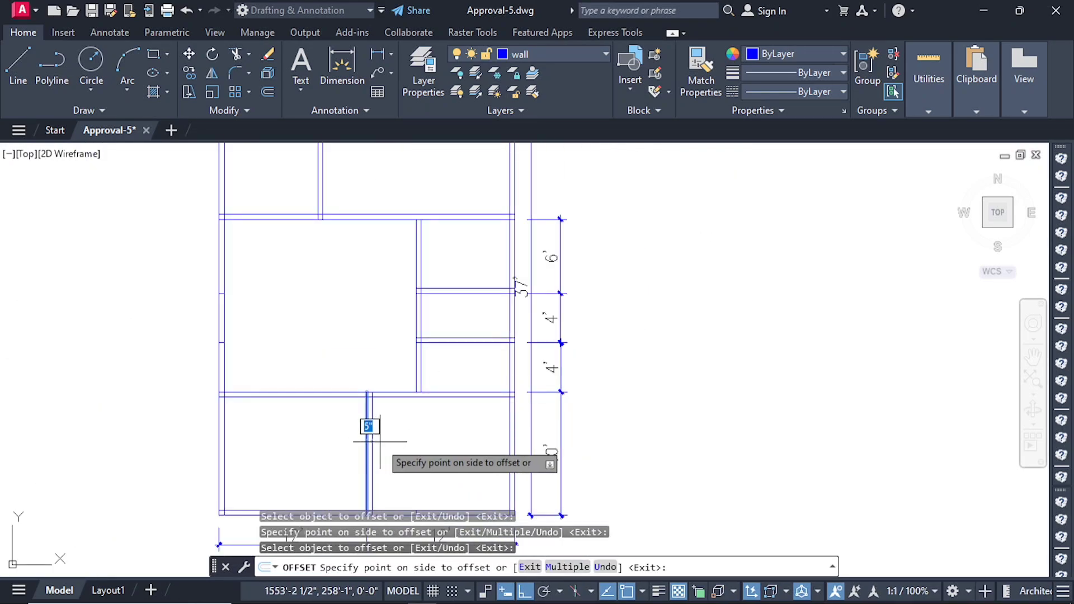
pyautogui.click(377, 437)
pyautogui.scroll(4, 369, 423)
pyautogui.scroll(-4, 392, 333)
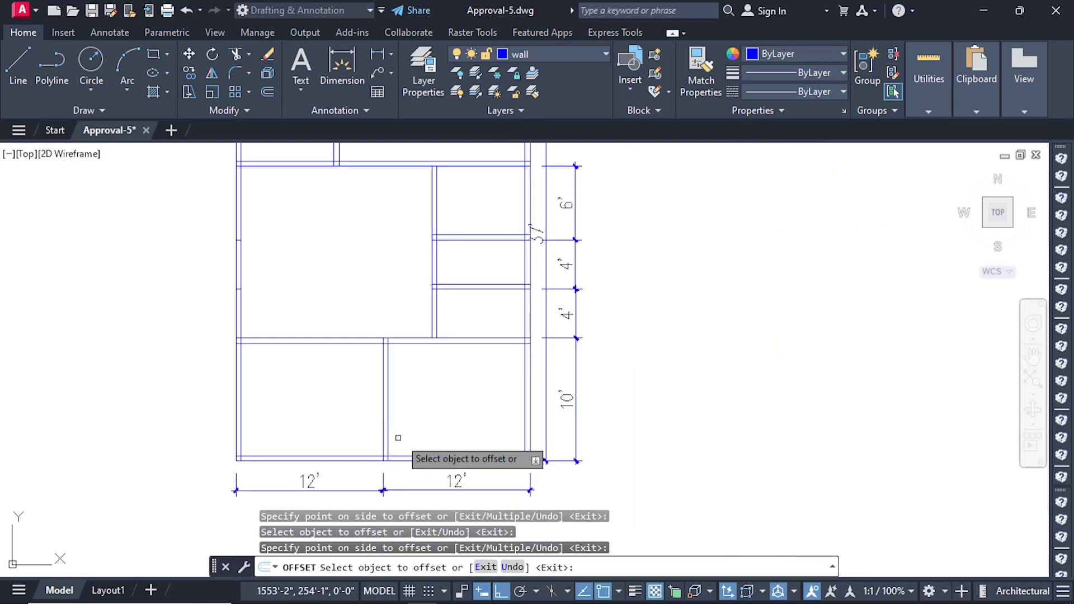
# Erase the offset copy of the partition line between the two lower bedrooms, leaving the original line.
pyautogui.press('Escape')
pyautogui.press('Escape')
pyautogui.press('Escape')
pyautogui.scroll(2, 395, 401)
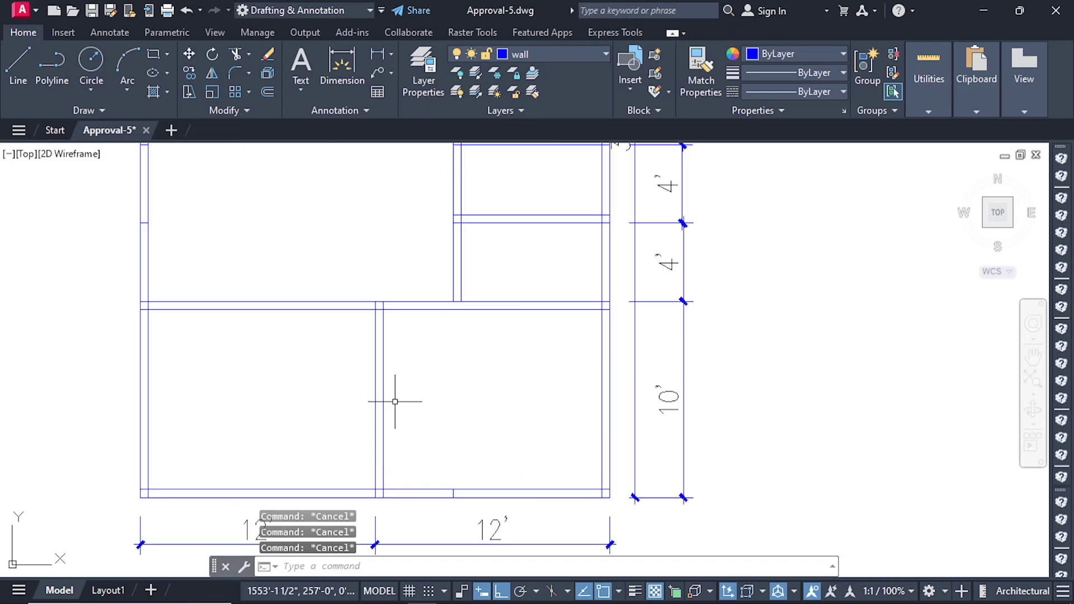
pyautogui.scroll(2, 395, 401)
pyautogui.scroll(-5, 476, 409)
pyautogui.scroll(1, 441, 450)
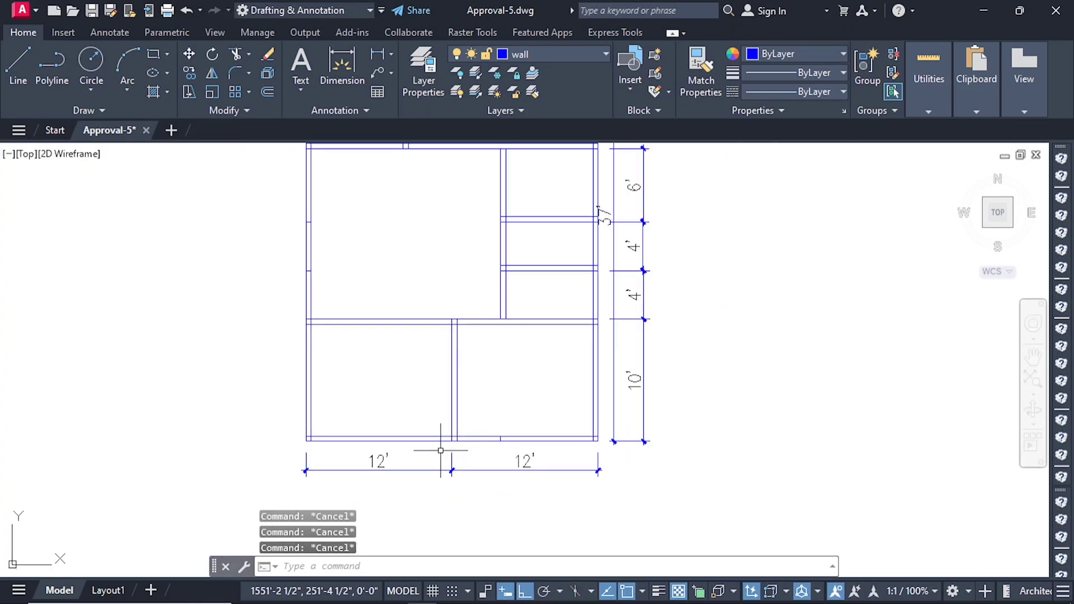
pyautogui.scroll(2, 518, 391)
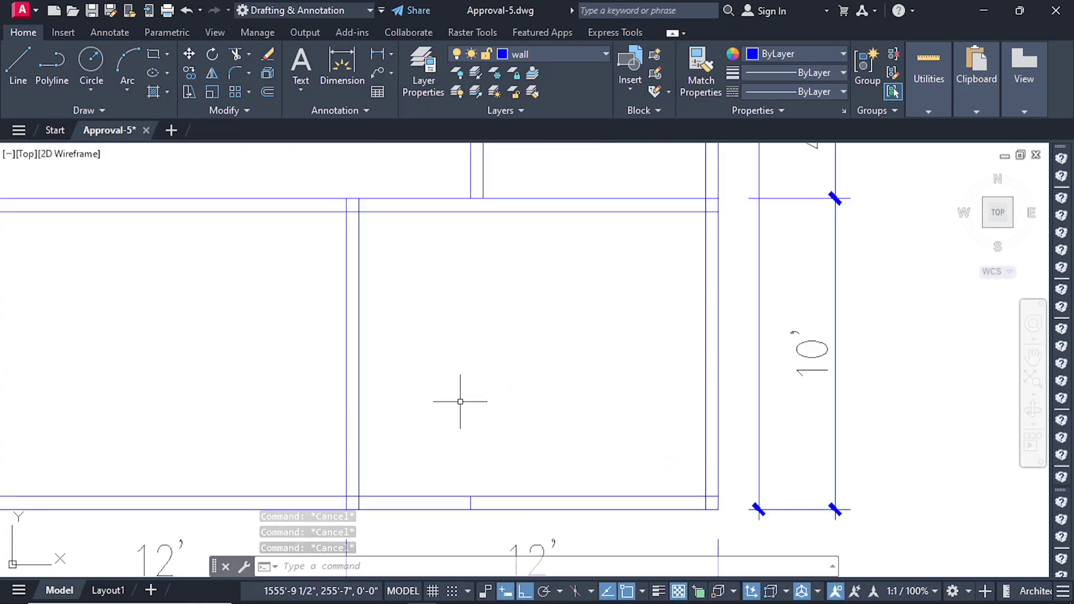
pyautogui.scroll(-1, 461, 396)
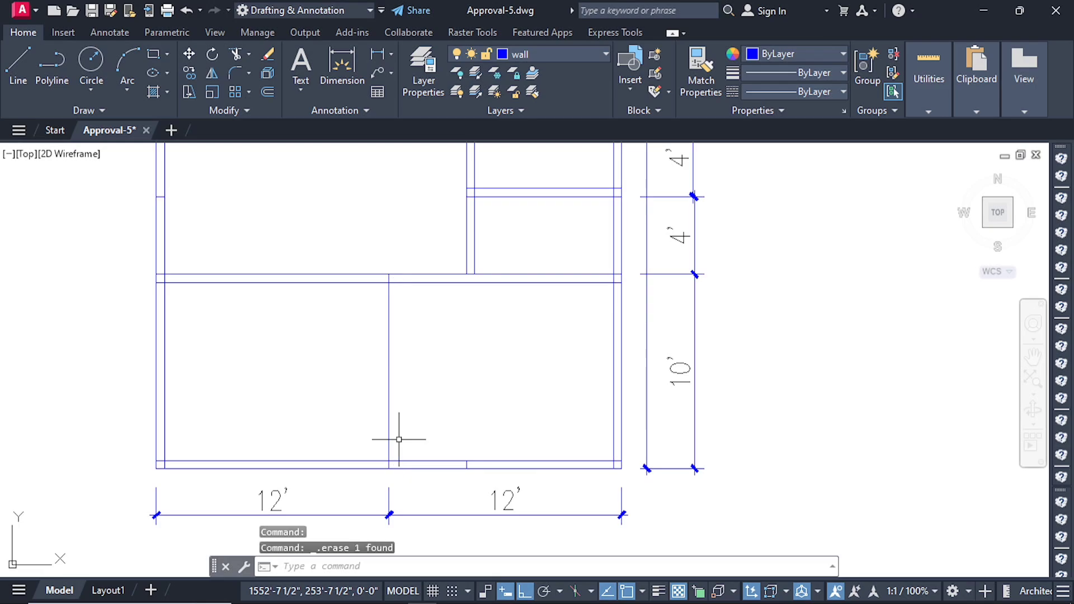
# Offset the partition line between the two lower bedrooms 2.5" to both sides.
pyautogui.scroll(2, 382, 396)
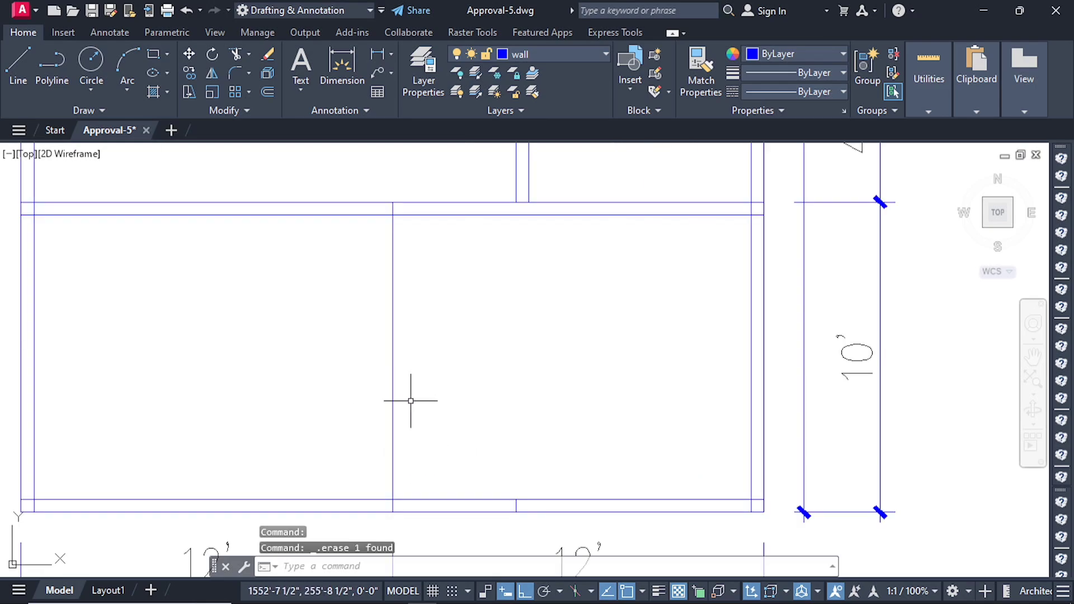
pyautogui.scroll(-3, 448, 399)
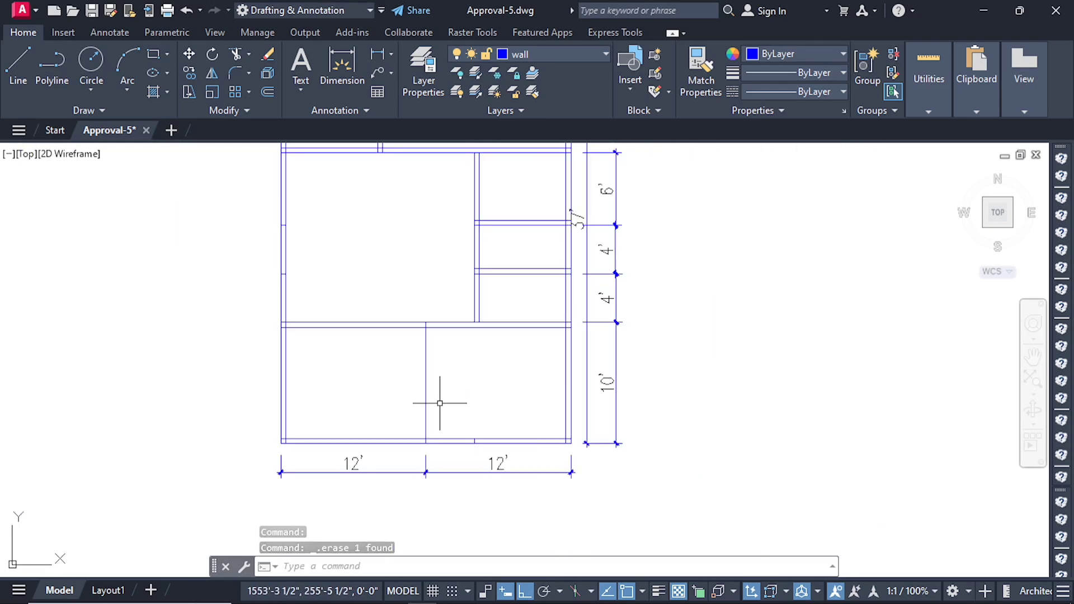
pyautogui.scroll(1, 438, 403)
pyautogui.scroll(2, 439, 403)
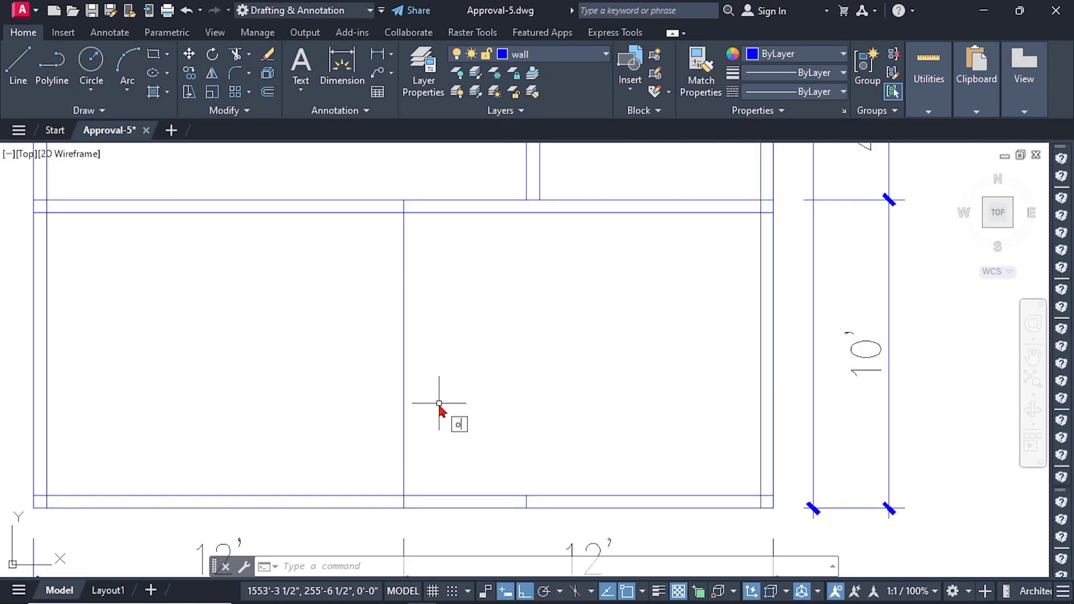
pyautogui.press('Return')
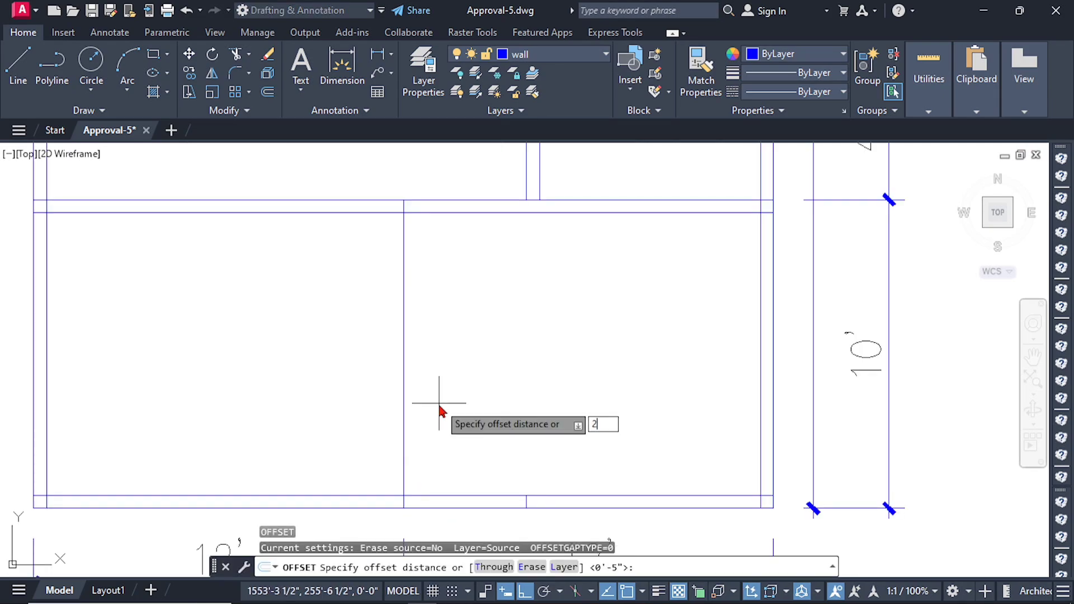
pyautogui.write('2.5')
pyautogui.press('Return')
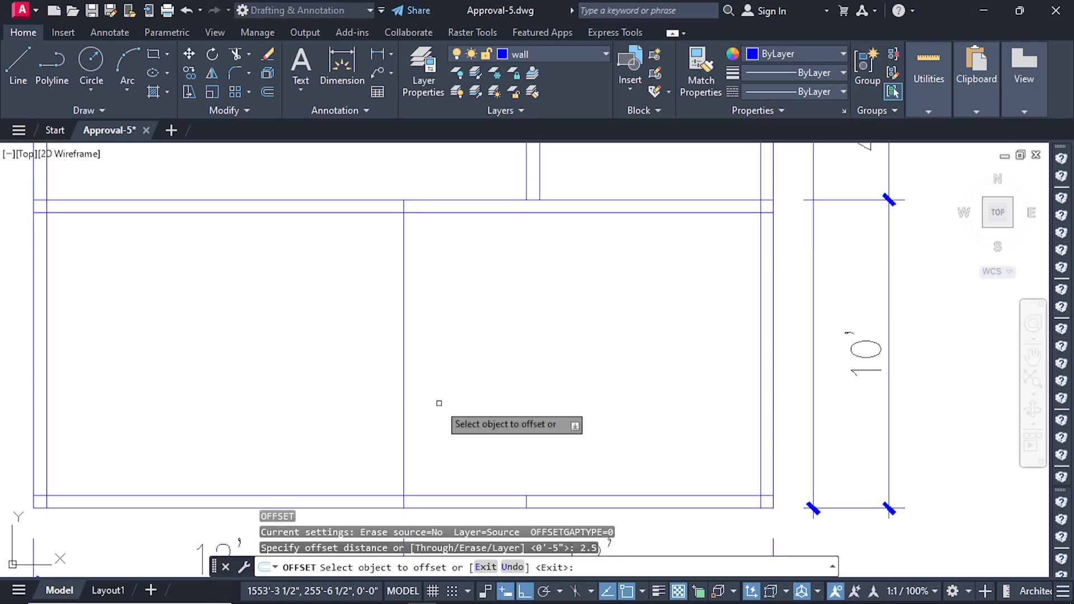
pyautogui.click(404, 376)
pyautogui.click(408, 385)
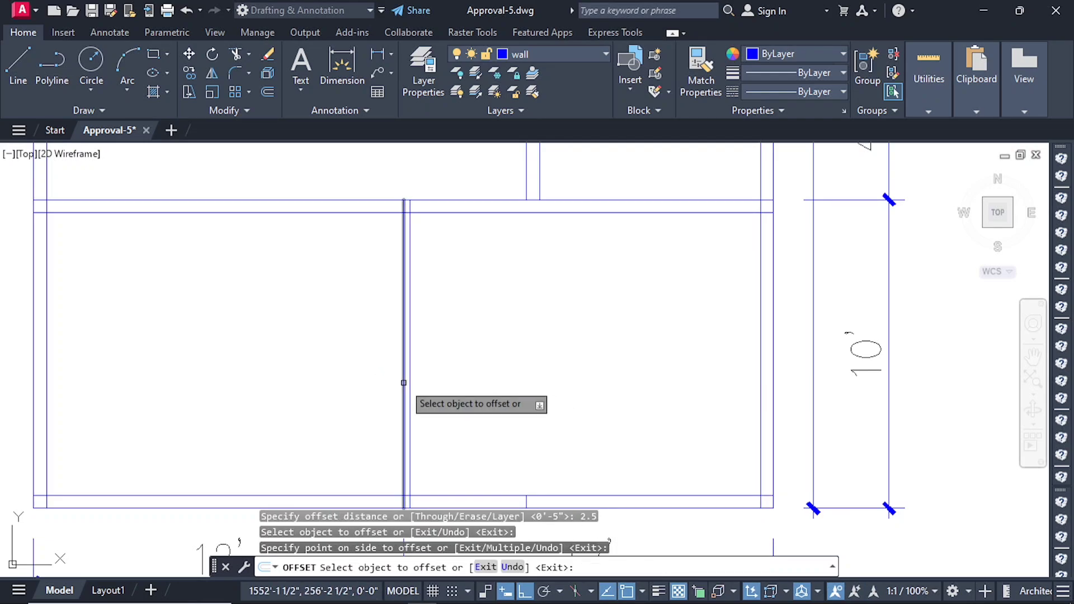
pyautogui.click(403, 381)
pyautogui.click(384, 386)
pyautogui.scroll(3, 398, 389)
pyautogui.press('Escape')
pyautogui.press('Escape')
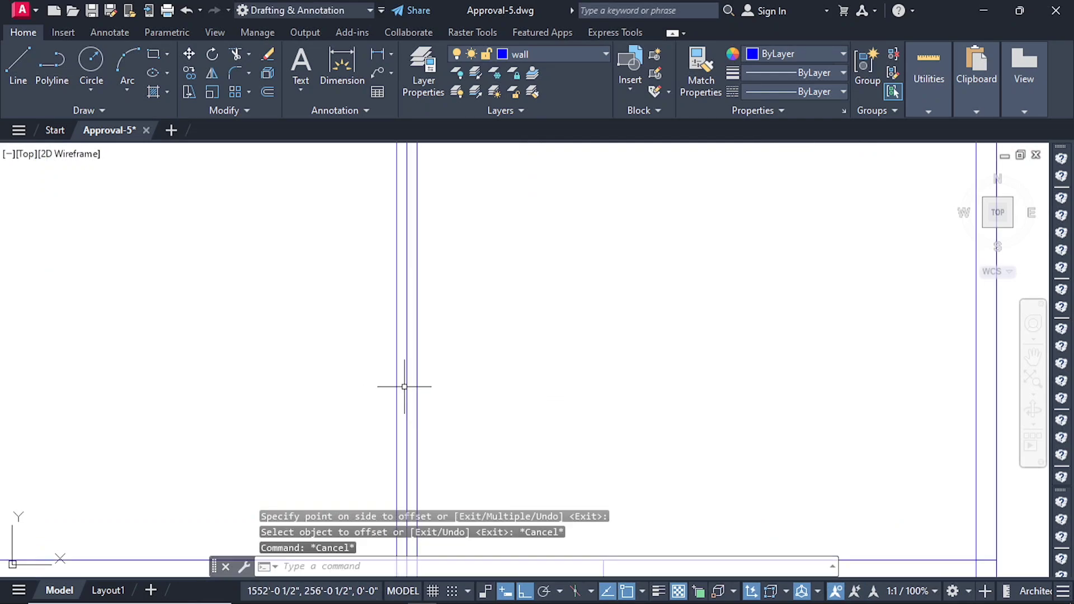
# Erase the original centre line of the partition between the two lower bedrooms.
pyautogui.click(405, 386)
pyautogui.press('Delete')
pyautogui.scroll(-5, 408, 384)
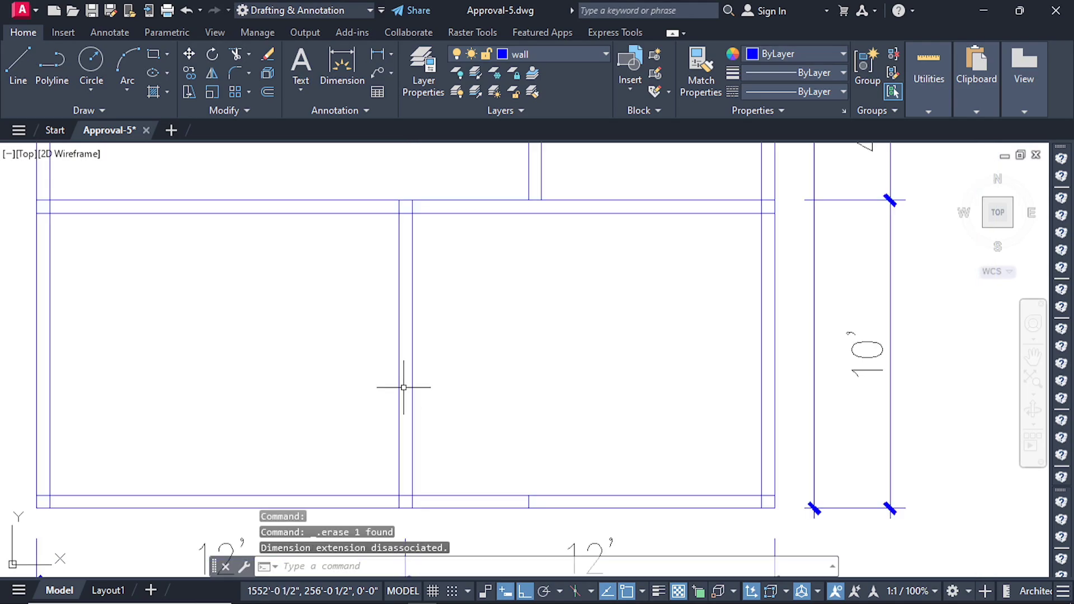
# Dimension the thickness of the partition wall between the two lower bedrooms, placing the dimension just above the wall.
pyautogui.scroll(5, 406, 305)
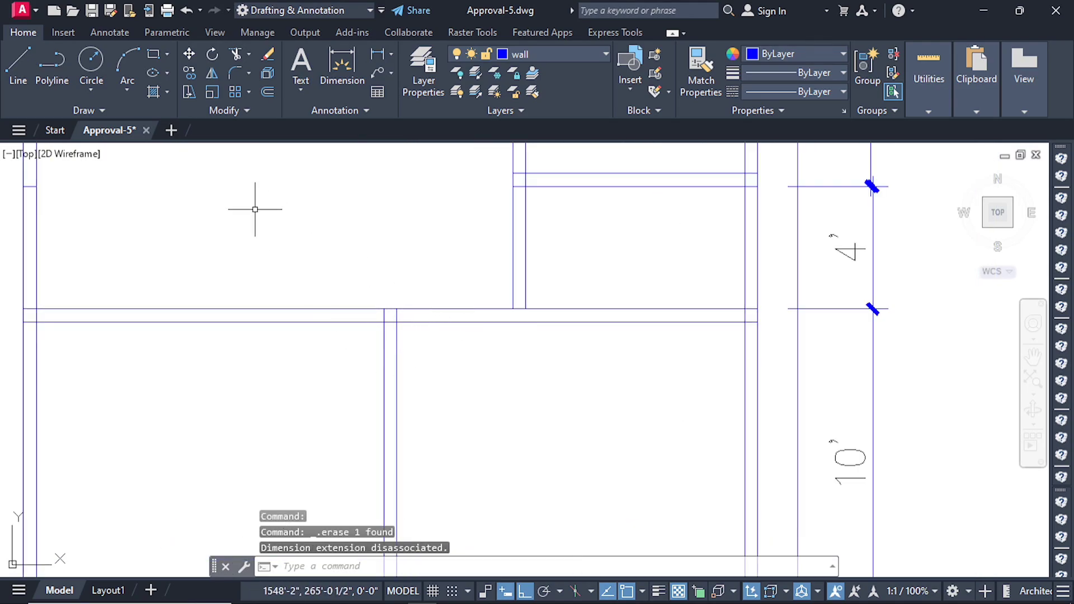
pyautogui.click(342, 72)
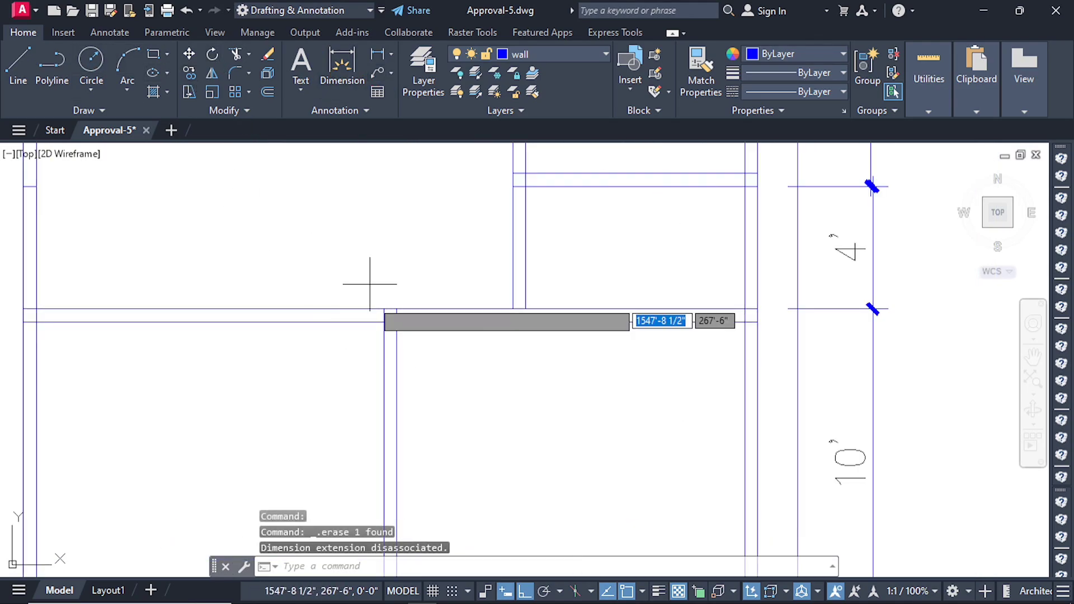
pyautogui.scroll(5, 381, 338)
pyautogui.click(381, 213)
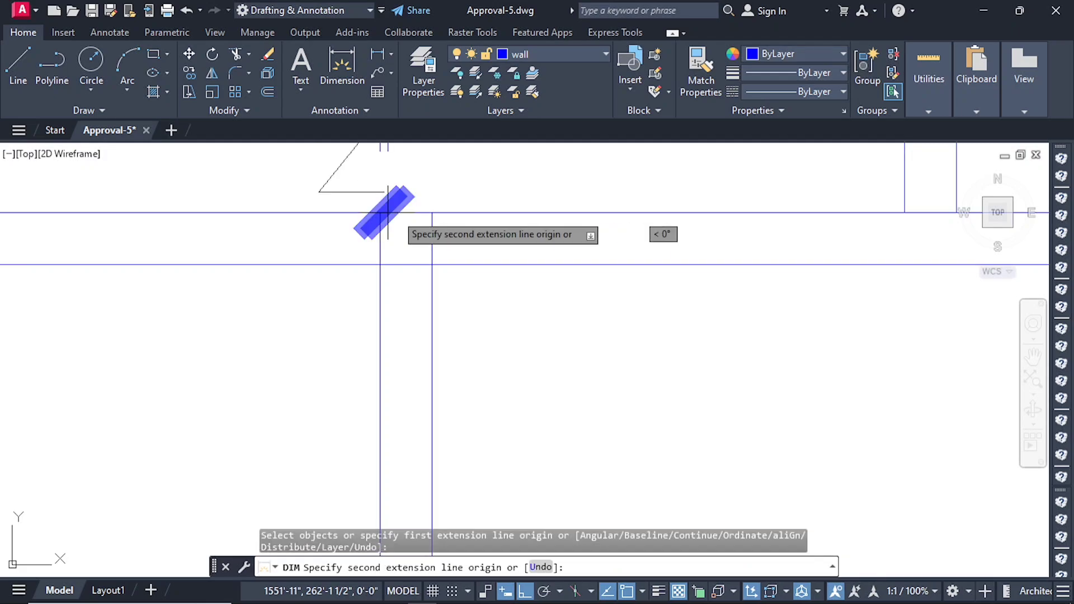
pyautogui.click(432, 212)
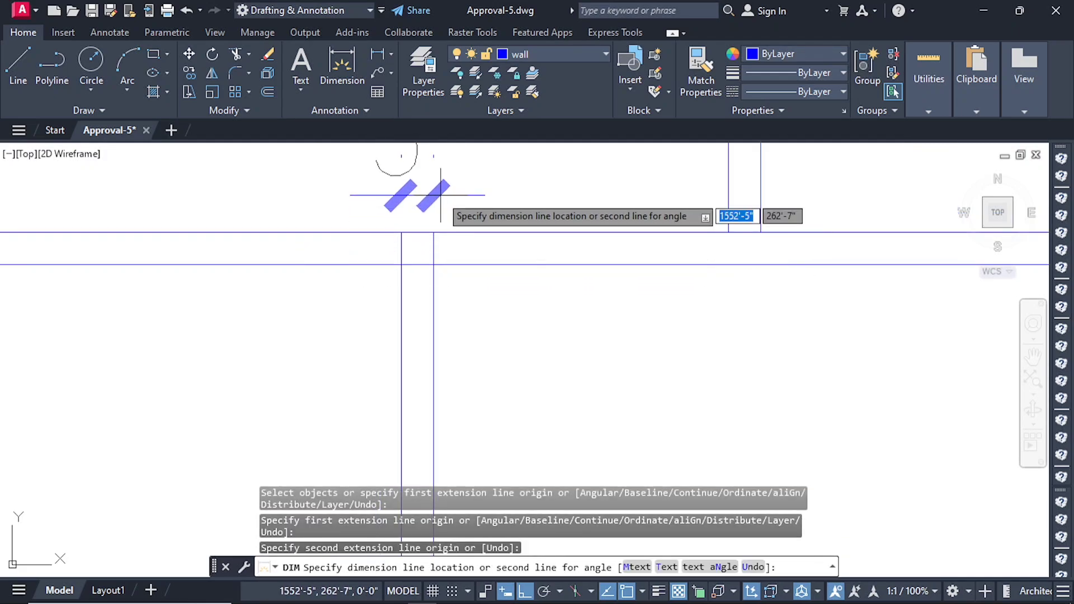
pyautogui.click(441, 155)
pyautogui.scroll(-5, 400, 336)
pyautogui.press('Escape')
pyautogui.press('Escape')
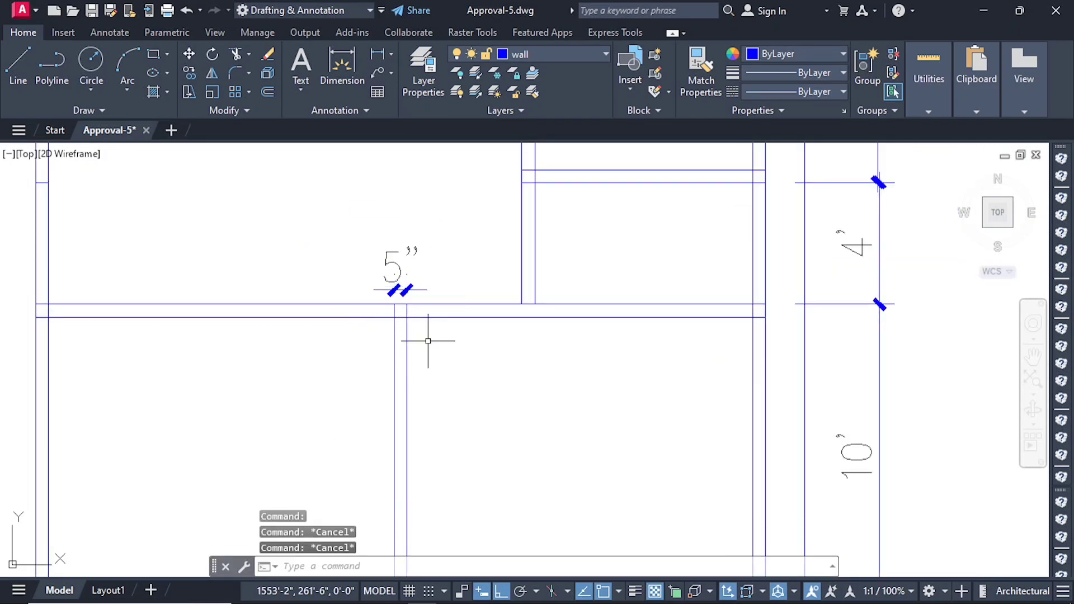
# Erase the thickness dimension above the partition wall of the lower bedrooms.
pyautogui.scroll(2, 393, 268)
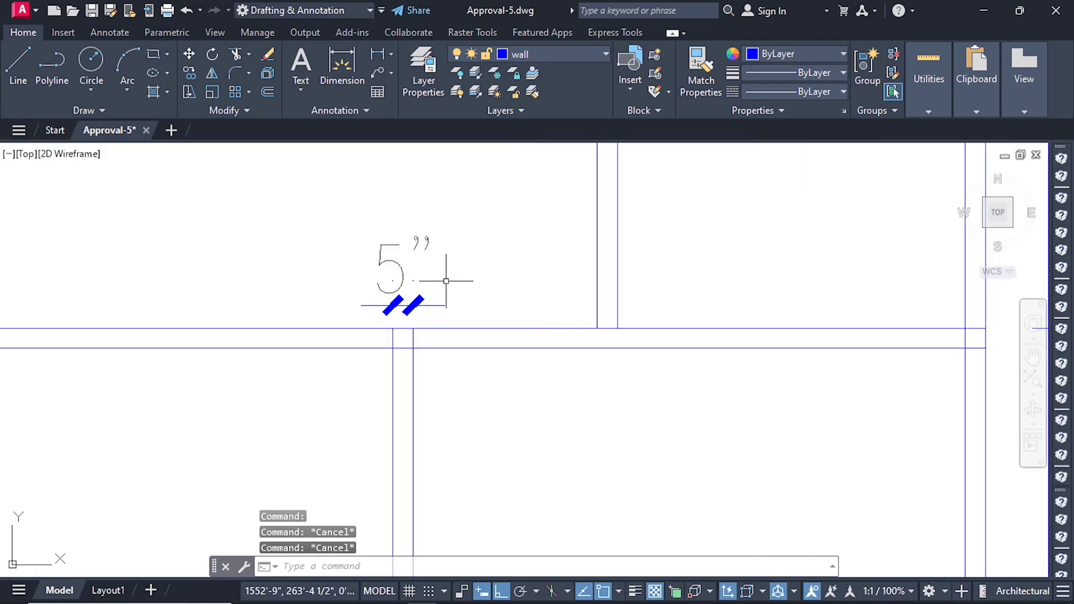
pyautogui.scroll(-2, 444, 336)
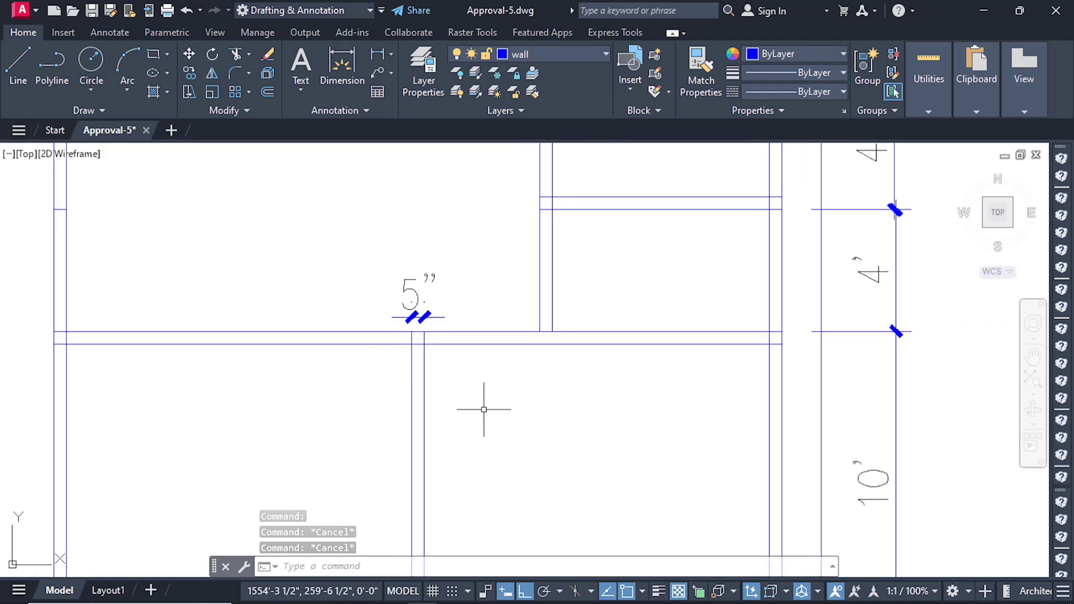
pyautogui.scroll(-2, 447, 400)
pyautogui.click(424, 332)
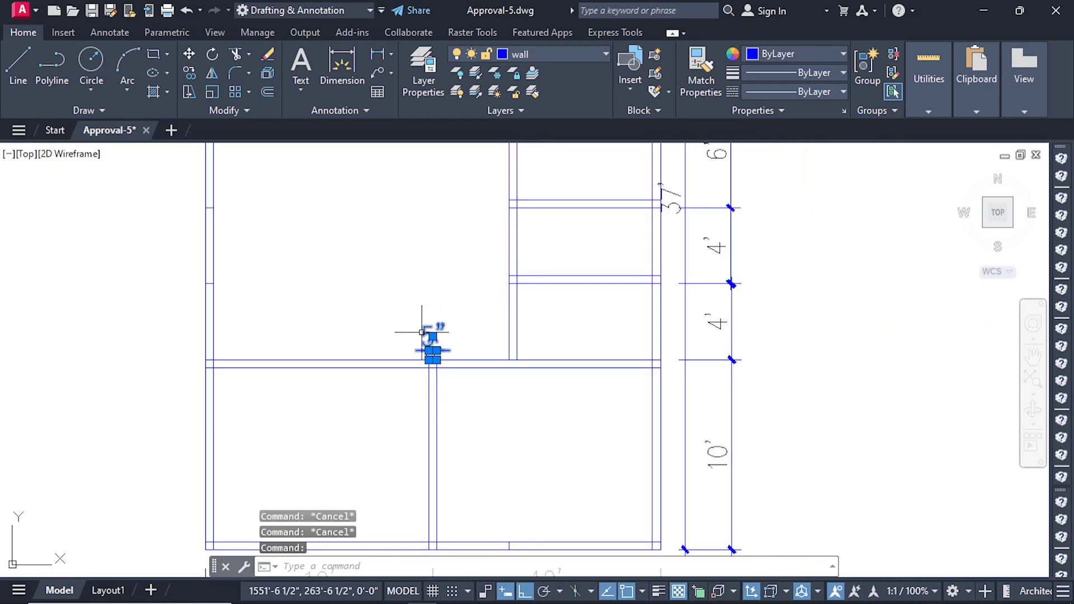
pyautogui.press('Delete')
# Erase the short leftover line crossing the left exterior wall near the plan's upper-left corner.
pyautogui.scroll(-4, 423, 352)
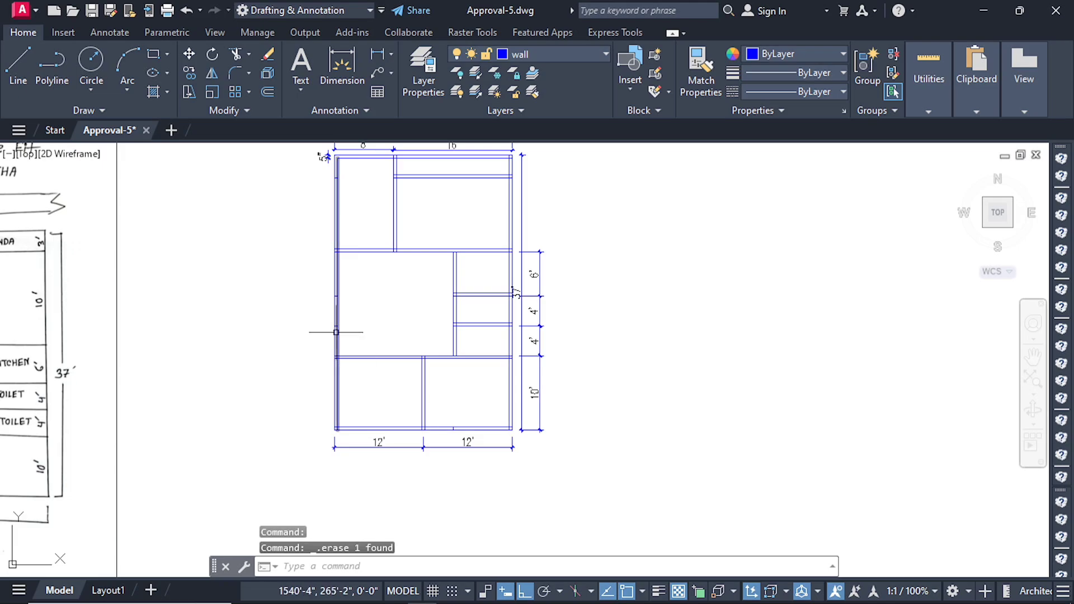
pyautogui.scroll(-4, 349, 392)
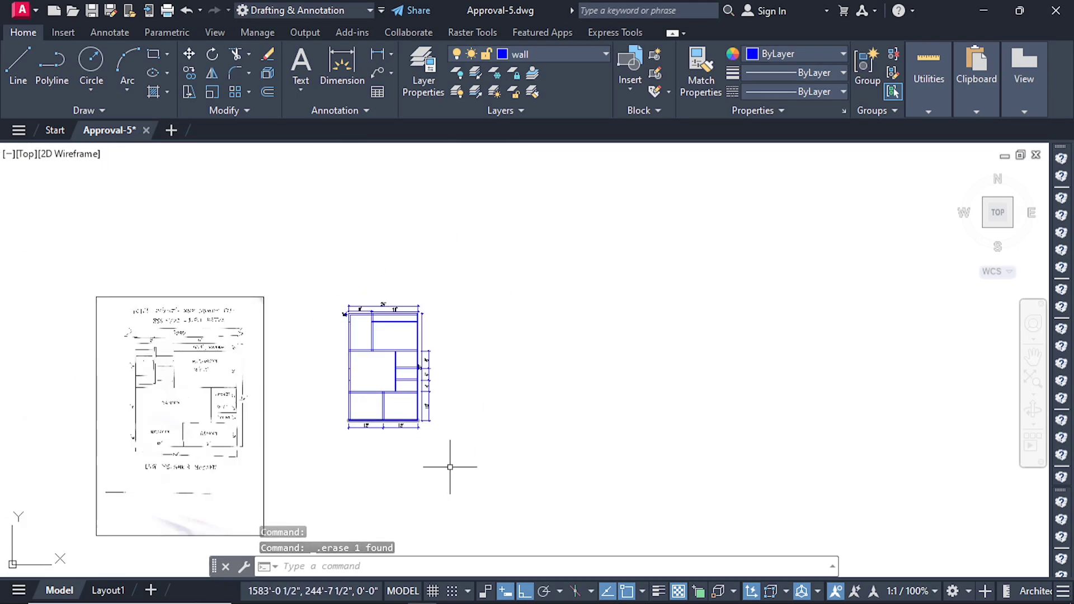
pyautogui.scroll(2, 353, 386)
pyautogui.scroll(4, 414, 445)
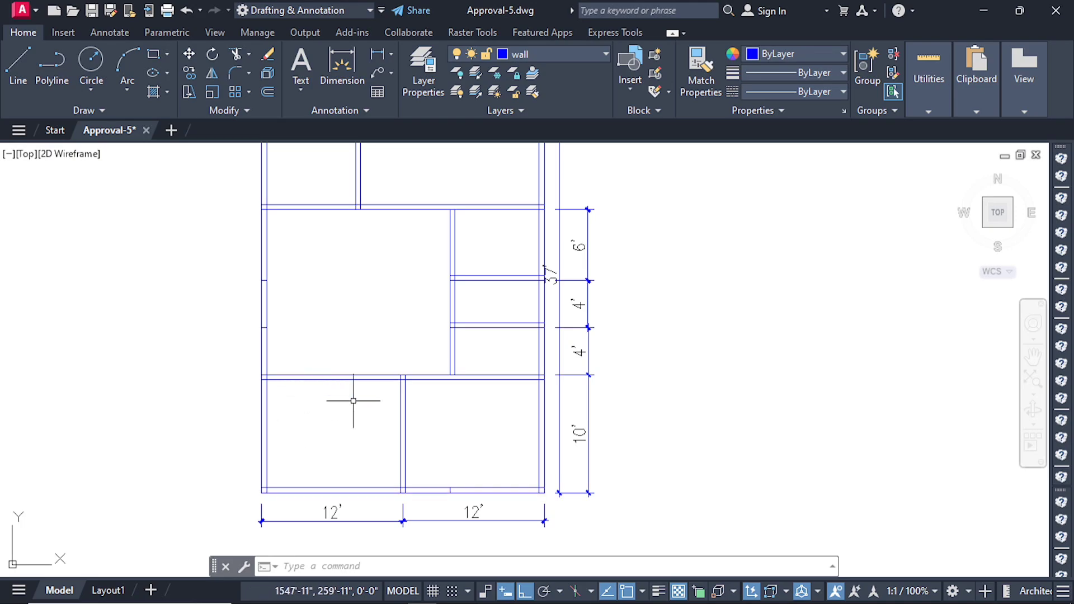
pyautogui.scroll(-3, 439, 313)
pyautogui.scroll(1, 432, 308)
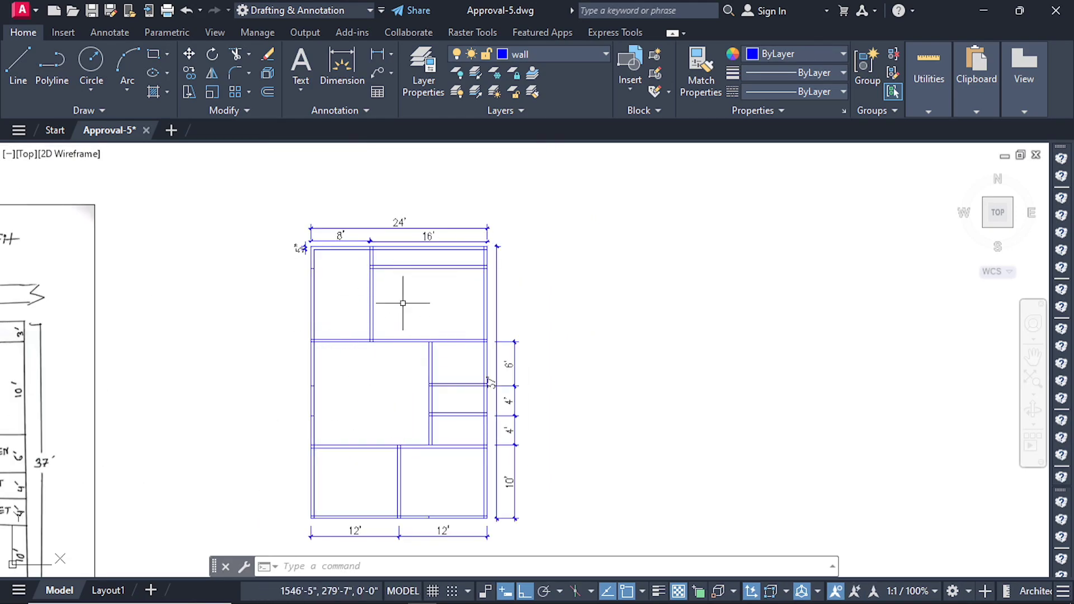
pyautogui.scroll(5, 313, 264)
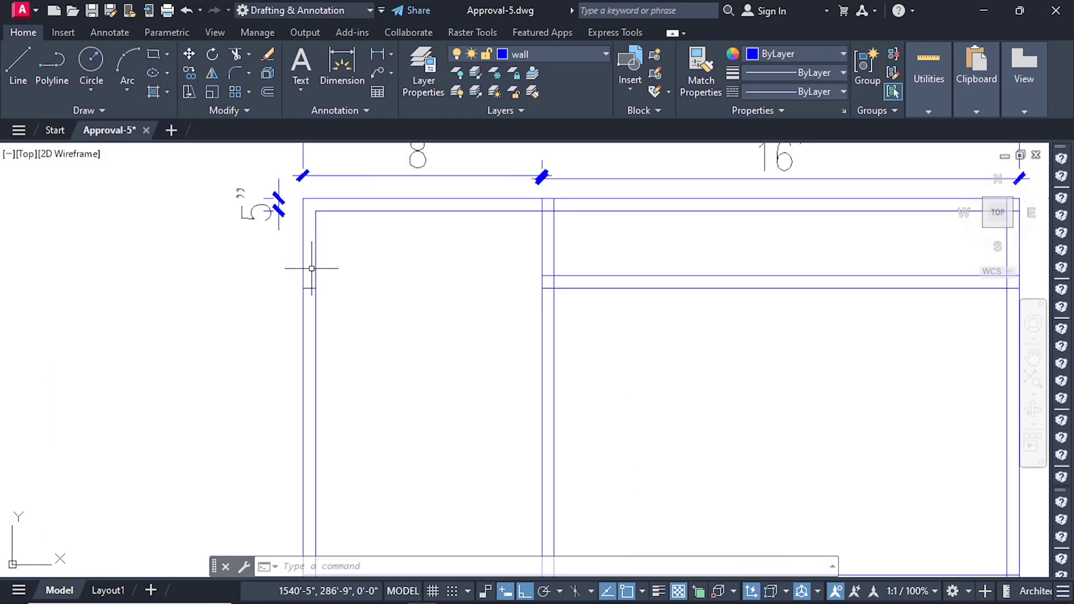
pyautogui.scroll(5, 306, 289)
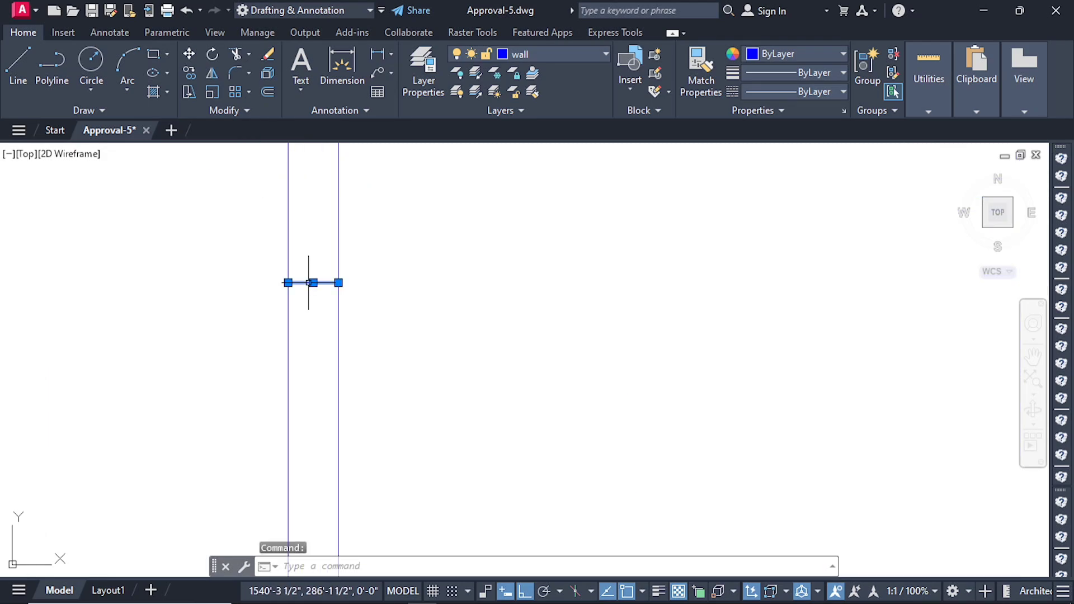
pyautogui.press('Delete')
pyautogui.scroll(-5, 307, 280)
# Erase the two short leftover lines crossing the left wall beside the dining area and the one crossing the bottom exterior wall.
pyautogui.scroll(-2, 385, 249)
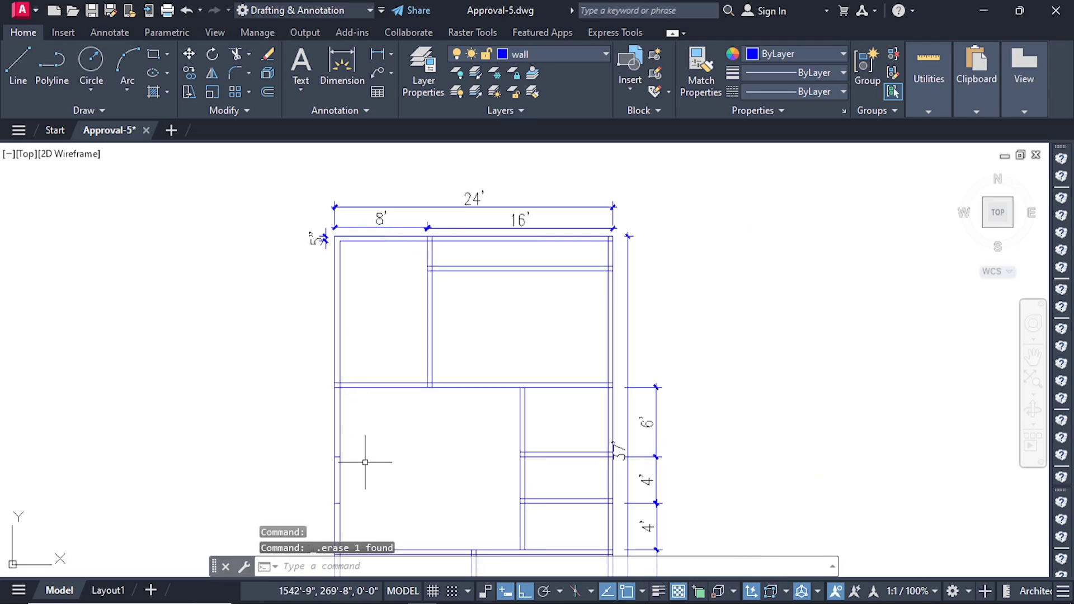
pyautogui.scroll(6, 323, 479)
pyautogui.click(377, 388)
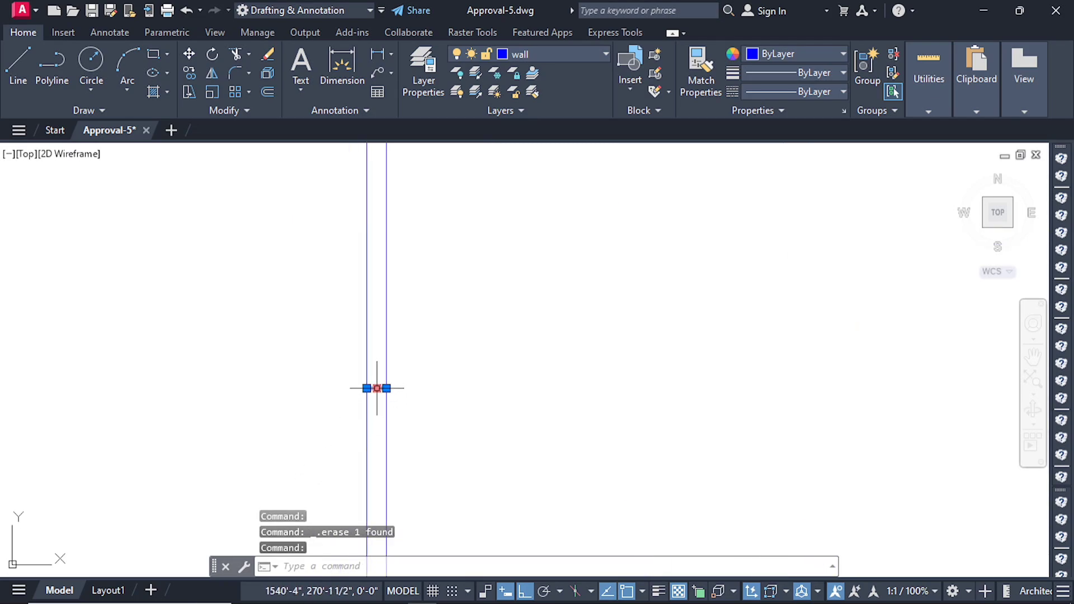
pyautogui.press('Delete')
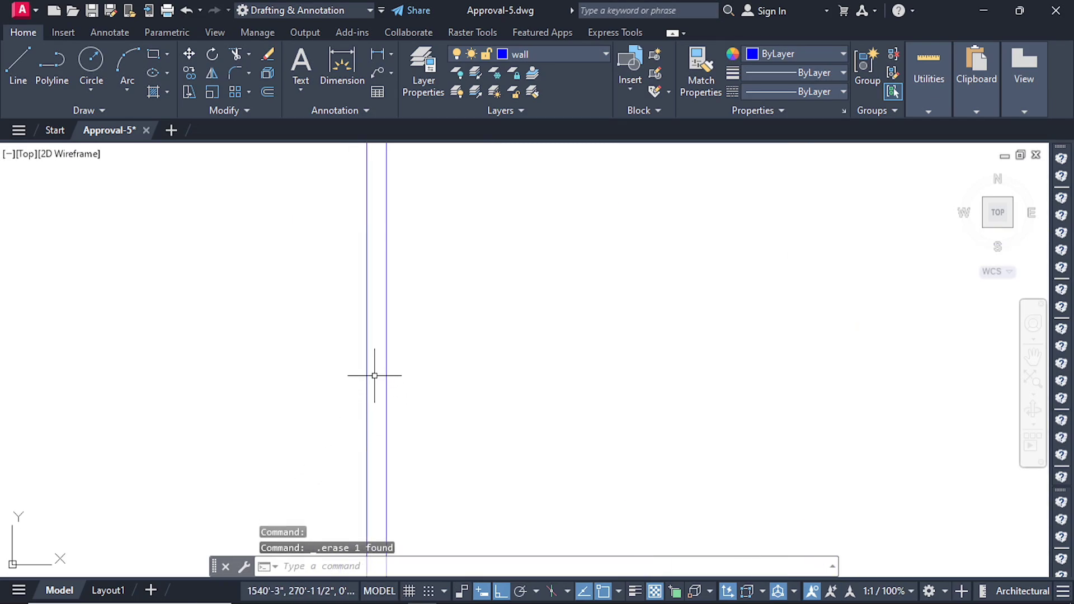
pyautogui.scroll(-4, 372, 371)
pyautogui.scroll(4, 360, 431)
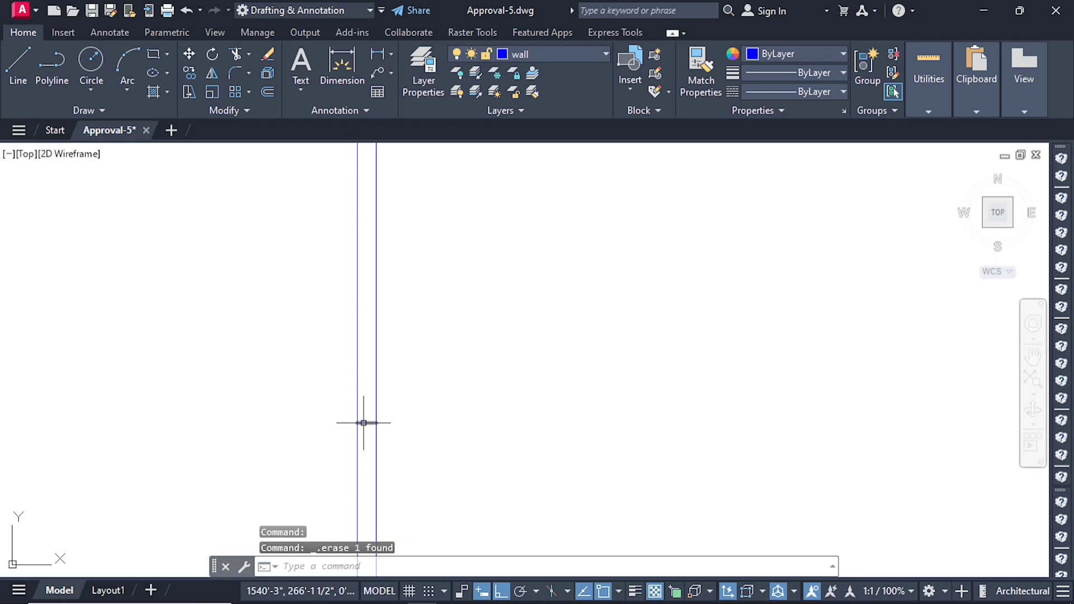
pyautogui.scroll(-5, 364, 421)
pyautogui.scroll(4, 484, 481)
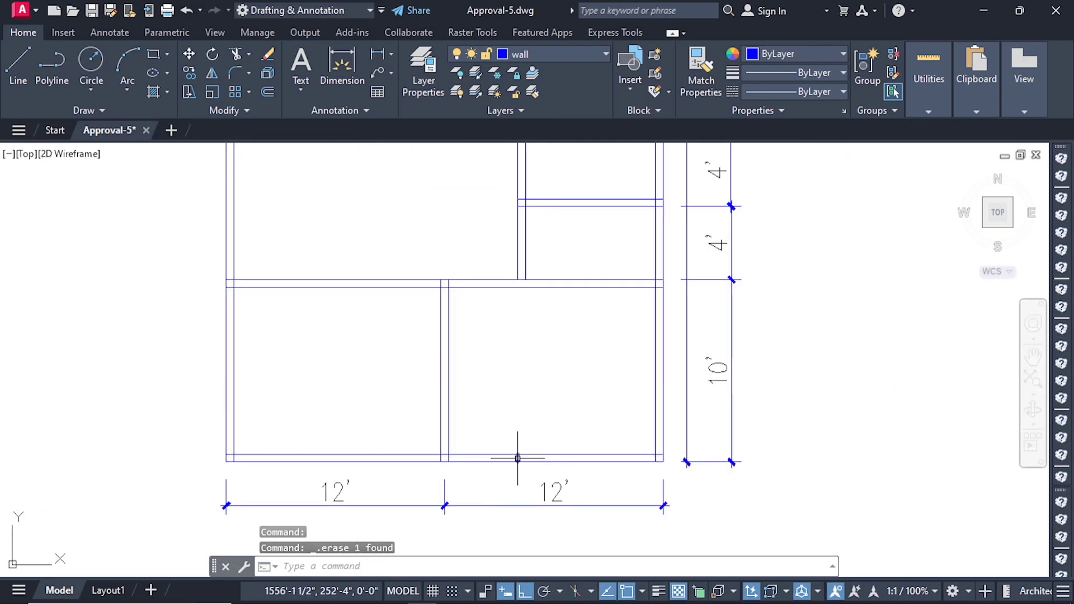
pyautogui.scroll(-2, 399, 502)
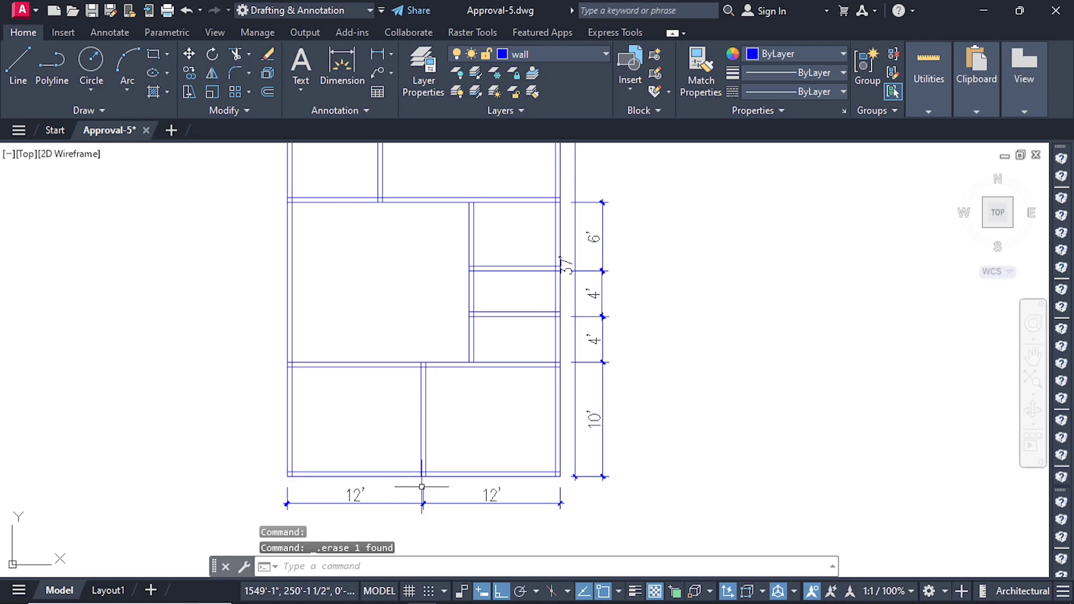
pyautogui.scroll(-2, 548, 430)
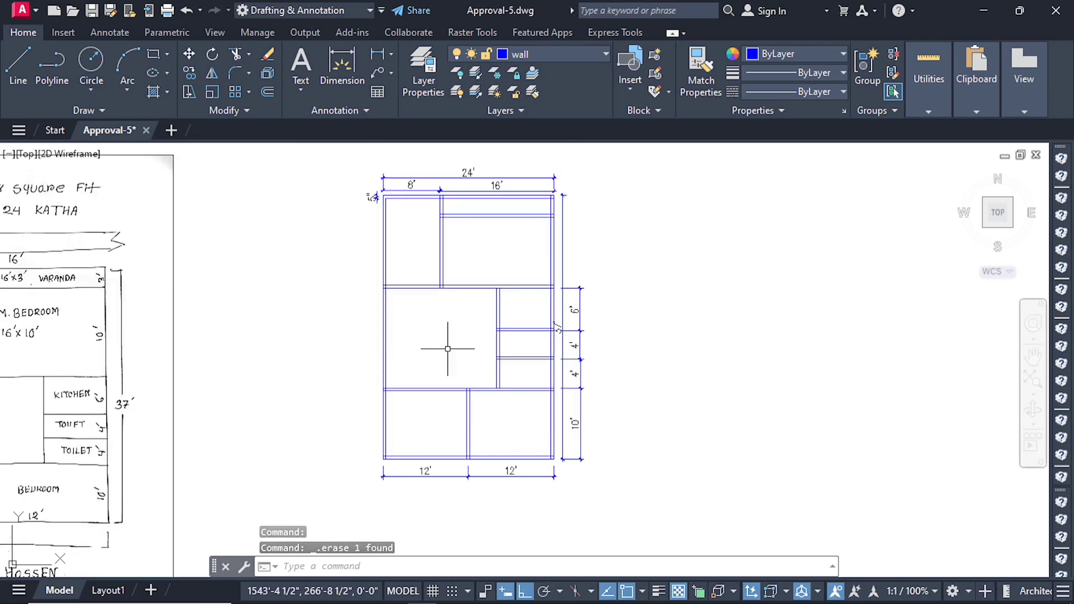
pyautogui.scroll(-2, 297, 397)
pyautogui.scroll(5, 298, 397)
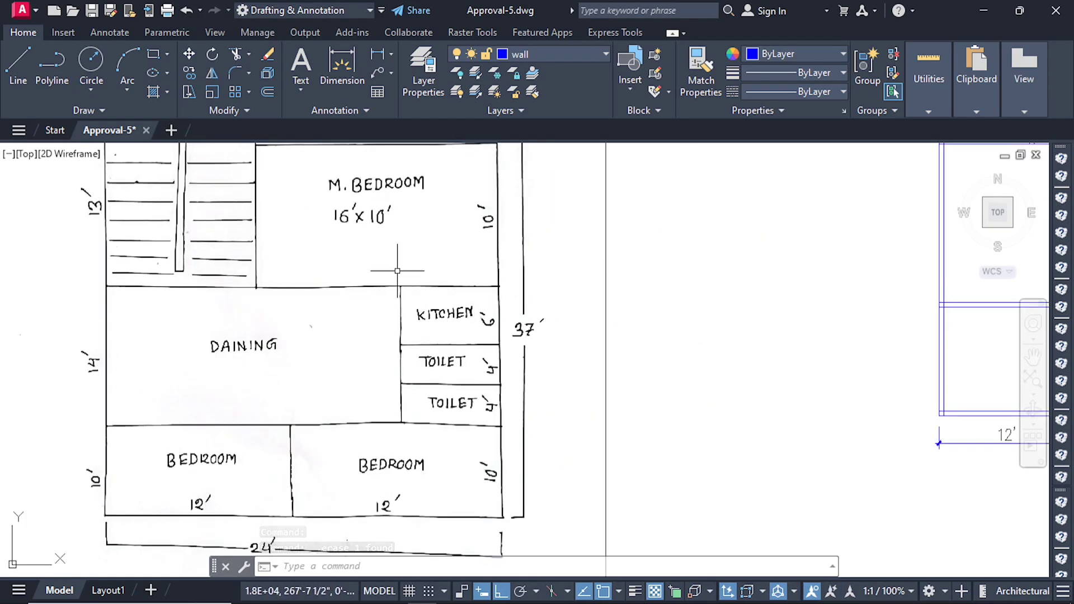
pyautogui.scroll(-5, 253, 448)
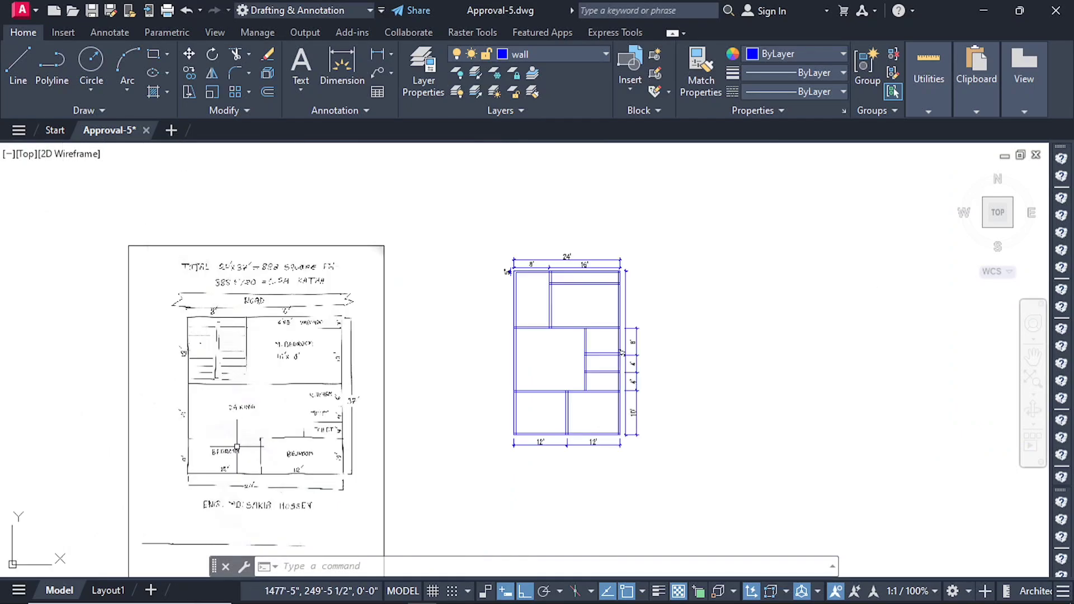
pyautogui.scroll(2, 649, 342)
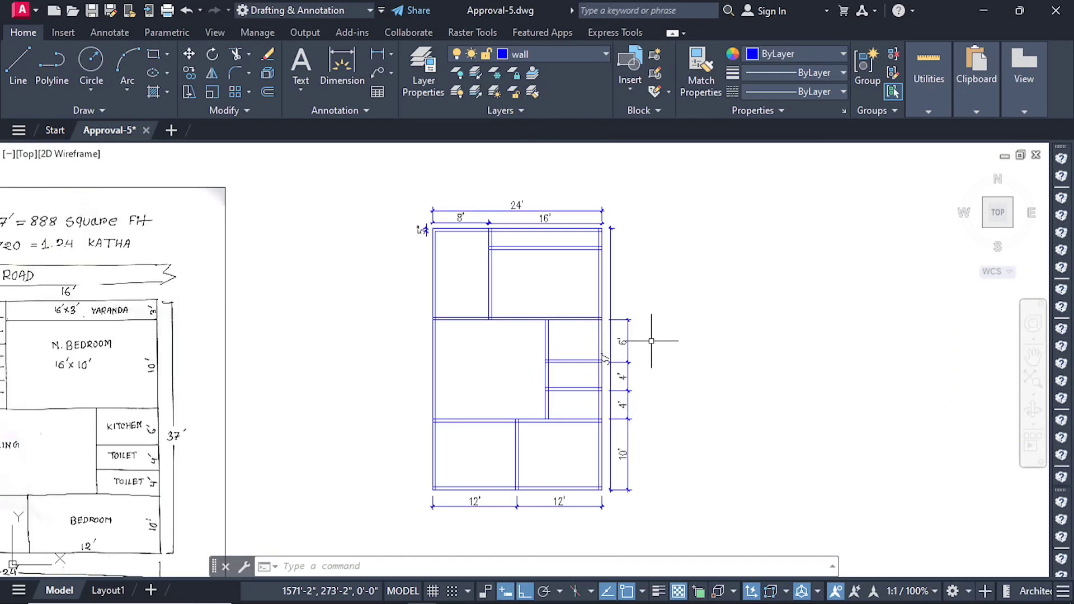